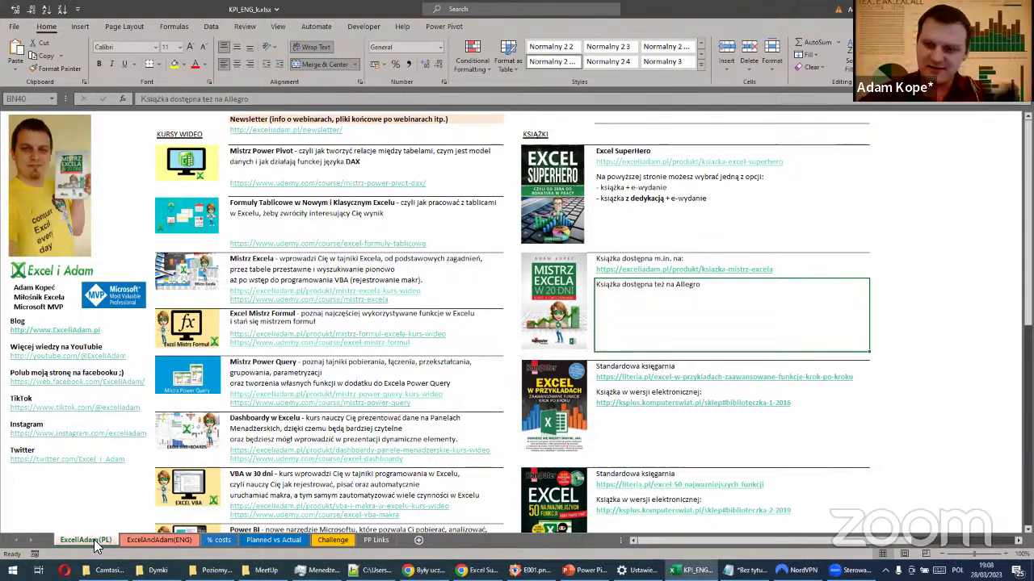
Review the Excel SuperHero book entry on the ExcelAndAdam(ENG) sheet and its subscription page in the browser, returning to the workbook
{"action": "left_click", "coordinate": [160, 541]}
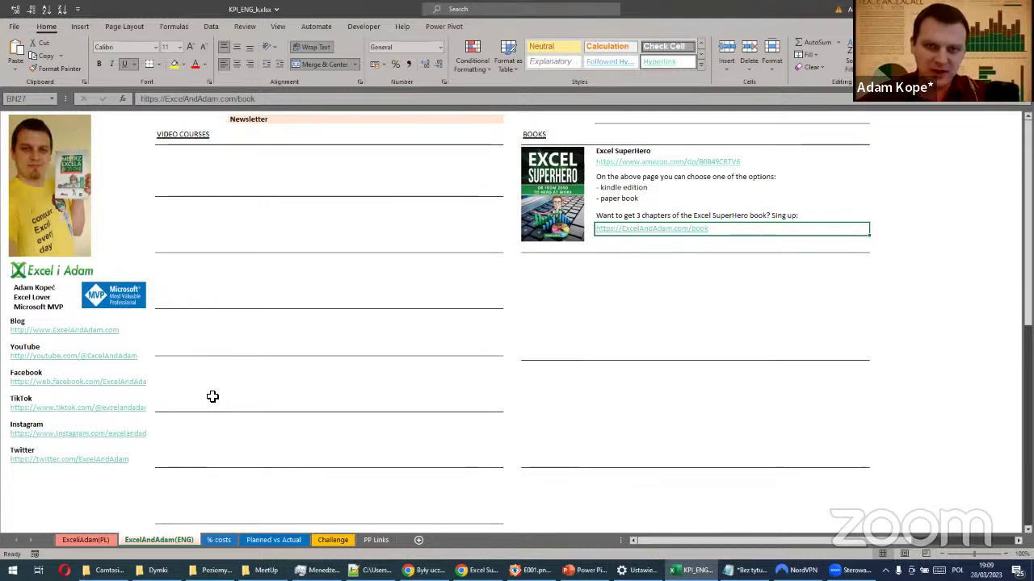
{"action": "left_click", "coordinate": [632, 151]}
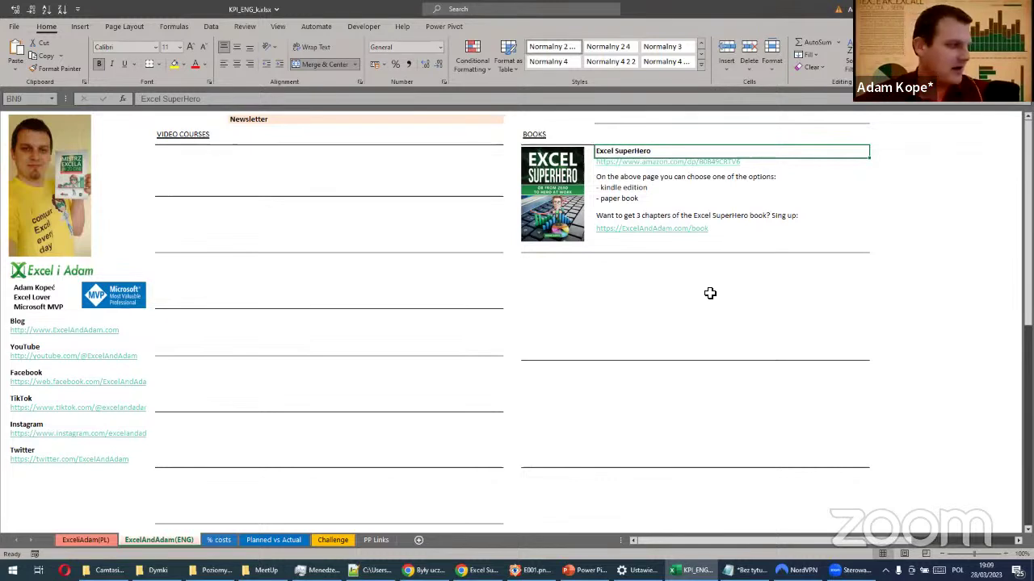
{"action": "left_click", "coordinate": [741, 217]}
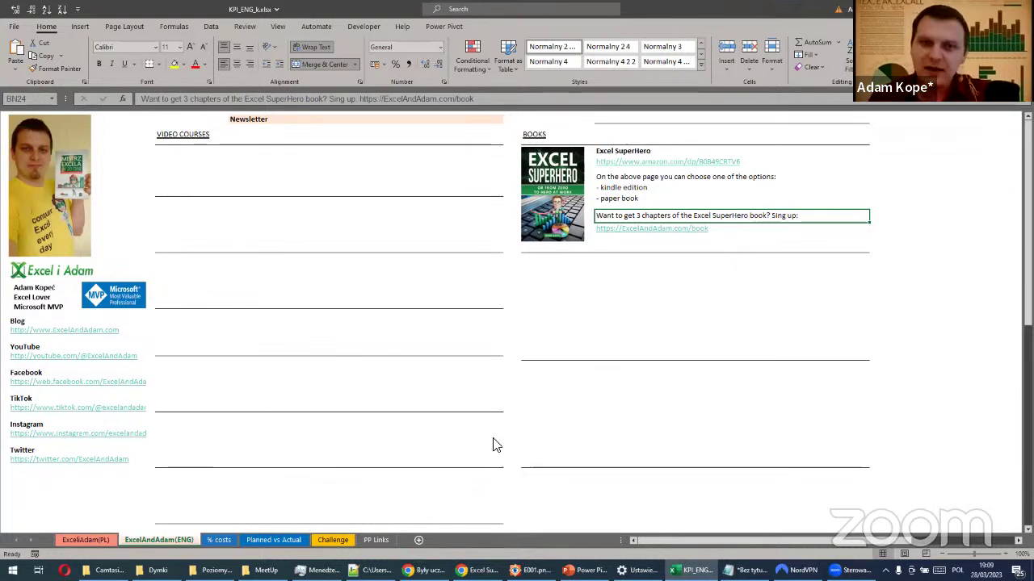
{"action": "key", "text": "alt+Tab"}
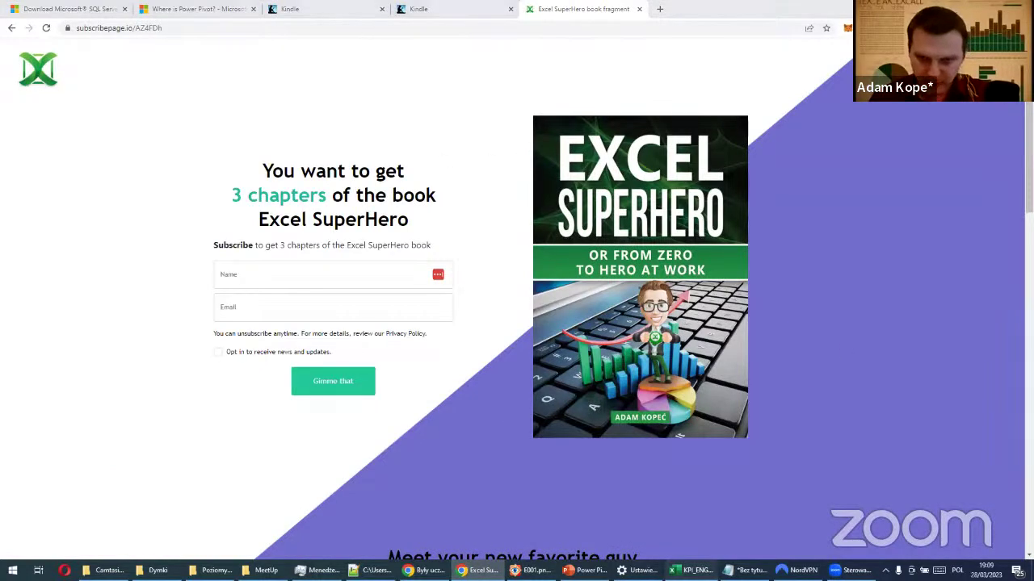
{"action": "left_click", "coordinate": [690, 570]}
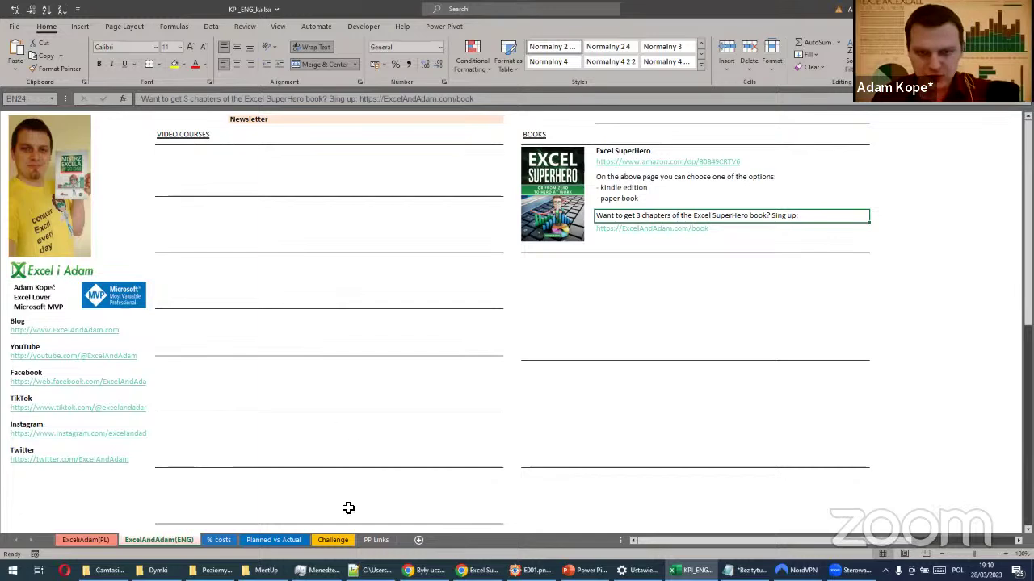
Examine the PP Links sheet and its linked Microsoft support page for the Office versions that do not include Power Pivot
{"action": "left_click", "coordinate": [375, 540]}
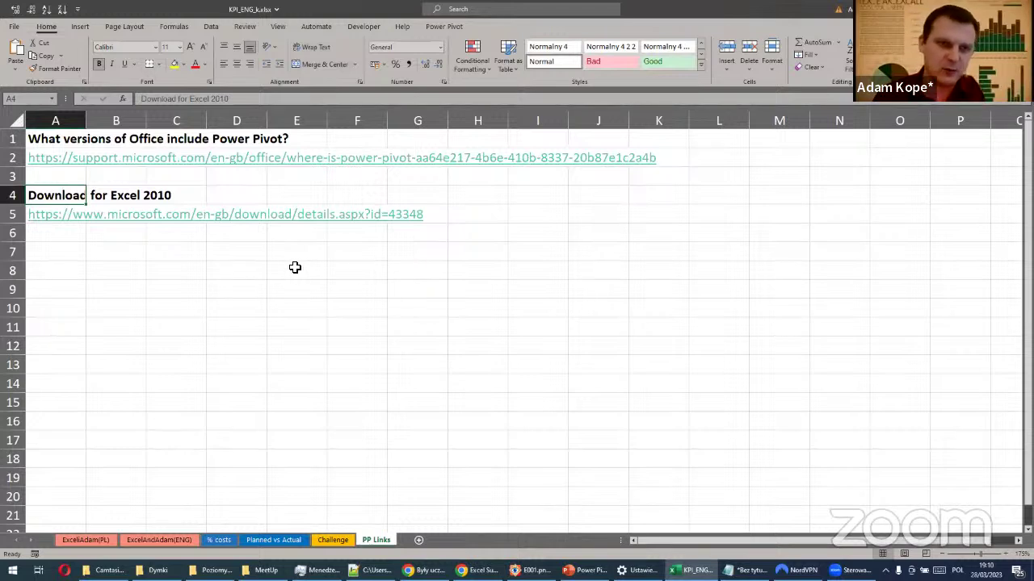
{"action": "left_click", "coordinate": [49, 239]}
{"action": "key", "text": "Up"}
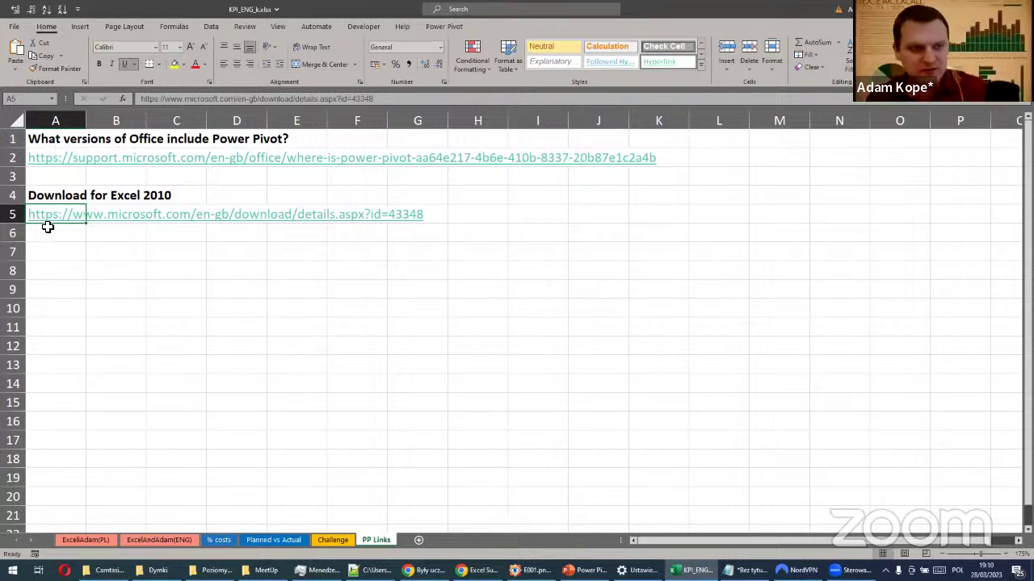
{"action": "left_click", "coordinate": [47, 140]}
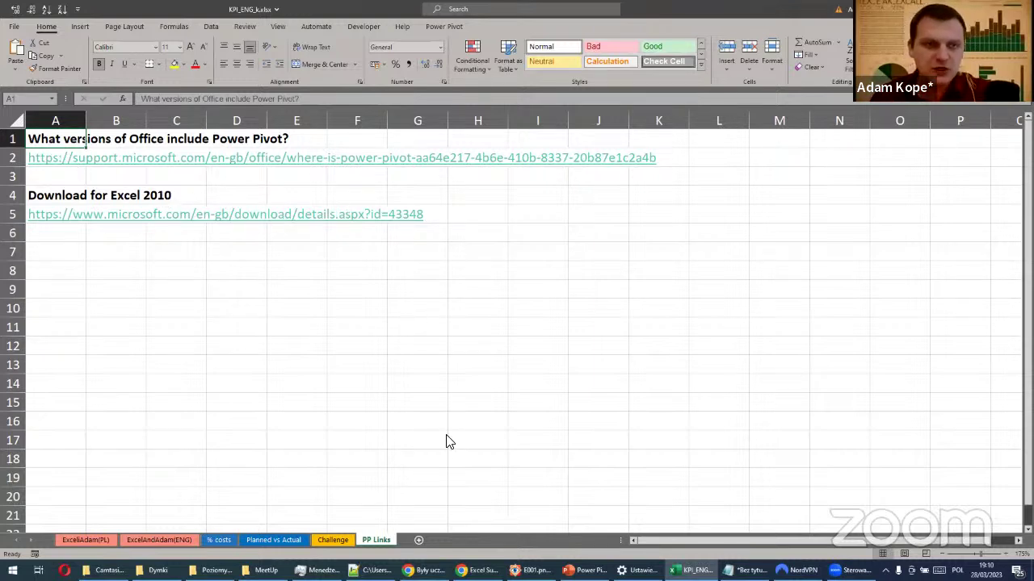
{"action": "left_click", "coordinate": [270, 158]}
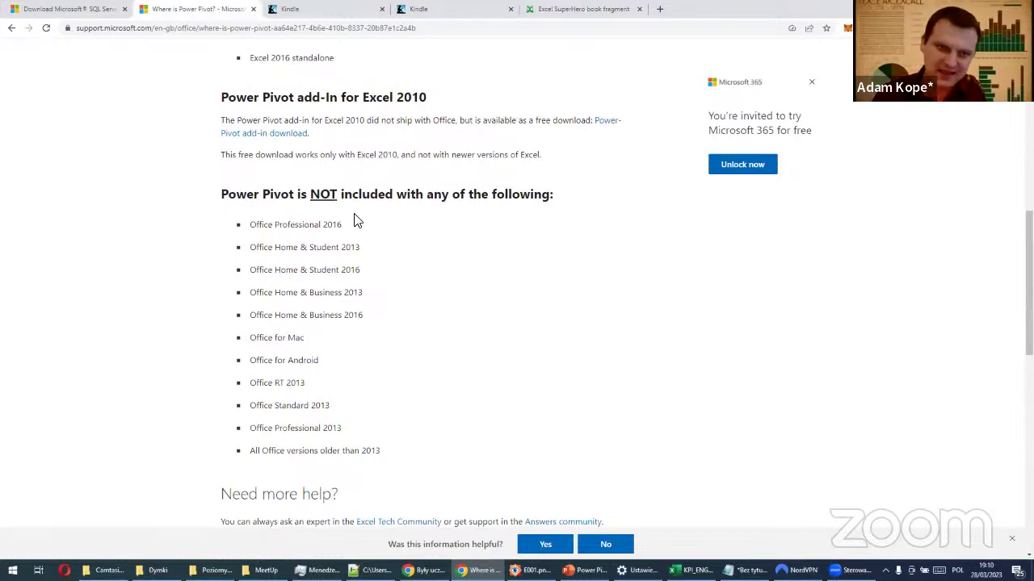
{"action": "double_click", "coordinate": [315, 195]}
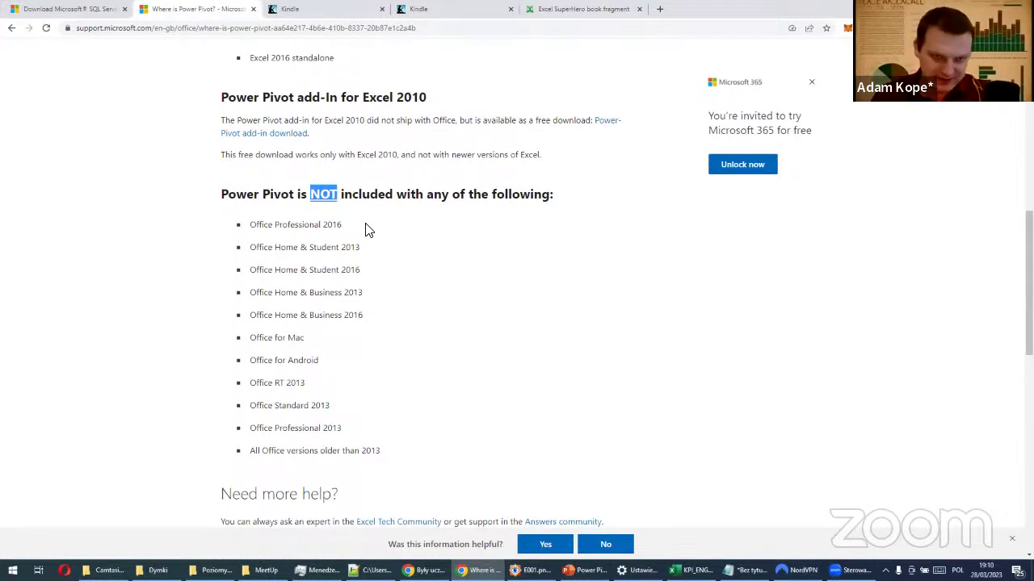
{"action": "left_click", "coordinate": [693, 570]}
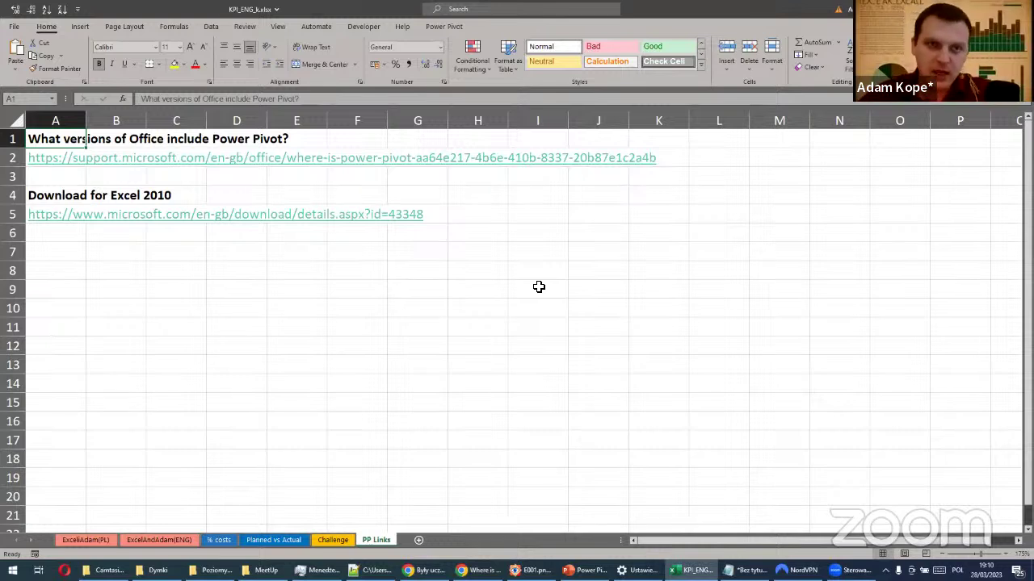
Open the add-ins settings in Excel Options and bring up the COM Add-ins manager
{"action": "left_click", "coordinate": [13, 27]}
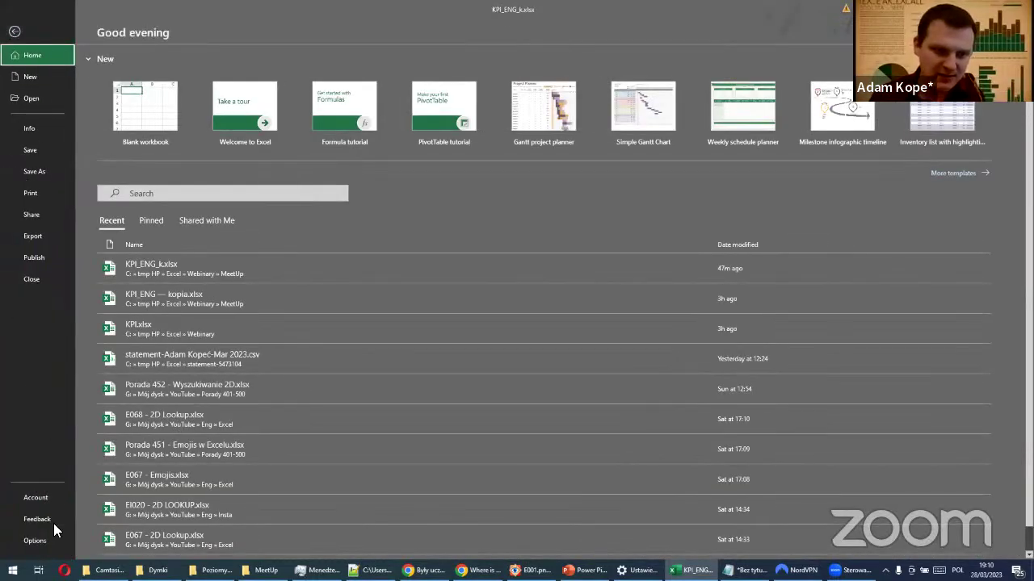
{"action": "left_click", "coordinate": [45, 540]}
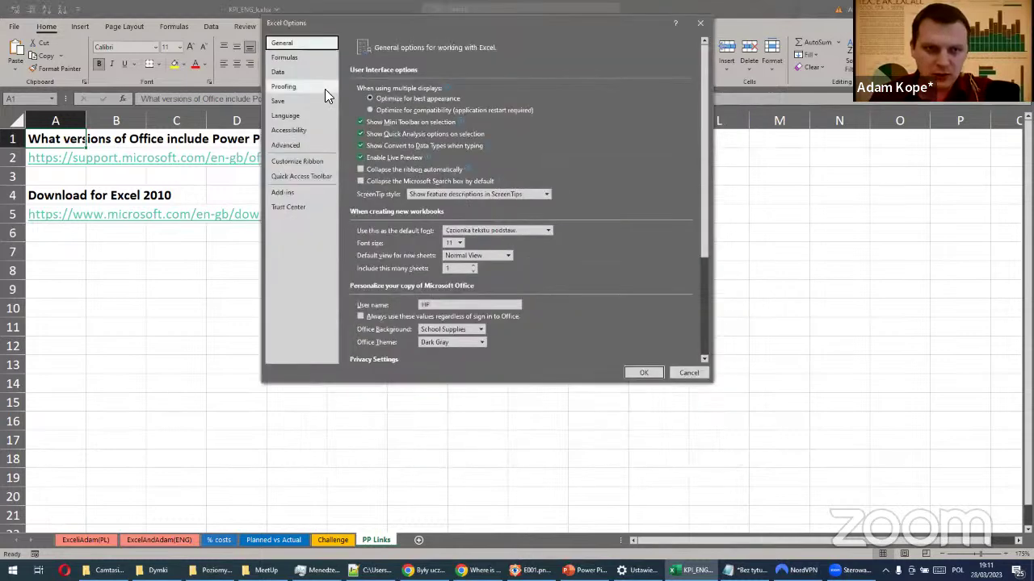
{"action": "left_click", "coordinate": [303, 194]}
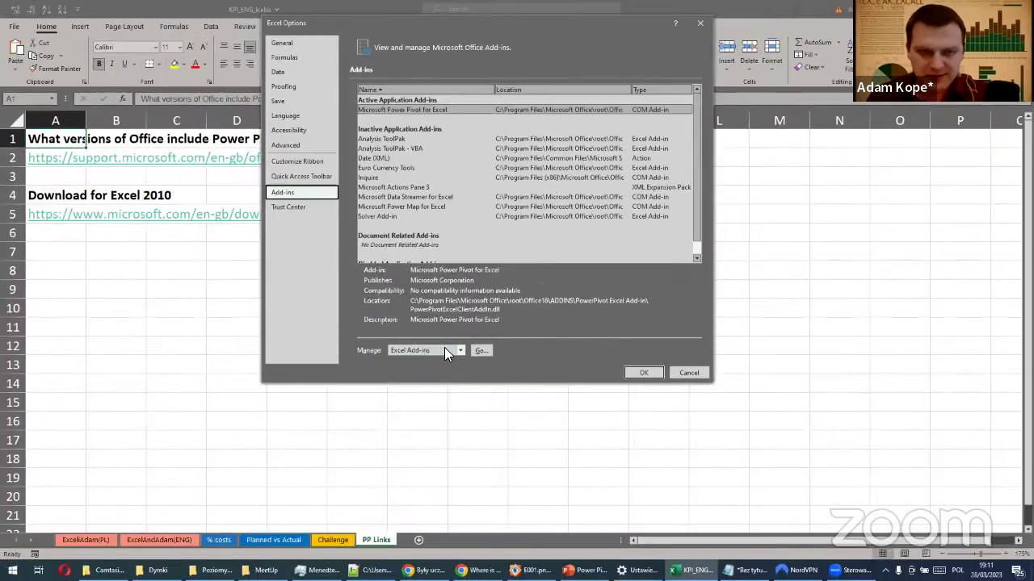
{"action": "left_click", "coordinate": [502, 399]}
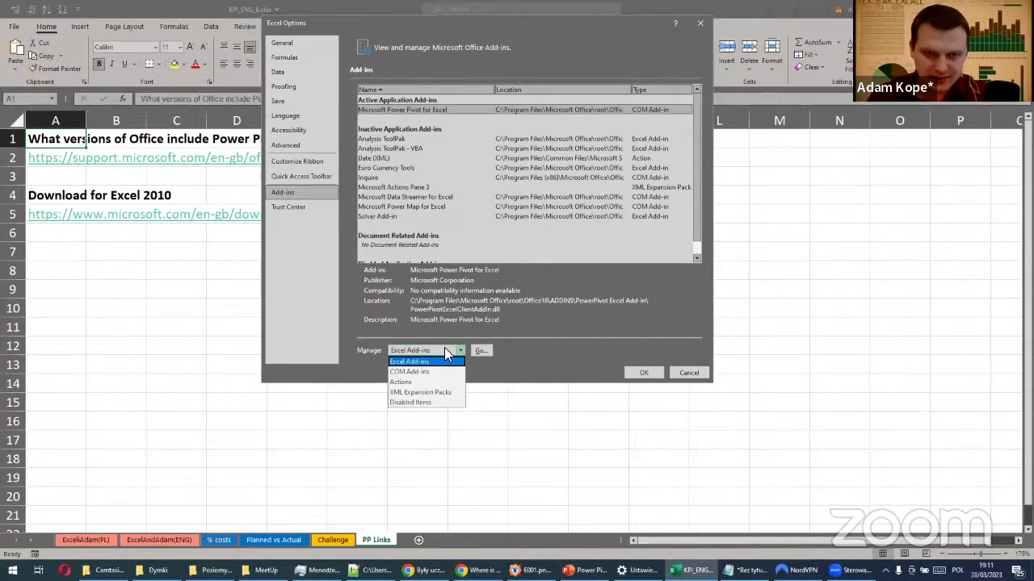
{"action": "left_click", "coordinate": [410, 372]}
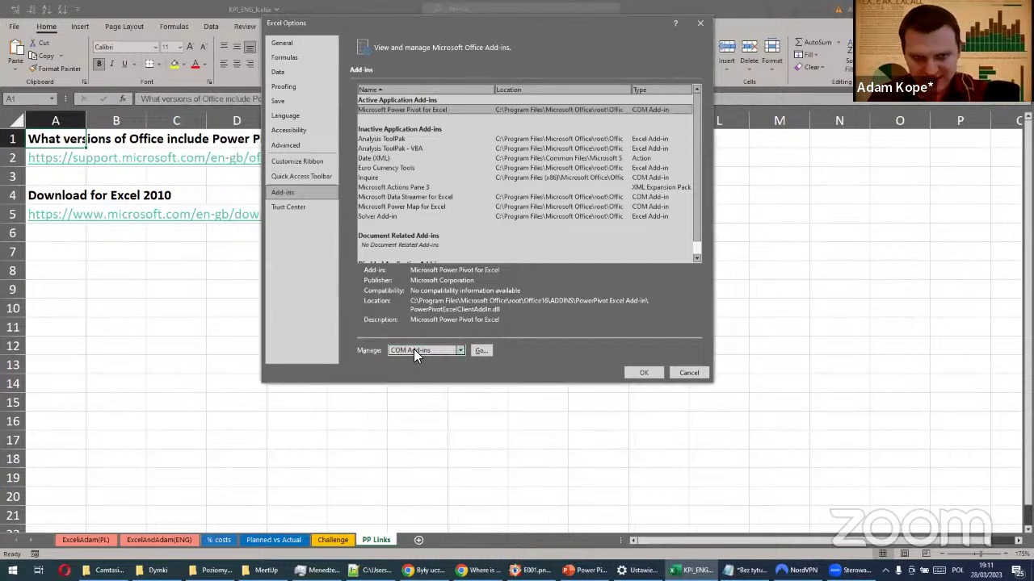
{"action": "left_click", "coordinate": [414, 348]}
{"action": "left_click", "coordinate": [422, 373]}
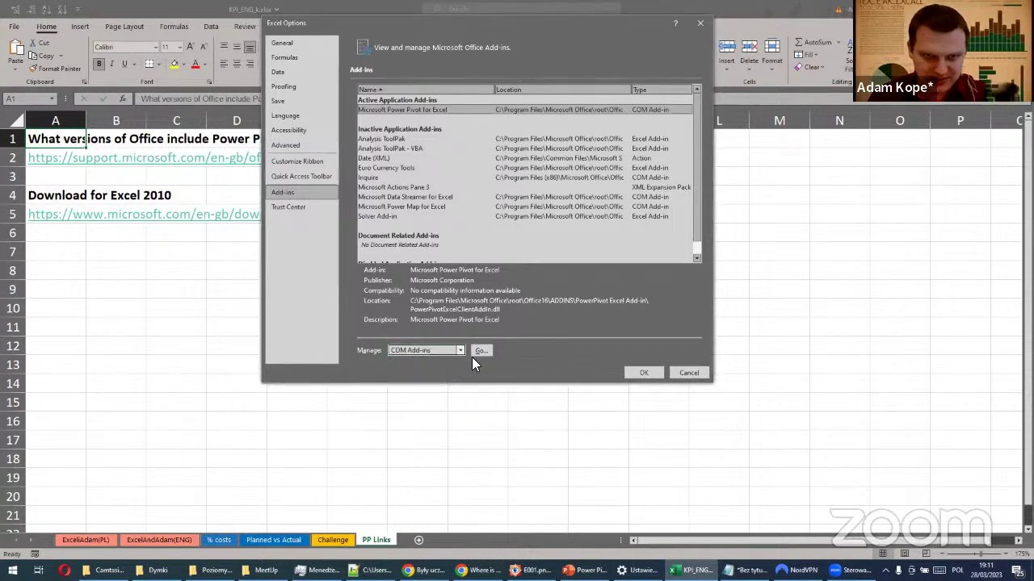
{"action": "left_click", "coordinate": [479, 351]}
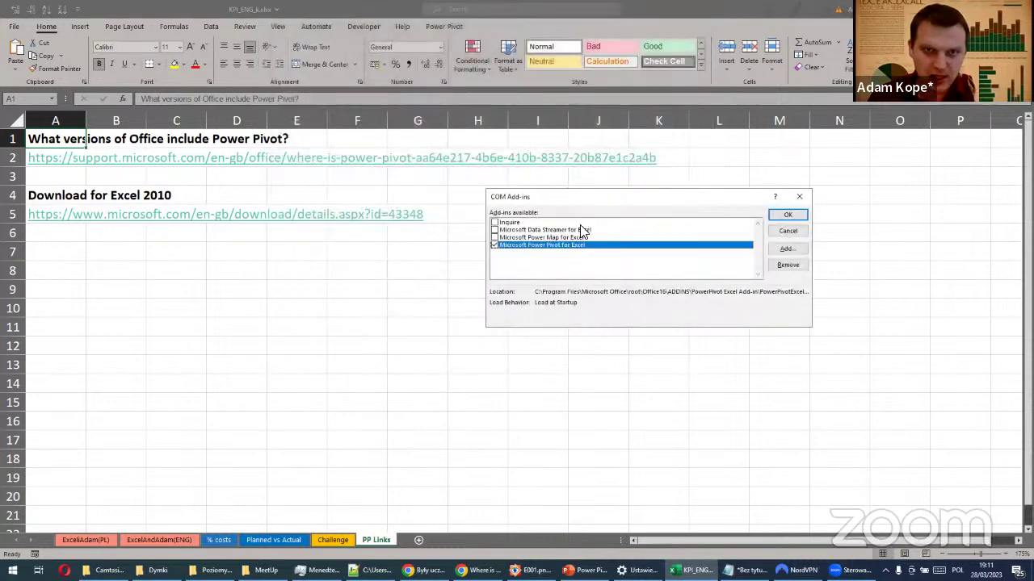
Point out the enabled Microsoft Power Pivot for Excel add-in and confirm the COM add-in selection
{"action": "left_click_drag", "start_coordinate": [489, 200], "coordinate": [384, 200]}
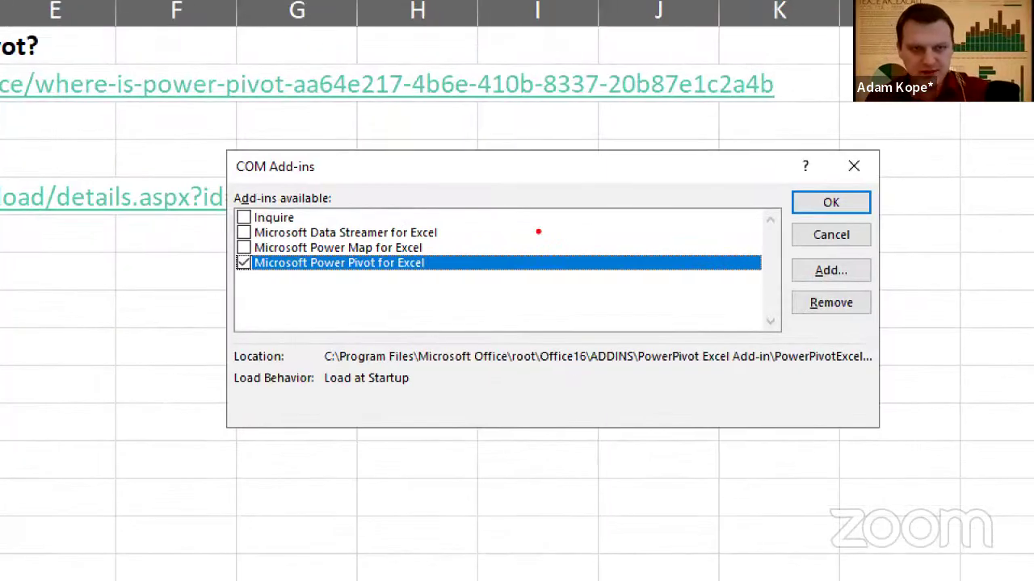
{"action": "left_click_drag", "start_coordinate": [250, 274], "coordinate": [429, 279]}
{"action": "left_click_drag", "start_coordinate": [238, 274], "coordinate": [226, 298]}
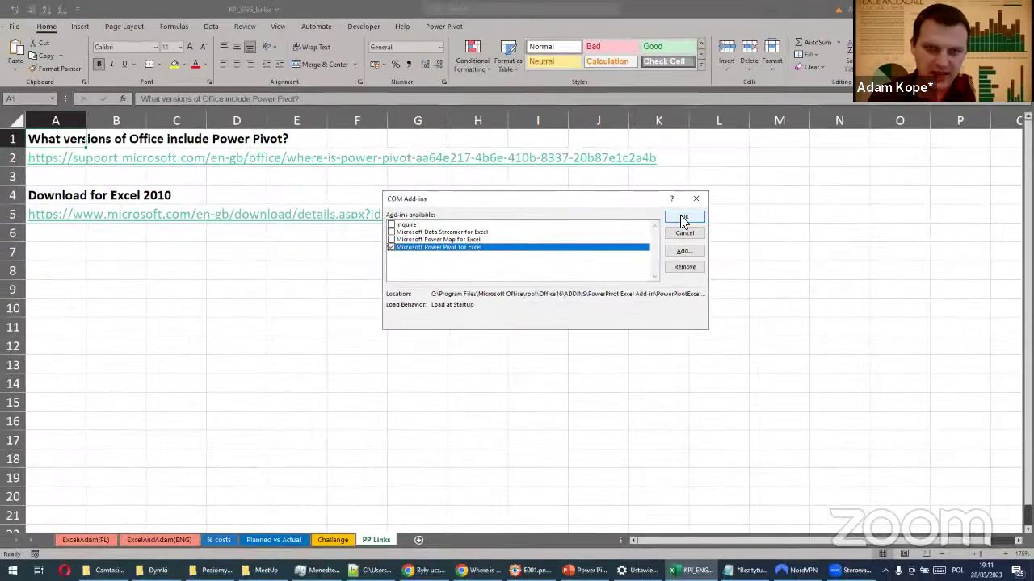
{"action": "left_click", "coordinate": [831, 203]}
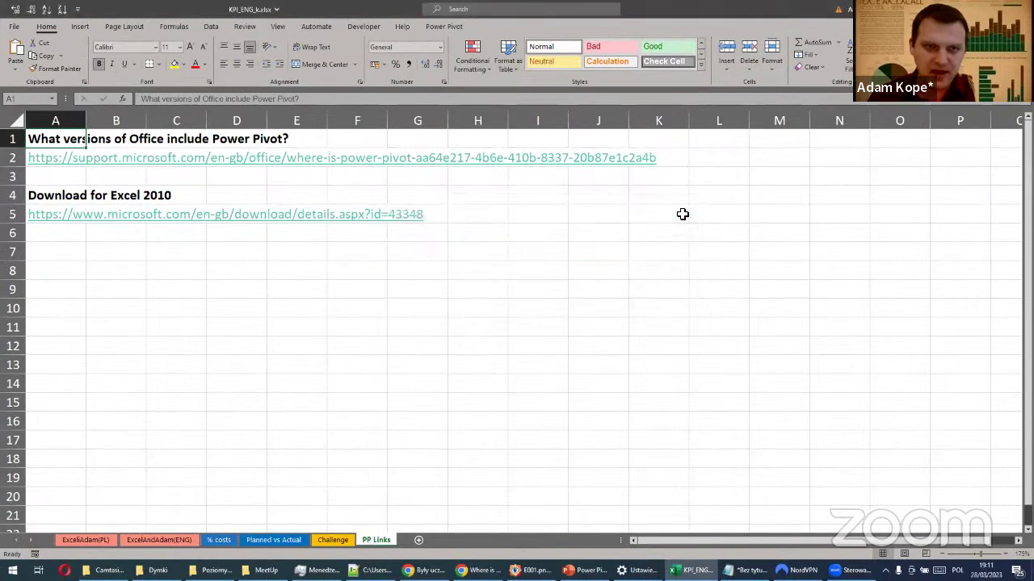
Show the Power Pivot commands, open the % costs sheet and check that its data is formatted as a table
{"action": "left_click", "coordinate": [444, 26]}
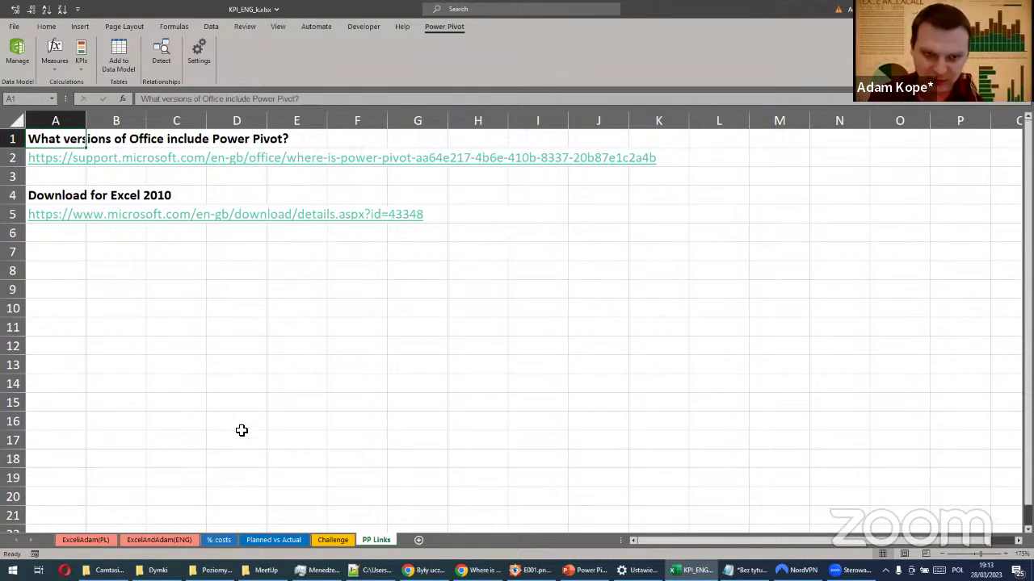
{"action": "left_click", "coordinate": [220, 540]}
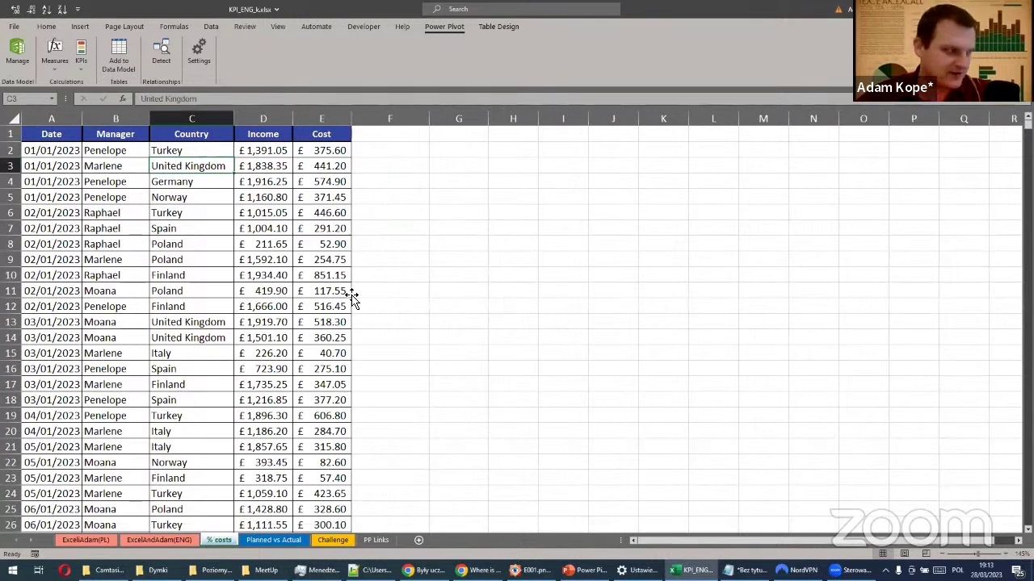
{"action": "left_click", "coordinate": [169, 198]}
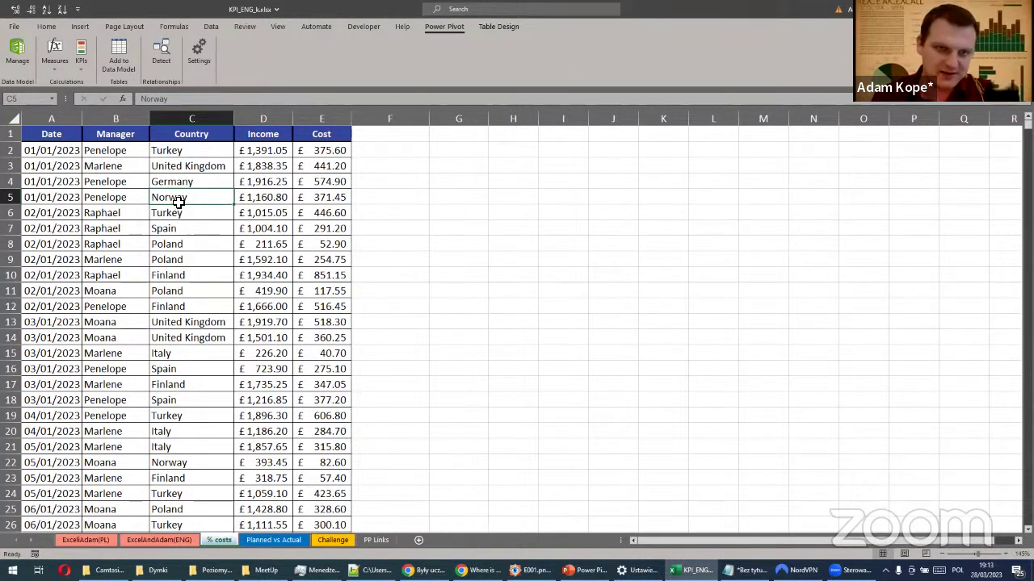
{"action": "left_click", "coordinate": [501, 28]}
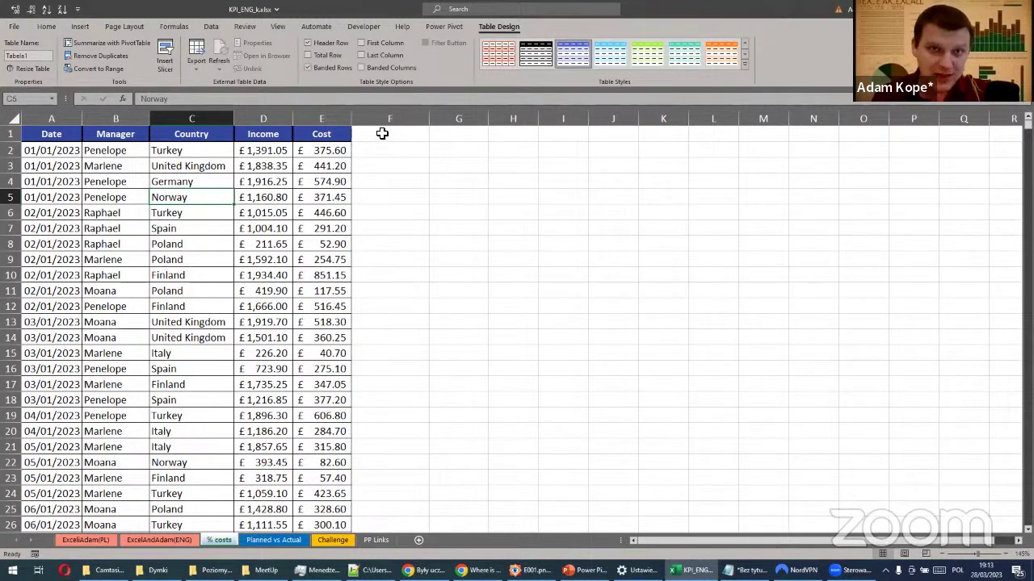
{"action": "left_click", "coordinate": [470, 148]}
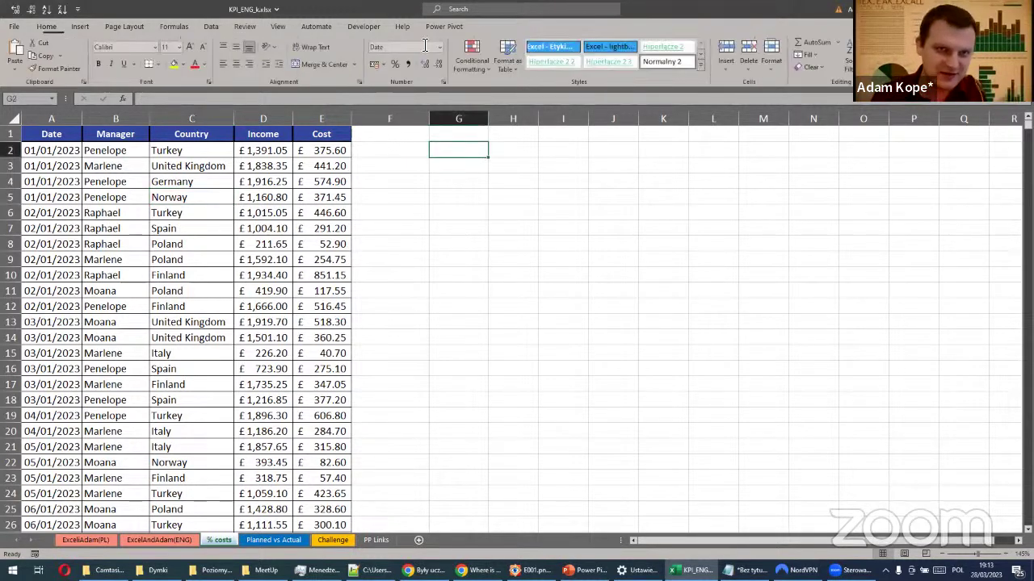
{"action": "left_click", "coordinate": [269, 195]}
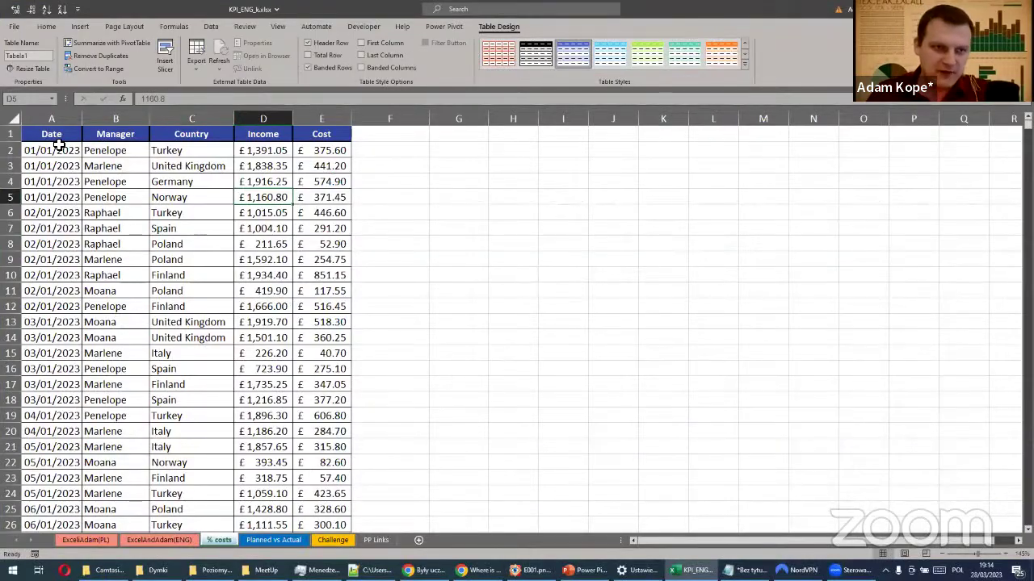
Copy the header and first rows of the costs table (A1:E9) and paste them as a plain range starting at G1
{"action": "left_click_drag", "start_coordinate": [92, 267], "coordinate": [601, 523]}
{"action": "left_click_drag", "start_coordinate": [298, 261], "coordinate": [298, 262]}
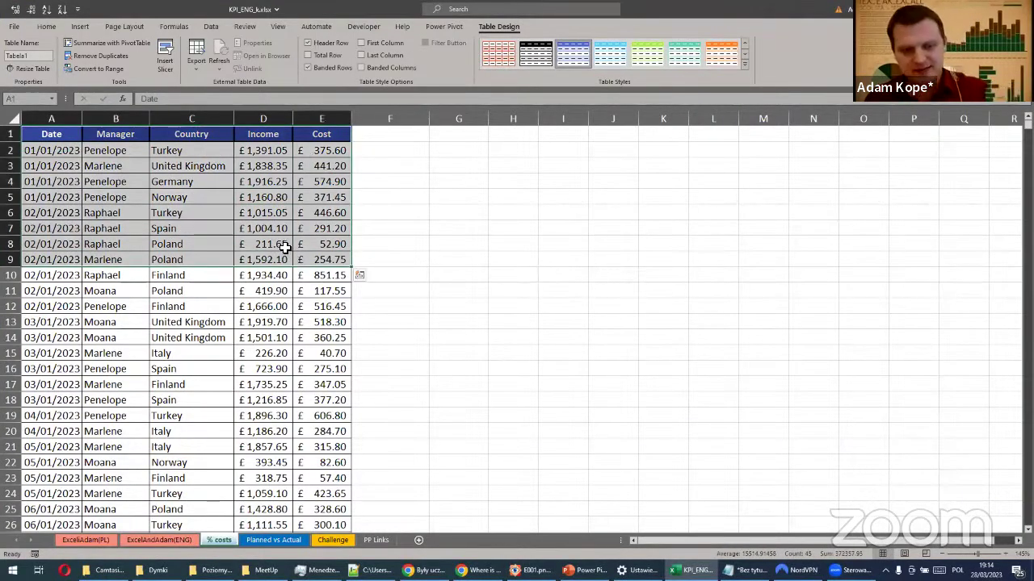
{"action": "key", "text": "ctrl+c"}
{"action": "left_click", "coordinate": [475, 138]}
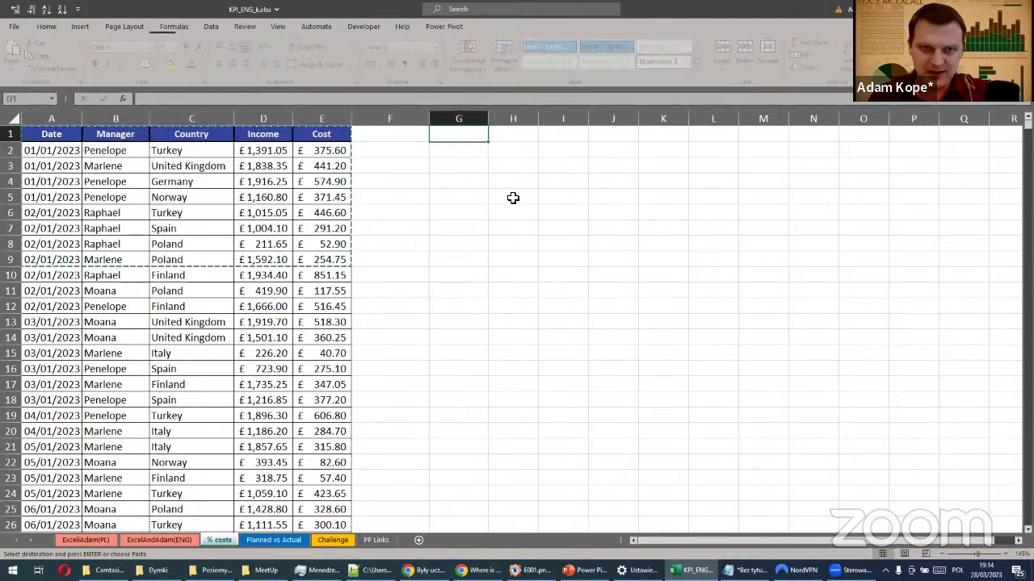
{"action": "key", "text": "ctrl+v"}
{"action": "left_click", "coordinate": [517, 165]}
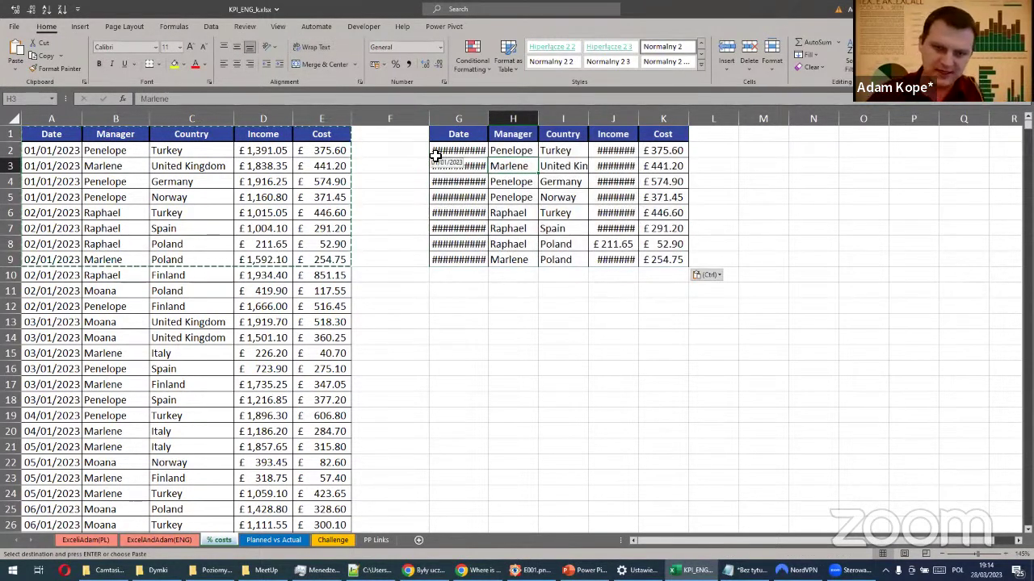
Try adding the pasted range G1:K9 to the Data Model, then cancel the table creation
{"action": "left_click", "coordinate": [436, 25]}
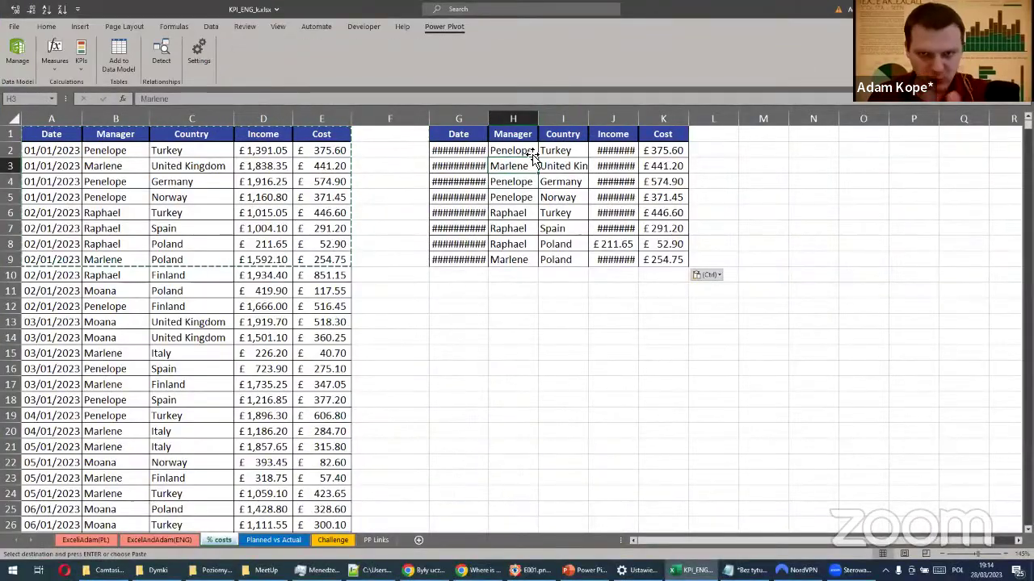
{"action": "left_click", "coordinate": [119, 48]}
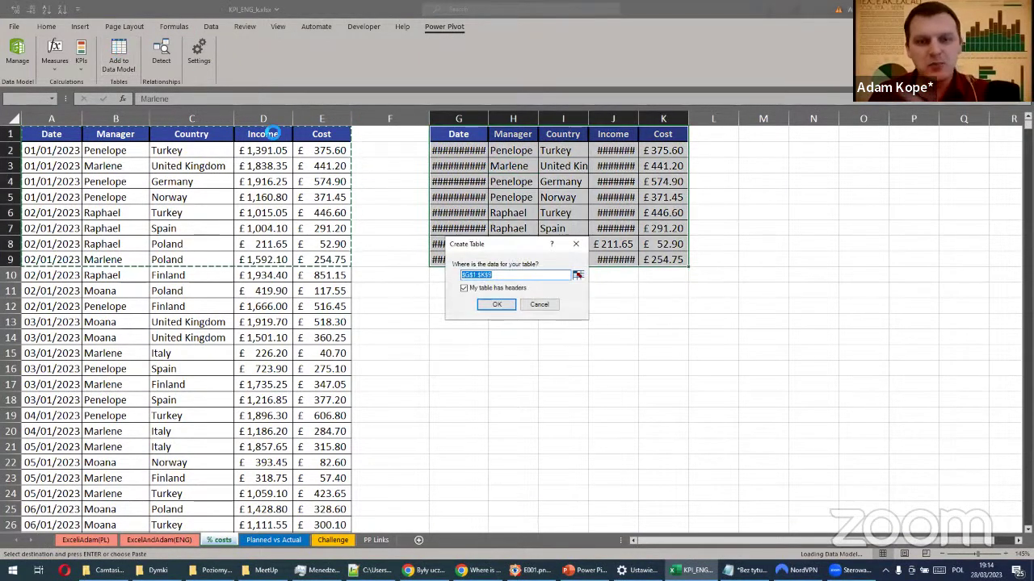
{"action": "left_click_drag", "start_coordinate": [518, 244], "coordinate": [497, 142]}
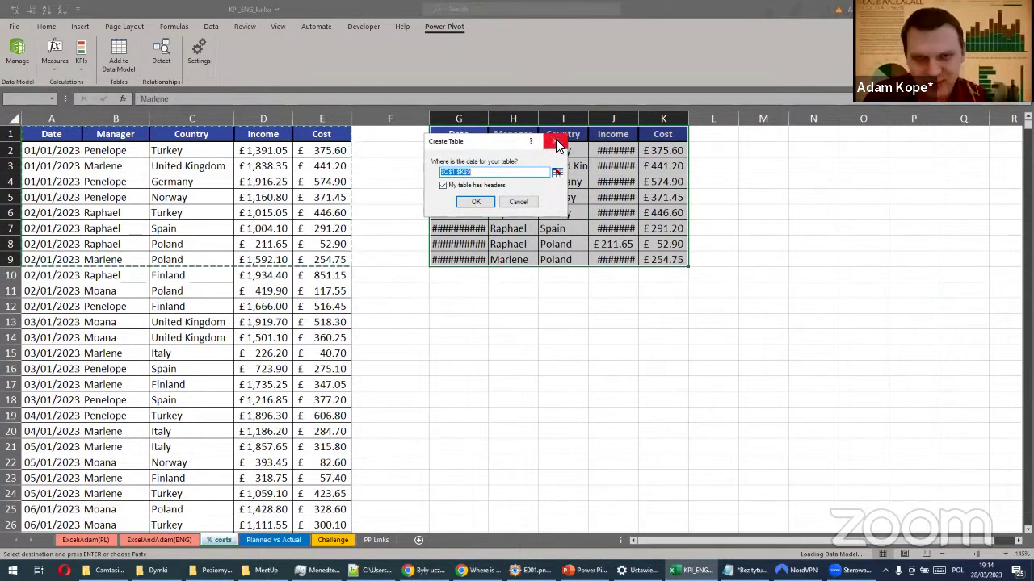
{"action": "left_click", "coordinate": [517, 201]}
Undo the pasted copy and select Income cell D3 in the original costs table
{"action": "left_click", "coordinate": [560, 244]}
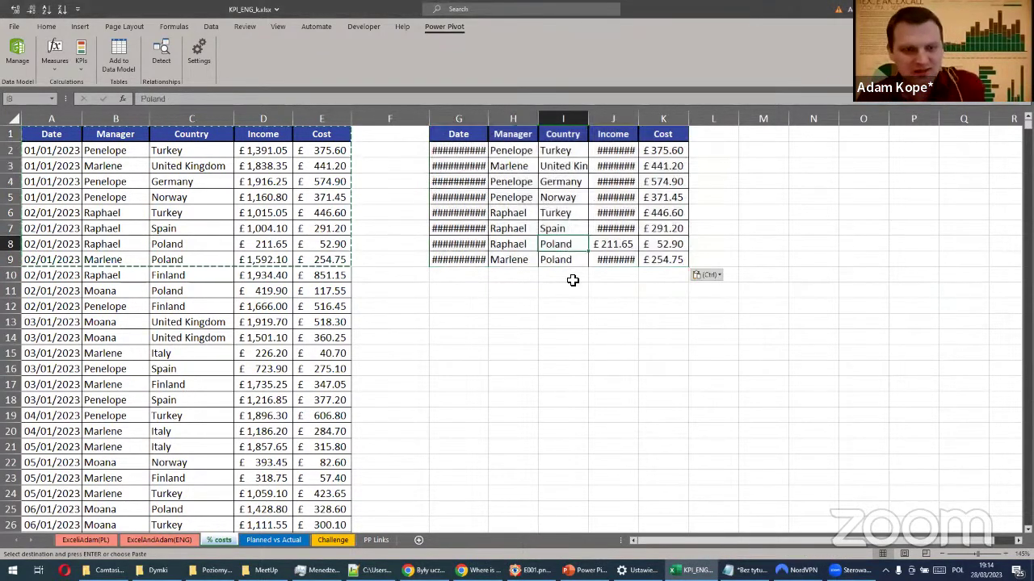
{"action": "key", "text": "ctrl+z"}
{"action": "left_click", "coordinate": [253, 171]}
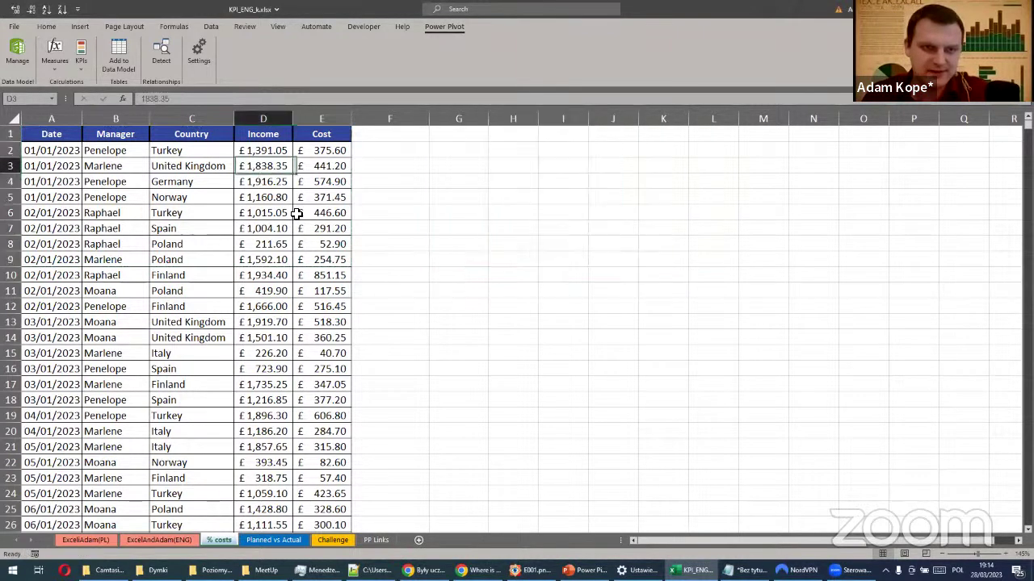
Add the % costs table to the Data Model and enlarge the calculation area below its rows
{"action": "left_click", "coordinate": [247, 182]}
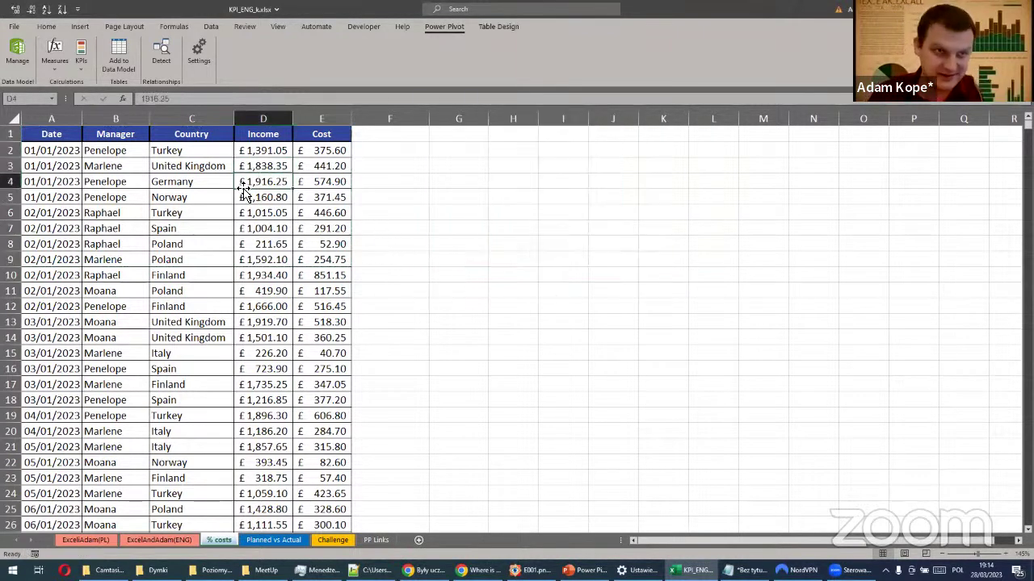
{"action": "left_click", "coordinate": [127, 55]}
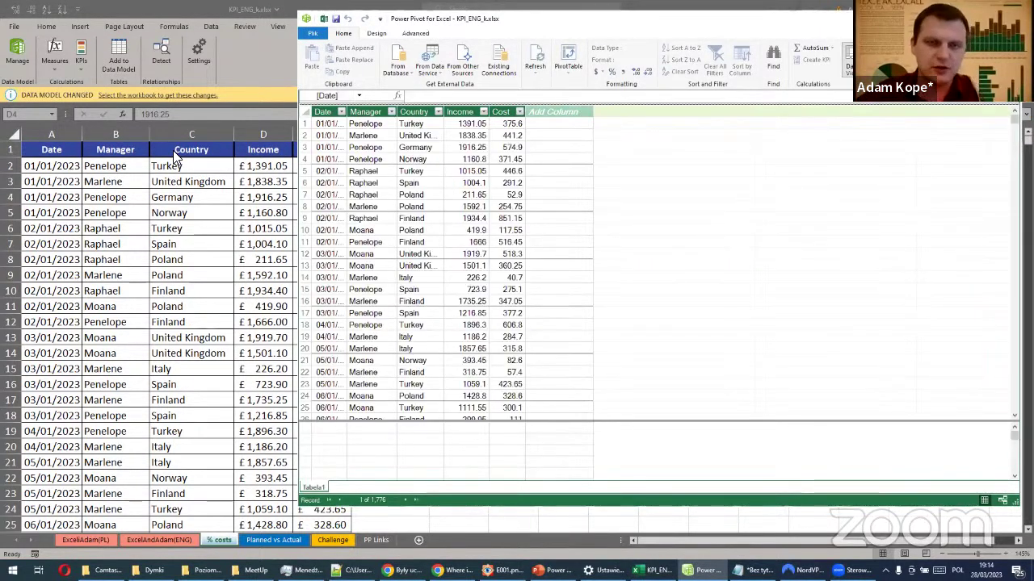
{"action": "left_click", "coordinate": [415, 147]}
{"action": "left_click_drag", "start_coordinate": [608, 423], "coordinate": [611, 382]}
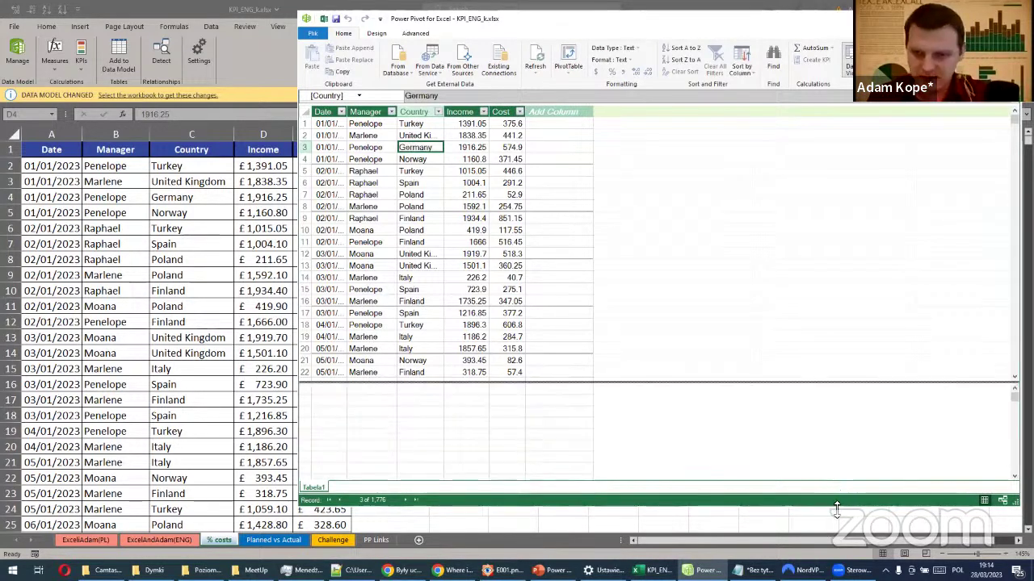
Reposition and shorten the Power Pivot window over the worksheet, and widen the table's Date column
{"action": "left_click_drag", "start_coordinate": [753, 24], "coordinate": [687, 19]}
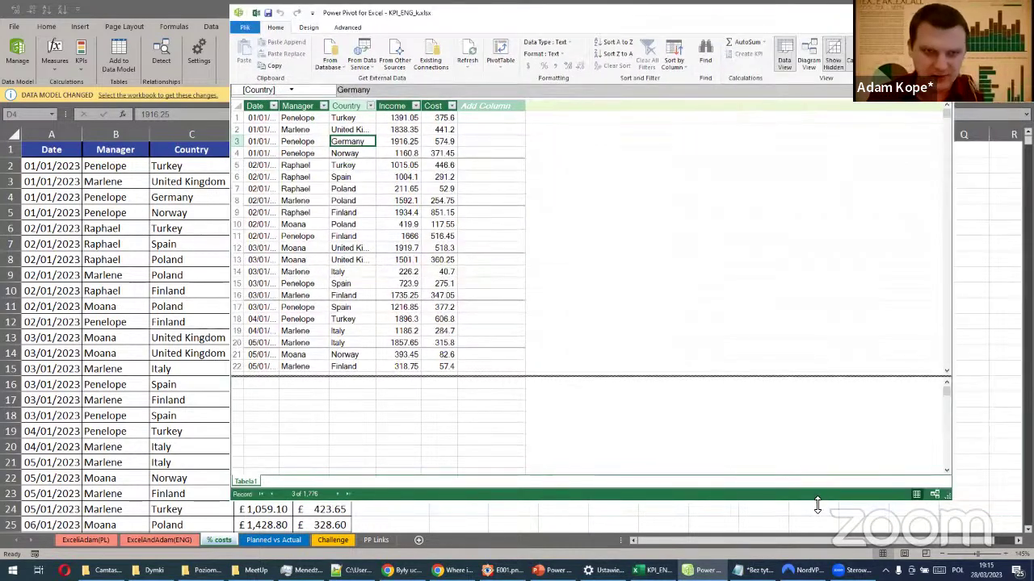
{"action": "left_click_drag", "start_coordinate": [817, 504], "coordinate": [817, 453]}
{"action": "left_click_drag", "start_coordinate": [278, 106], "coordinate": [311, 106]}
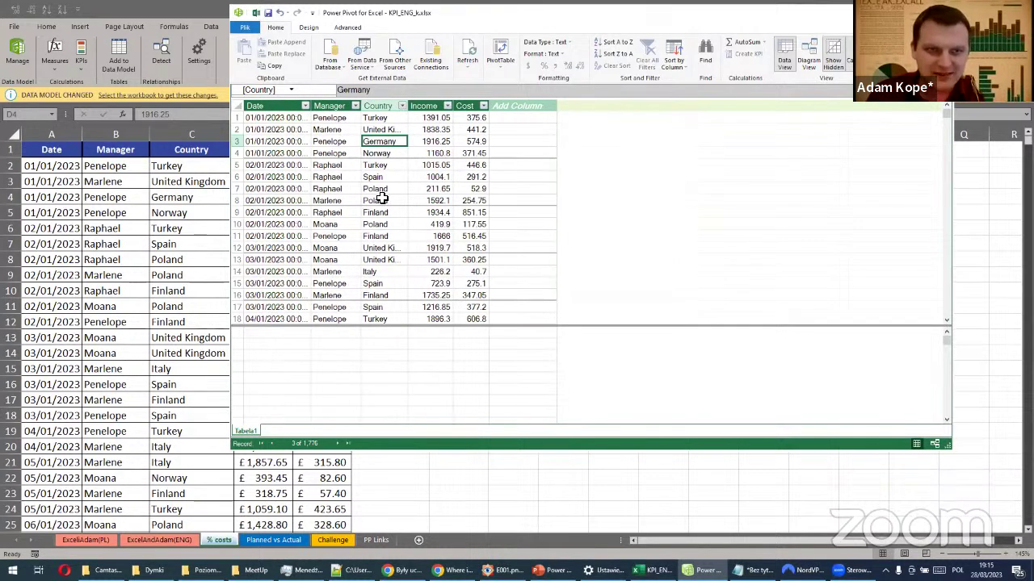
{"action": "left_click", "coordinate": [400, 174]}
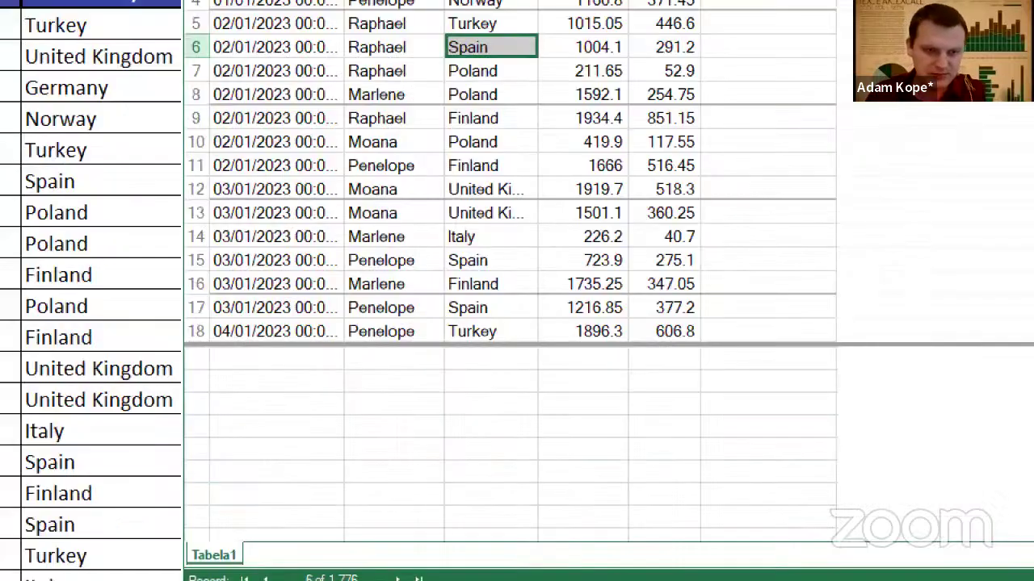
Examine the table's sheet tab in Power Pivot and switch between the Excel workbook and Power Pivot to compare both copies
{"action": "left_click", "coordinate": [278, 332]}
{"action": "left_click_drag", "start_coordinate": [251, 511], "coordinate": [316, 488]}
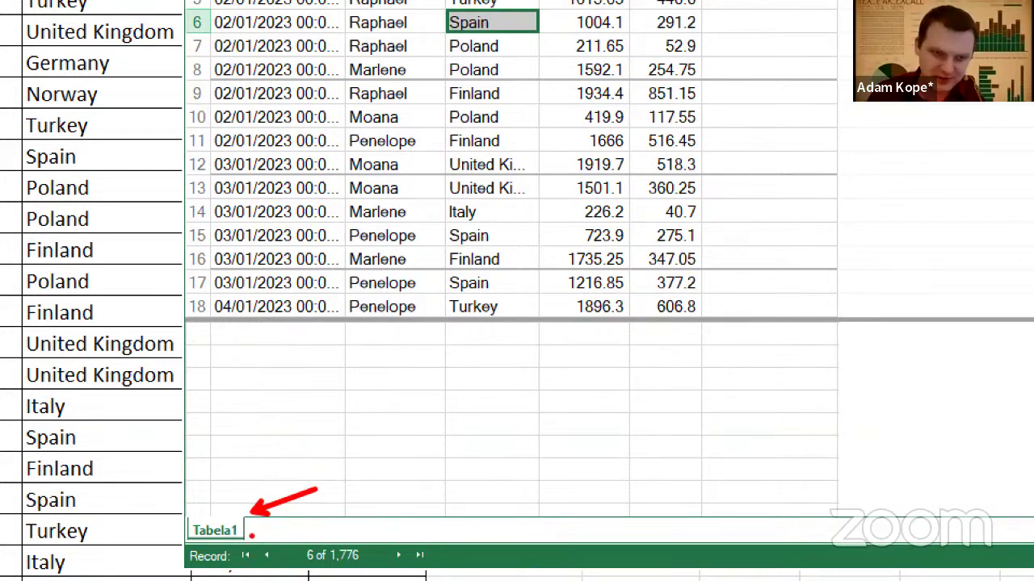
{"action": "left_click_drag", "start_coordinate": [196, 547], "coordinate": [248, 535]}
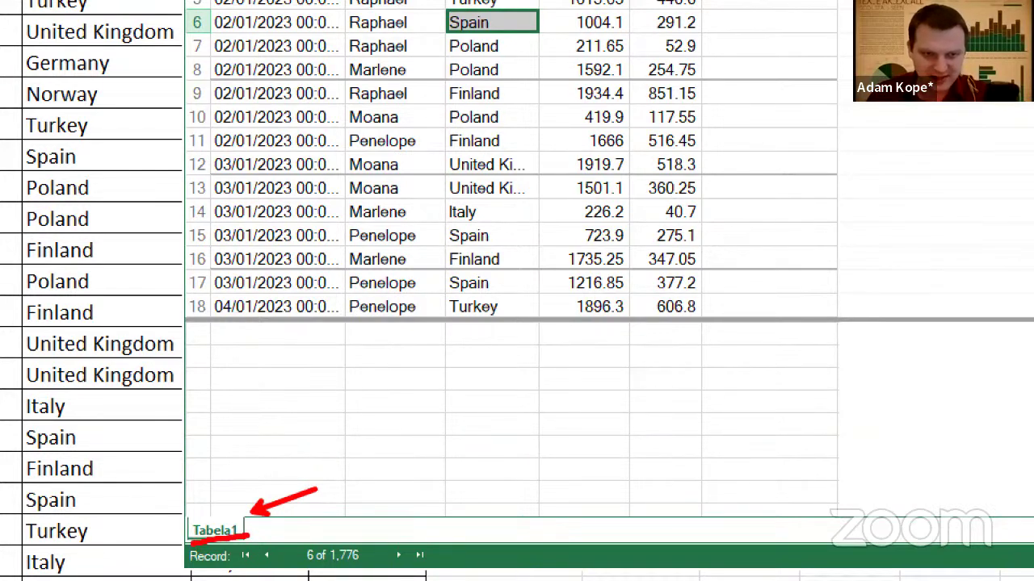
{"action": "key", "text": "Escape"}
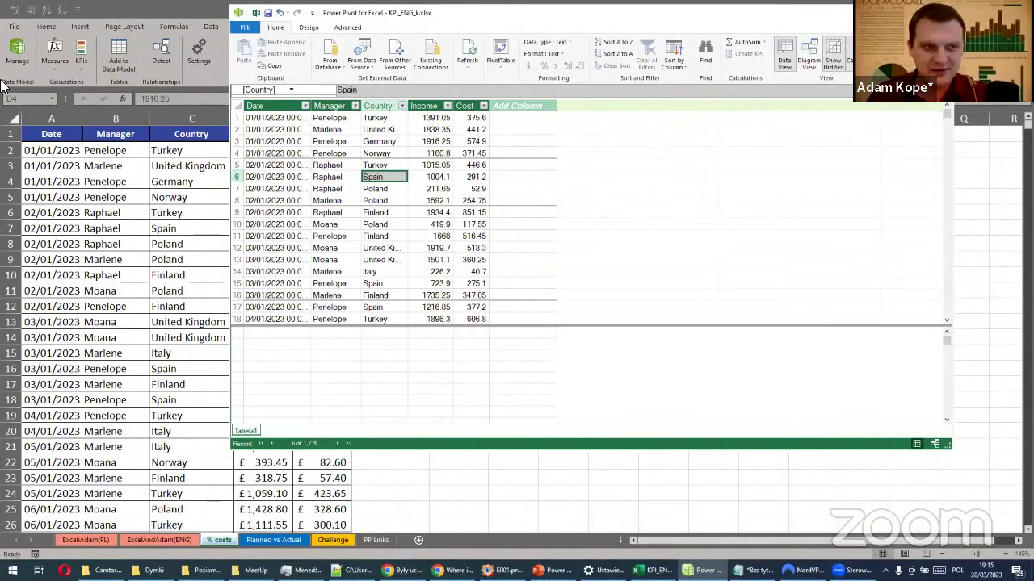
{"action": "left_click", "coordinate": [127, 182]}
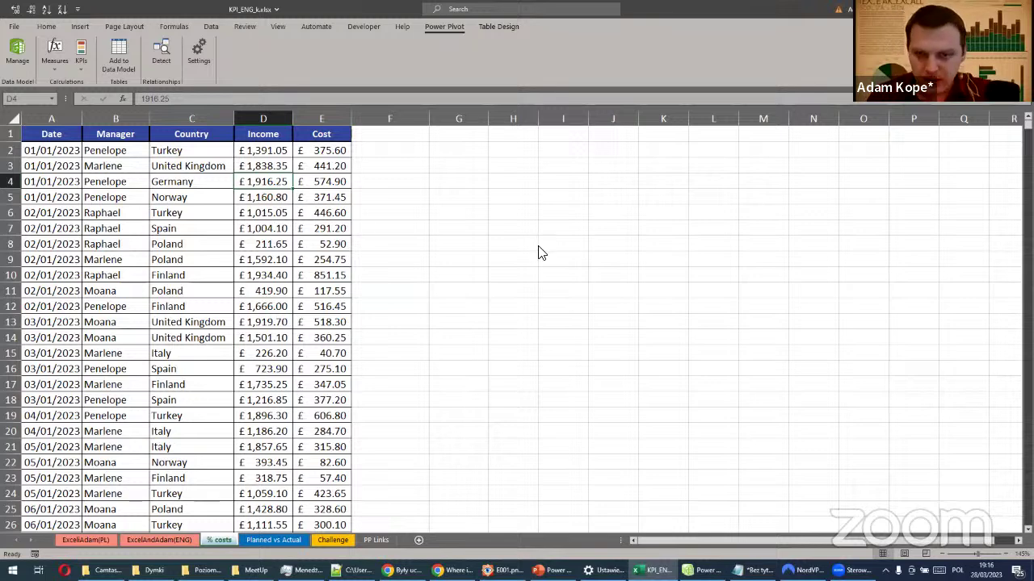
{"action": "key", "text": "alt+Tab"}
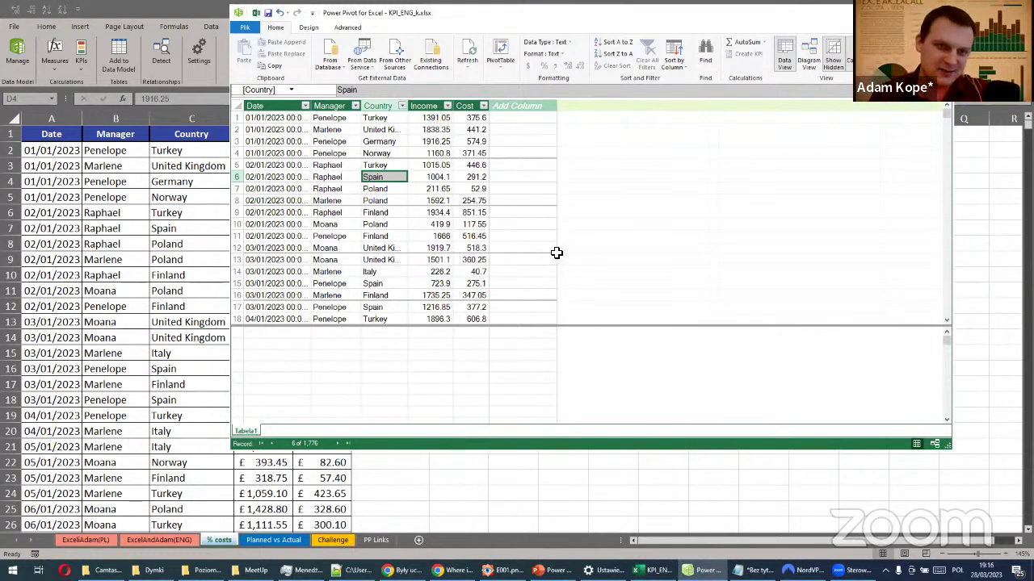
{"action": "left_click", "coordinate": [116, 200]}
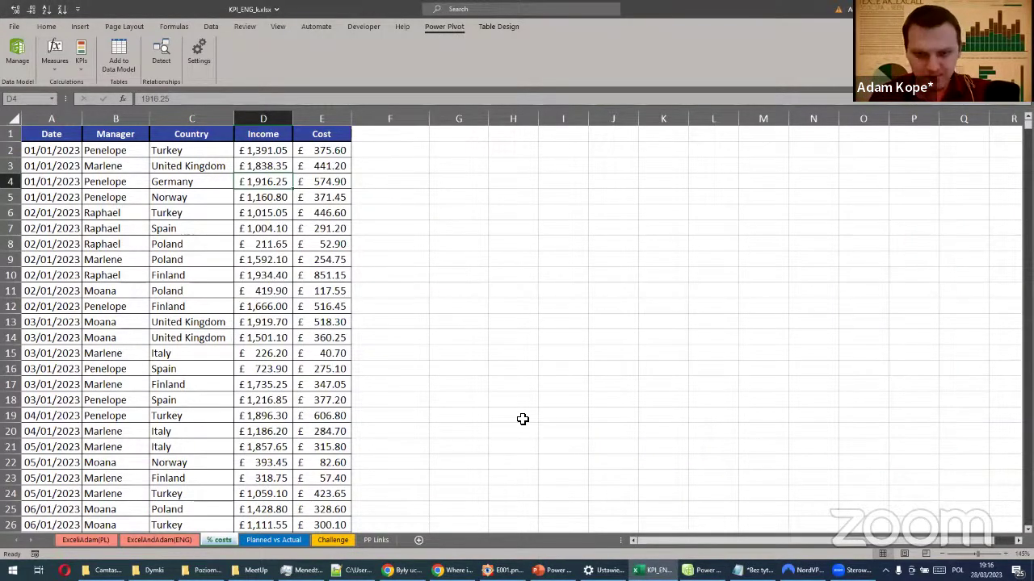
{"action": "key", "text": "alt+Tab"}
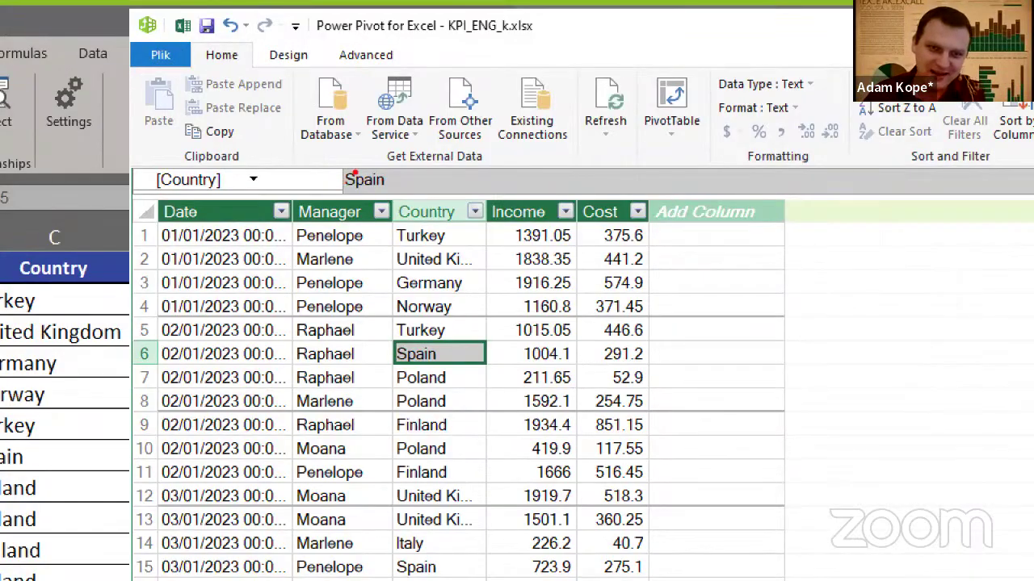
Examine the Get External Data commands in Power Pivot and return to the Excel workbook
{"action": "left_click_drag", "start_coordinate": [295, 65], "coordinate": [582, 170]}
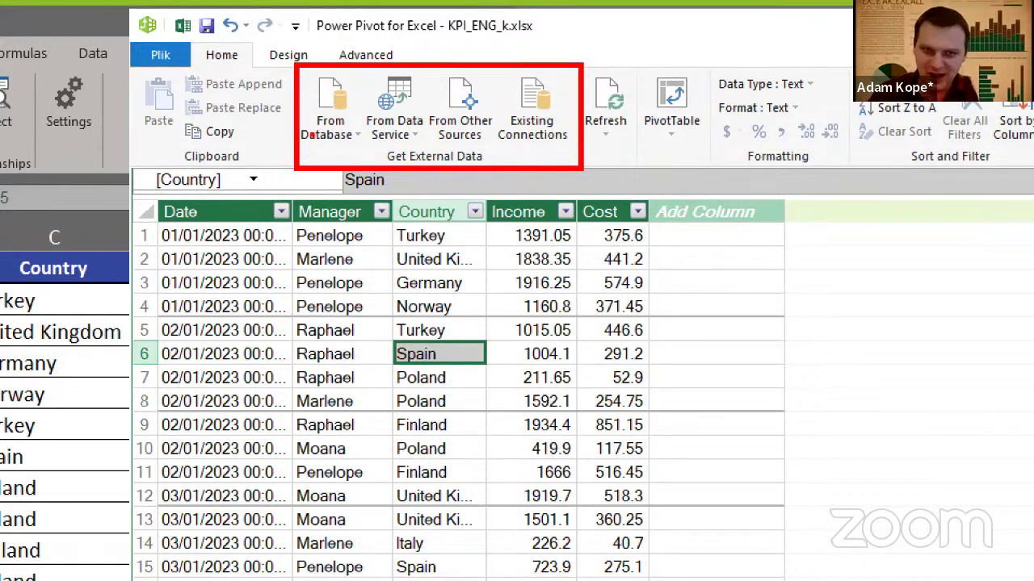
{"action": "mouse_move", "coordinate": [300, 165]}
{"action": "left_mouse_down"}
{"action": "mouse_move", "coordinate": [466, 150]}
{"action": "mouse_move", "coordinate": [574, 78]}
{"action": "left_mouse_up"}
{"action": "left_click_drag", "start_coordinate": [295, 71], "coordinate": [580, 166]}
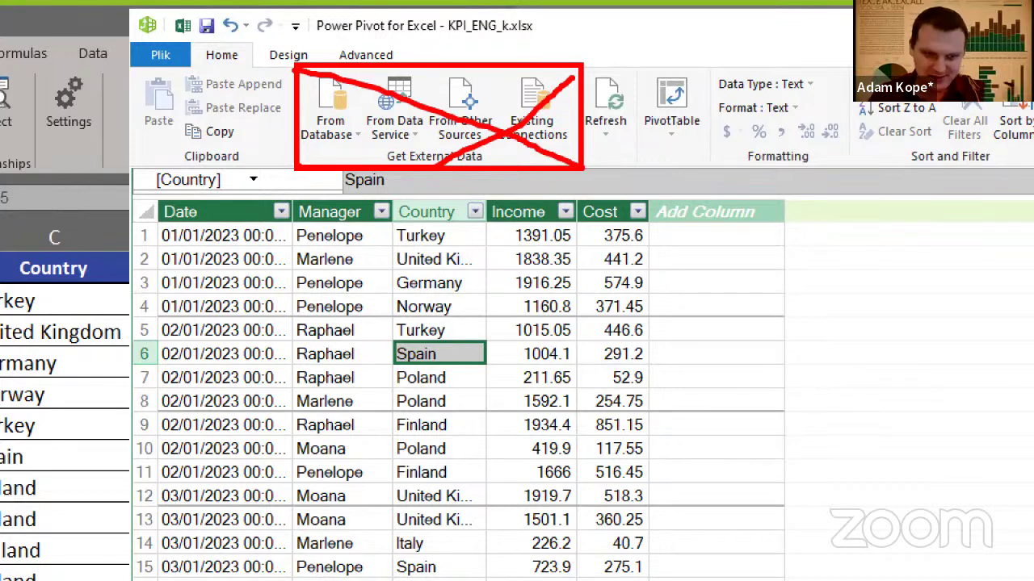
{"action": "key", "text": "Escape"}
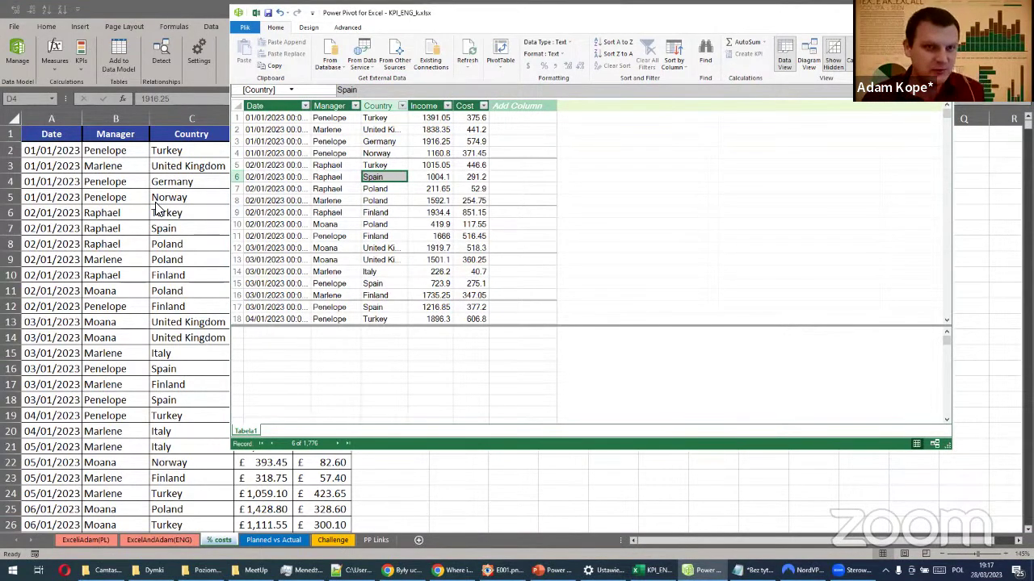
{"action": "left_click", "coordinate": [94, 196]}
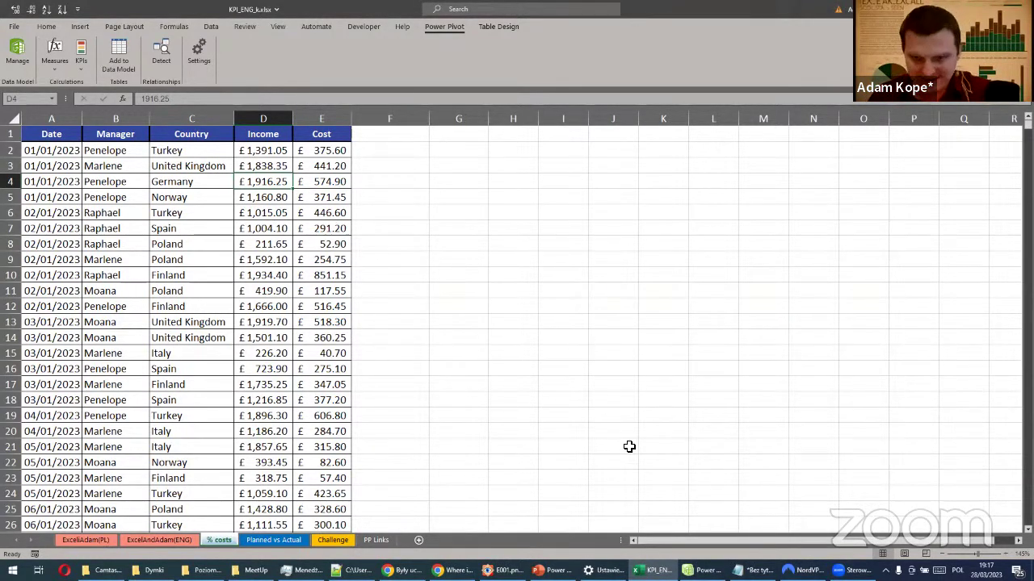
Switch to Power Pivot and rename the Tabela1 table as tCosts
{"action": "left_click", "coordinate": [701, 570]}
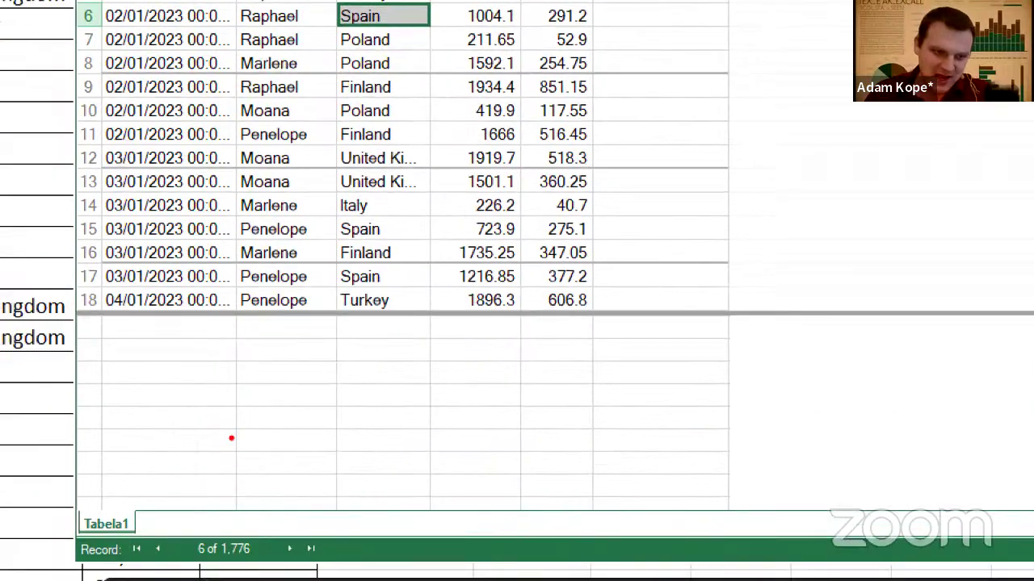
{"action": "left_click_drag", "start_coordinate": [132, 512], "coordinate": [232, 446]}
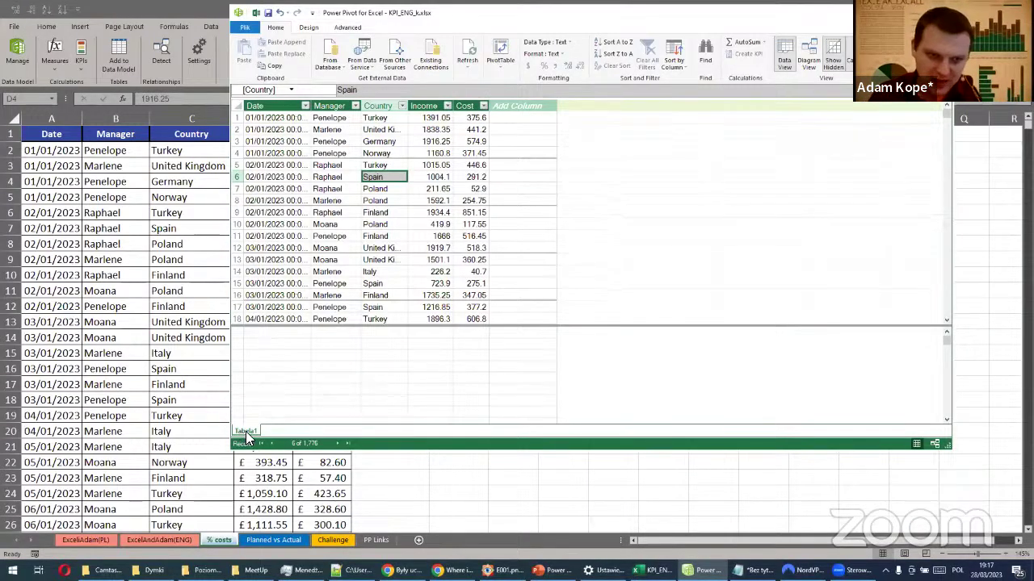
{"action": "left_click", "coordinate": [246, 431]}
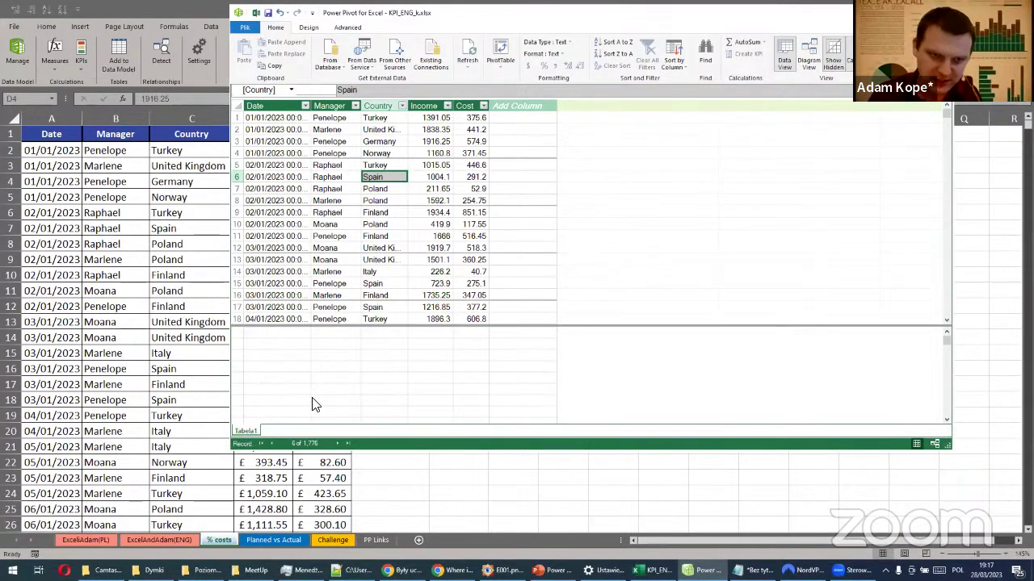
{"action": "type", "text": "tcost"}
{"action": "key", "text": "BackSpace"}
{"action": "key", "text": "BackSpace"}
{"action": "key", "text": "BackSpace"}
{"action": "key", "text": "BackSpace"}
{"action": "type", "text": "Co"}
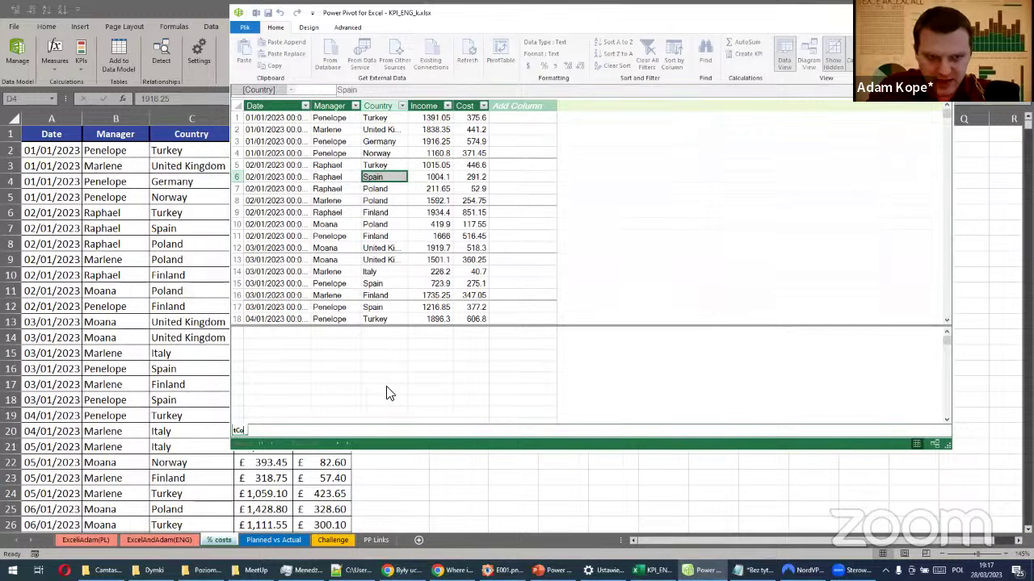
{"action": "type", "text": "sts"}
{"action": "key", "text": "Return"}
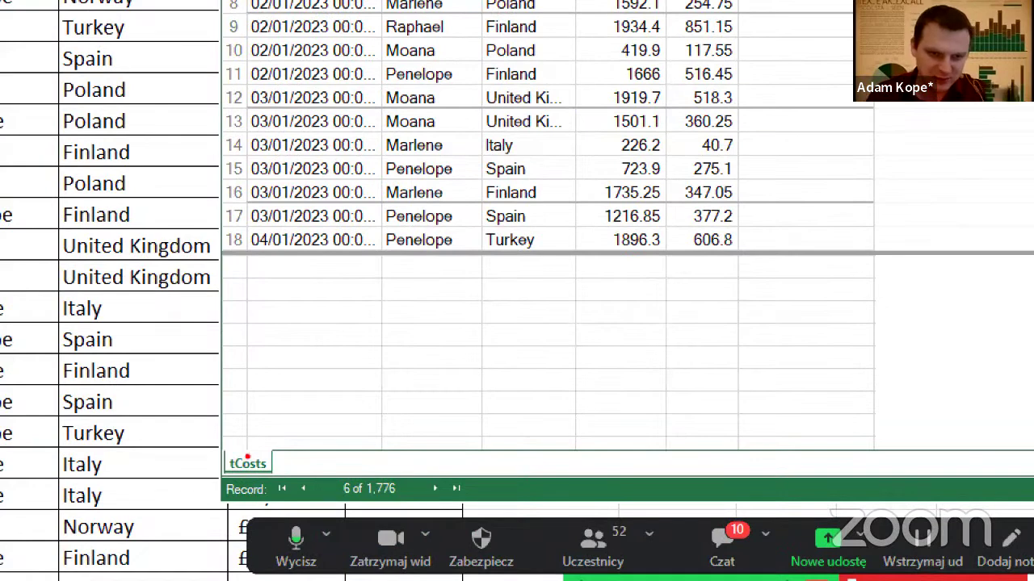
{"action": "left_click", "coordinate": [244, 426]}
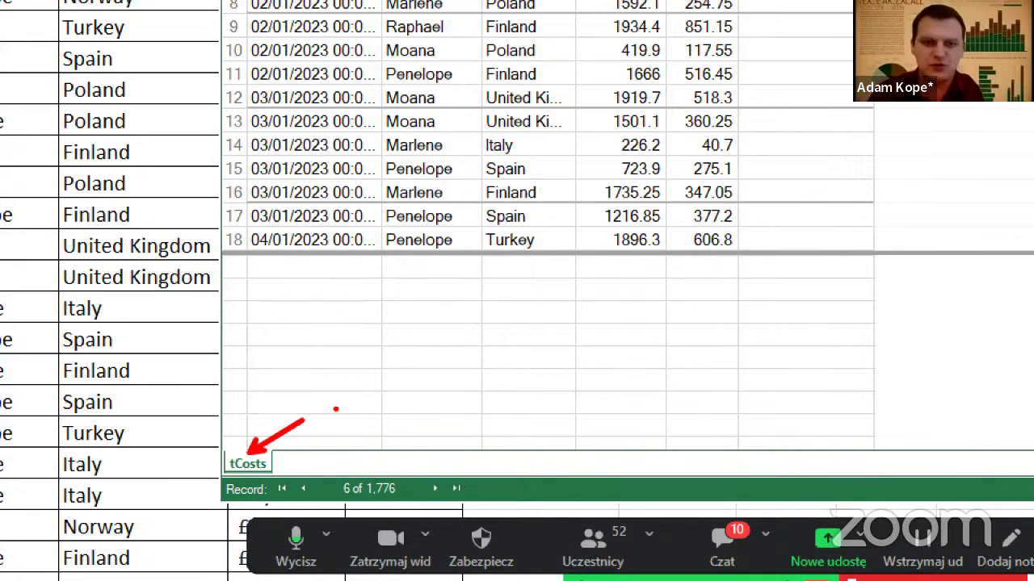
{"action": "key", "text": "Escape"}
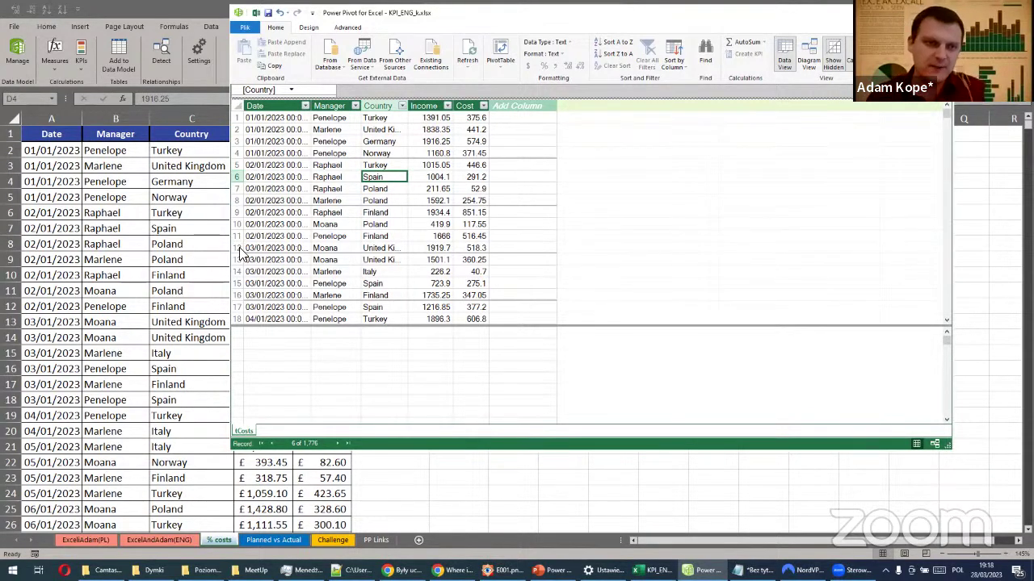
Switch to the Excel workbook and set the Cost in cell E2 of the % costs sheet to 500
{"action": "left_click", "coordinate": [193, 234]}
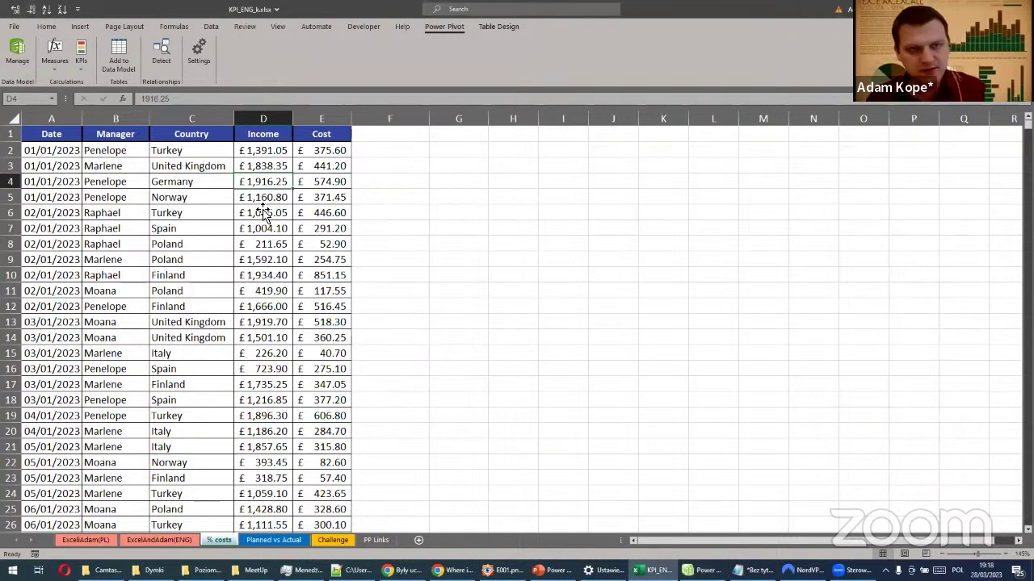
{"action": "left_click", "coordinate": [317, 151]}
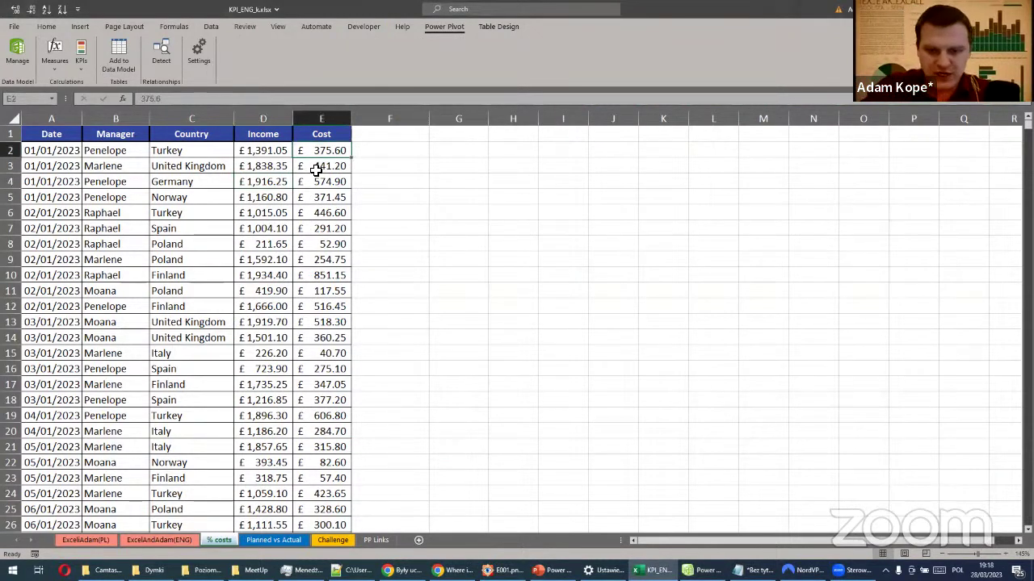
{"action": "type", "text": "500"}
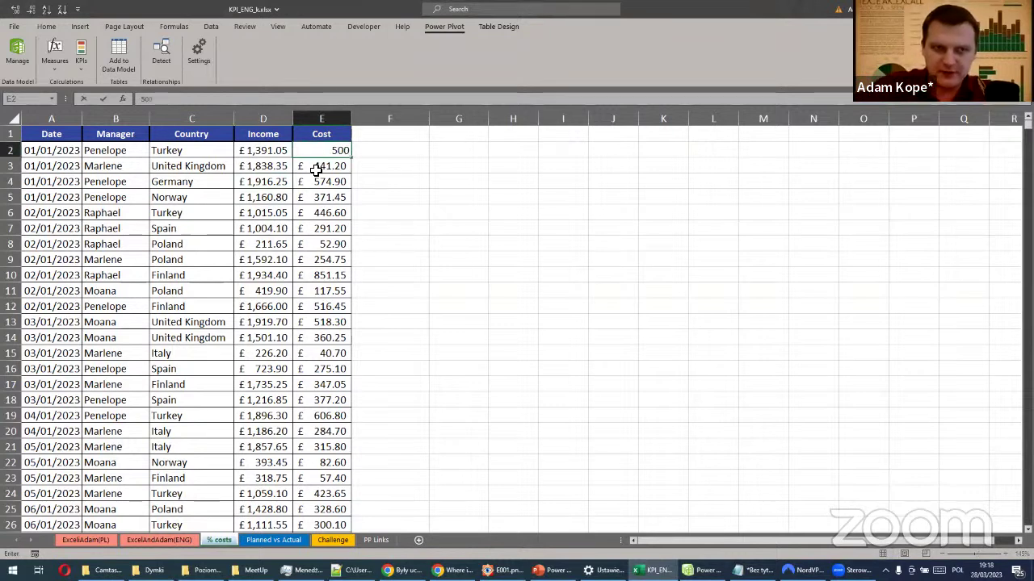
{"action": "key", "text": "Return"}
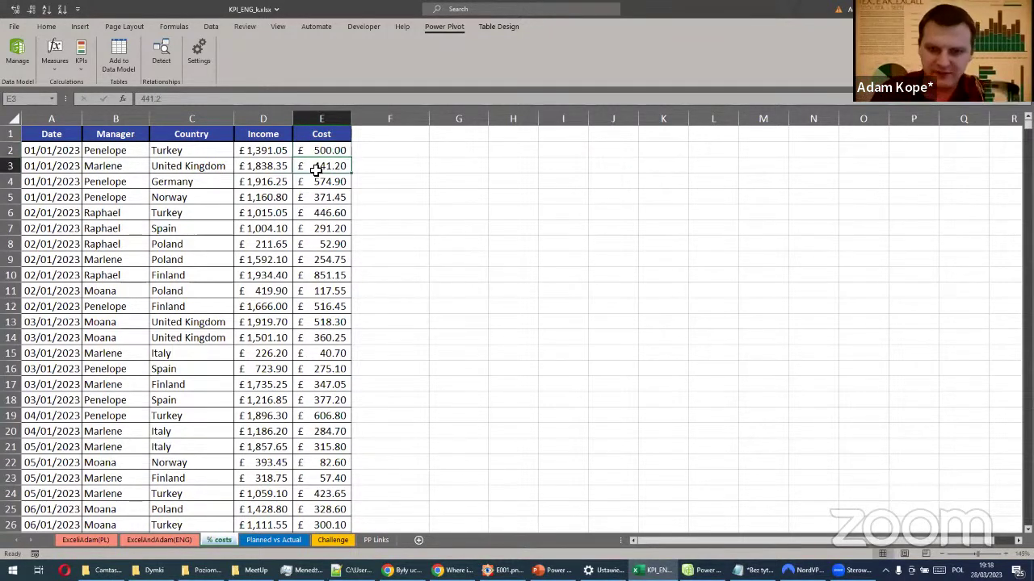
Switch to Power Pivot, refresh the tCosts table from its source data, and return to the Excel workbook
{"action": "left_click", "coordinate": [700, 570]}
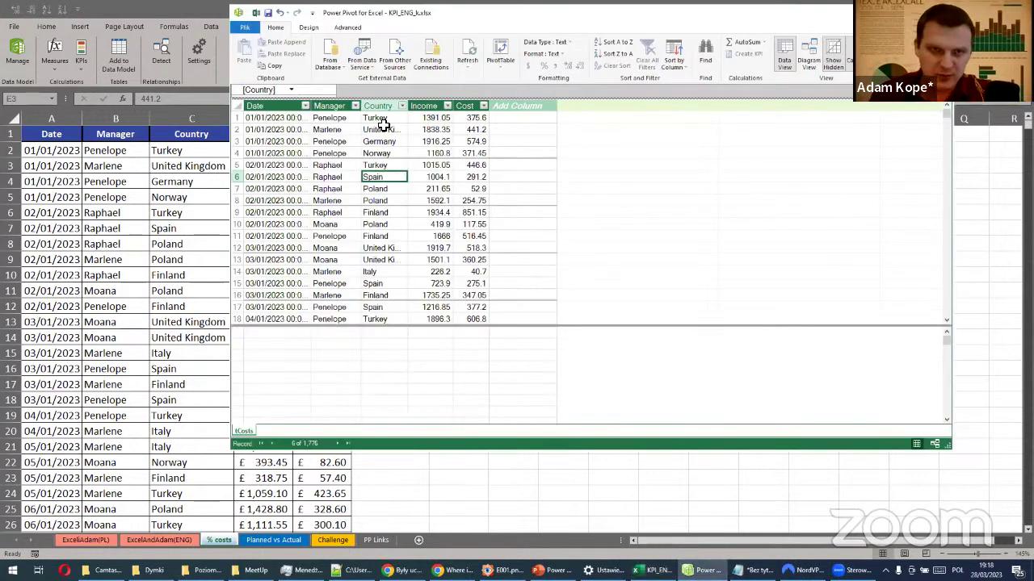
{"action": "left_click", "coordinate": [470, 118]}
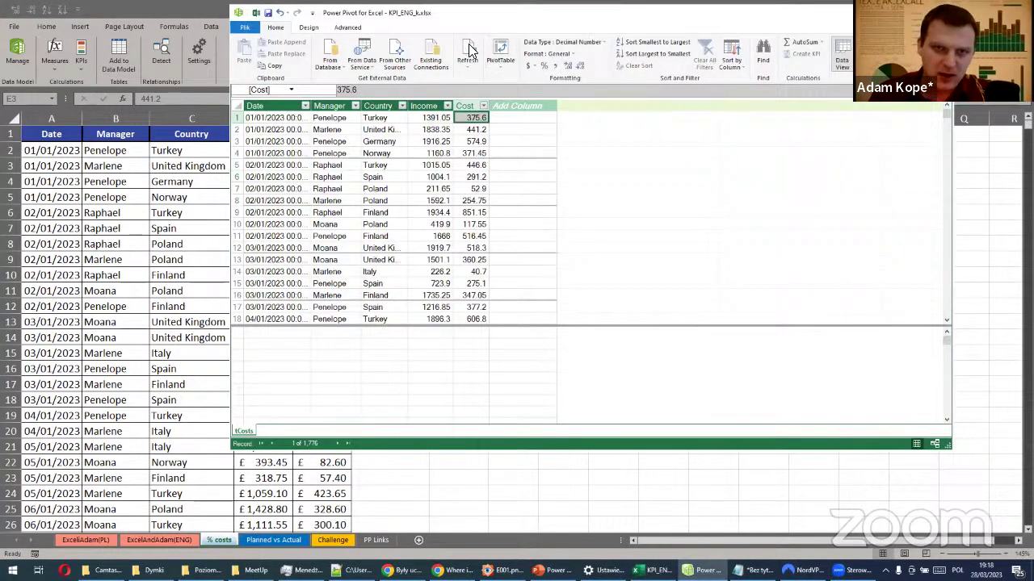
{"action": "left_click", "coordinate": [471, 51]}
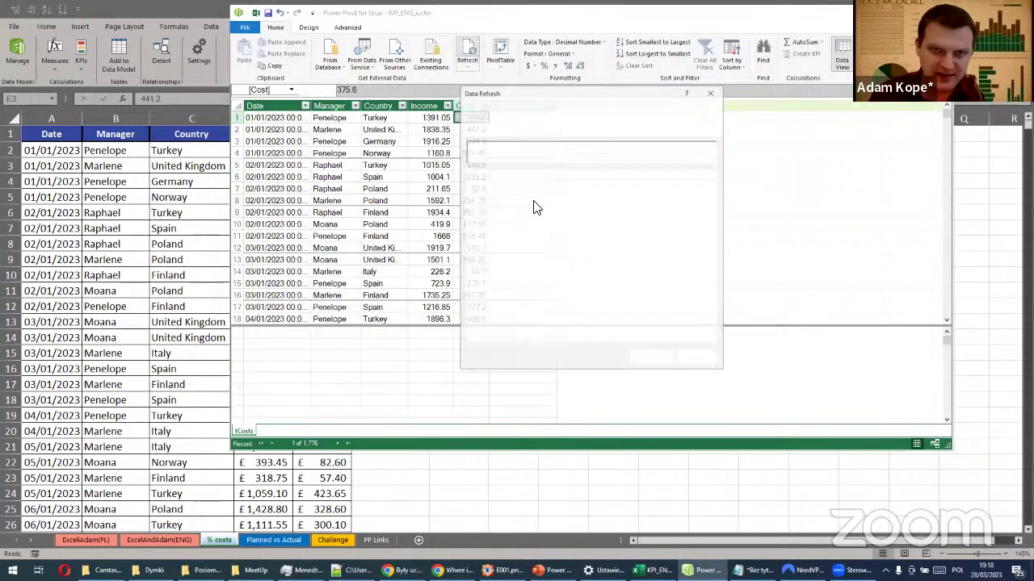
{"action": "left_click_drag", "start_coordinate": [588, 94], "coordinate": [721, 81]}
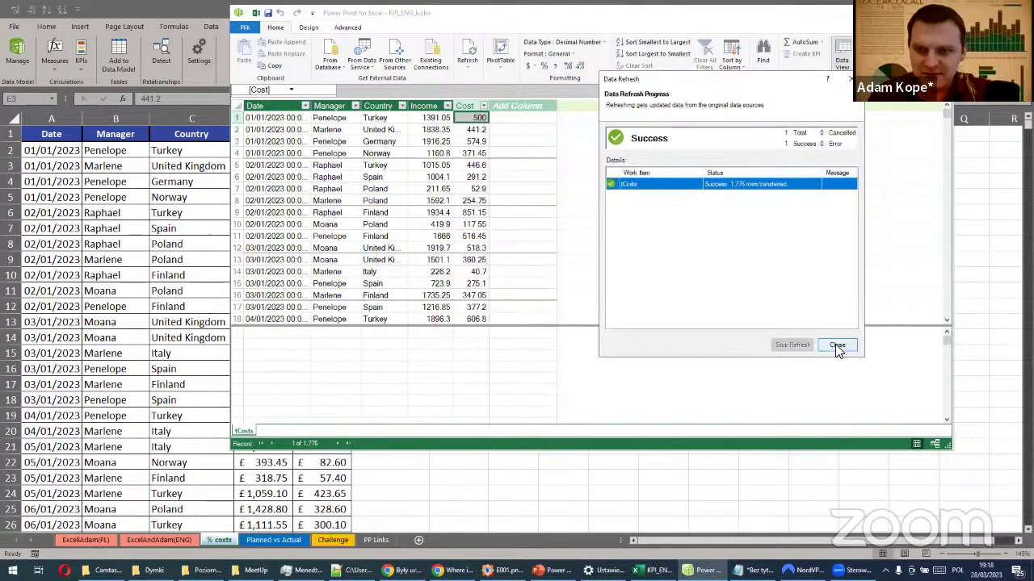
{"action": "left_click", "coordinate": [835, 344]}
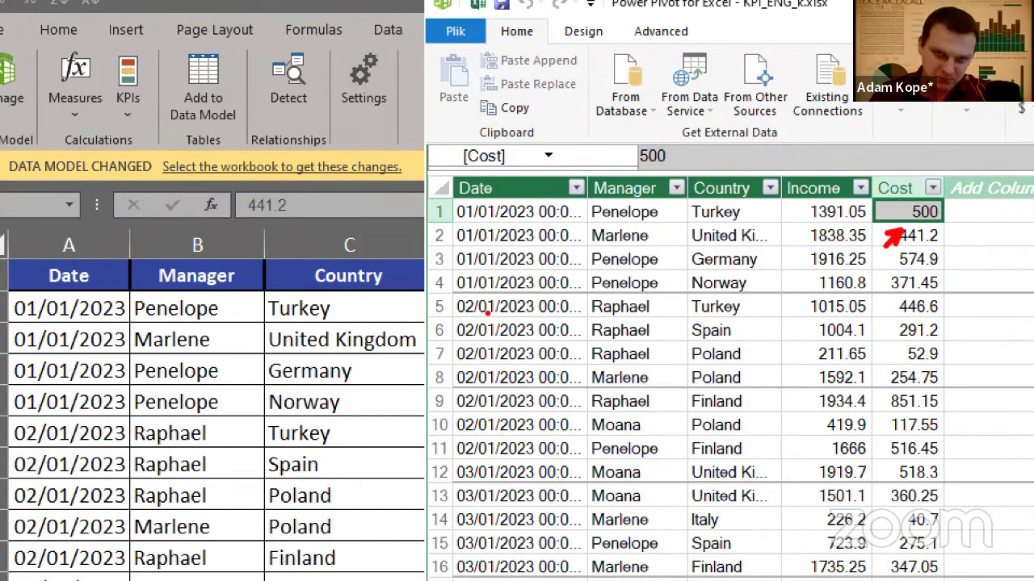
{"action": "left_click", "coordinate": [131, 179]}
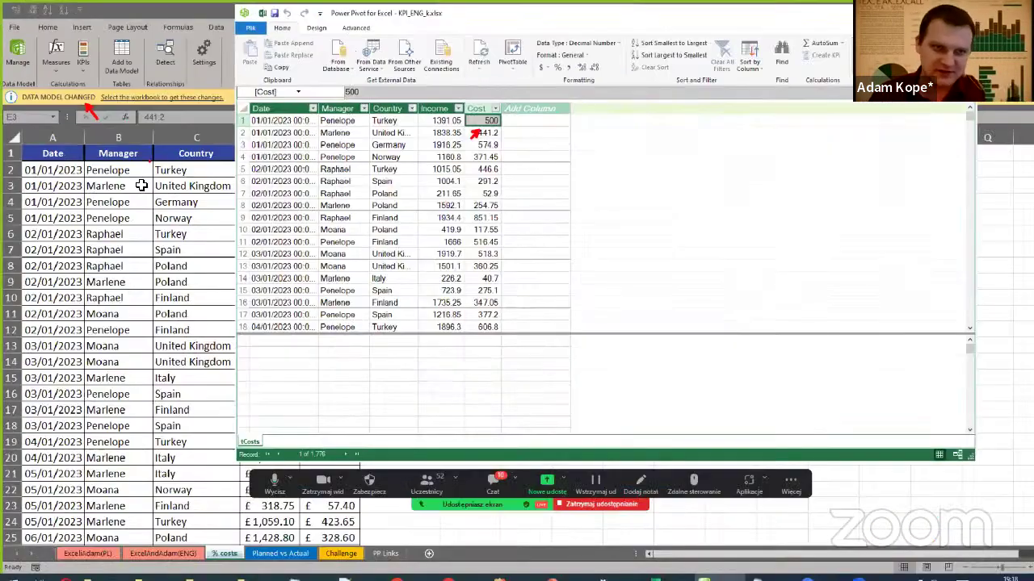
{"action": "left_click", "coordinate": [152, 162]}
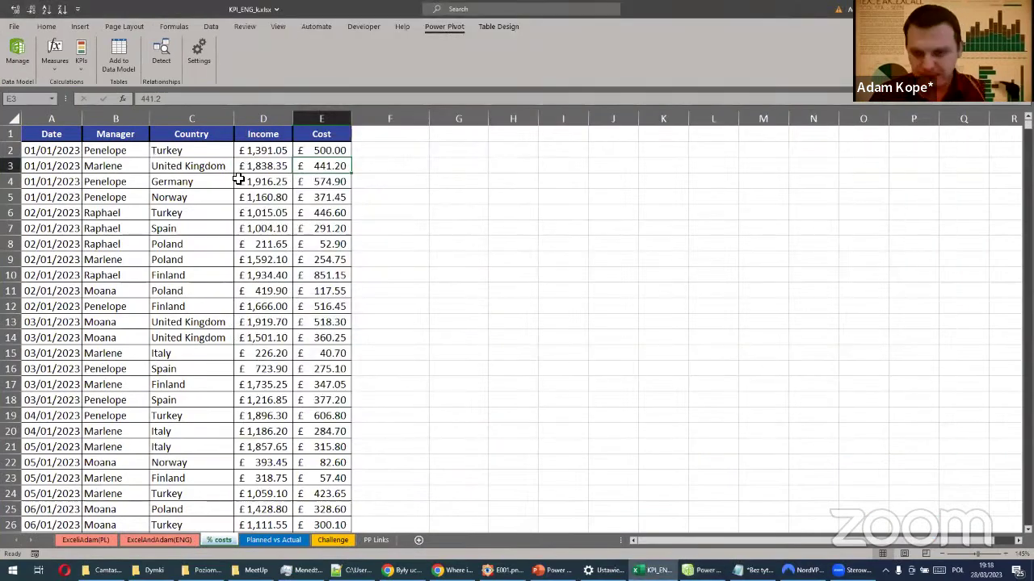
Switch to Power Pivot and format the Date column of tCosts as *14/03/2001, widening the column to show full dates
{"action": "left_click", "coordinate": [703, 570]}
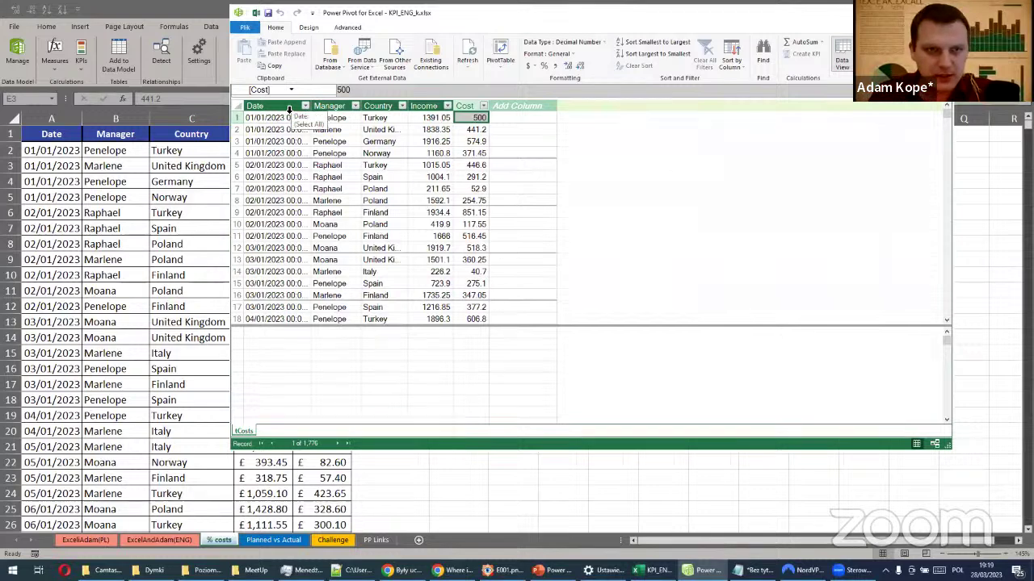
{"action": "left_click", "coordinate": [289, 105]}
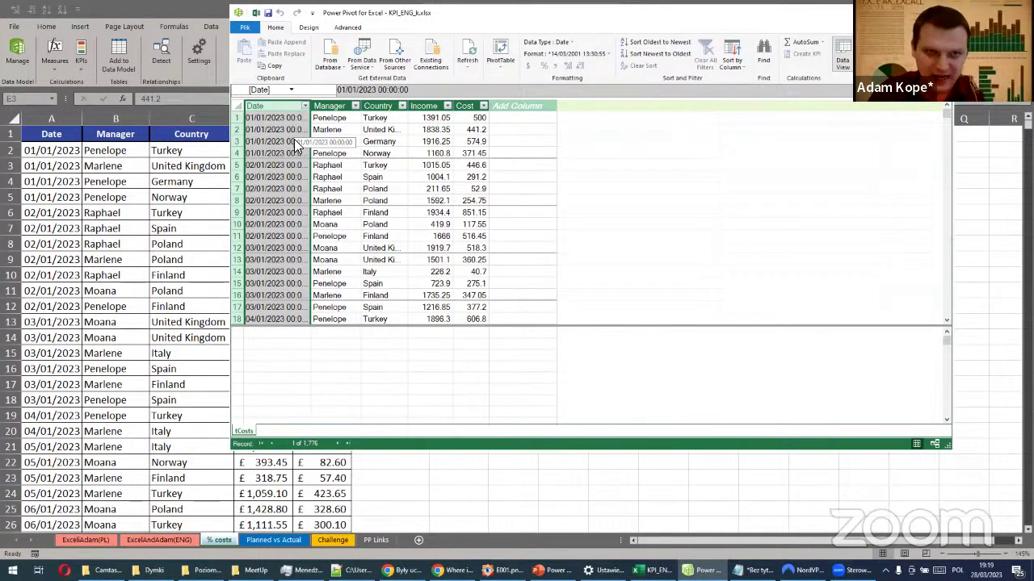
{"action": "left_click_drag", "start_coordinate": [316, 106], "coordinate": [332, 107]}
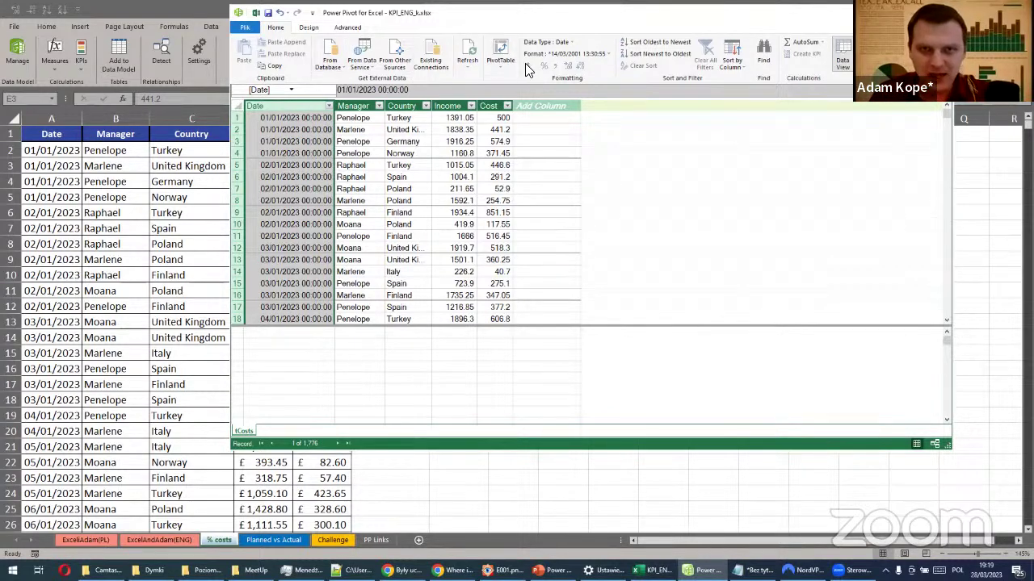
{"action": "left_click", "coordinate": [607, 54]}
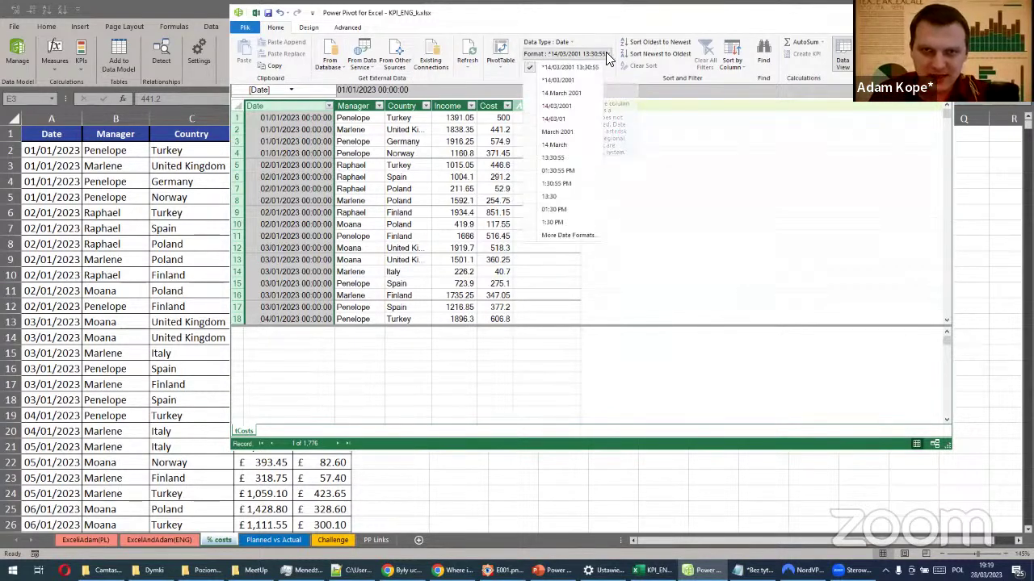
{"action": "left_click", "coordinate": [555, 81]}
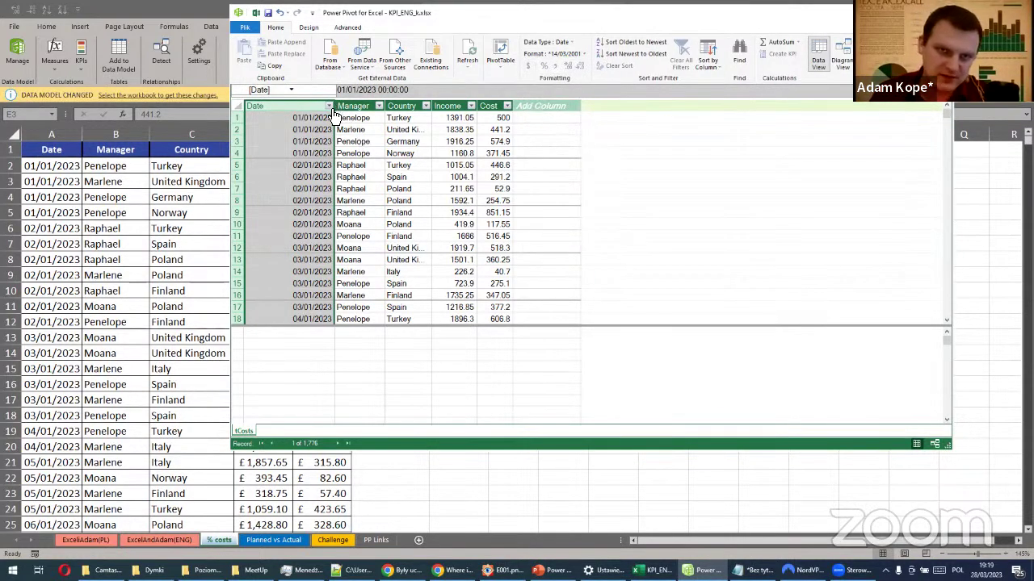
Fit the width of the Date column to its contents
{"action": "left_click", "coordinate": [329, 106]}
{"action": "left_click", "coordinate": [401, 153]}
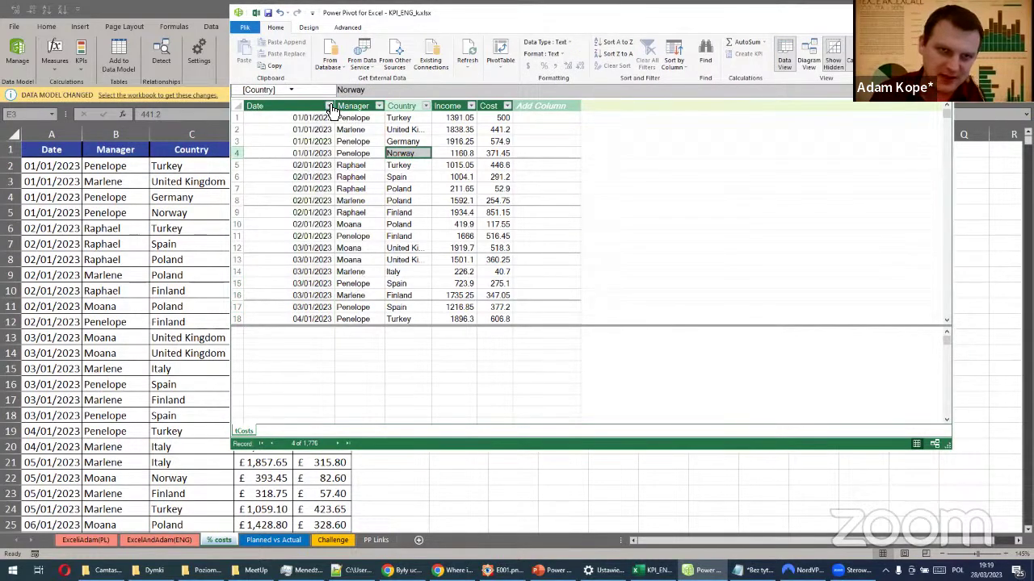
{"action": "double_click", "coordinate": [331, 105]}
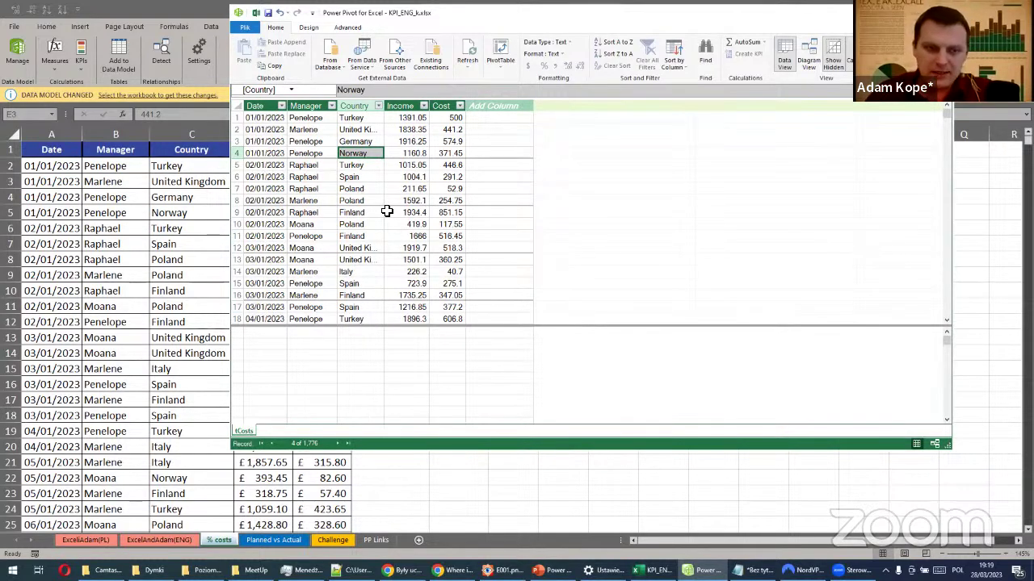
{"action": "left_click", "coordinate": [407, 201]}
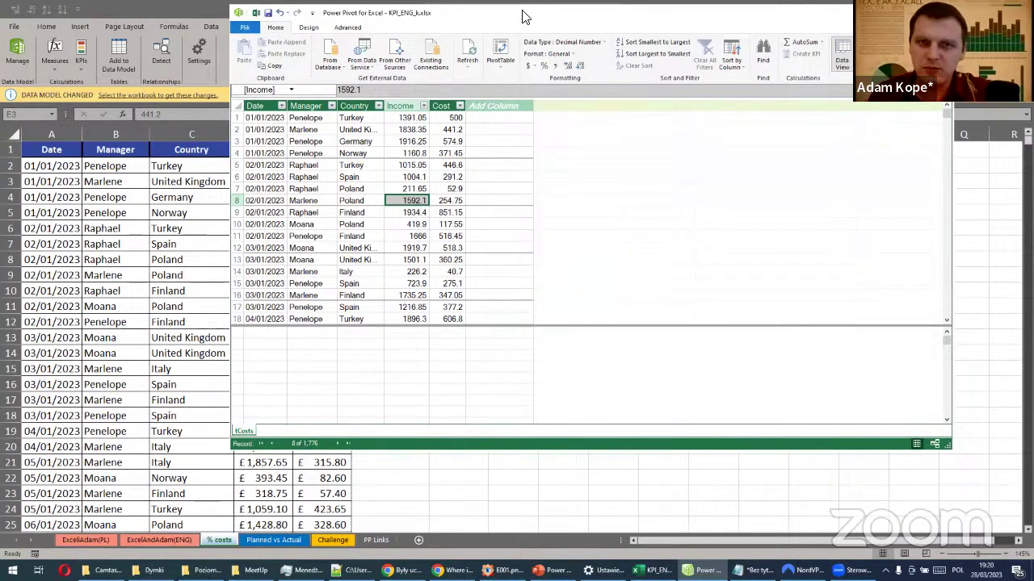
Enlarge the tCosts table in Diagram View so all its fields fit, and return to Data View
{"action": "left_click_drag", "start_coordinate": [641, 16], "coordinate": [564, 37]}
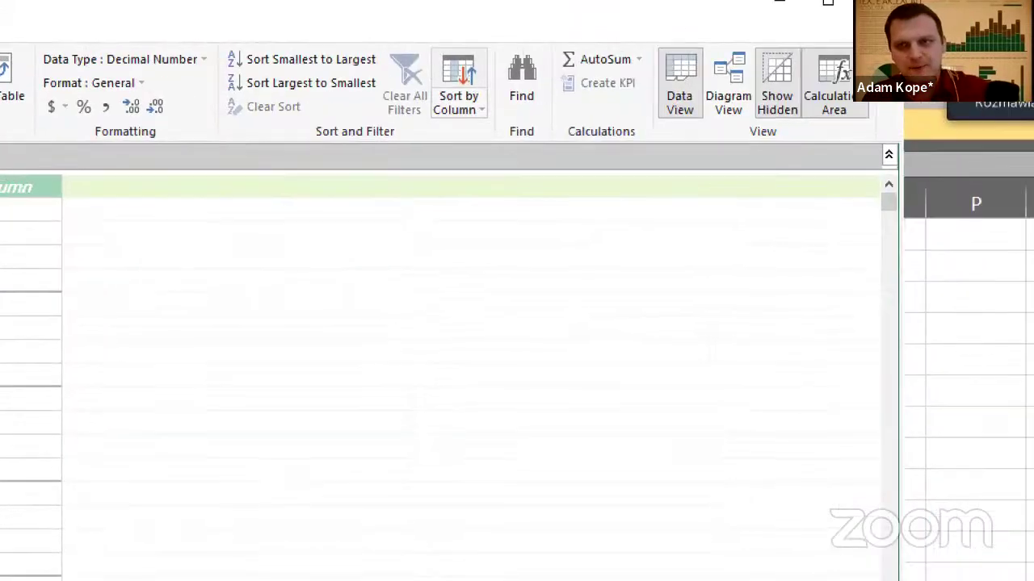
{"action": "mouse_move", "coordinate": [622, 38]}
{"action": "left_mouse_down"}
{"action": "mouse_move", "coordinate": [768, 138]}
{"action": "mouse_move", "coordinate": [856, 149]}
{"action": "left_mouse_up"}
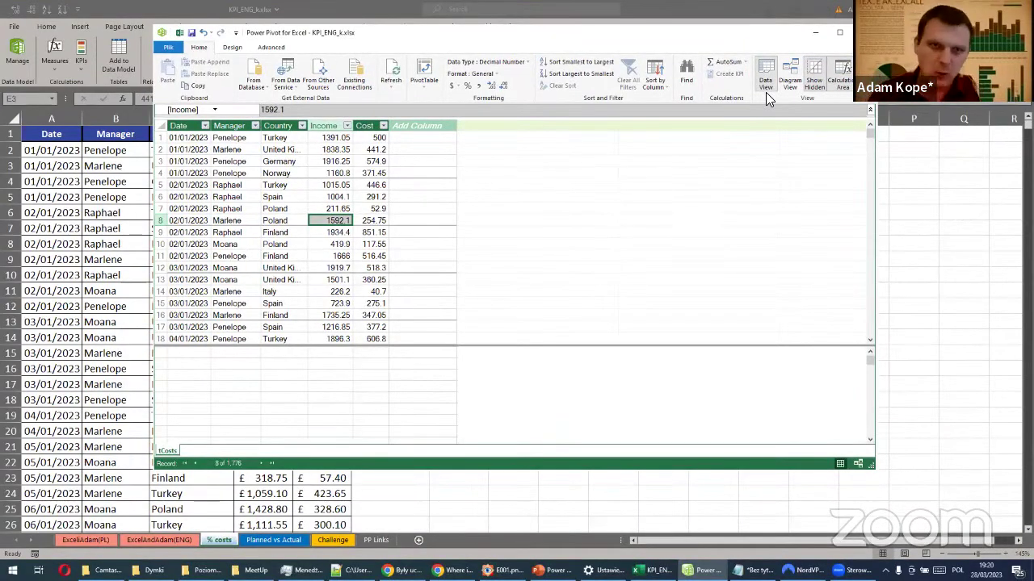
{"action": "left_click", "coordinate": [267, 172]}
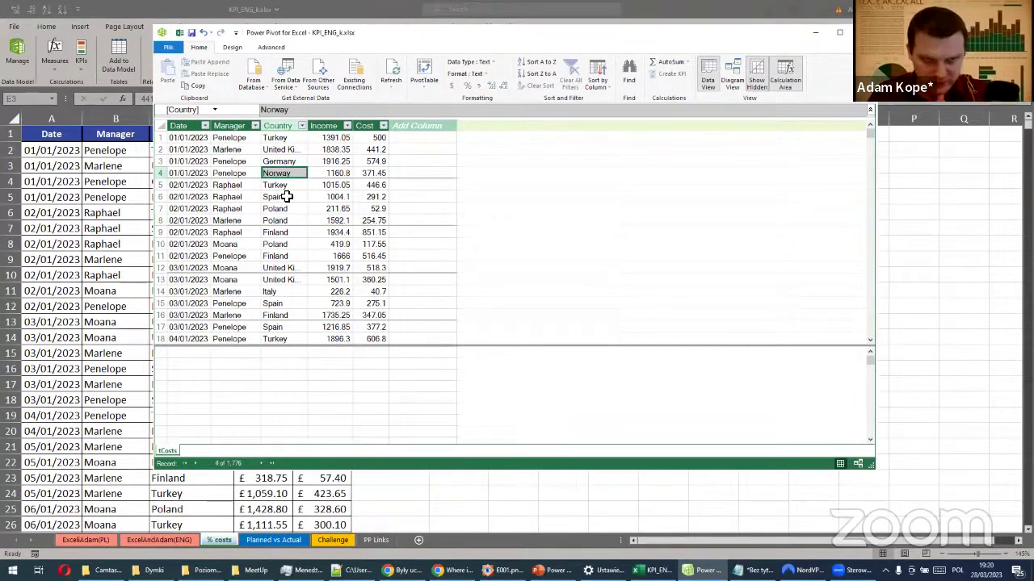
{"action": "left_click", "coordinate": [736, 71]}
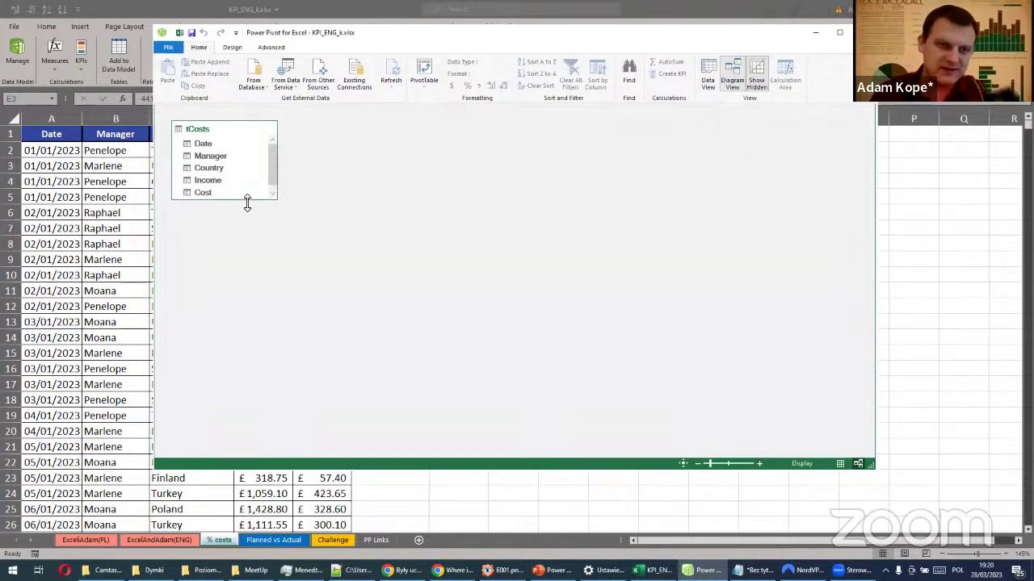
{"action": "left_click_drag", "start_coordinate": [247, 199], "coordinate": [250, 213]}
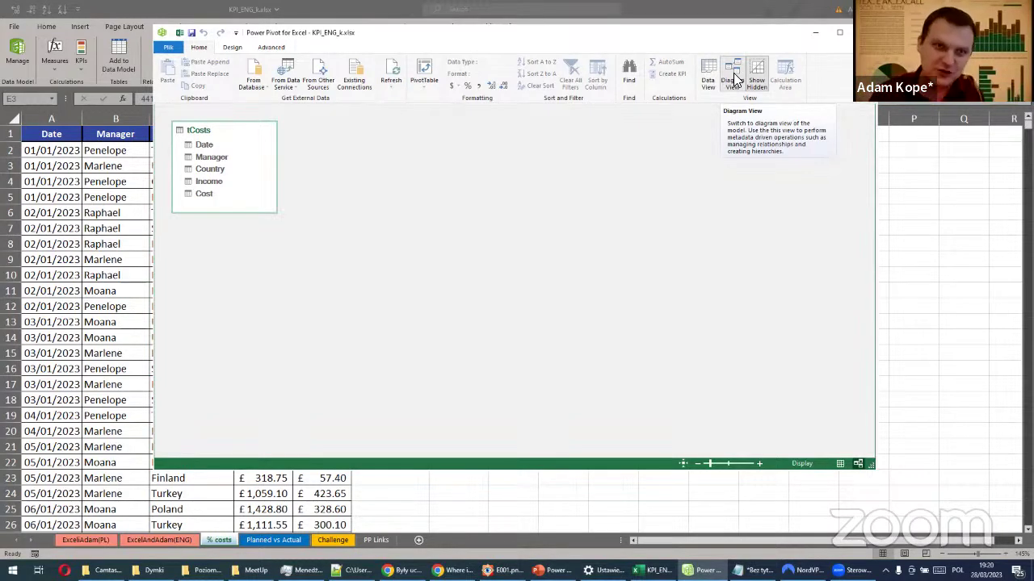
{"action": "left_click", "coordinate": [707, 76]}
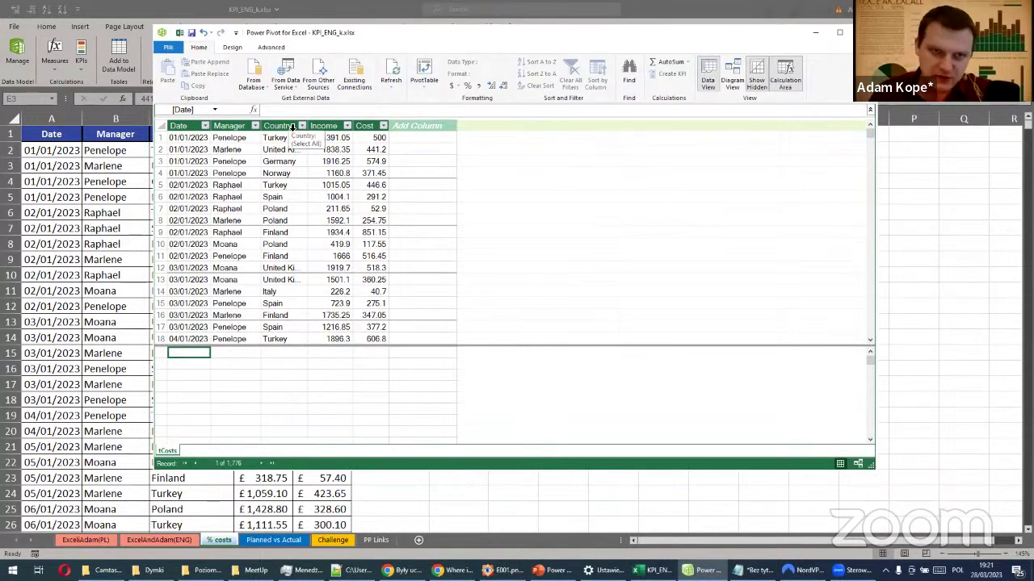
Hide the Country column from client tools and toggle the display of hidden objects off and on again
{"action": "right_click", "coordinate": [288, 126]}
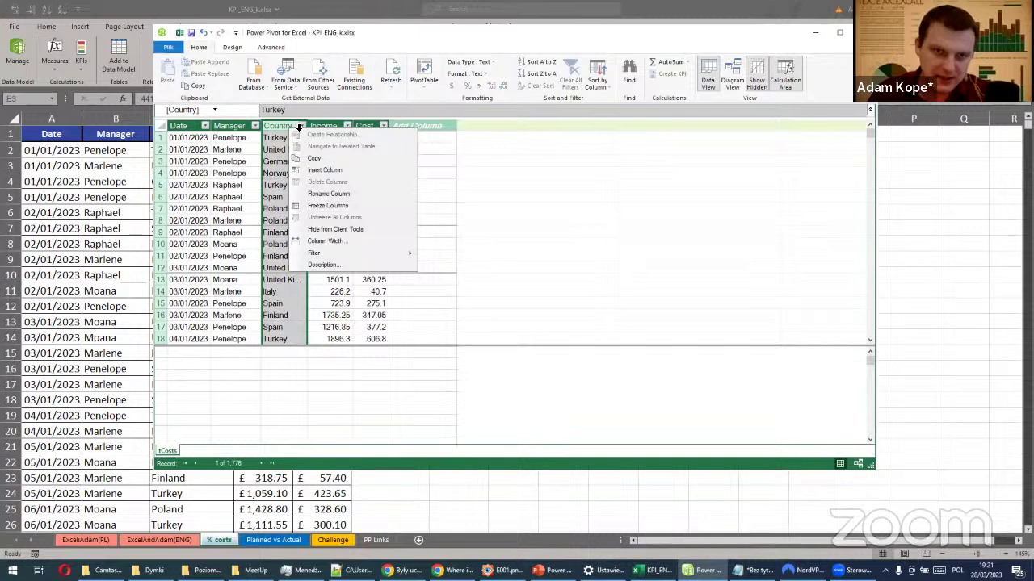
{"action": "left_click", "coordinate": [373, 229]}
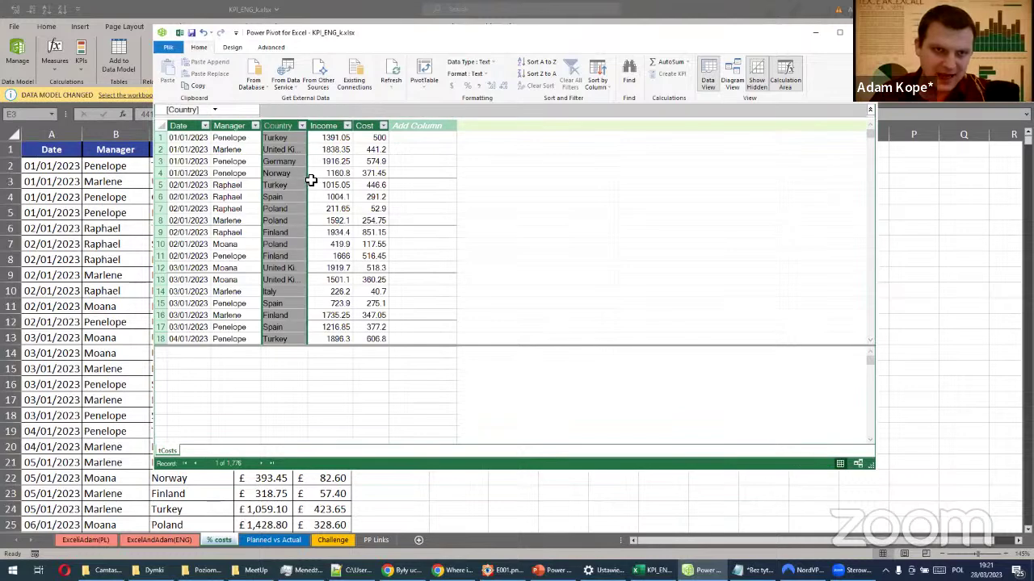
{"action": "left_click", "coordinate": [330, 165]}
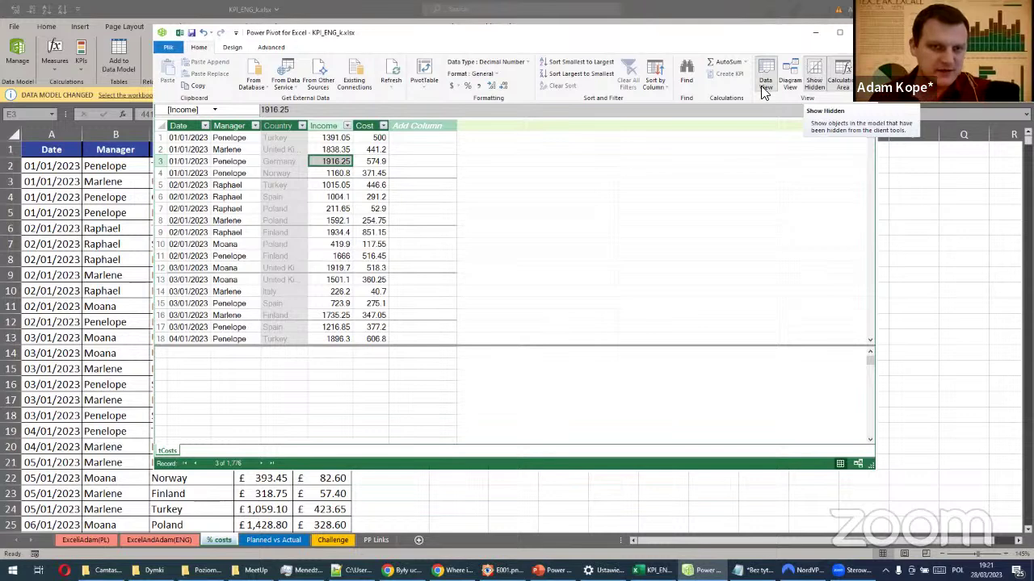
{"action": "left_click", "coordinate": [814, 78]}
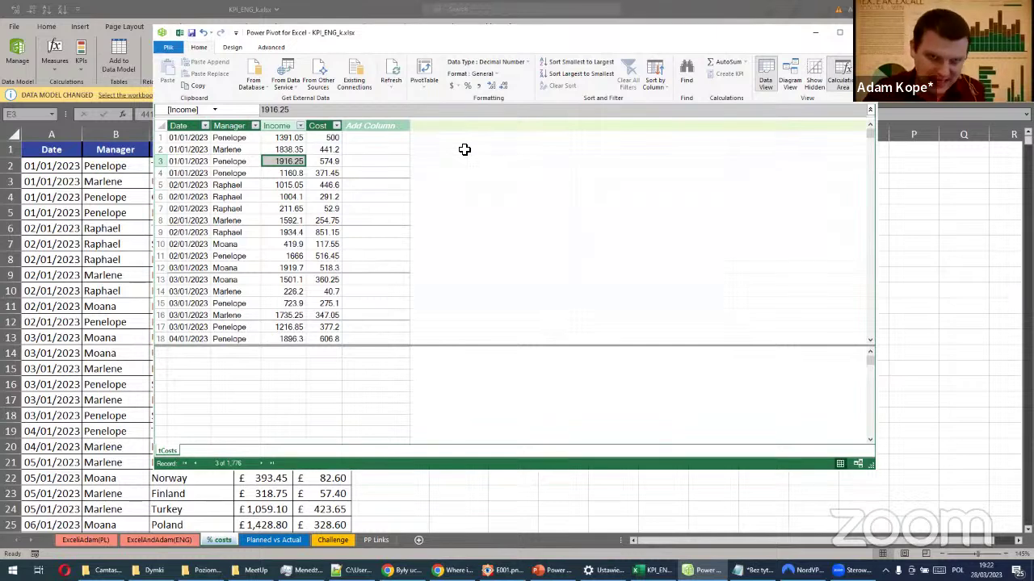
{"action": "left_click", "coordinate": [814, 73]}
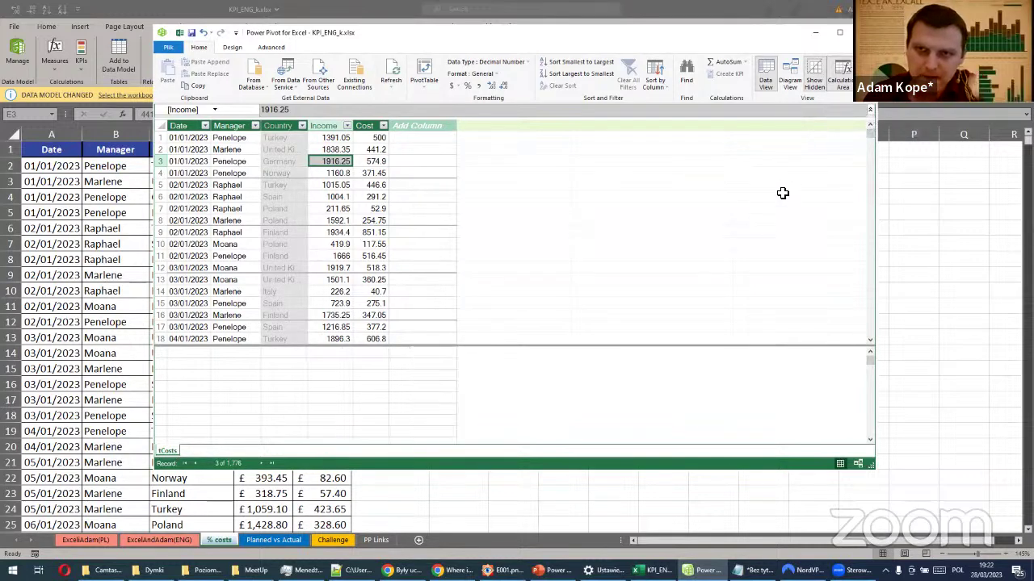
Unhide the Country column from client tools
{"action": "left_click", "coordinate": [283, 126]}
{"action": "right_click", "coordinate": [284, 126]}
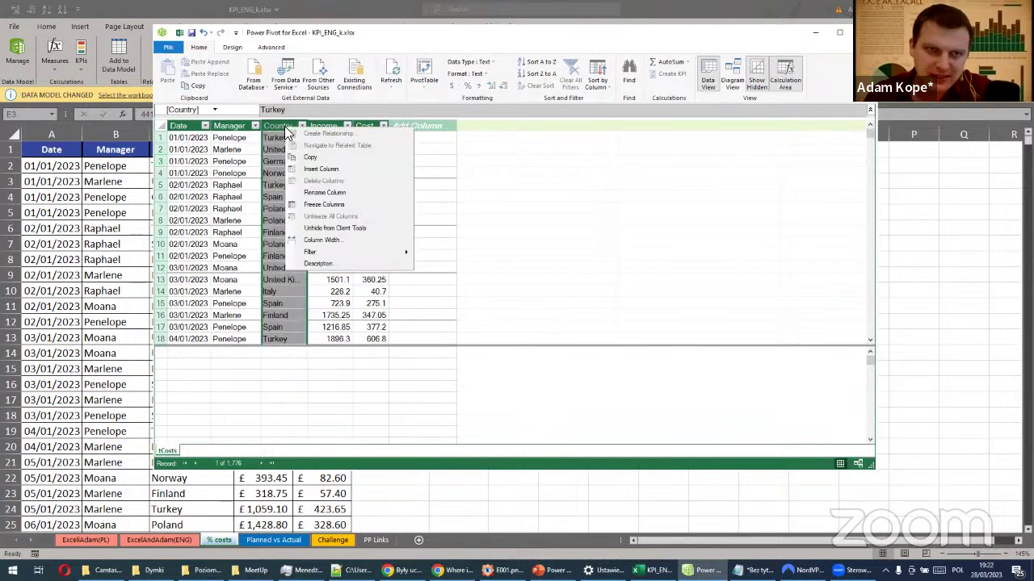
{"action": "left_click", "coordinate": [346, 229]}
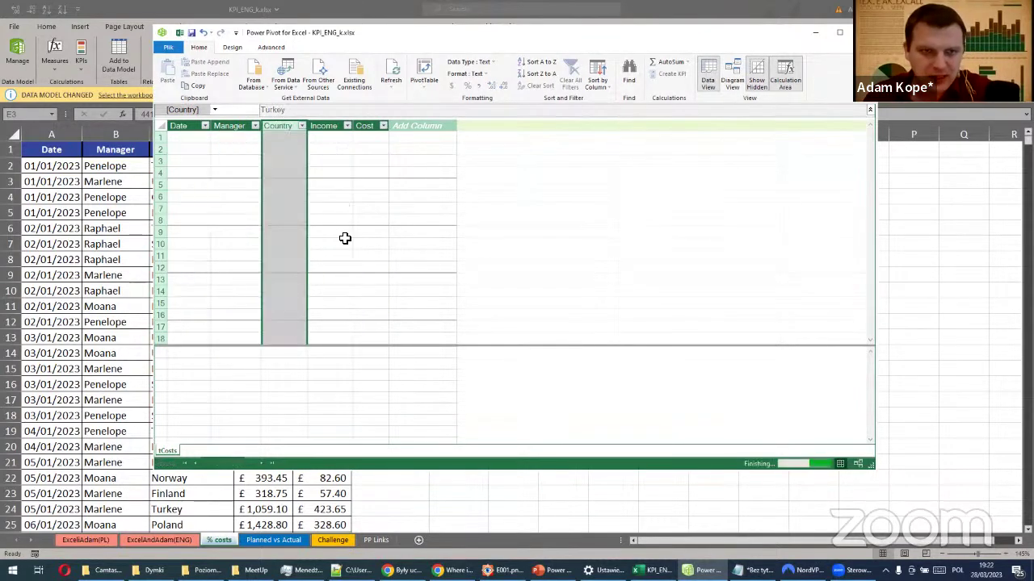
{"action": "left_click", "coordinate": [332, 185]}
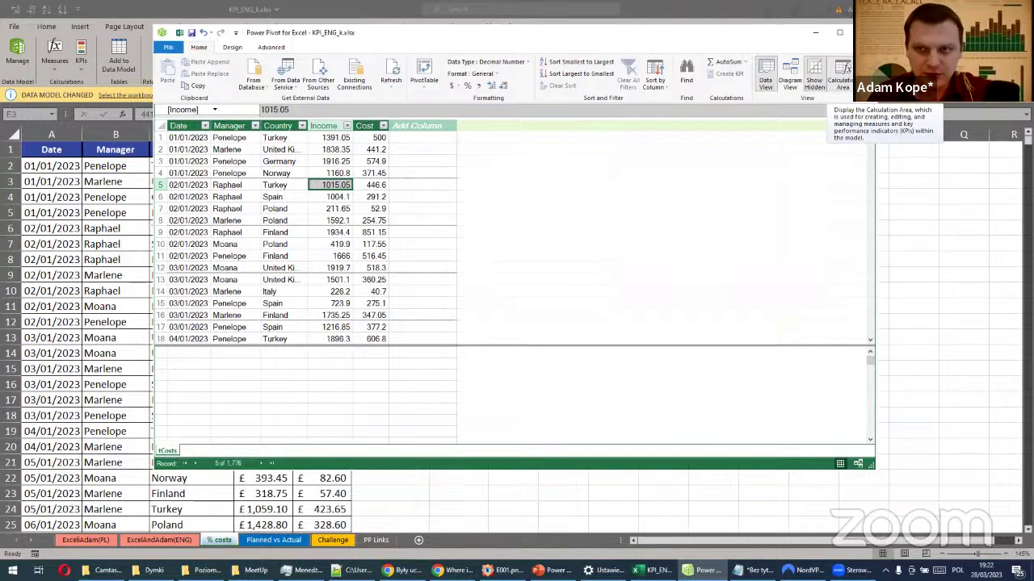
Hide the Calculation Area, display it again, and look over its cells under the tCosts columns
{"action": "left_click", "coordinate": [843, 79]}
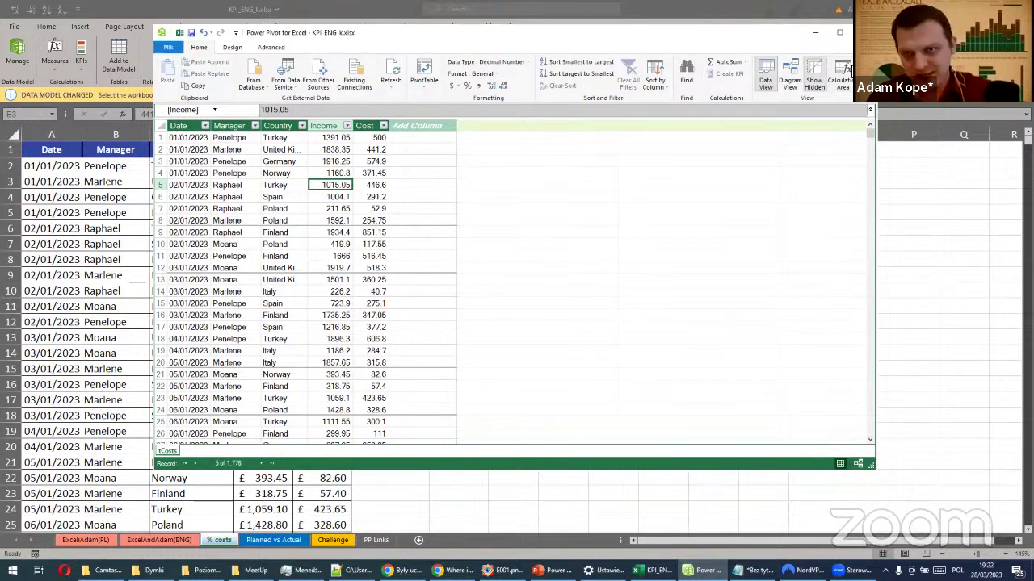
{"action": "left_click", "coordinate": [843, 74]}
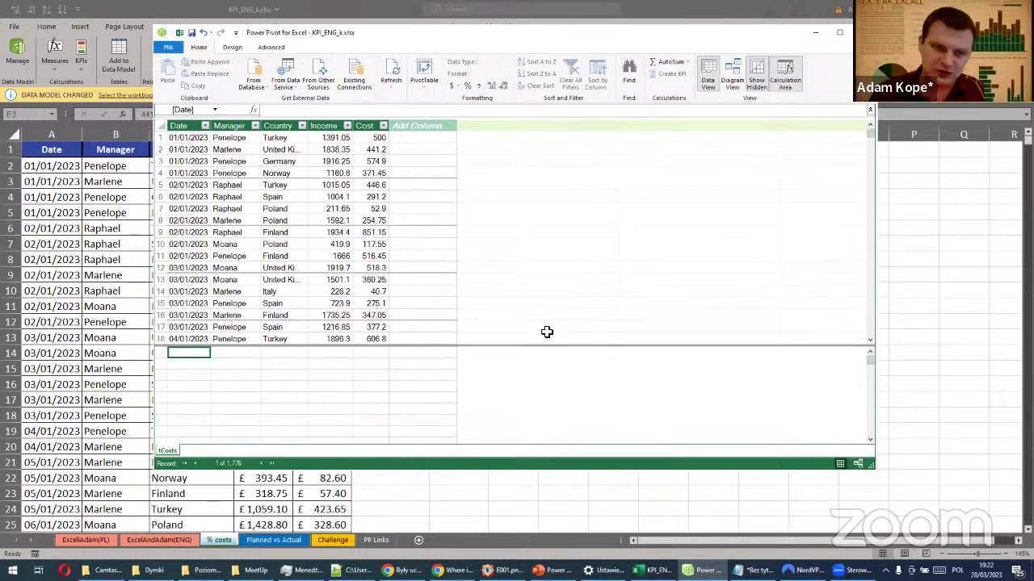
{"action": "left_click", "coordinate": [327, 364]}
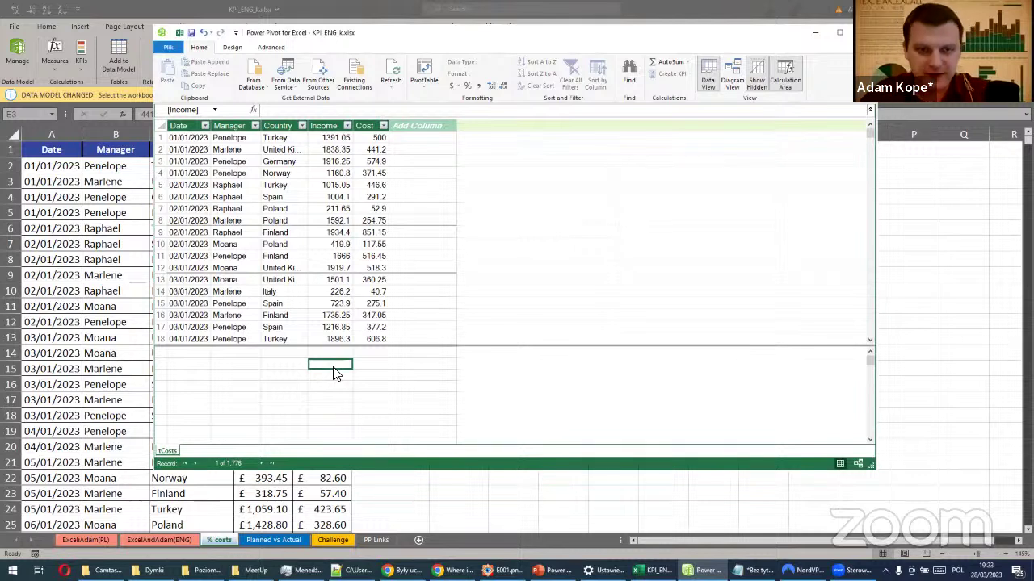
{"action": "key", "text": "Right"}
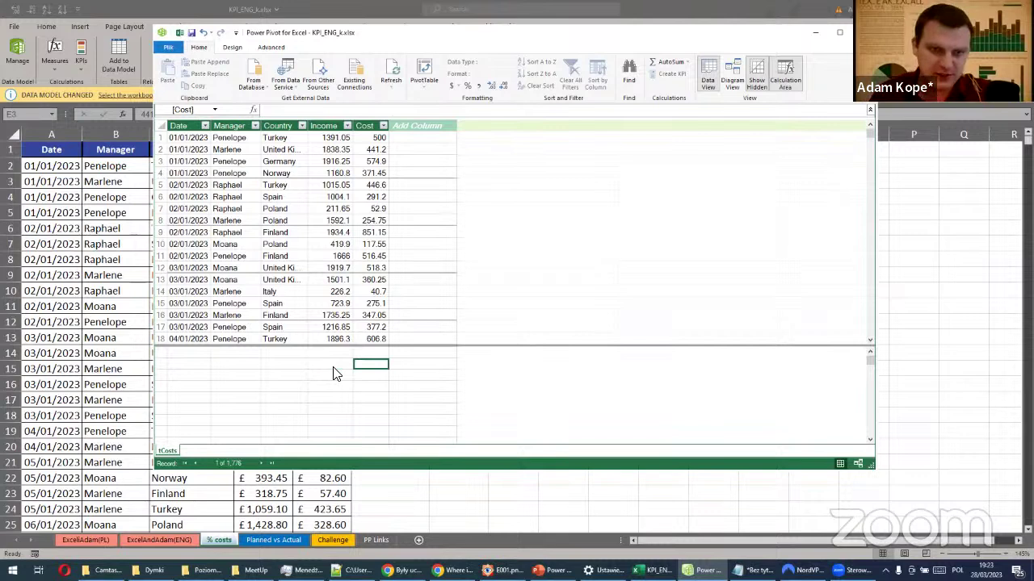
{"action": "left_click", "coordinate": [201, 367]}
Start a measure with % Cost:= in the second Calculation Area cell below the Cost column
{"action": "left_click", "coordinate": [373, 368]}
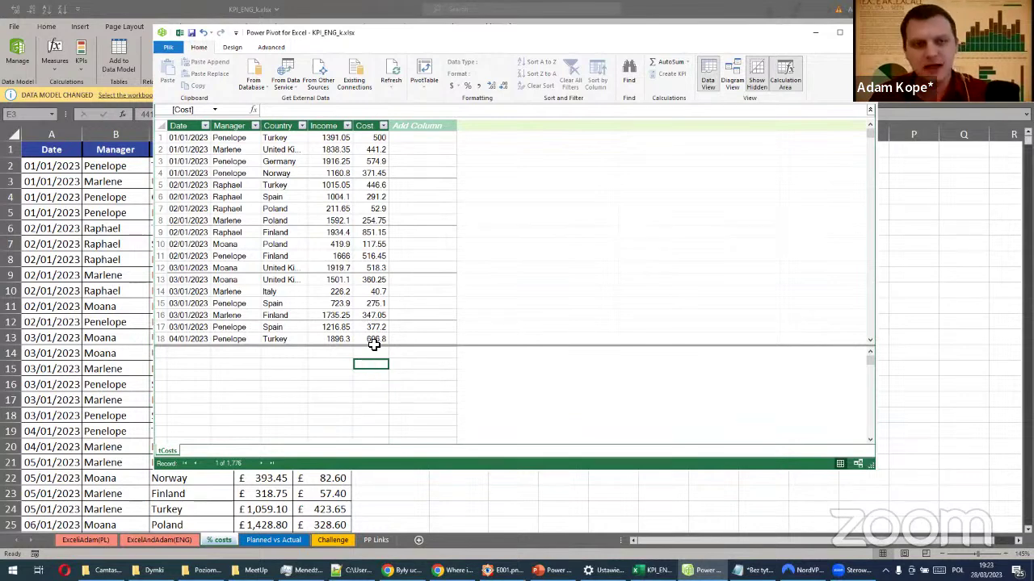
{"action": "left_click", "coordinate": [286, 111]}
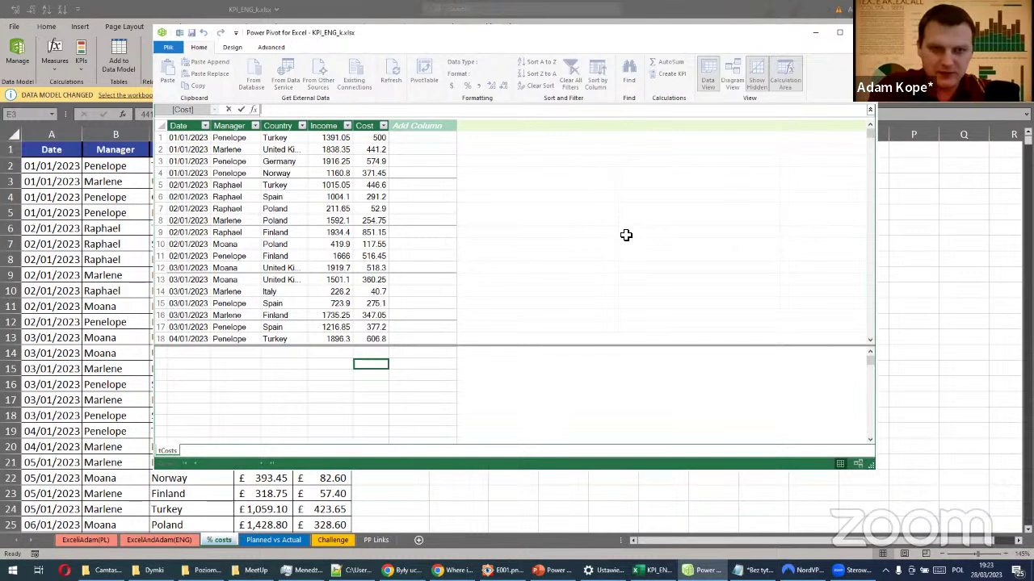
{"action": "type", "text": "%"}
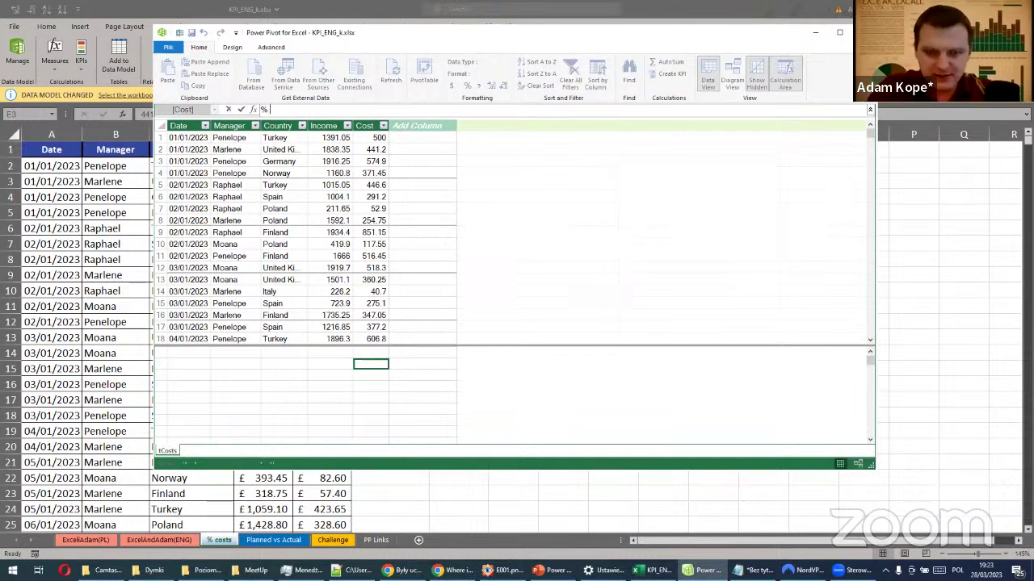
{"action": "type", "text": " Costs"}
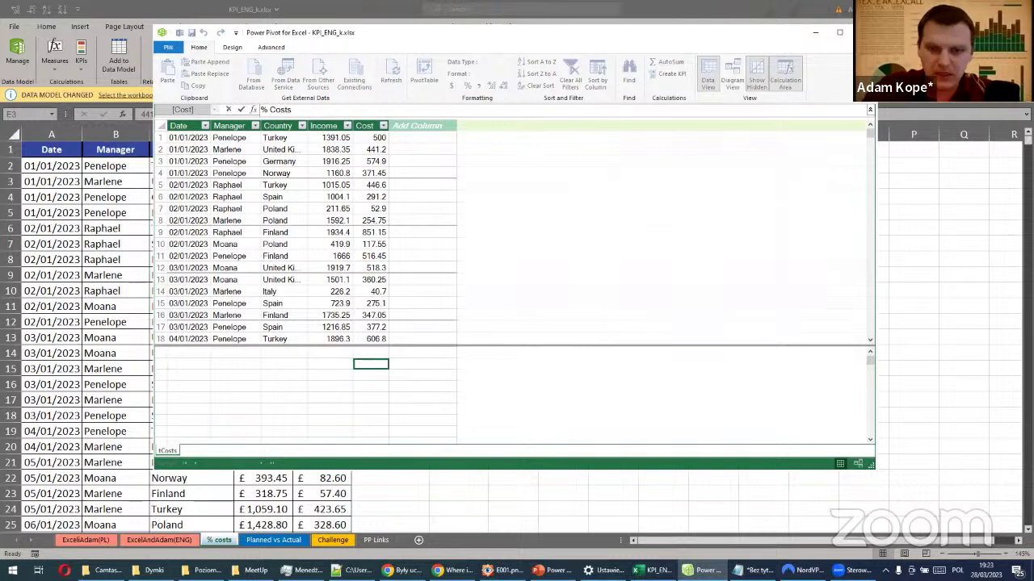
{"action": "key", "text": "BackSpace"}
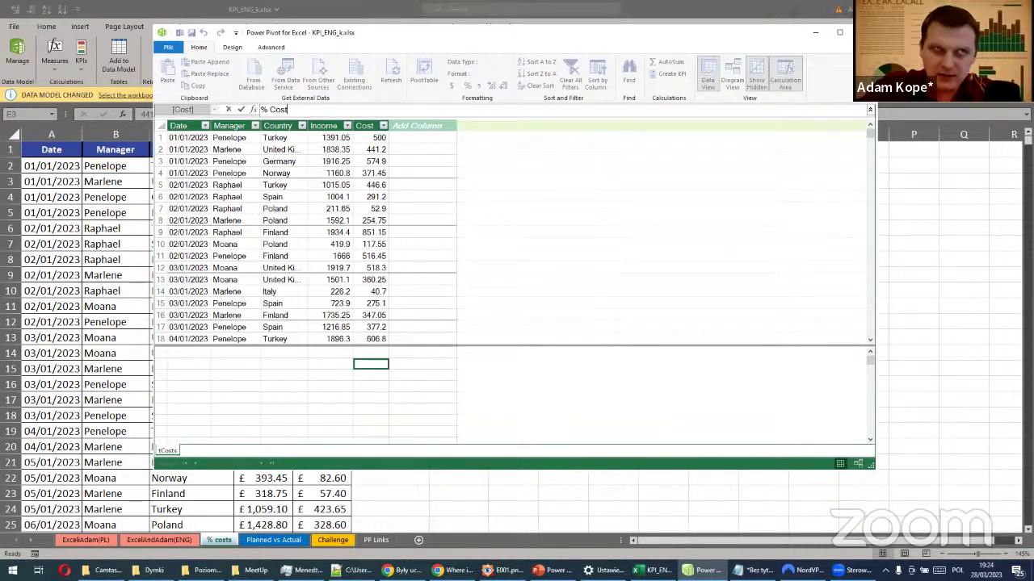
{"action": "type", "text": ":="}
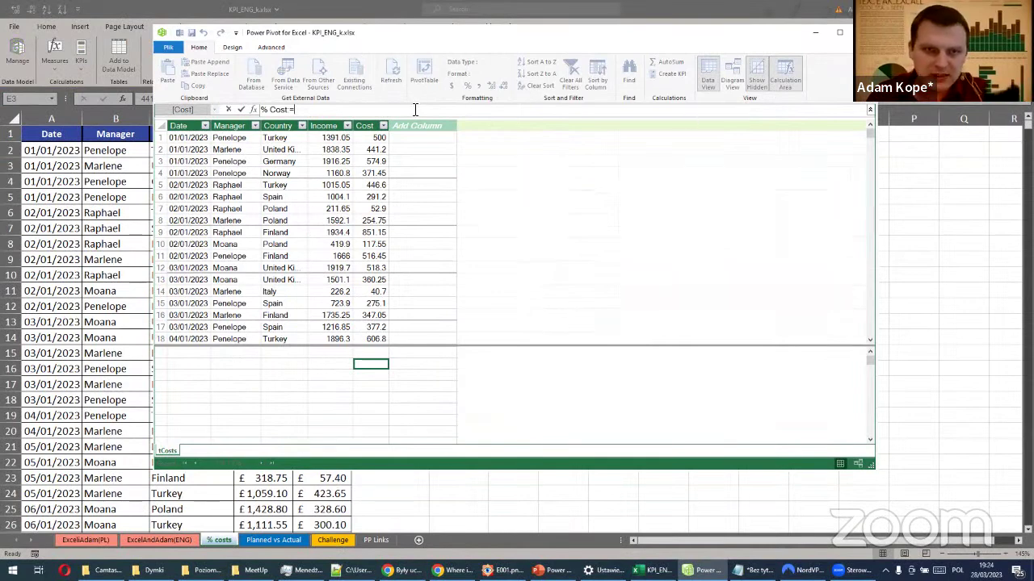
Enlarge the measure's text in the formula bar and try the bar's expanded and collapsed sizes
{"action": "left_click", "coordinate": [707, 109]}
{"action": "left_click", "coordinate": [862, 114]}
{"action": "left_click", "coordinate": [870, 111]}
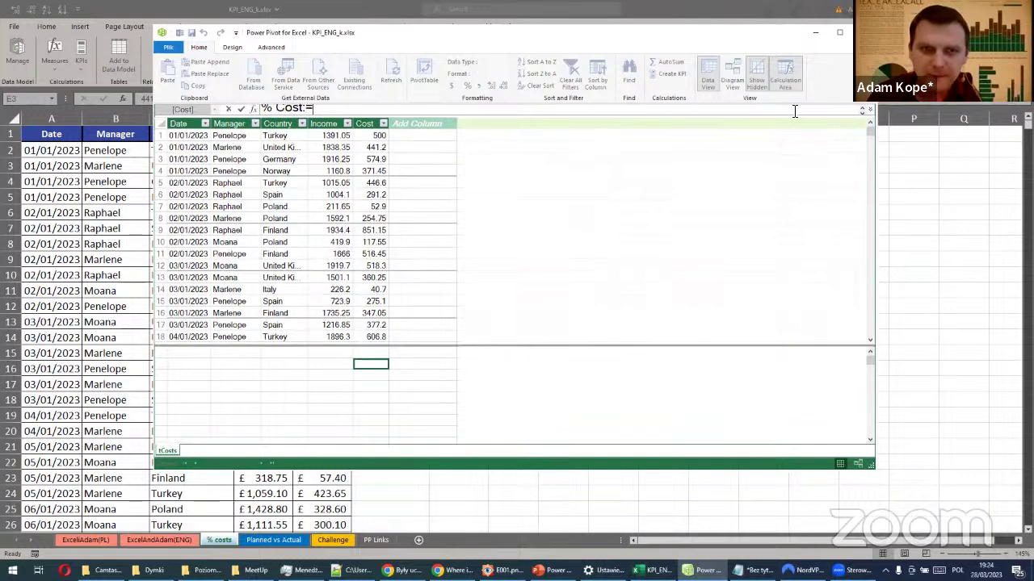
{"action": "left_click", "coordinate": [870, 110]}
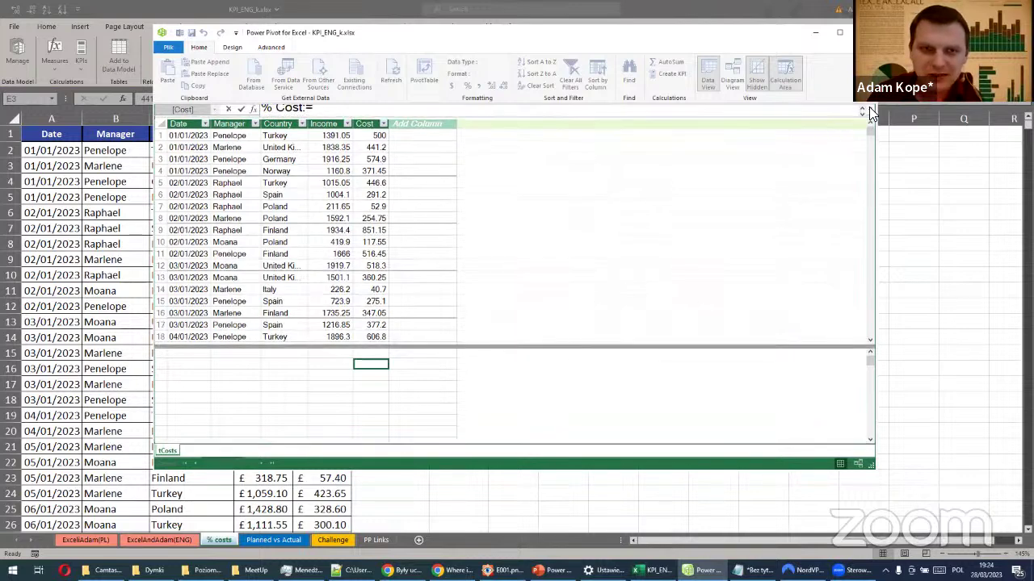
{"action": "left_click", "coordinate": [869, 110]}
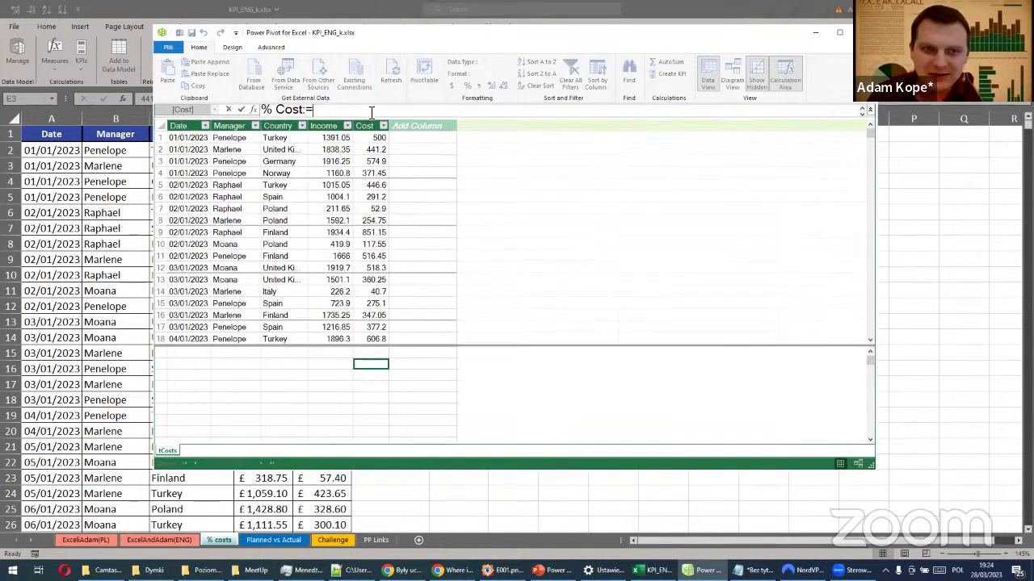
{"action": "left_click", "coordinate": [870, 111]}
{"action": "left_click", "coordinate": [869, 112]}
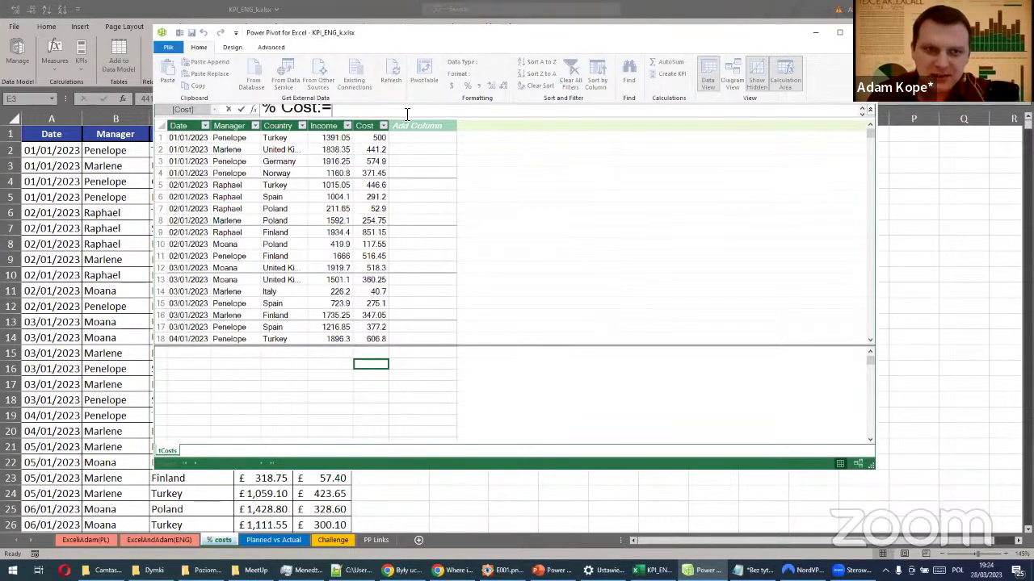
{"action": "scroll", "coordinate": [376, 114], "scroll_direction": "down", "scroll_amount": 1}
{"action": "scroll", "coordinate": [376, 114], "scroll_direction": "down", "scroll_amount": 1}
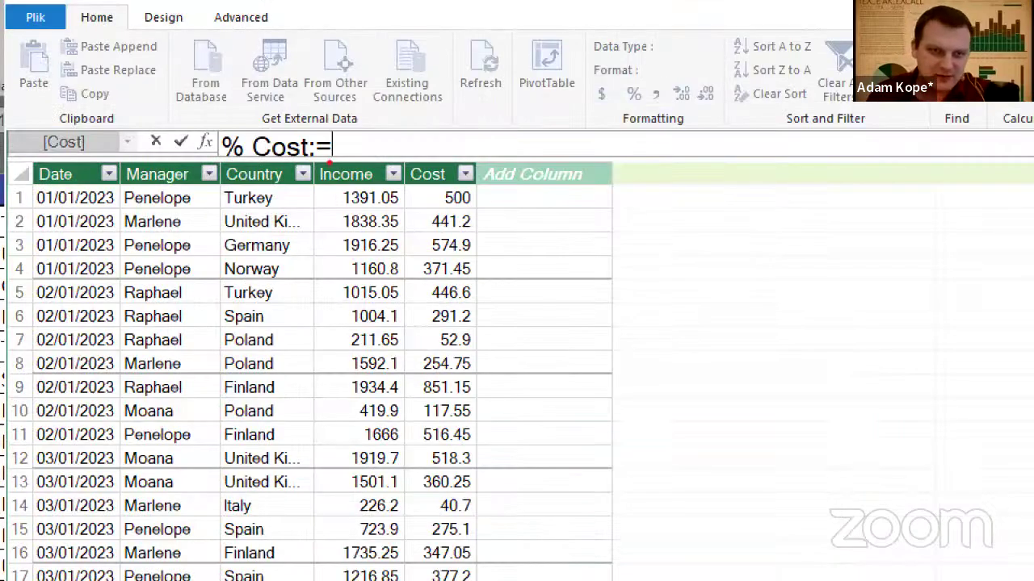
{"action": "left_click_drag", "start_coordinate": [210, 162], "coordinate": [315, 165]}
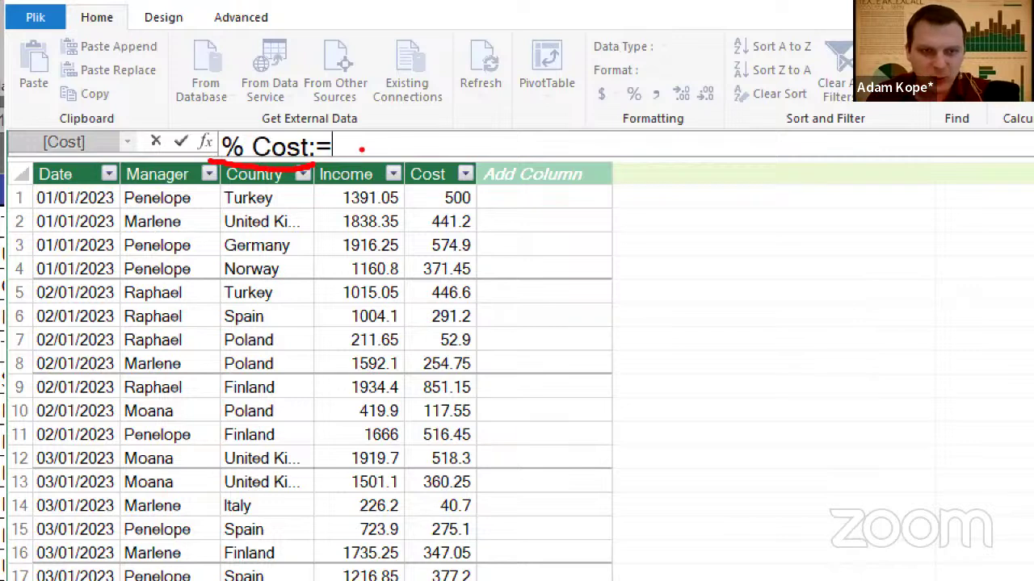
{"action": "left_click_drag", "start_coordinate": [309, 162], "coordinate": [331, 164]}
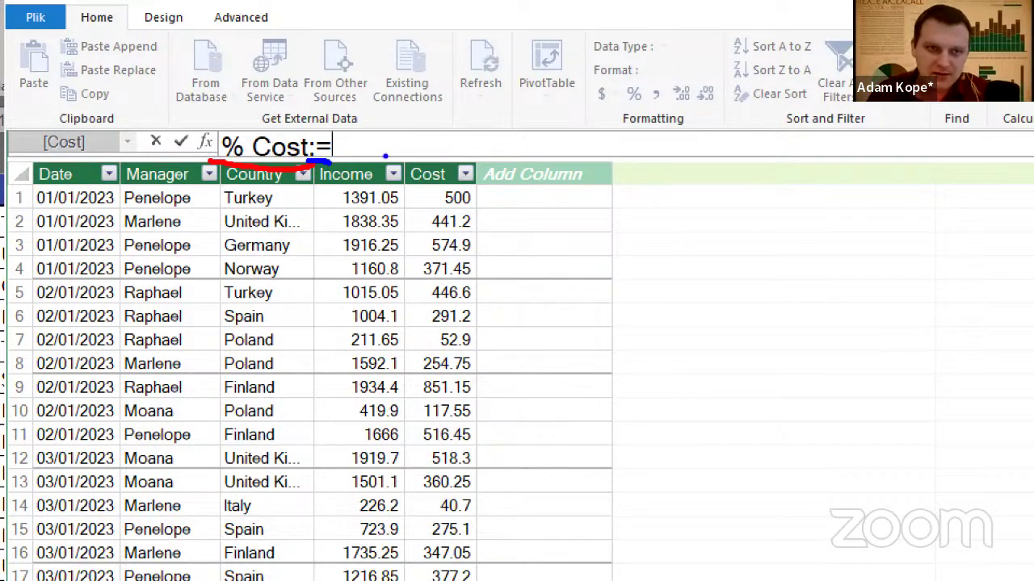
{"action": "key", "text": "Escape"}
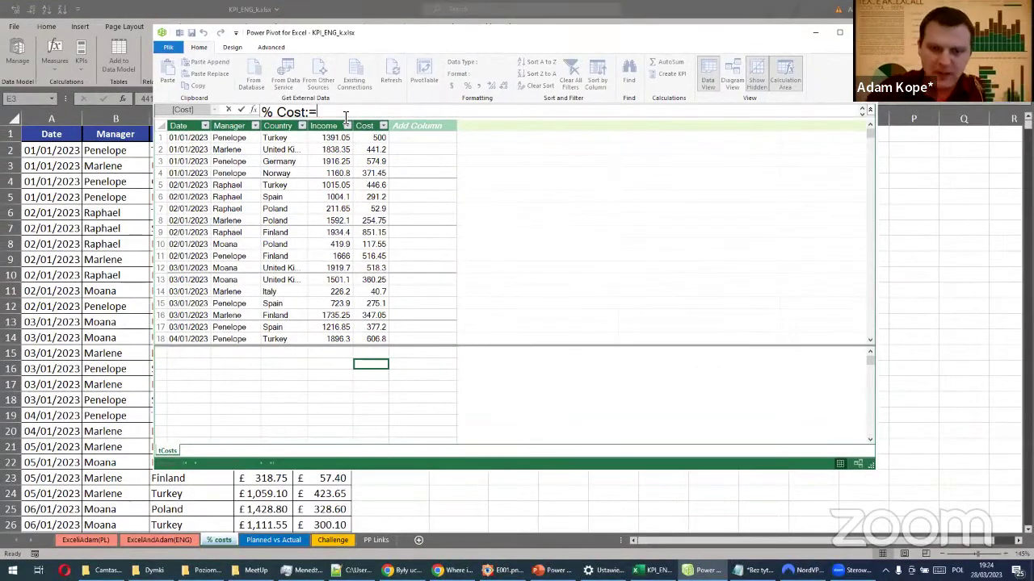
Complete the % Cost measure with the formula SUM(tCosts[Cost]), picking the table-qualified Cost column as the argument
{"action": "type", "text": "s"}
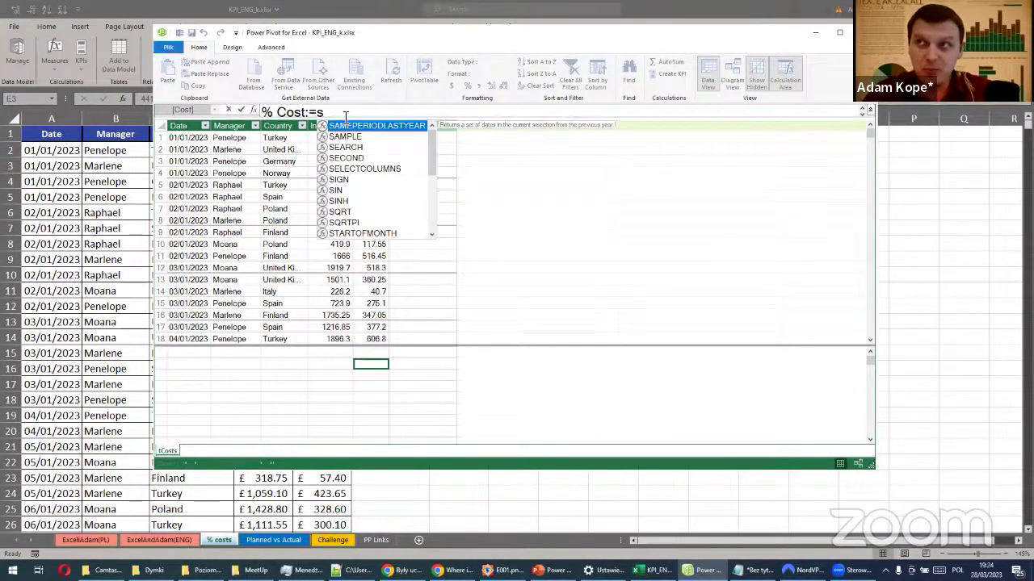
{"action": "type", "text": "um"}
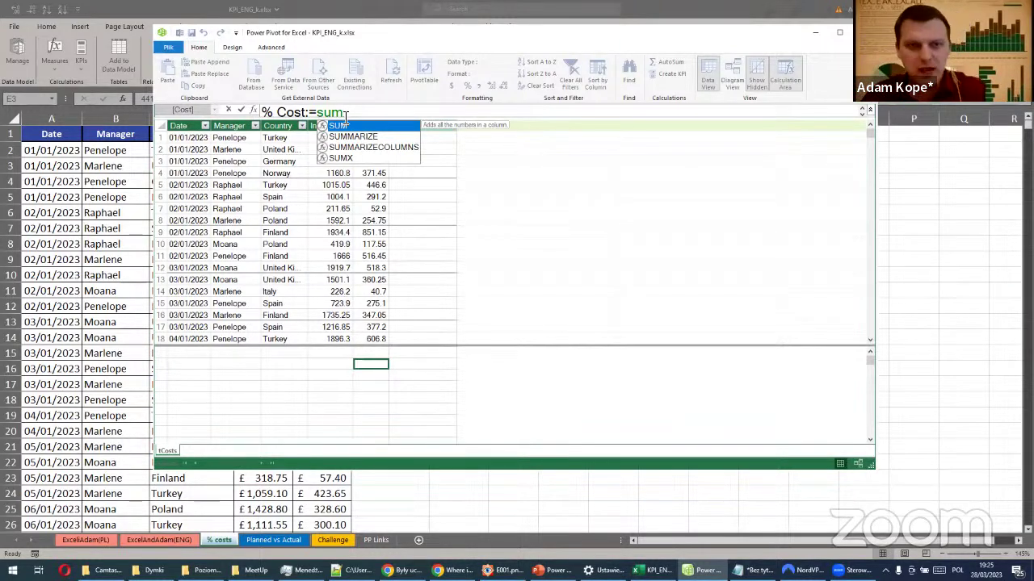
{"action": "key", "text": "Tab"}
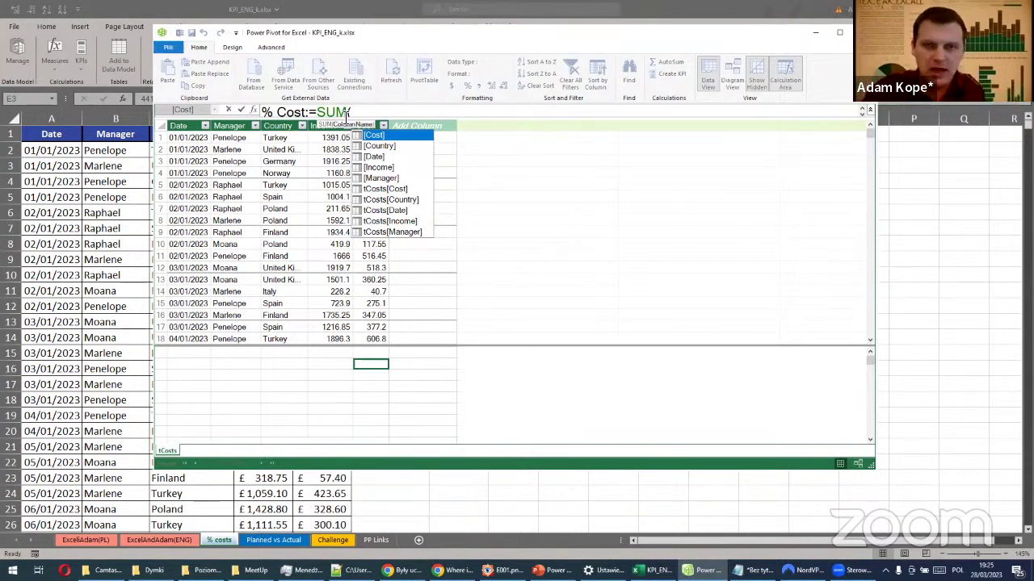
{"action": "type", "text": "cos"}
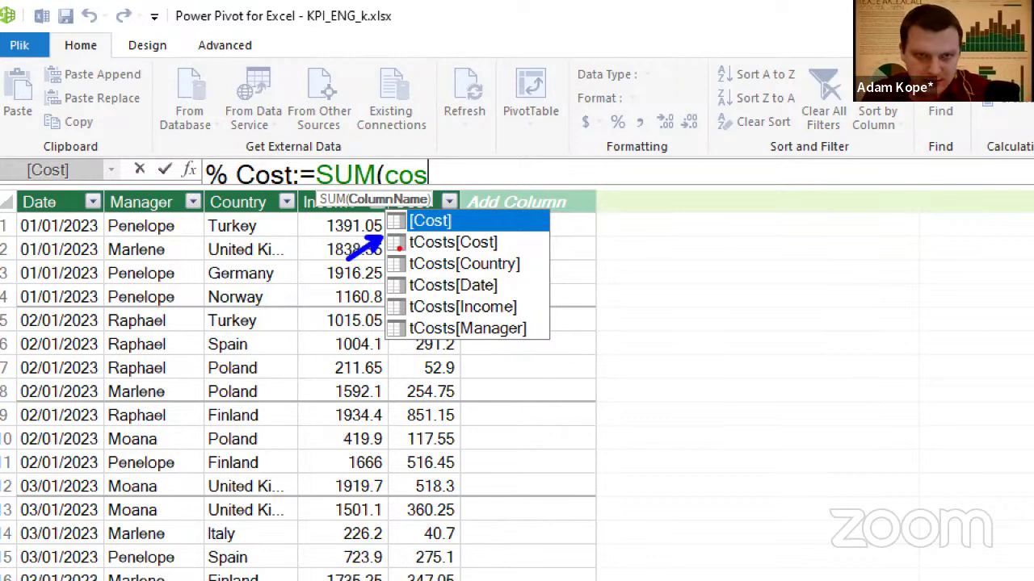
{"action": "left_click_drag", "start_coordinate": [402, 252], "coordinate": [453, 253]}
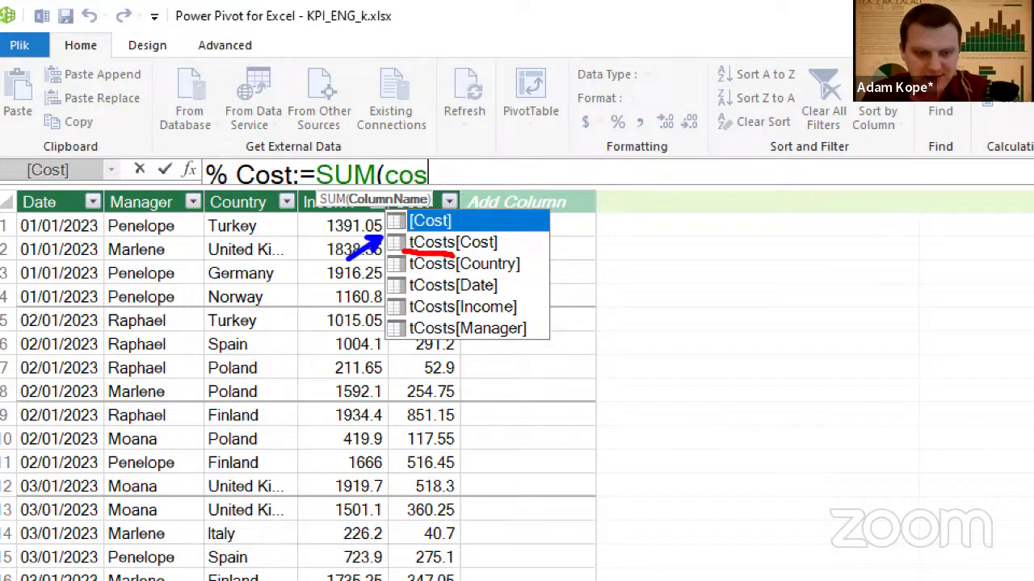
{"action": "left_click_drag", "start_coordinate": [453, 254], "coordinate": [506, 255]}
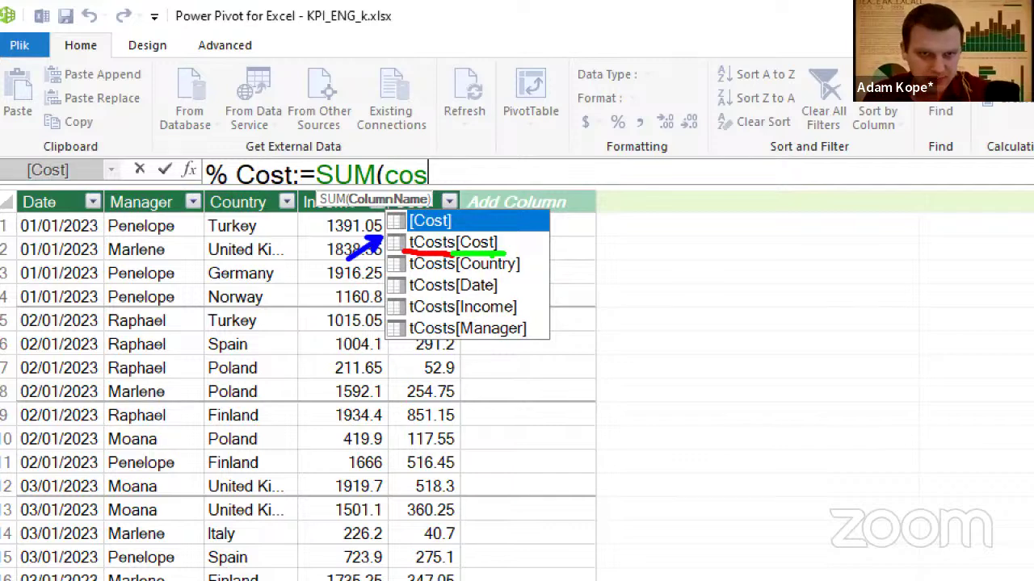
{"action": "key", "text": "Escape"}
{"action": "key", "text": "Down"}
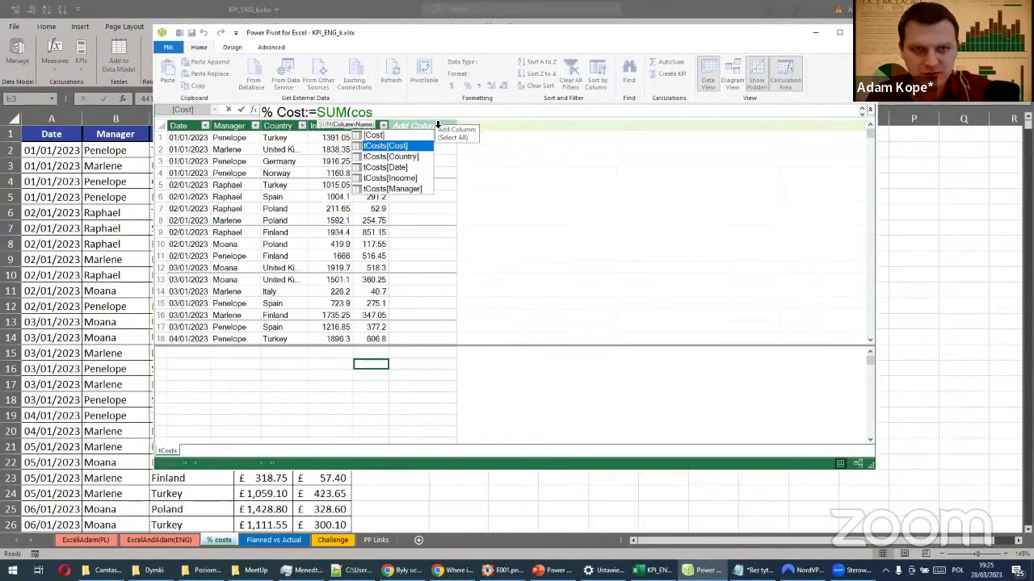
{"action": "key", "text": "Tab"}
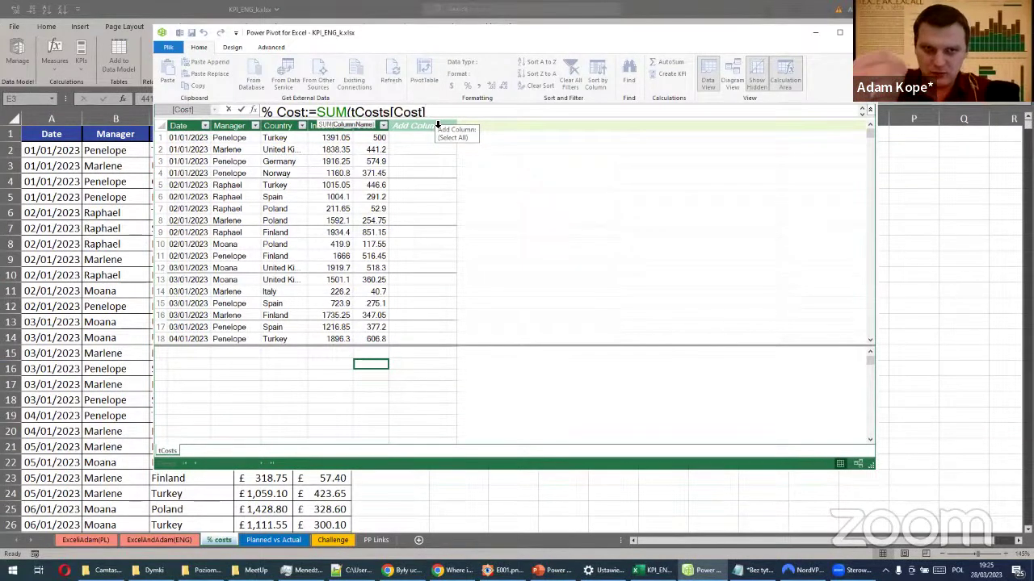
{"action": "type", "text": ")"}
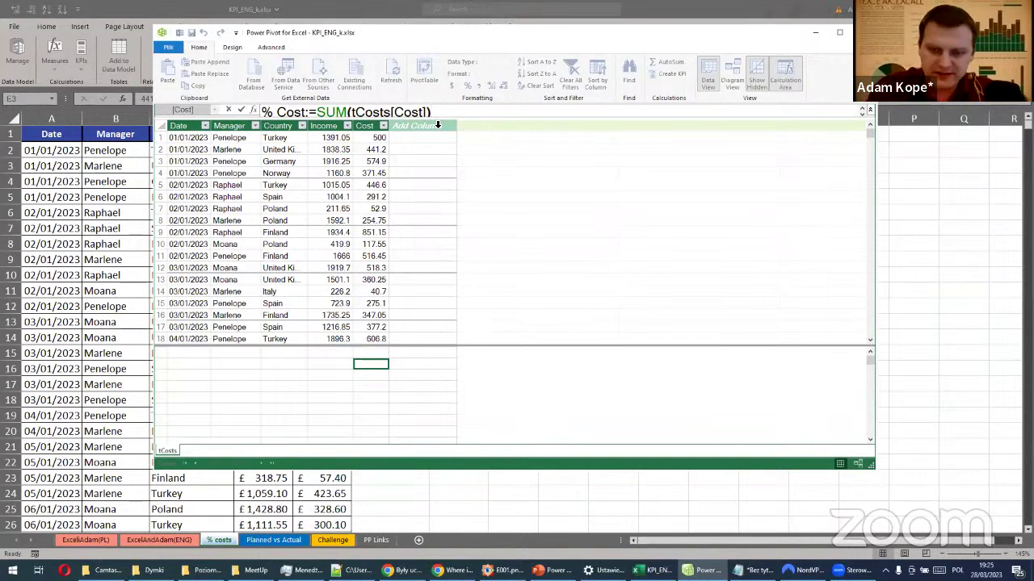
{"action": "key", "text": "Return"}
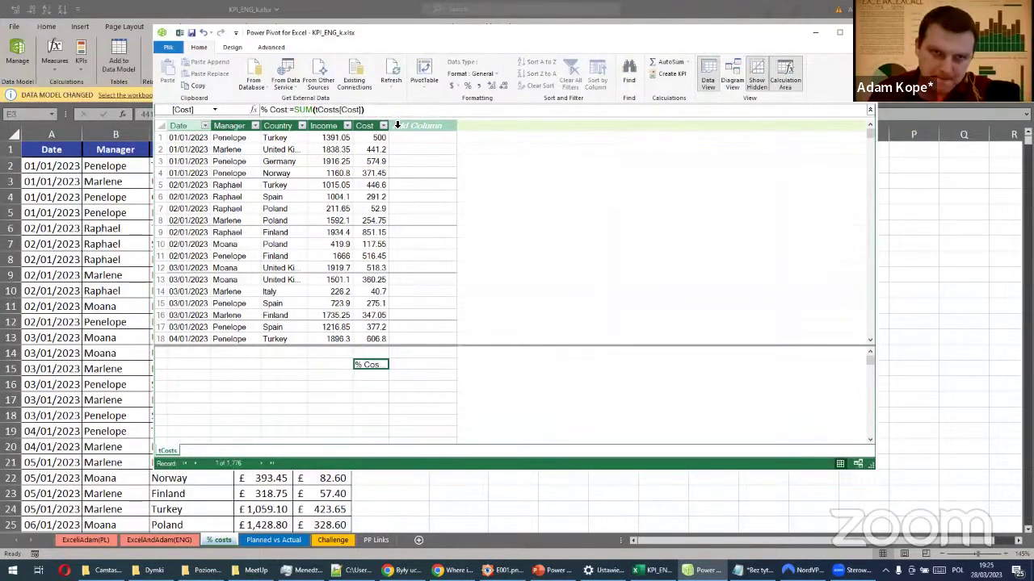
Widen the Cost column to fit the % Cost measure's value and look over the measure's formula
{"action": "double_click", "coordinate": [413, 125]}
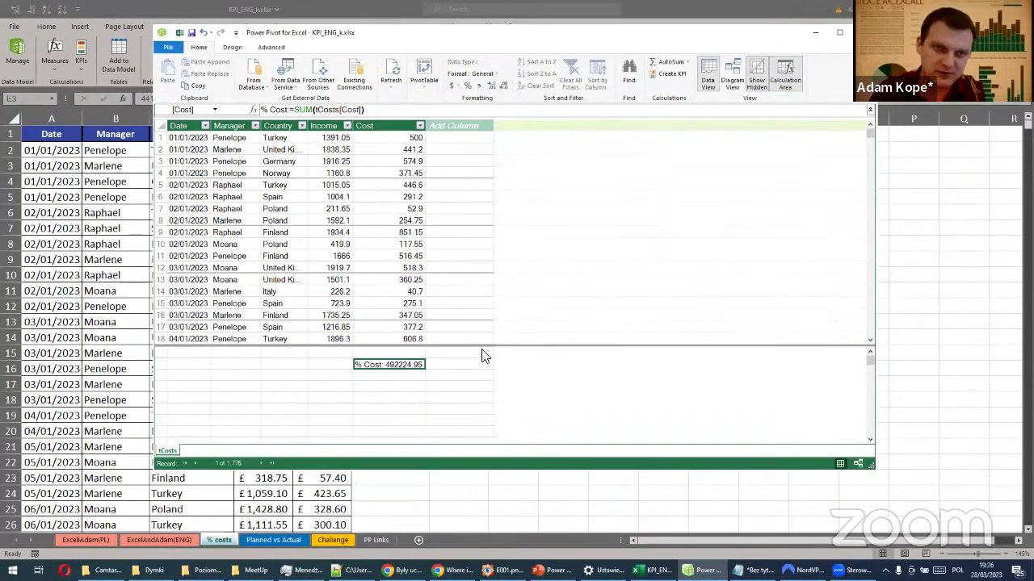
{"action": "left_click", "coordinate": [307, 110]}
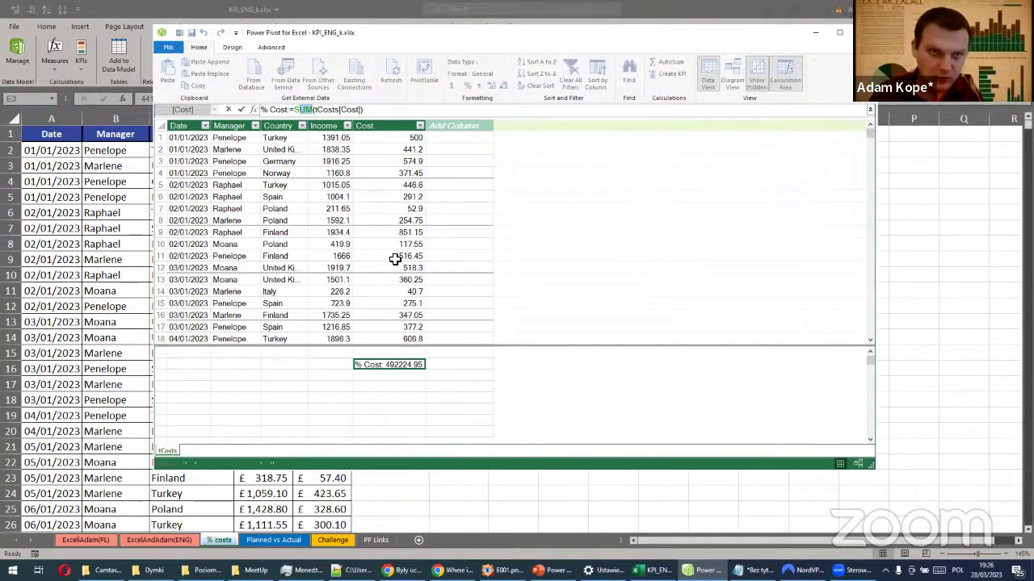
{"action": "left_click", "coordinate": [391, 186]}
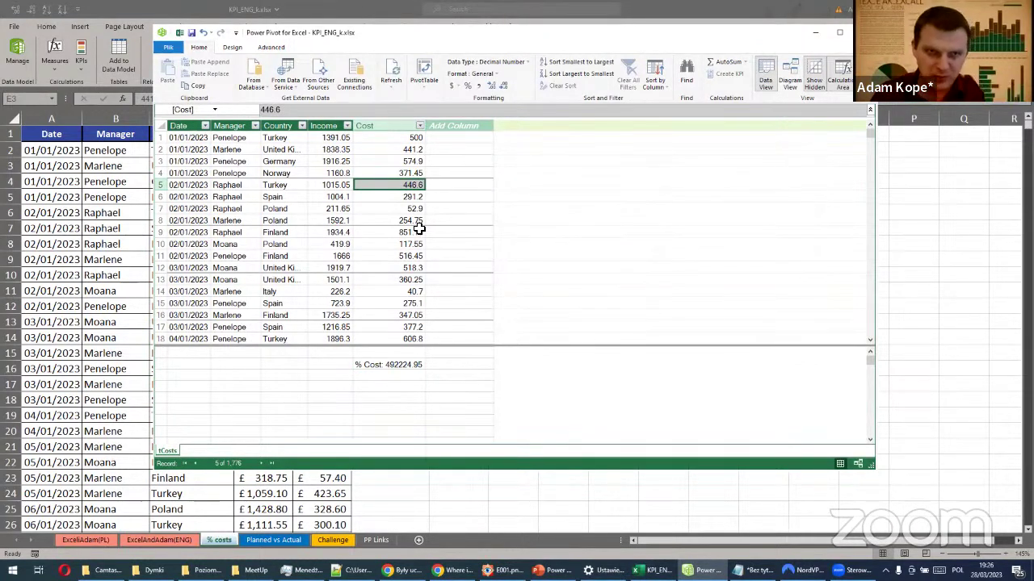
Filter the Country column to Finland only and check the % Cost measure for the filtered rows
{"action": "left_click", "coordinate": [293, 138]}
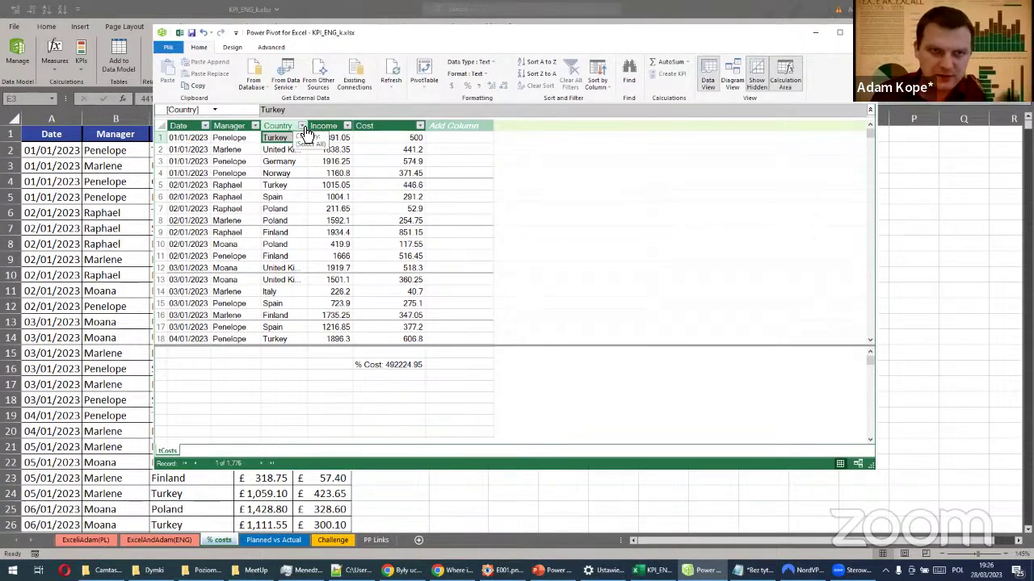
{"action": "left_click", "coordinate": [302, 126]}
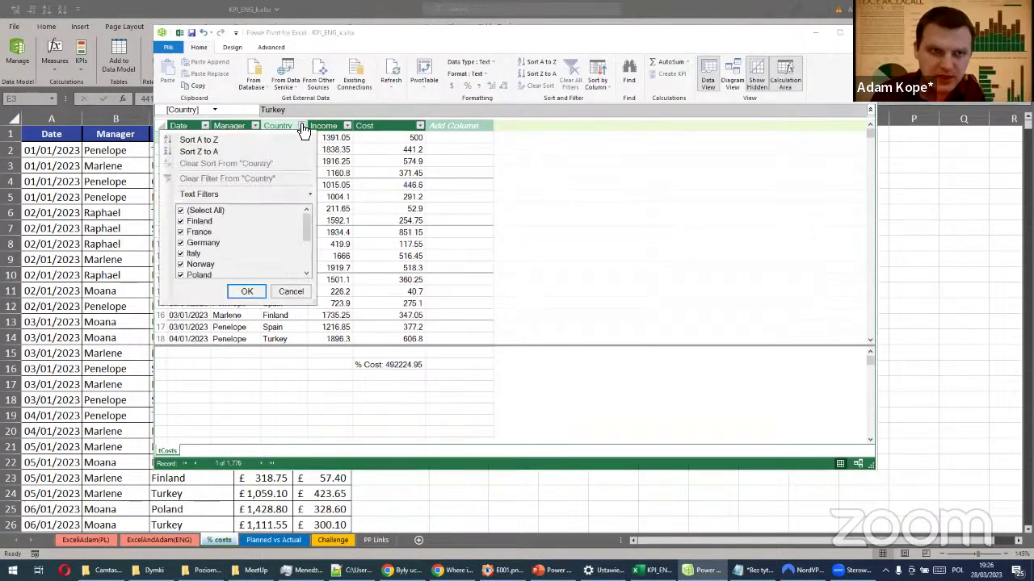
{"action": "left_click", "coordinate": [202, 211]}
{"action": "left_click", "coordinate": [198, 222]}
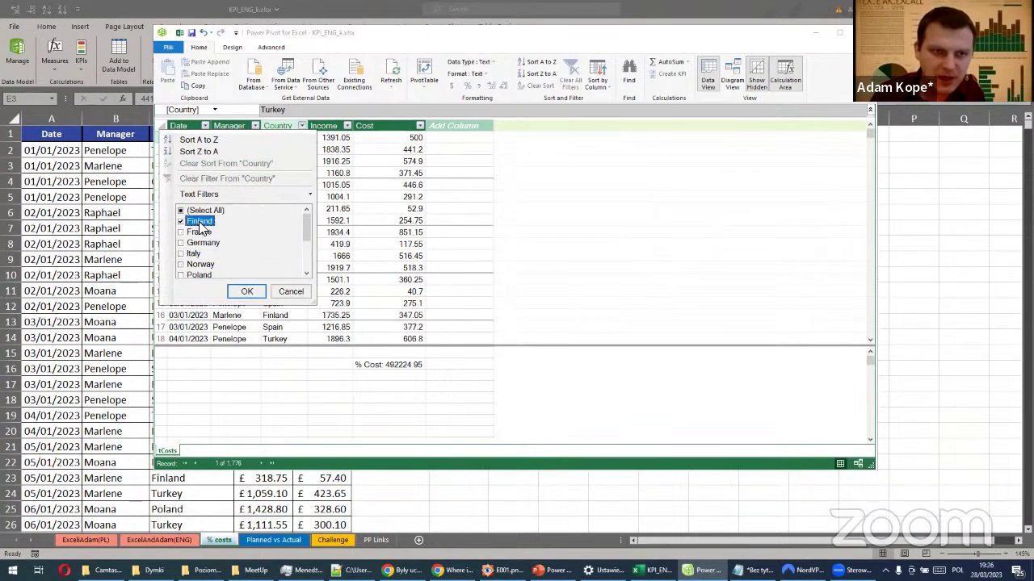
{"action": "left_click", "coordinate": [247, 292]}
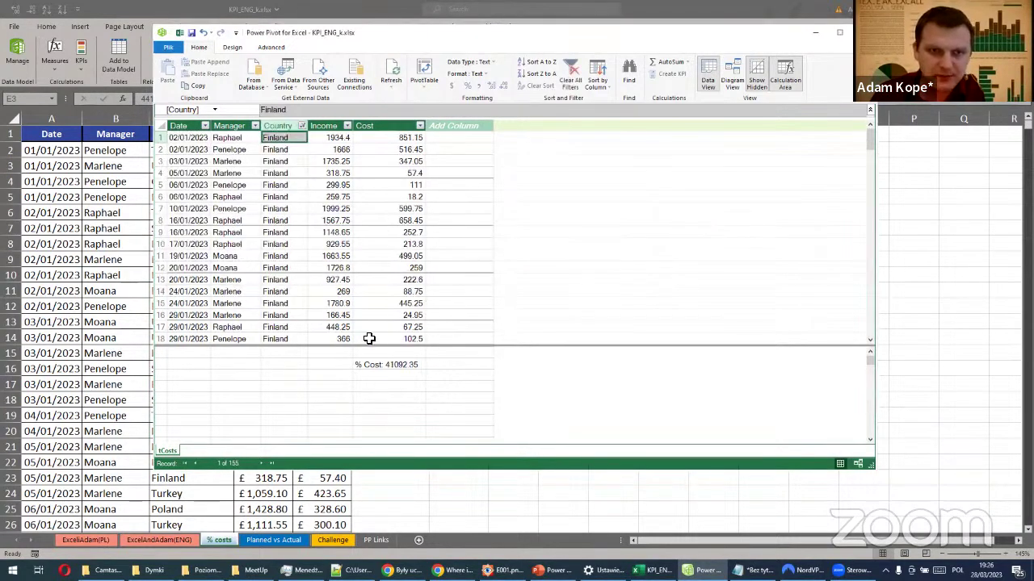
{"action": "left_click", "coordinate": [413, 365]}
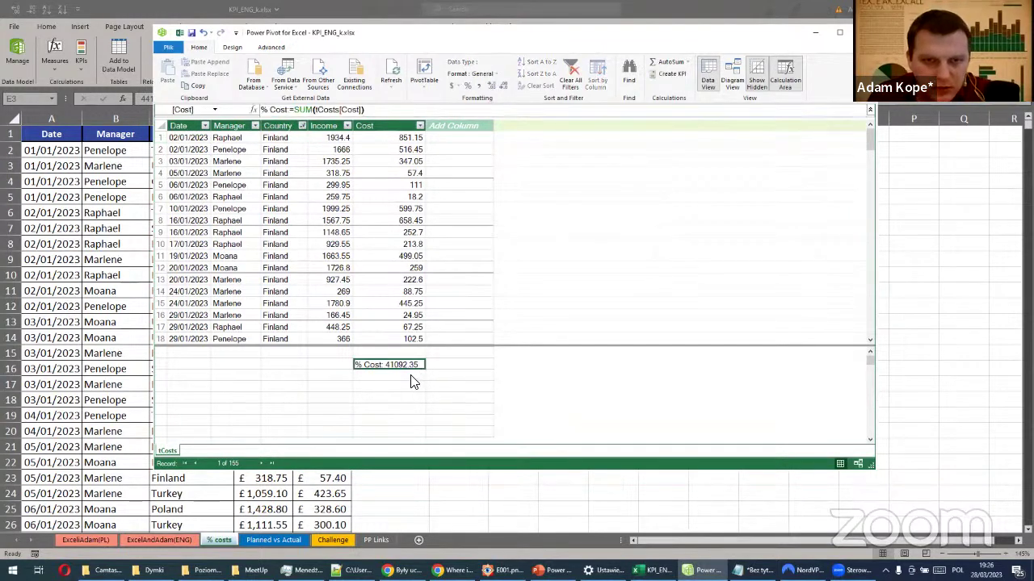
Reselect all countries in the Country column's filter
{"action": "left_click", "coordinate": [302, 127]}
{"action": "left_click", "coordinate": [200, 212]}
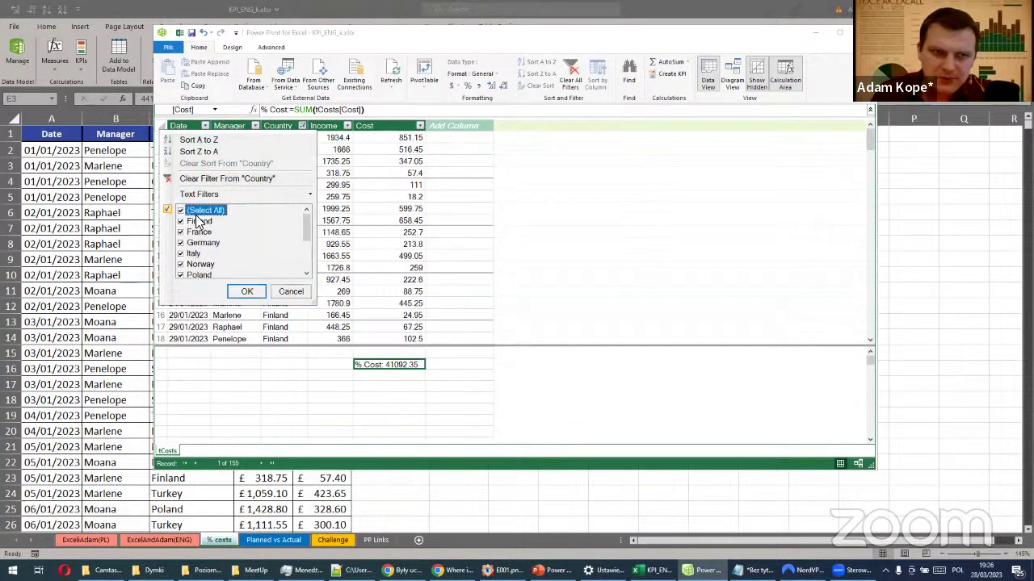
{"action": "left_click", "coordinate": [247, 291]}
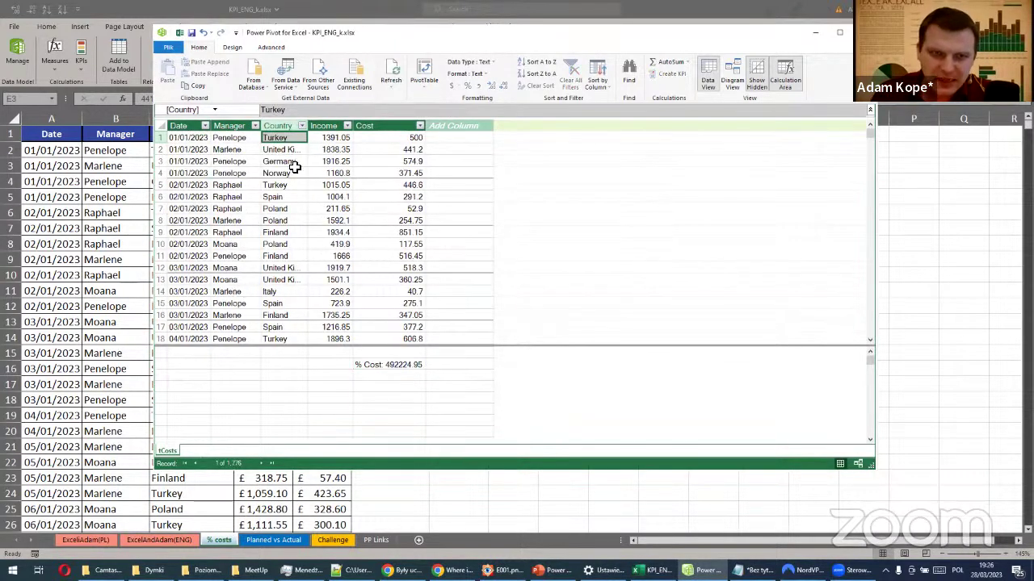
Reapply the Finland-only filter to the Country column and select the % Cost measure
{"action": "left_click", "coordinate": [283, 128]}
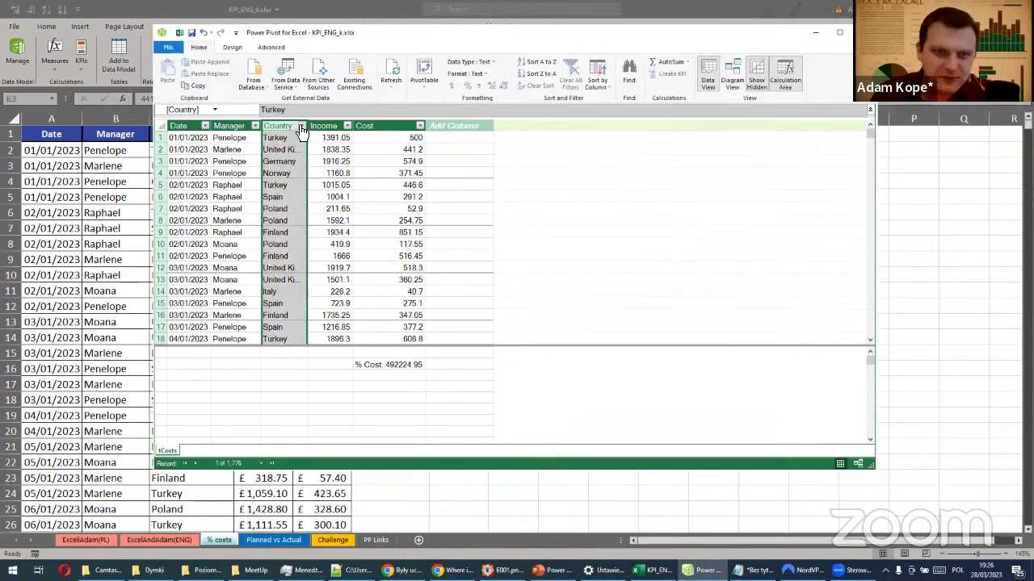
{"action": "left_click", "coordinate": [302, 126]}
{"action": "left_click", "coordinate": [202, 211]}
{"action": "left_click", "coordinate": [200, 222]}
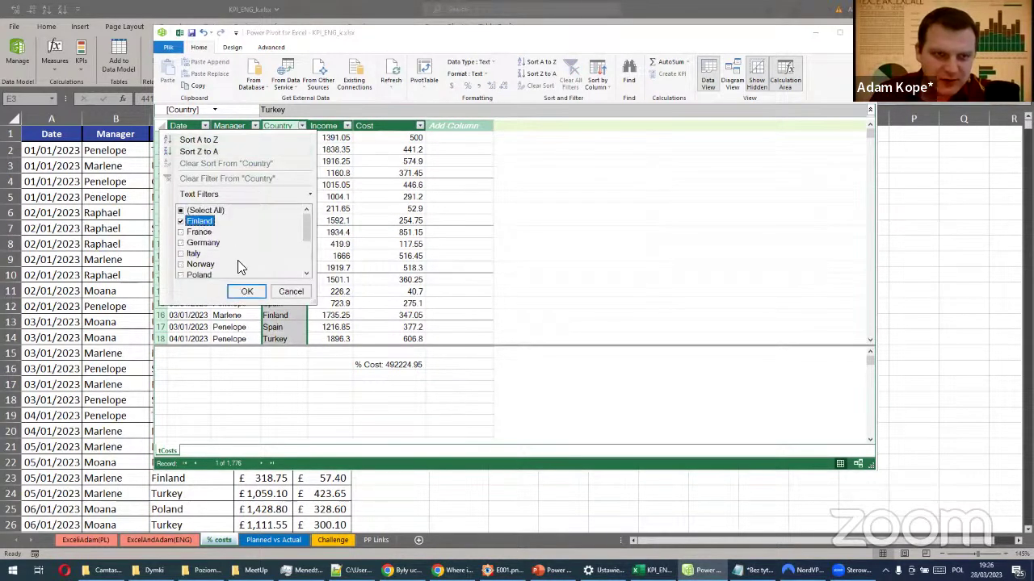
{"action": "left_click", "coordinate": [247, 291]}
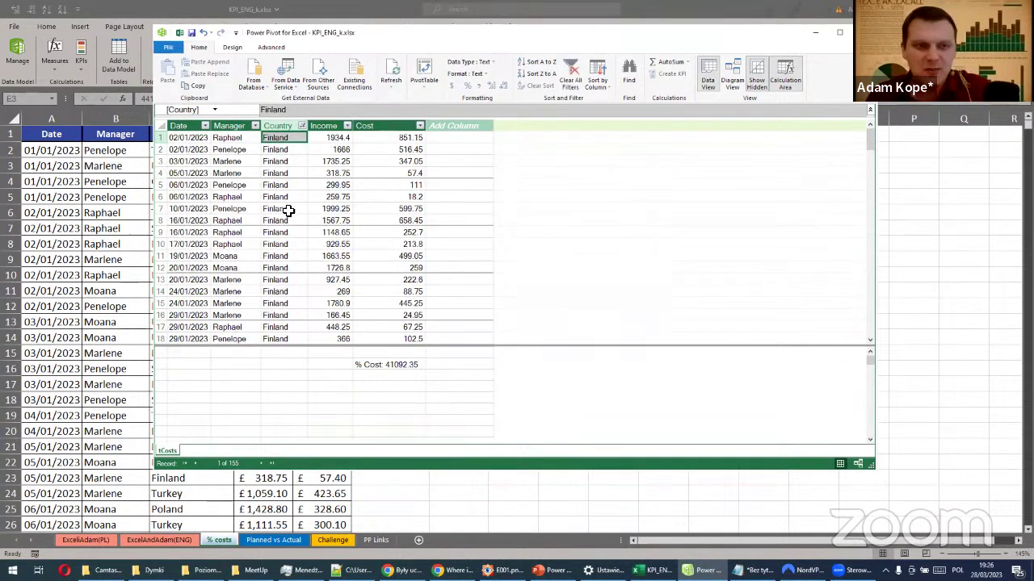
{"action": "left_click", "coordinate": [404, 365]}
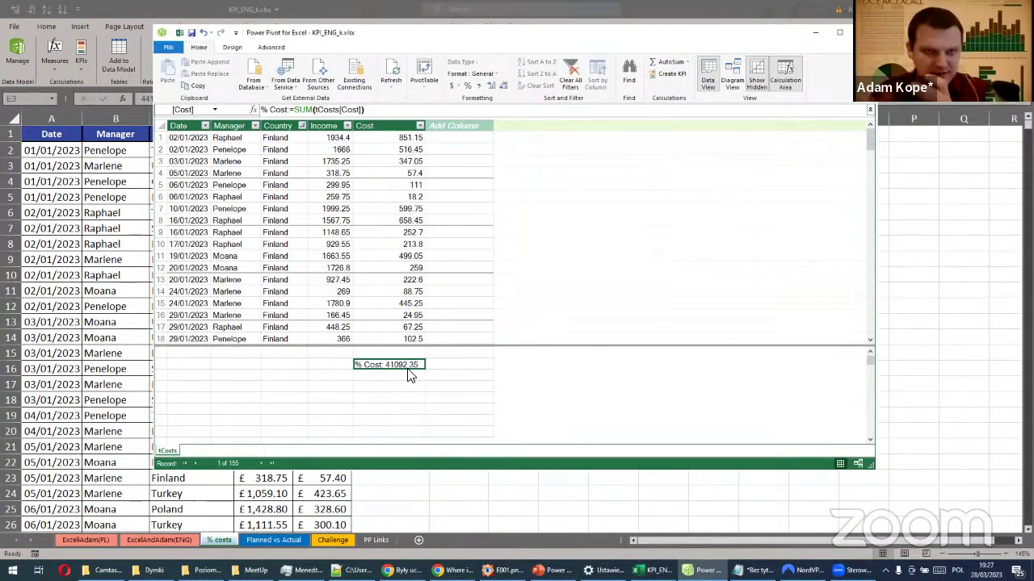
Add a Manager filter that keeps only the first listed manager and check the % Cost measure
{"action": "left_click", "coordinate": [255, 127]}
{"action": "left_click", "coordinate": [205, 211]}
{"action": "left_click", "coordinate": [202, 222]}
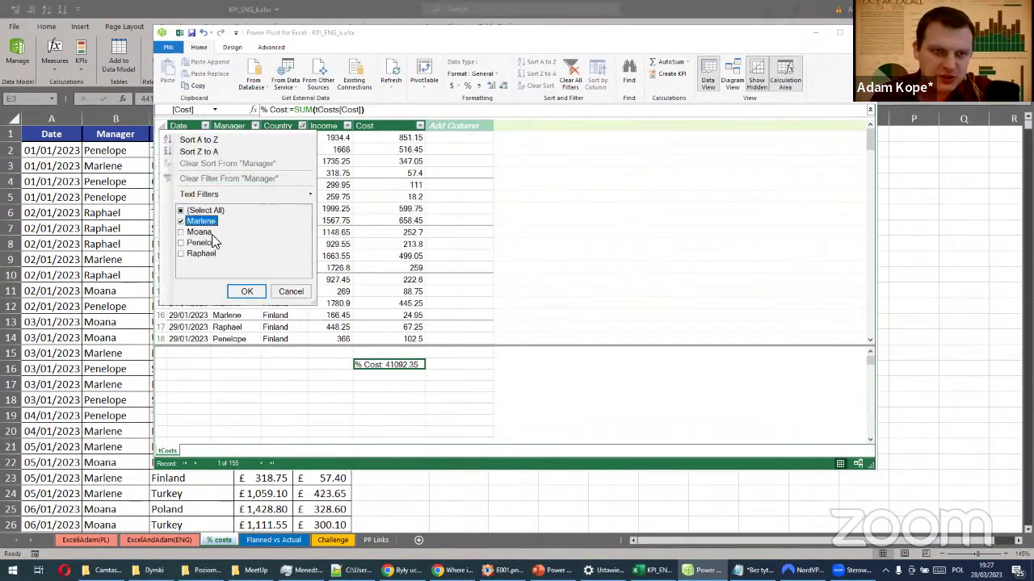
{"action": "left_click", "coordinate": [244, 291]}
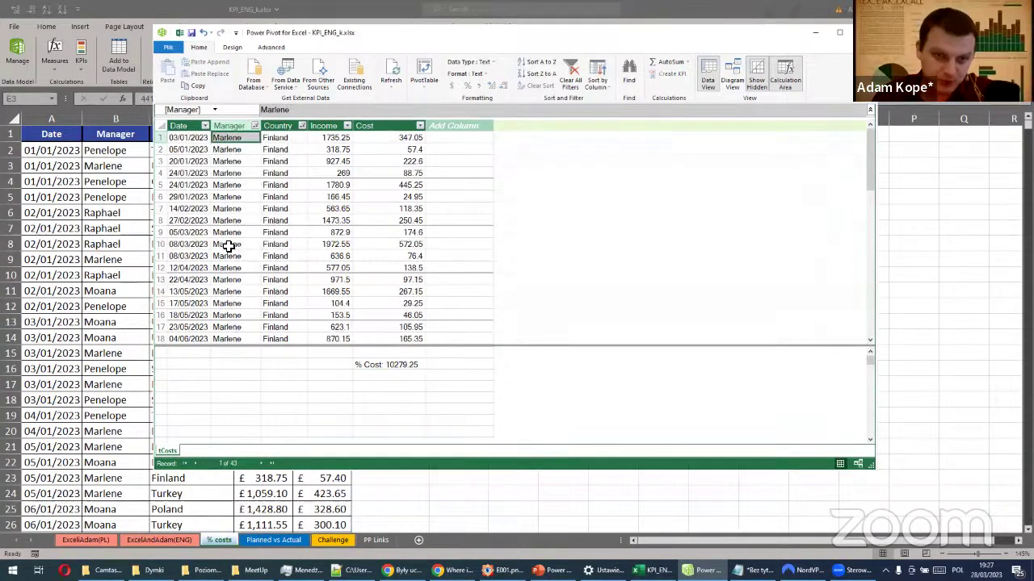
{"action": "left_click", "coordinate": [389, 364]}
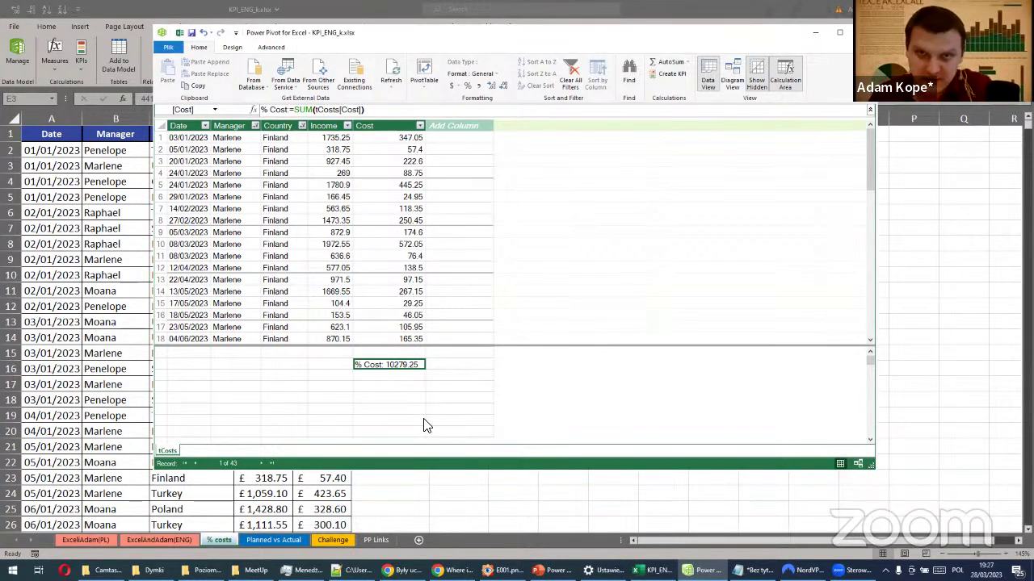
Clear all filters from the tCosts table and select the % Cost measure in the Calculation Area
{"action": "left_click", "coordinate": [570, 65]}
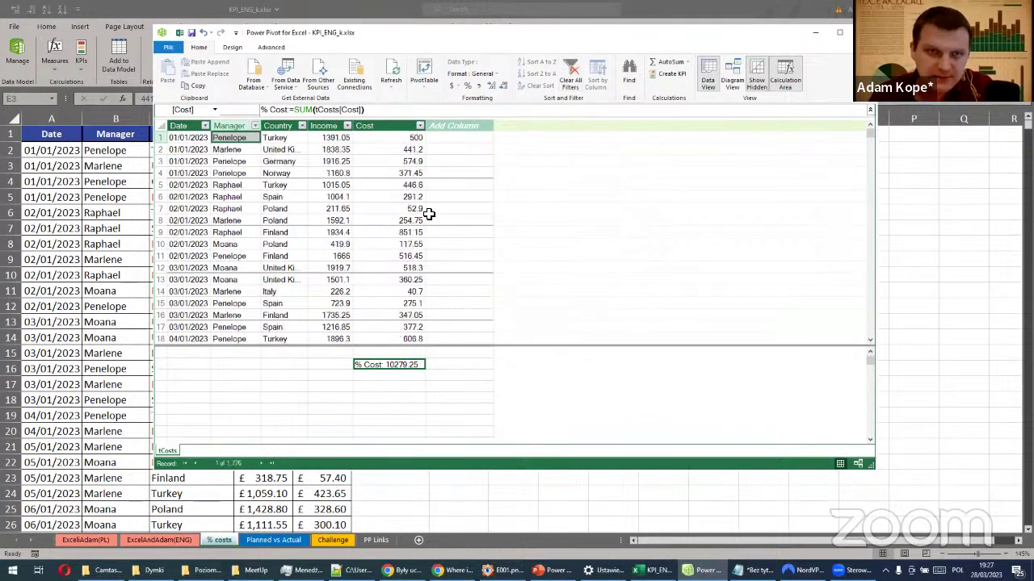
{"action": "left_click", "coordinate": [399, 366]}
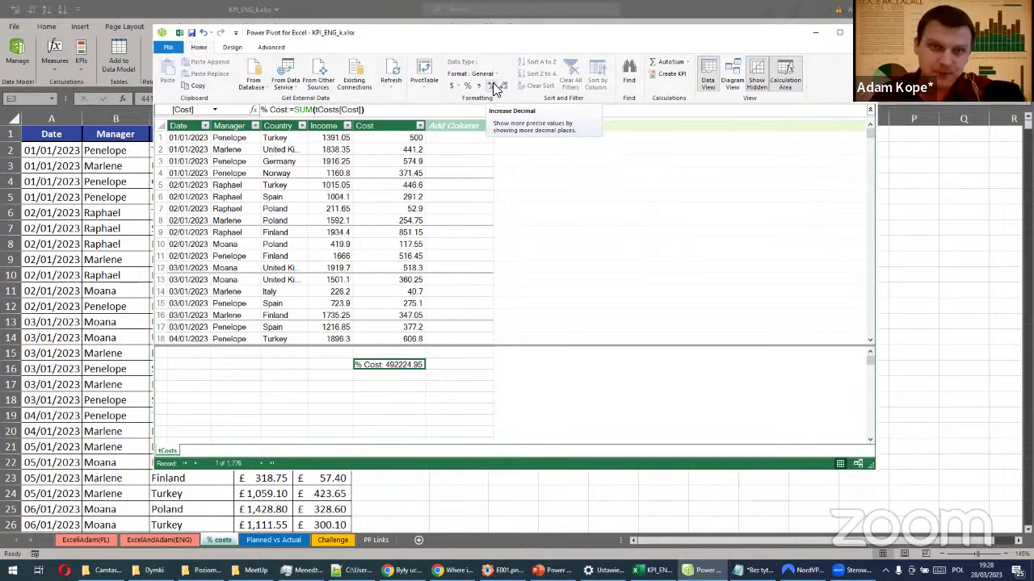
{"action": "left_click", "coordinate": [196, 128]}
{"action": "left_click", "coordinate": [406, 368]}
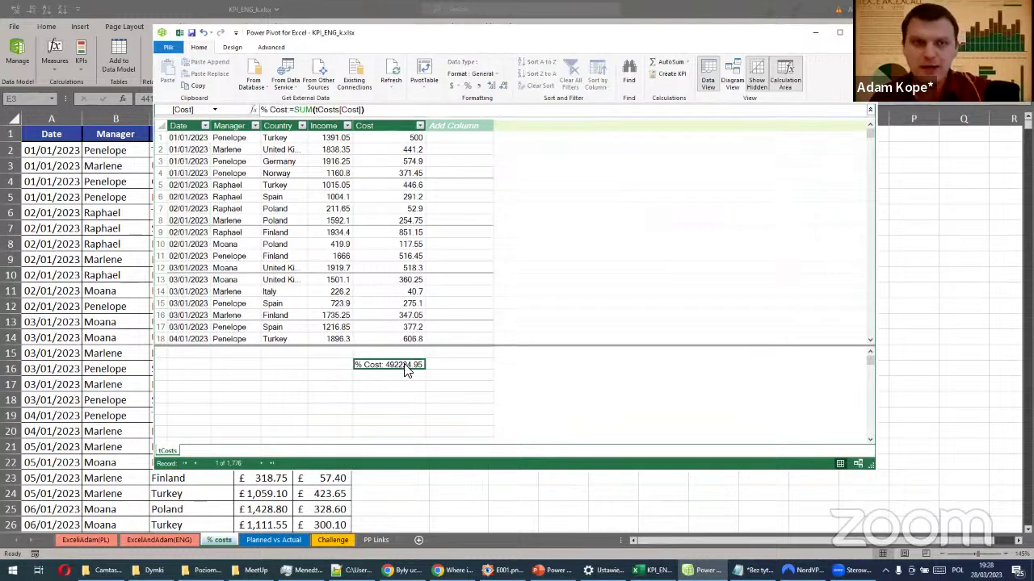
Format the % Cost measure as English (United Kingdom) pound currency and widen the Cost column
{"action": "left_click", "coordinate": [457, 86]}
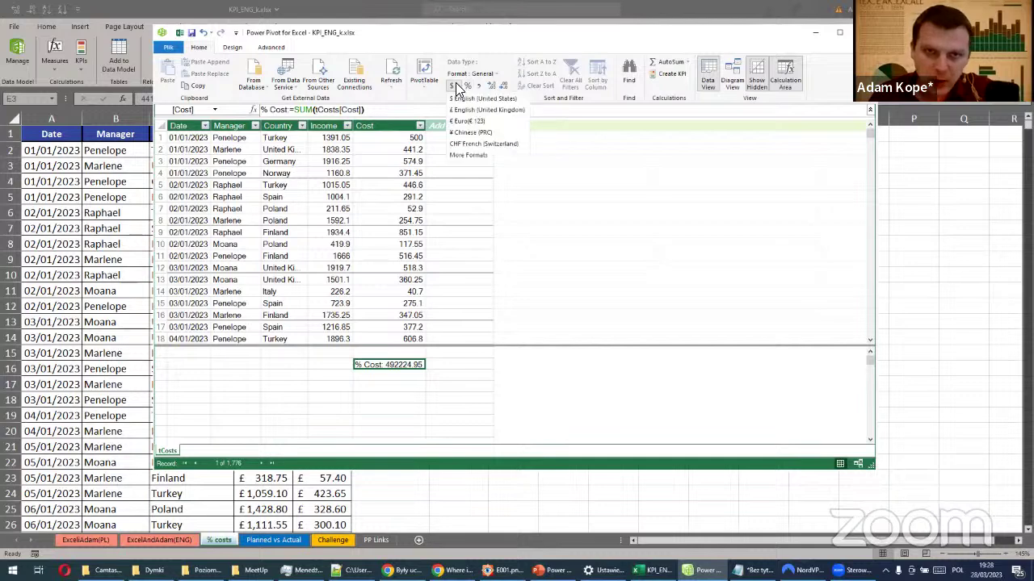
{"action": "left_click", "coordinate": [488, 111]}
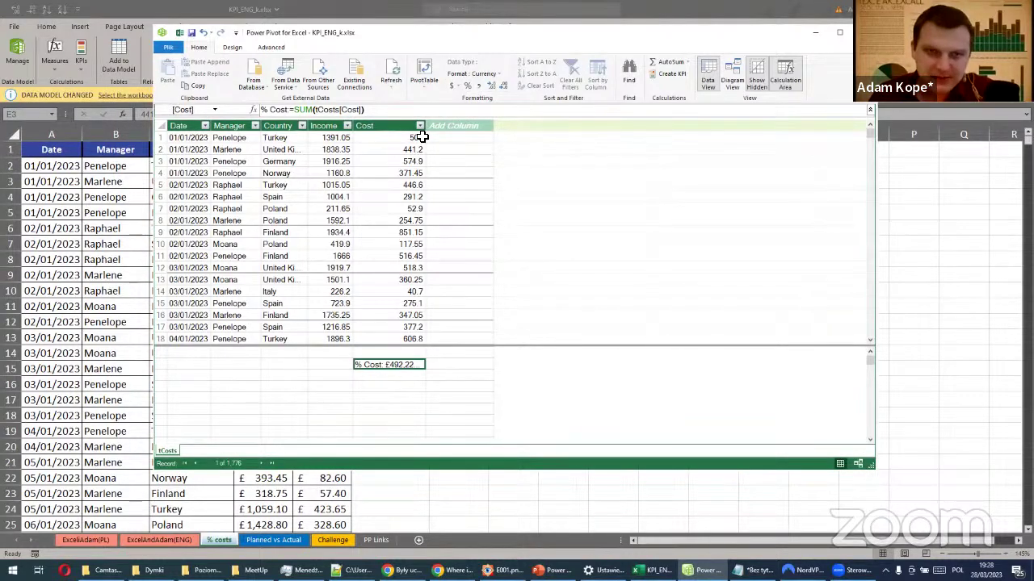
{"action": "left_click_drag", "start_coordinate": [427, 127], "coordinate": [445, 127]}
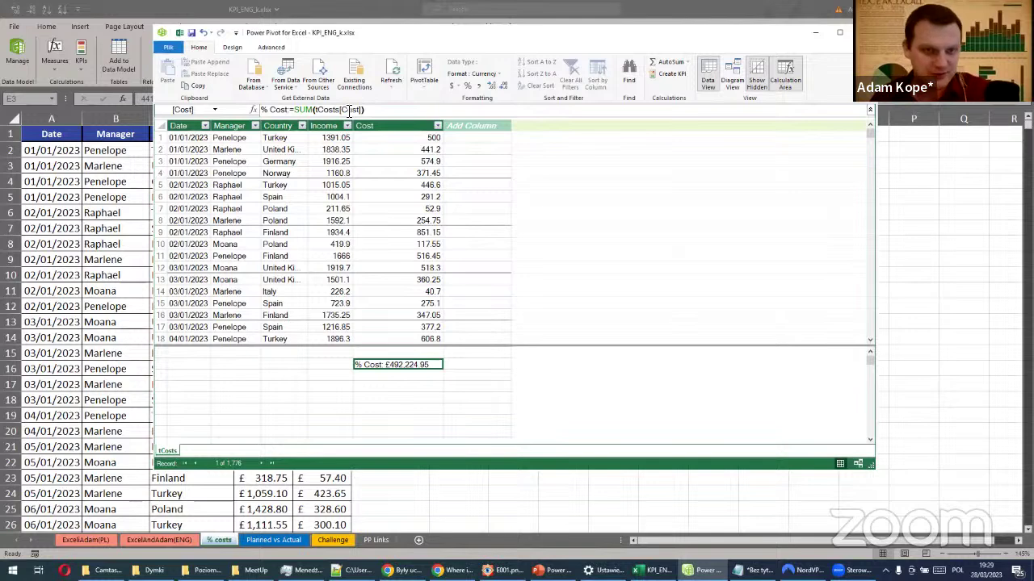
Extend the % Cost measure's formula to SUM(tCosts[Cost])/SUM(tCosts[Income])
{"action": "left_click_drag", "start_coordinate": [296, 112], "coordinate": [387, 114]}
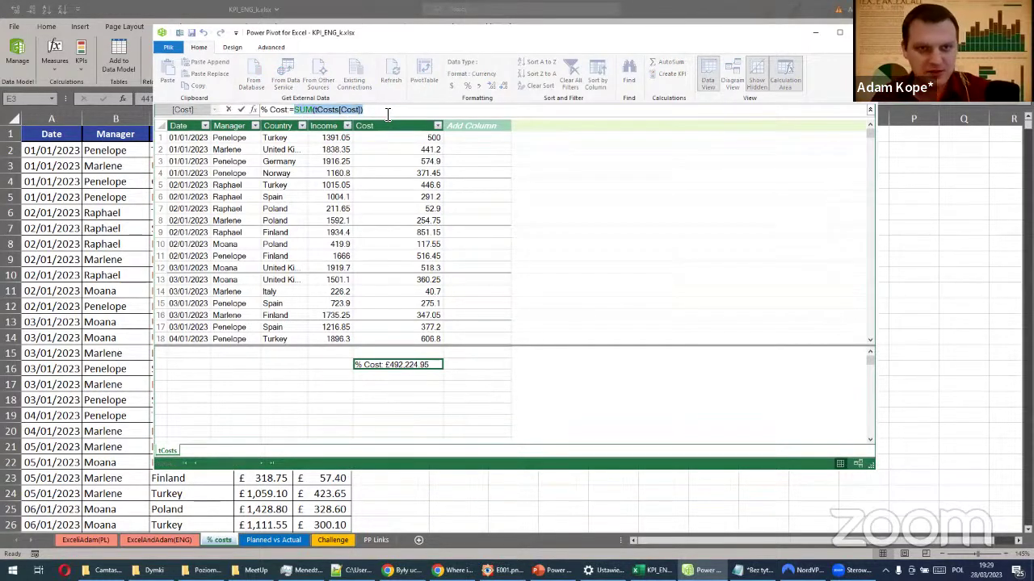
{"action": "left_click", "coordinate": [388, 112]}
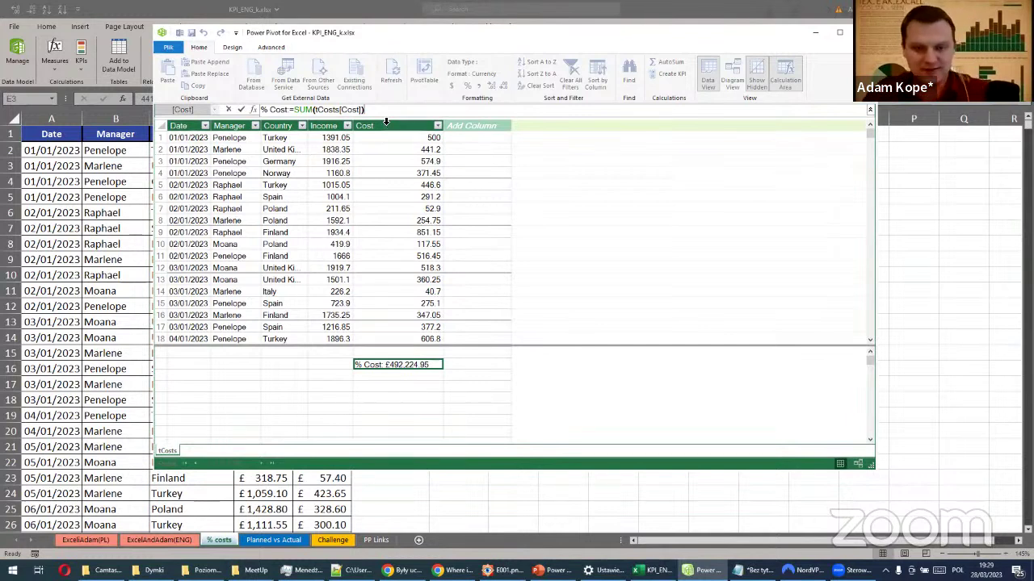
{"action": "type", "text": "/"}
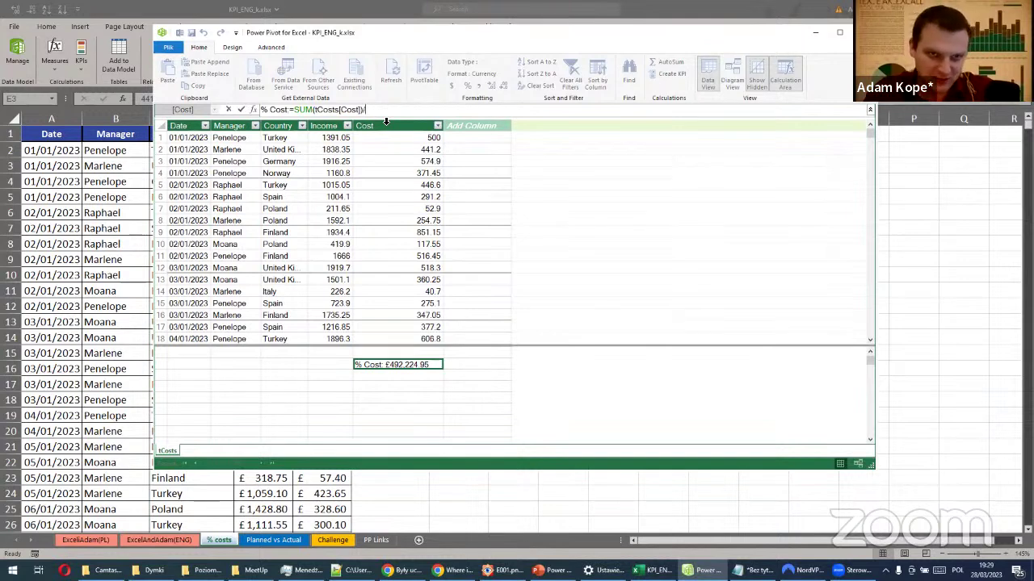
{"action": "type", "text": "sum"}
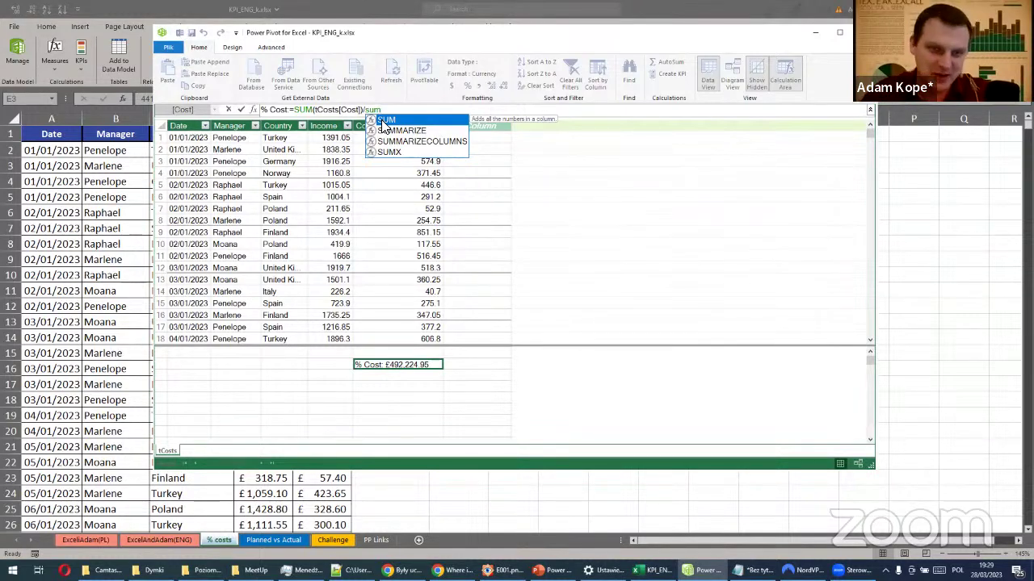
{"action": "key", "text": "Tab"}
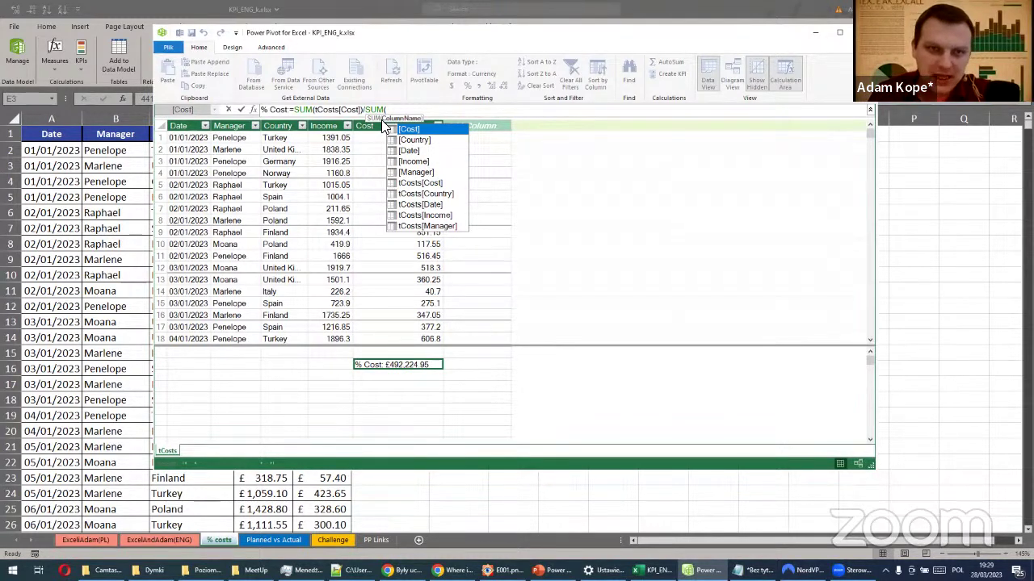
{"action": "type", "text": "in"}
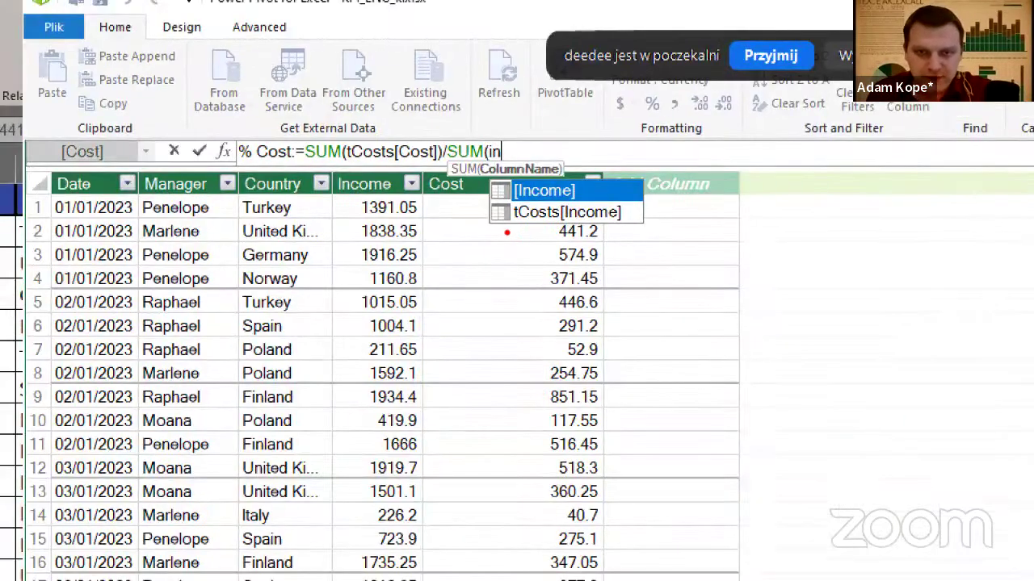
{"action": "left_click_drag", "start_coordinate": [507, 233], "coordinate": [623, 223]}
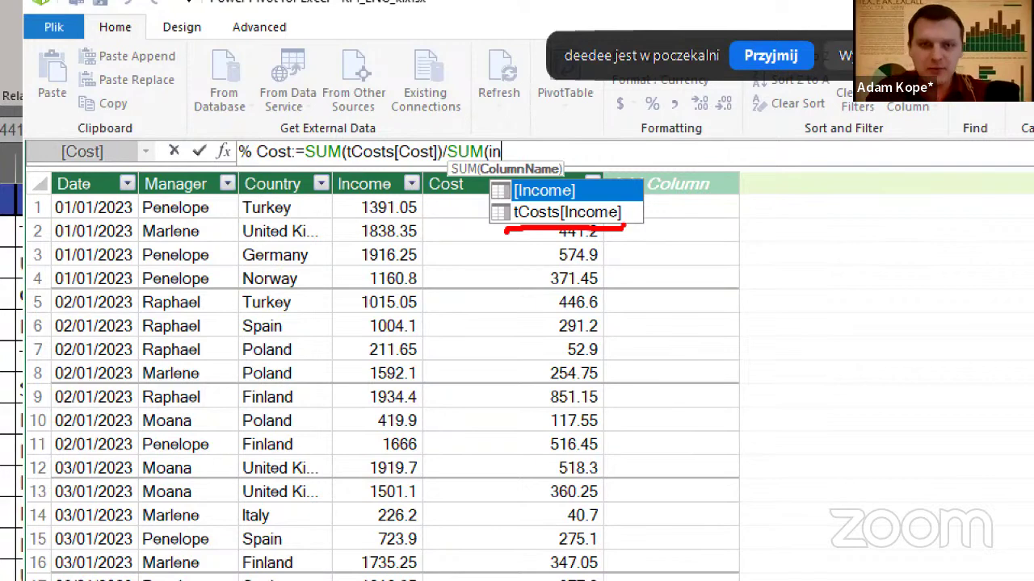
{"action": "key", "text": "Escape"}
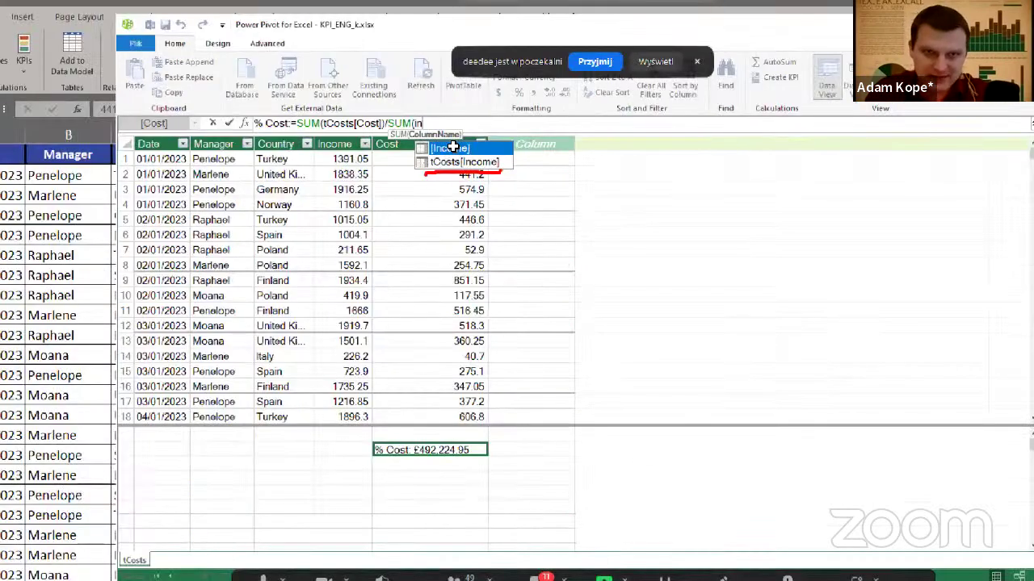
{"action": "double_click", "coordinate": [617, 215]}
{"action": "type", "text": ")"}
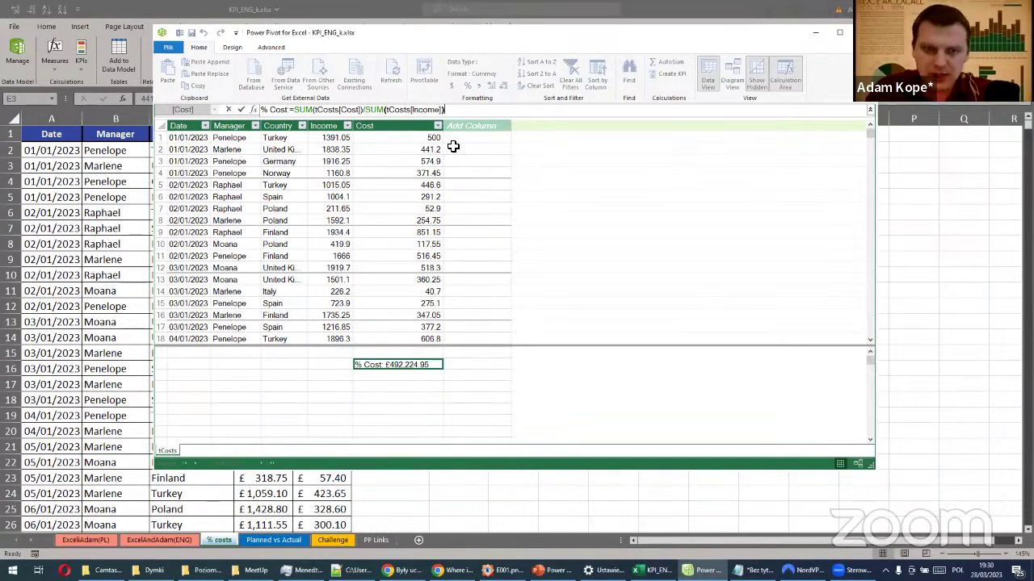
{"action": "key", "text": "Return"}
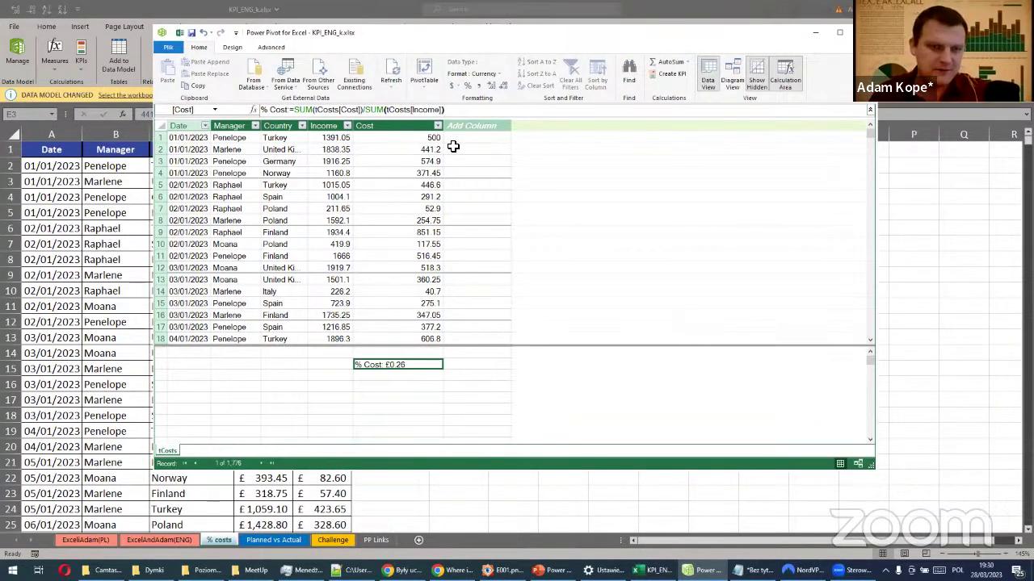
Format the % Cost measure as a percentage
{"action": "key", "text": "ctrl+1"}
{"action": "left_click", "coordinate": [418, 383]}
{"action": "left_click_drag", "start_coordinate": [427, 393], "coordinate": [416, 421]}
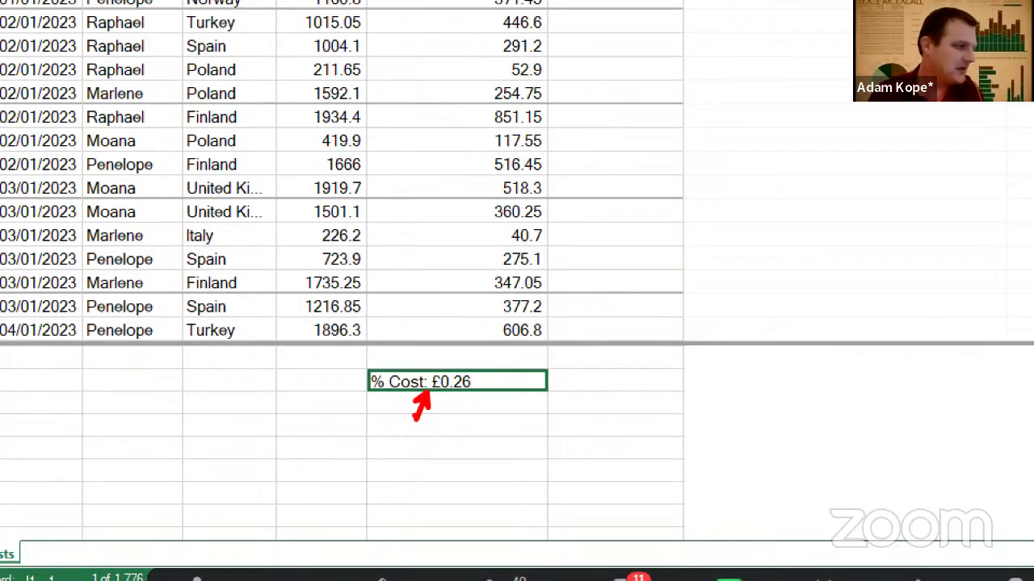
{"action": "key", "text": "Escape"}
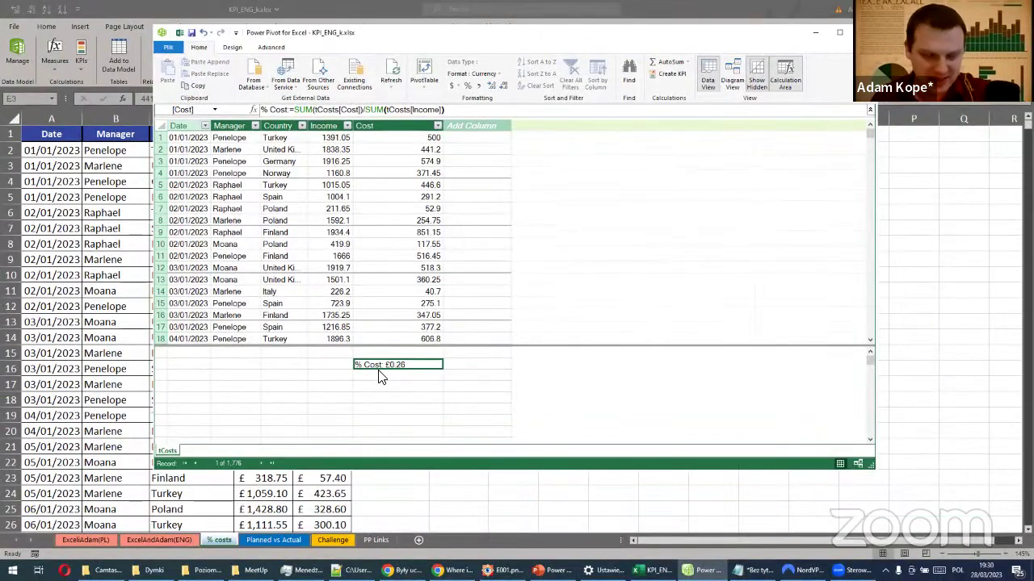
{"action": "left_click", "coordinate": [468, 87]}
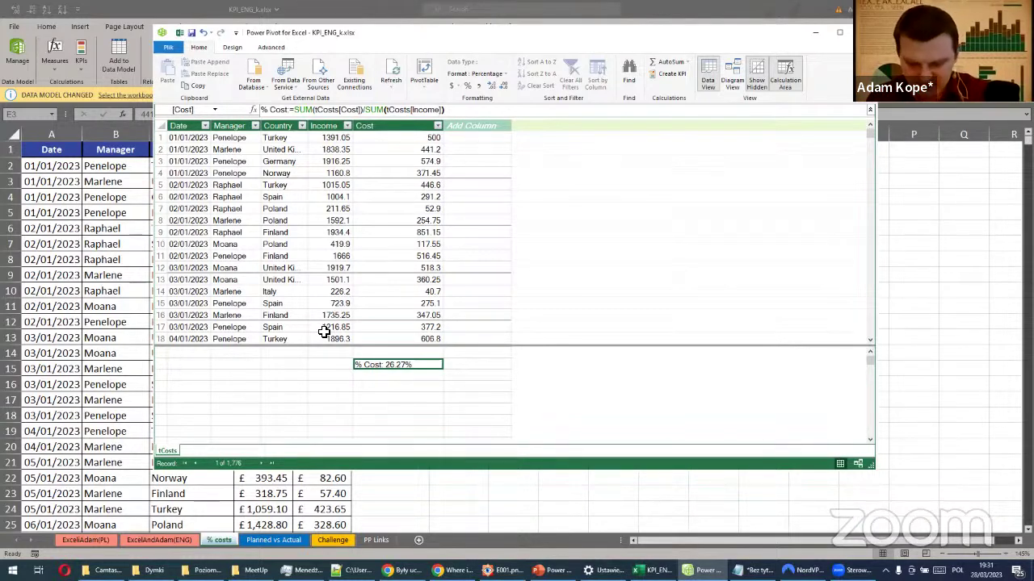
Create a PivotTable from the Power Pivot data model on a new worksheet
{"action": "left_click", "coordinate": [397, 185]}
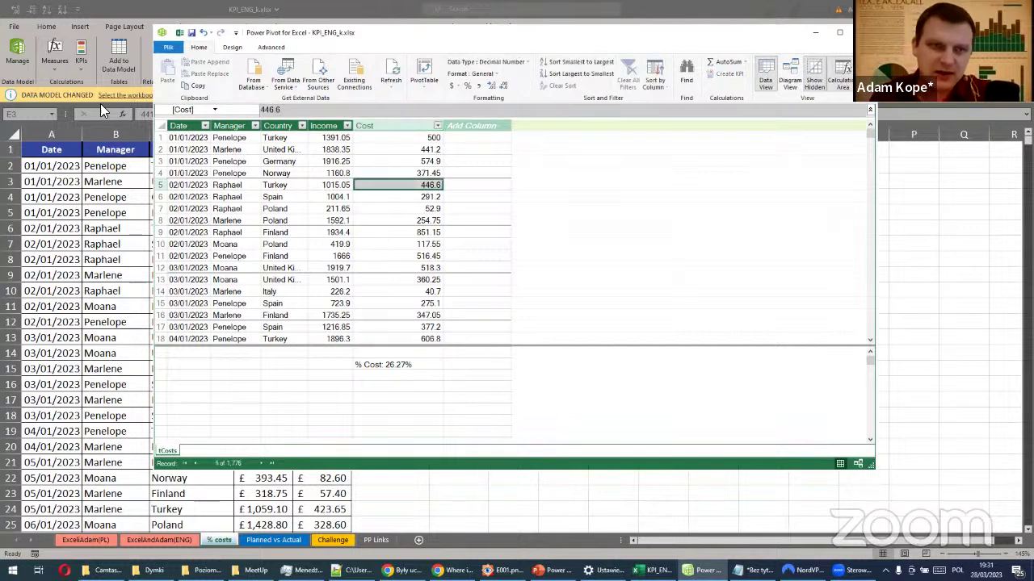
{"action": "left_click", "coordinate": [129, 267]}
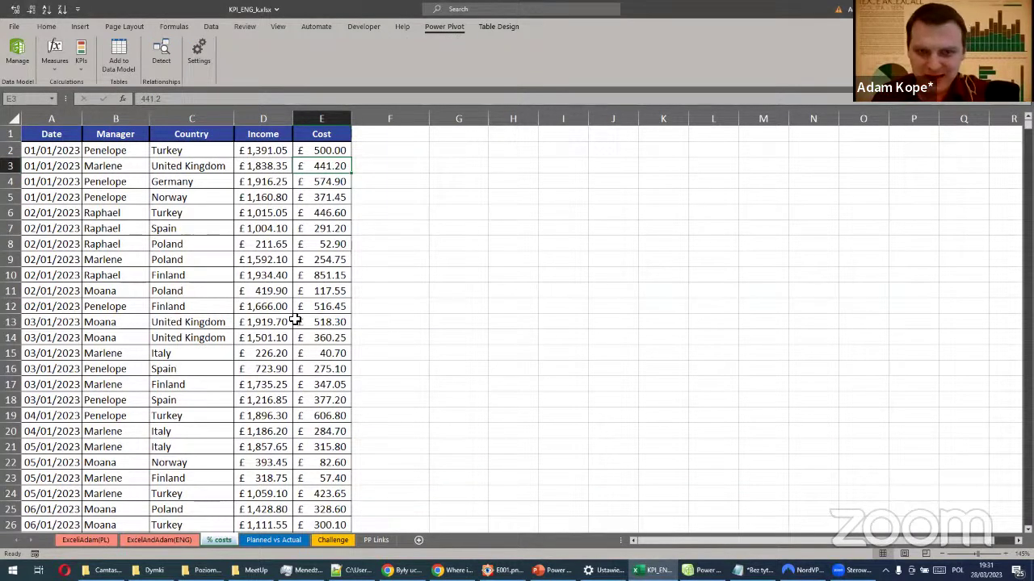
{"action": "left_click", "coordinate": [704, 570]}
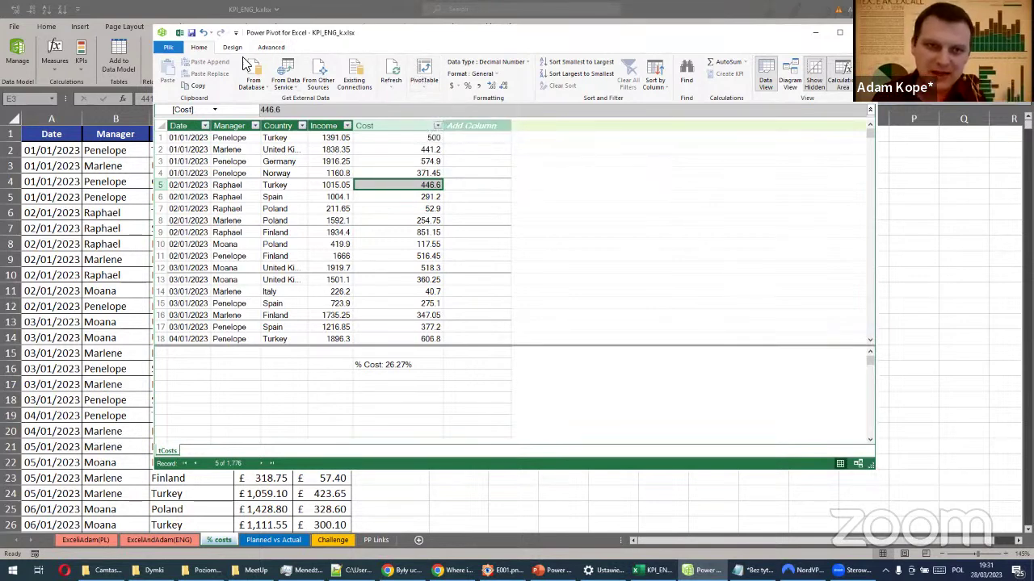
{"action": "left_click", "coordinate": [426, 71]}
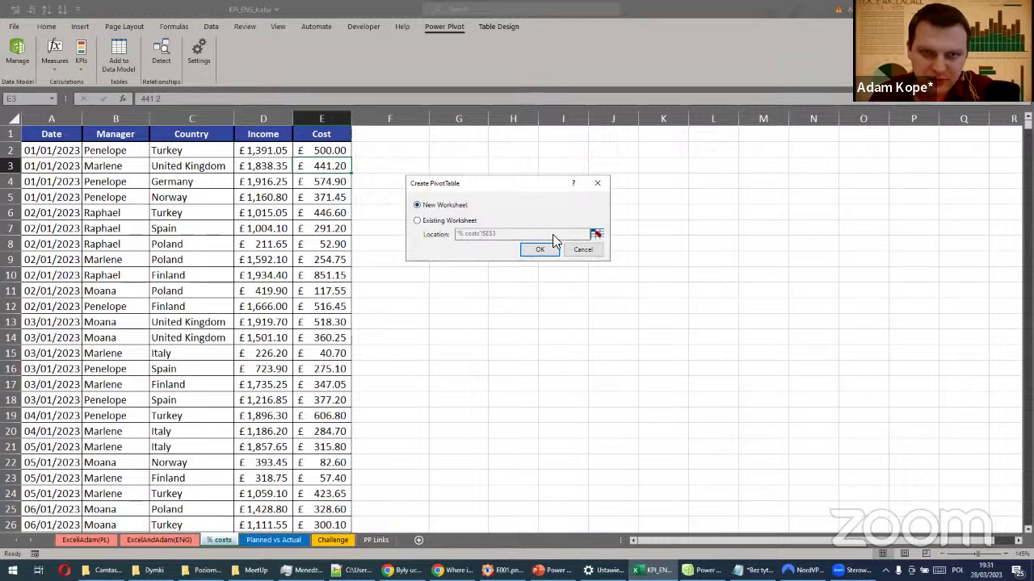
{"action": "left_click", "coordinate": [546, 252]}
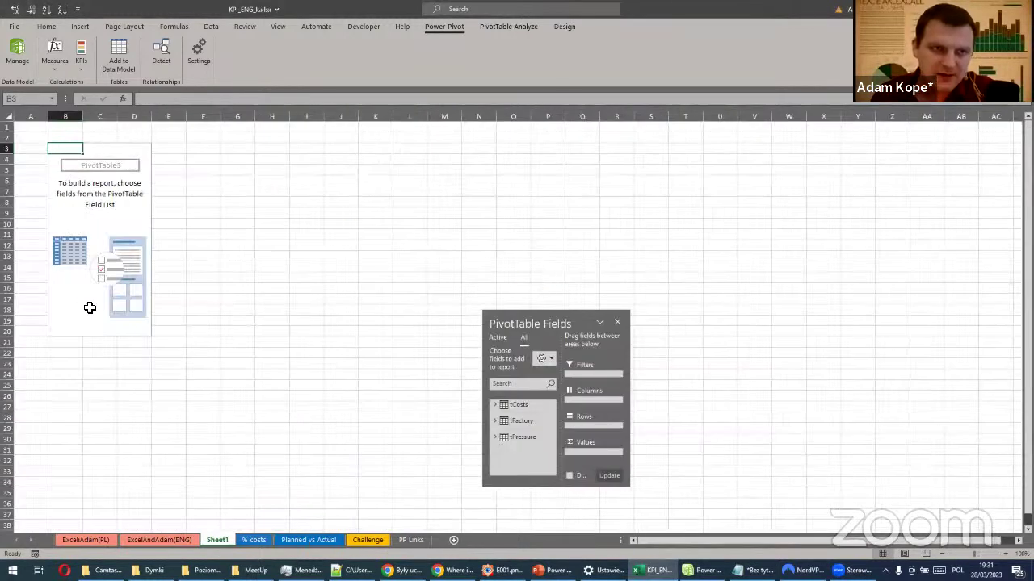
Move the floating PivotTable Fields pane close to the empty PivotTable and enlarge it
{"action": "left_click_drag", "start_coordinate": [558, 322], "coordinate": [933, 129]}
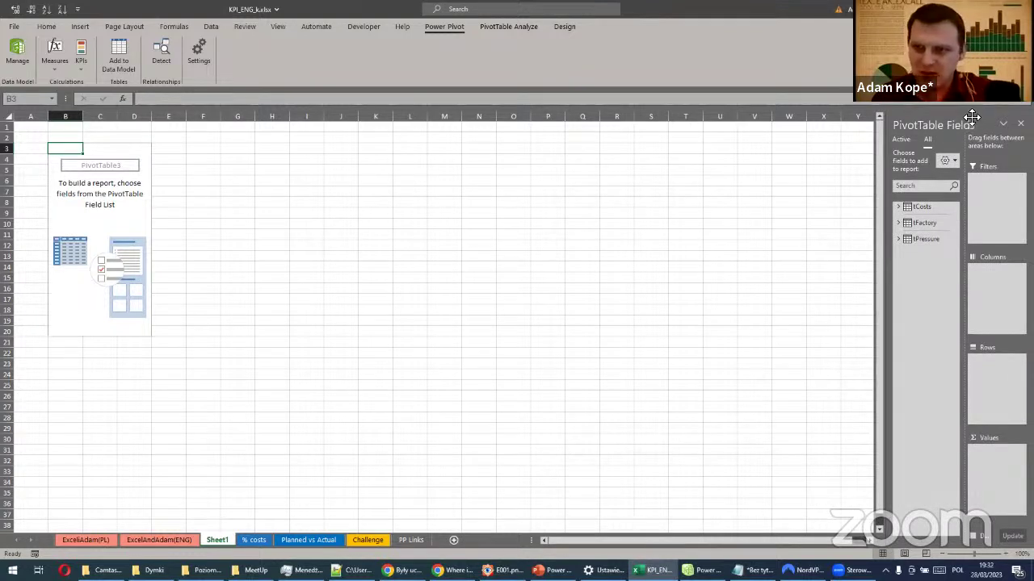
{"action": "left_click_drag", "start_coordinate": [983, 121], "coordinate": [296, 120]}
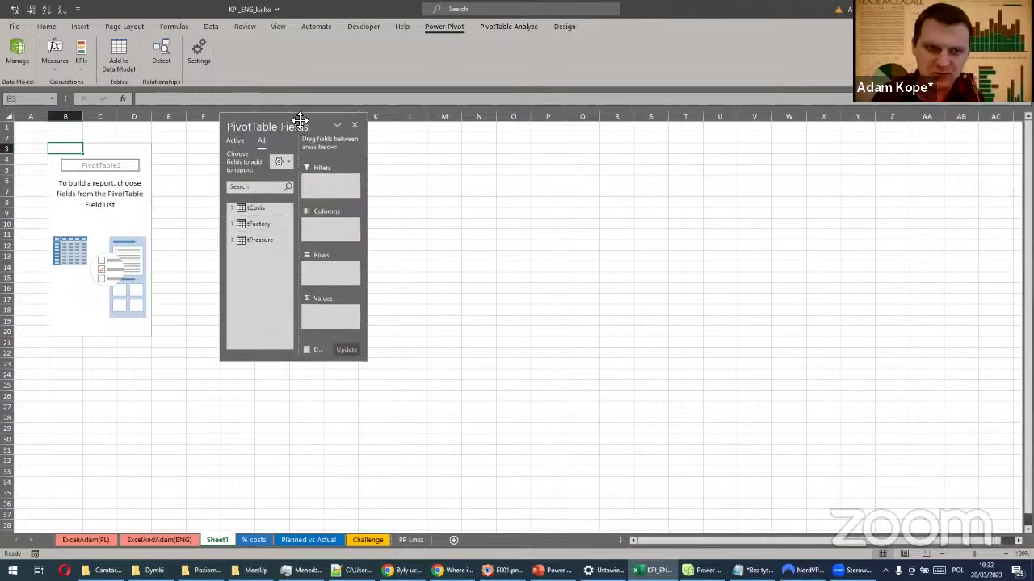
{"action": "left_click_drag", "start_coordinate": [364, 361], "coordinate": [397, 408]}
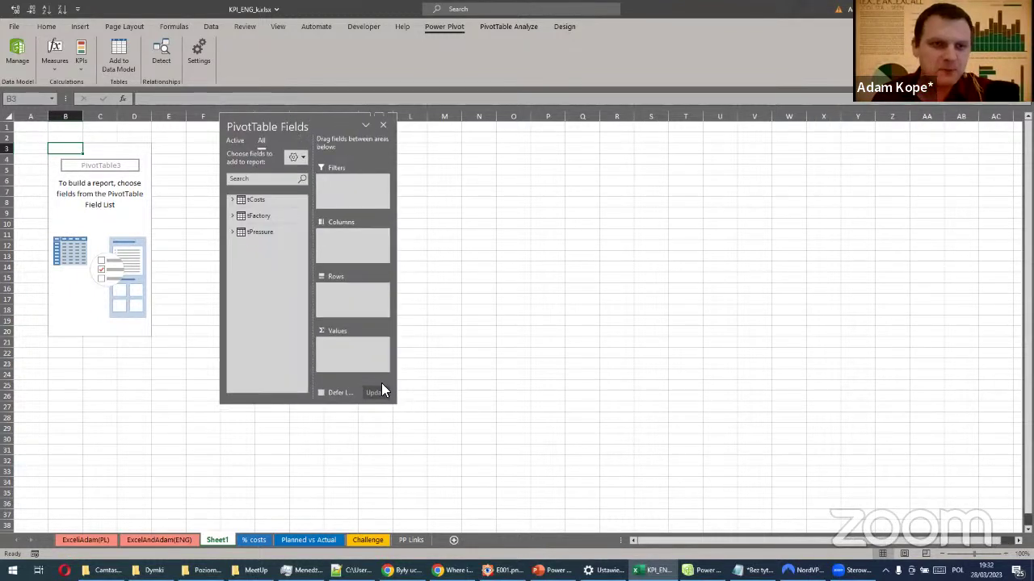
{"action": "left_click_drag", "start_coordinate": [399, 178], "coordinate": [371, 176]}
{"action": "left_click_drag", "start_coordinate": [291, 114], "coordinate": [332, 112]}
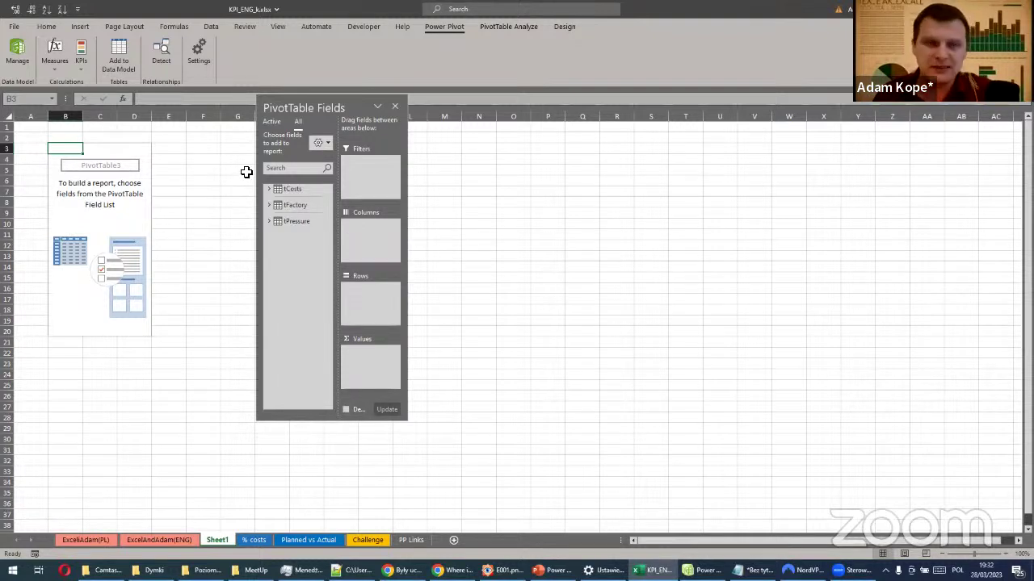
Compare the active tables with the full list of data model tables available to the PivotTable
{"action": "left_click", "coordinate": [273, 122]}
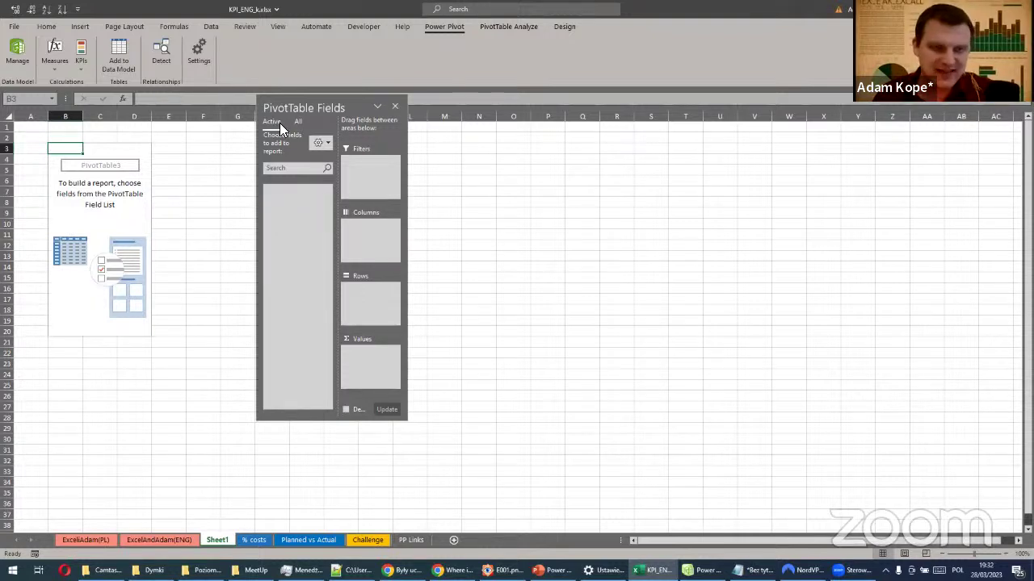
{"action": "left_click", "coordinate": [299, 124]}
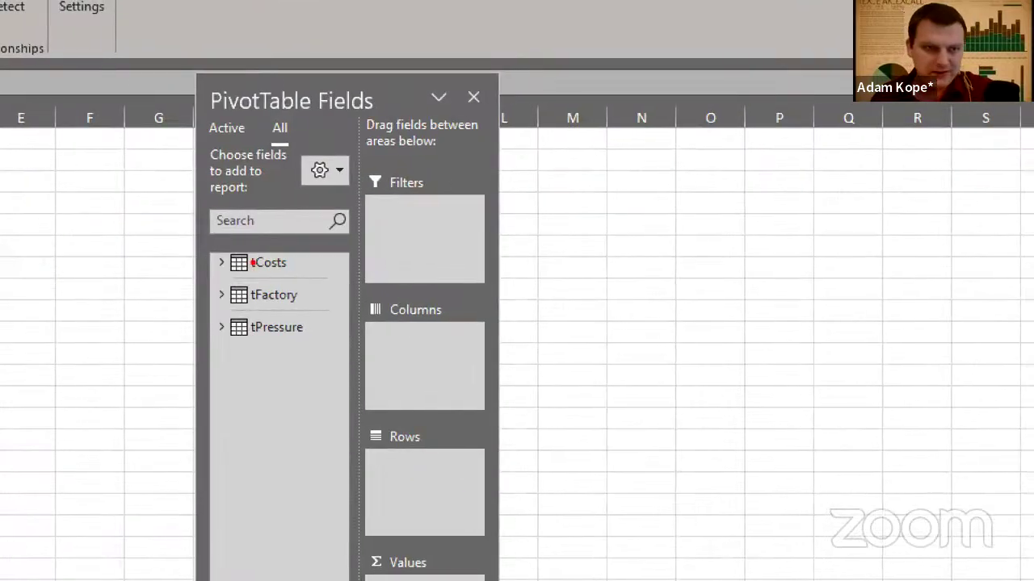
{"action": "left_click_drag", "start_coordinate": [196, 268], "coordinate": [216, 263]}
{"action": "left_click_drag", "start_coordinate": [175, 296], "coordinate": [208, 295]}
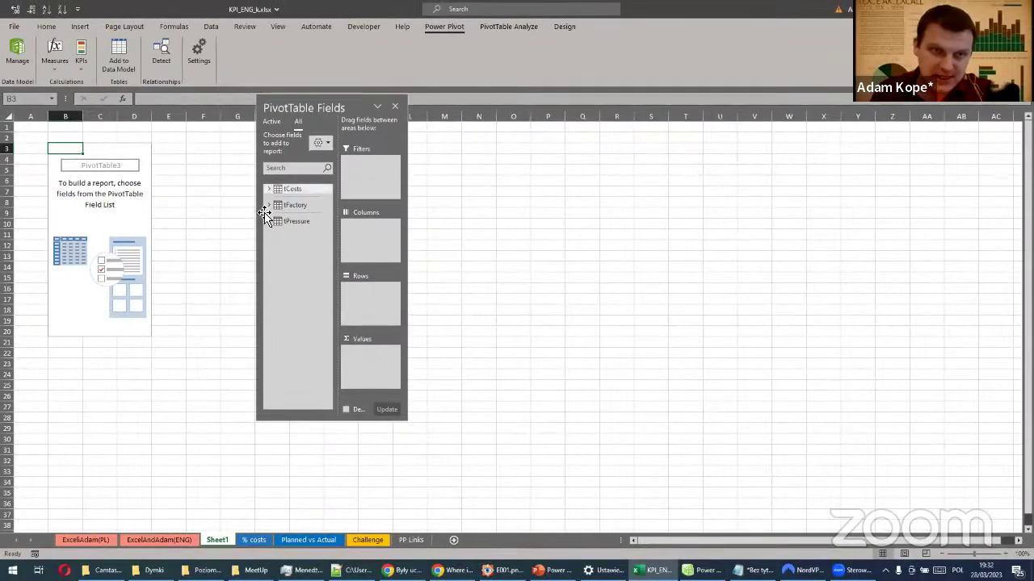
Expand the tCosts table to show its fields and the % Cost measure, and place Manager in the PivotTable's rows
{"action": "left_click", "coordinate": [270, 189]}
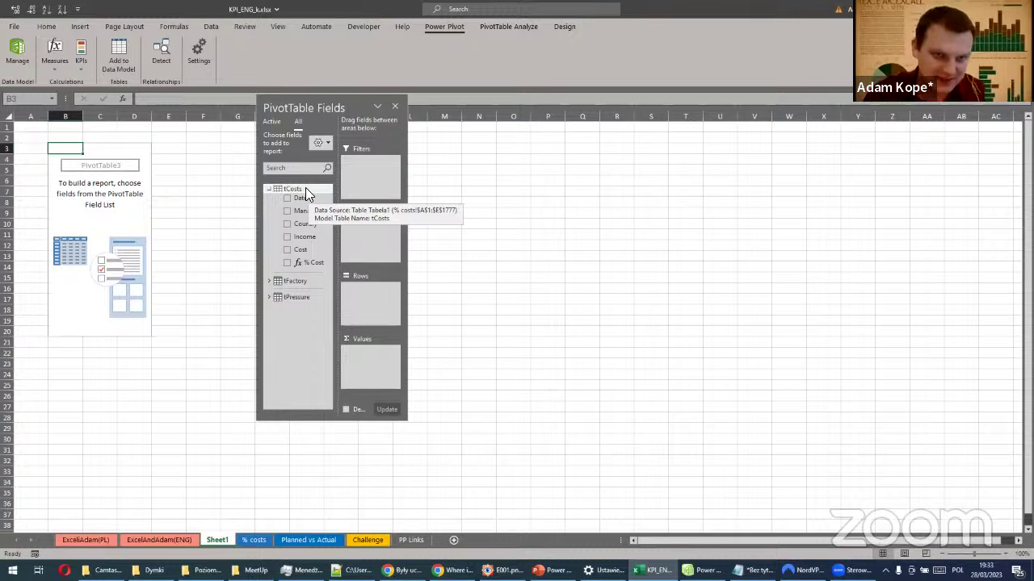
{"action": "left_click_drag", "start_coordinate": [304, 211], "coordinate": [267, 229]}
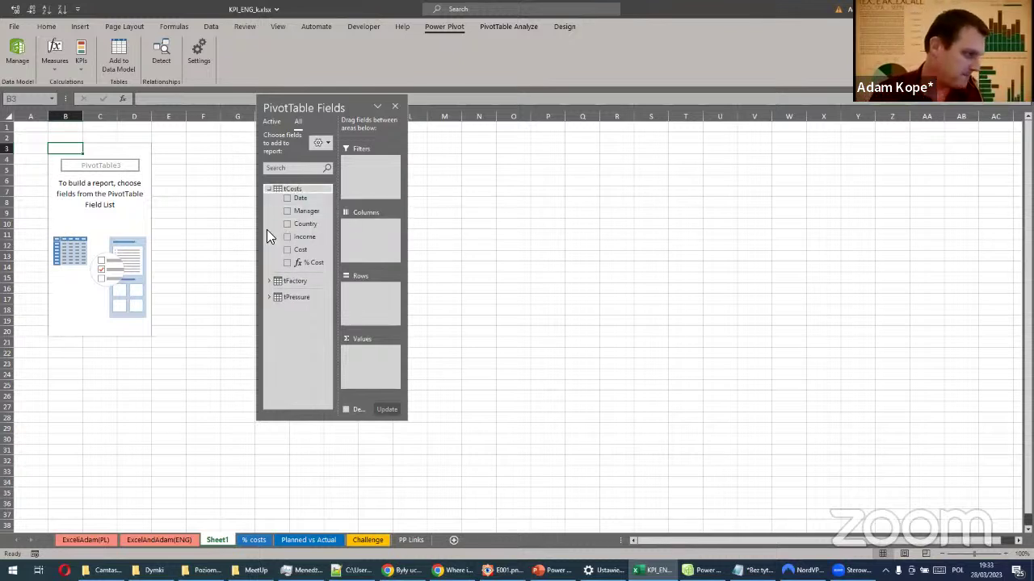
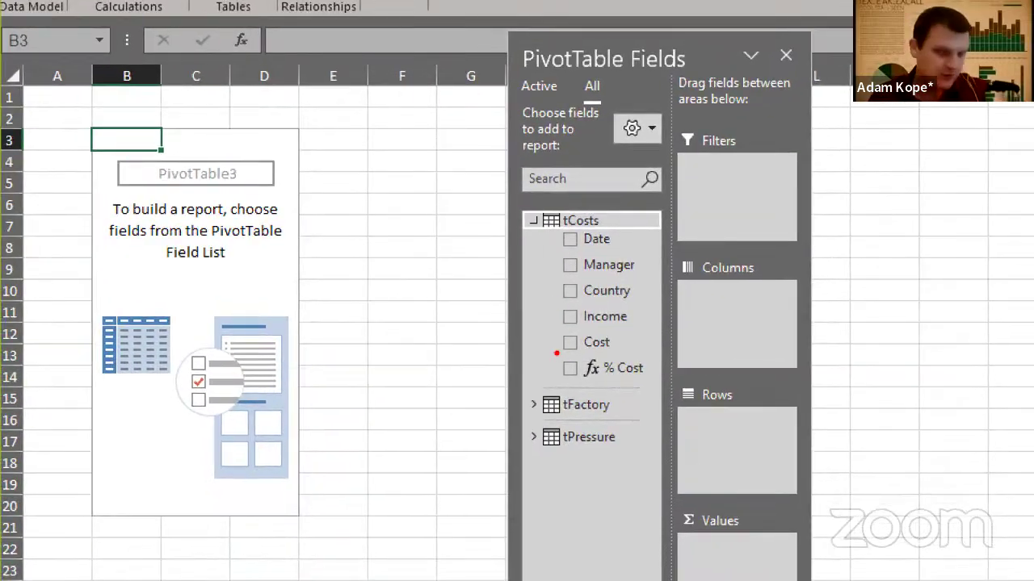
{"action": "left_click_drag", "start_coordinate": [546, 376], "coordinate": [562, 370]}
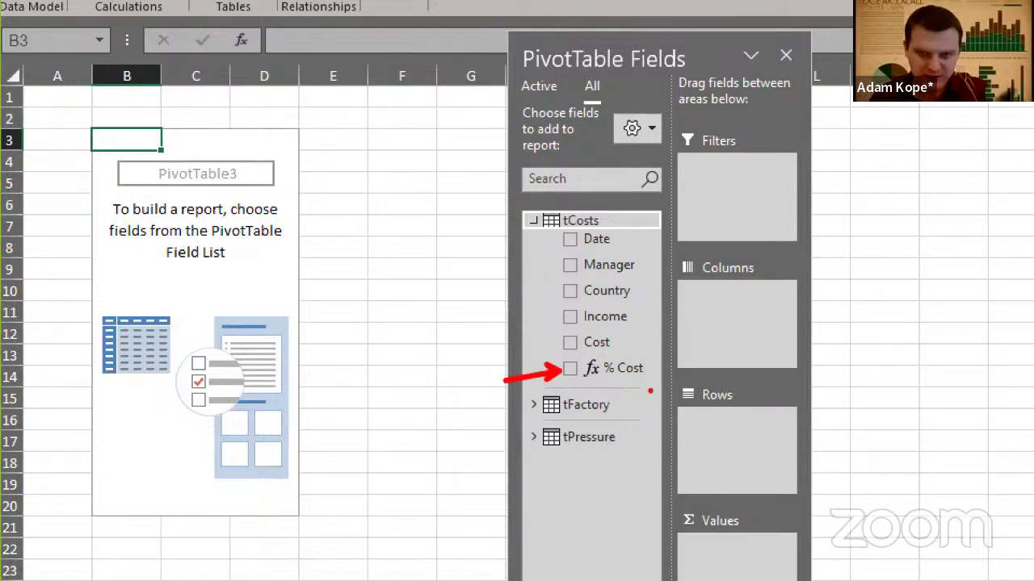
{"action": "left_click_drag", "start_coordinate": [624, 388], "coordinate": [644, 384]}
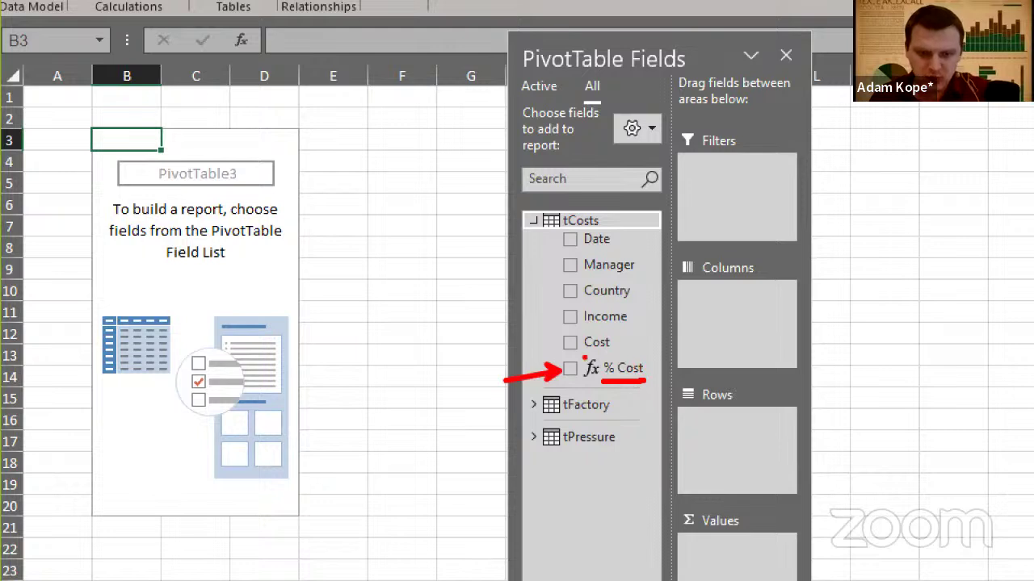
{"action": "left_click_drag", "start_coordinate": [573, 351], "coordinate": [609, 384]}
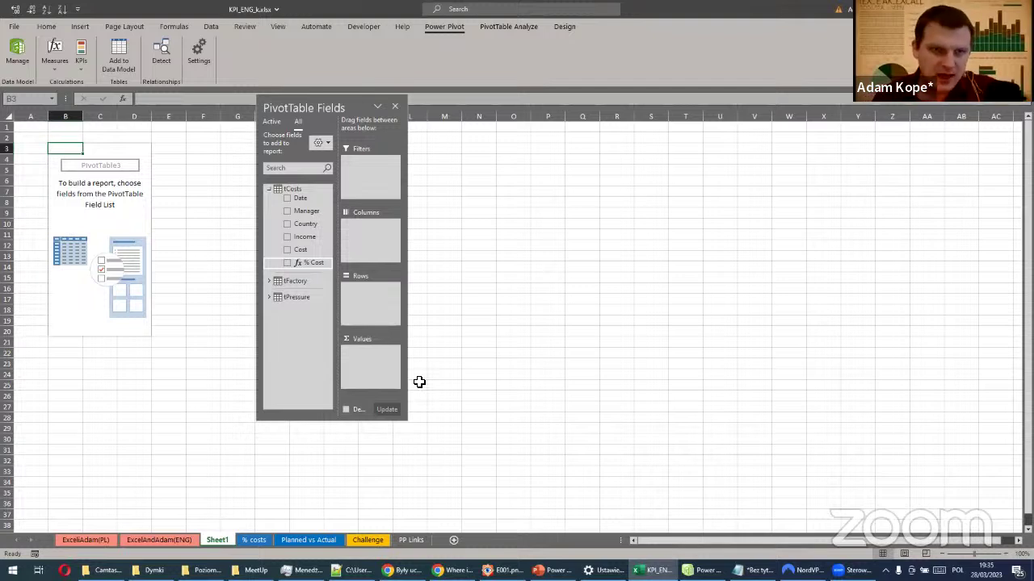
{"action": "left_click_drag", "start_coordinate": [304, 212], "coordinate": [369, 305]}
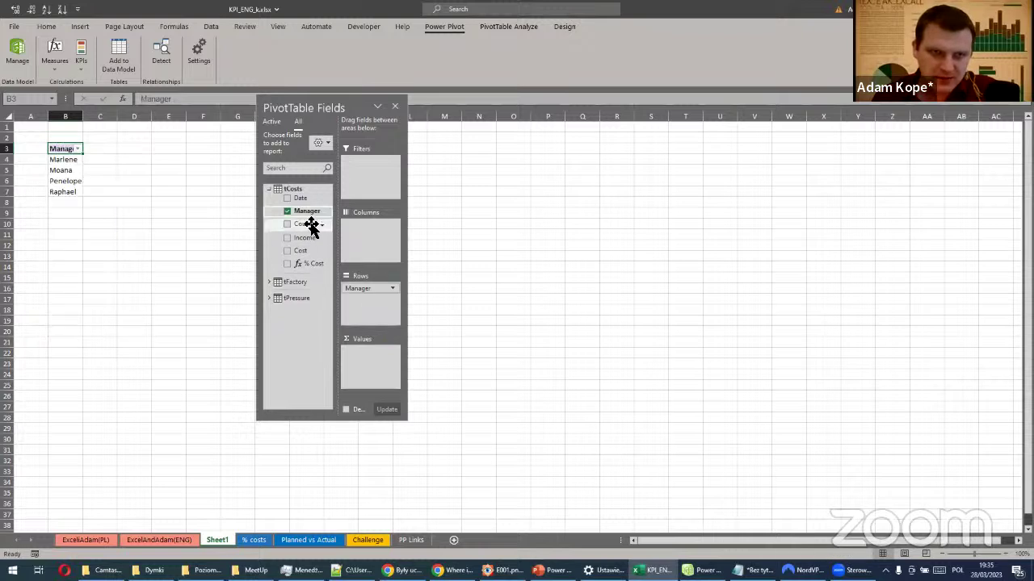
Move Manager to the PivotTable's columns, place Country in its rows, and shift the fields pane away from the PivotTable
{"action": "left_click_drag", "start_coordinate": [358, 289], "coordinate": [372, 247]}
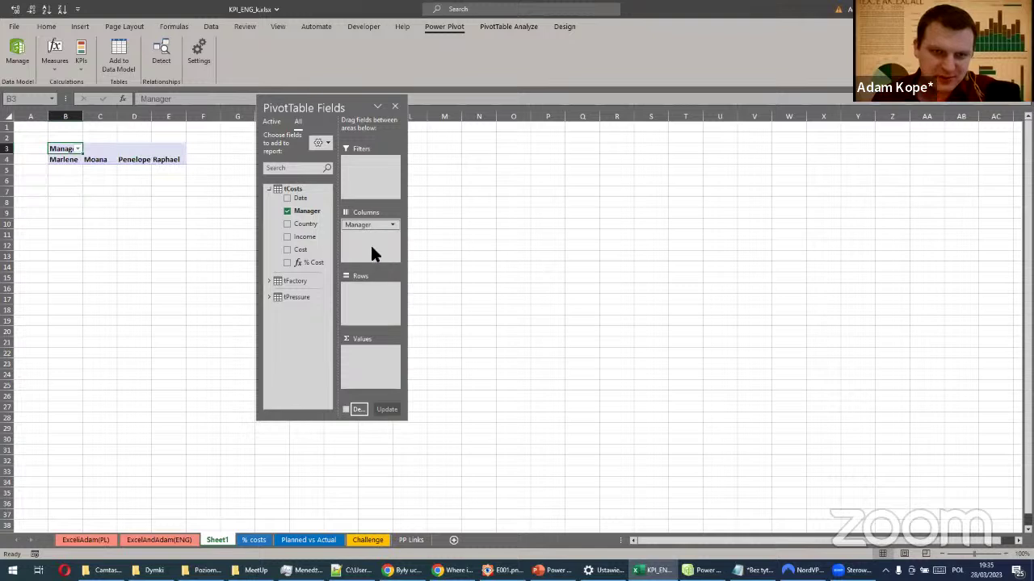
{"action": "left_click_drag", "start_coordinate": [295, 226], "coordinate": [369, 306]}
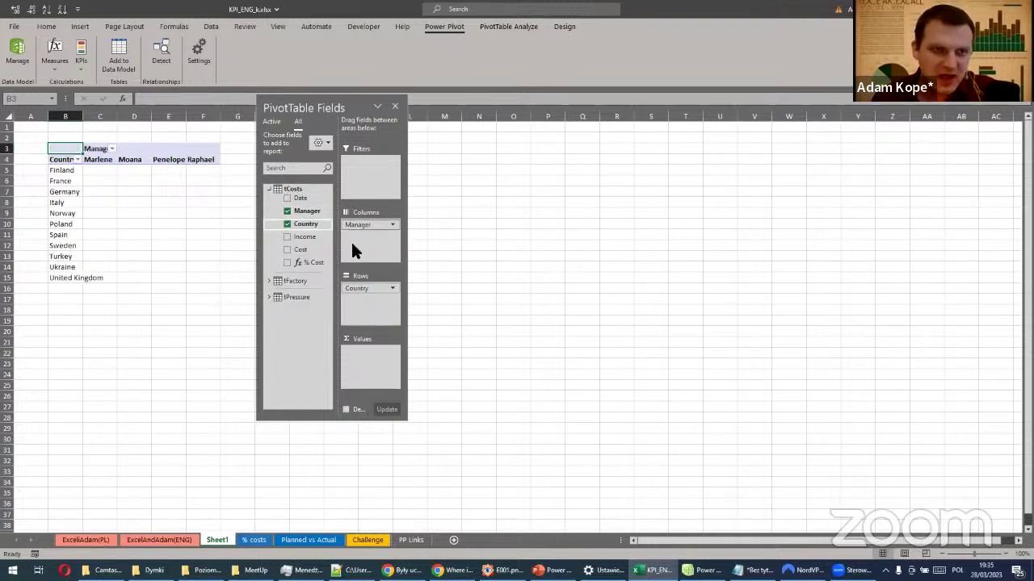
{"action": "left_click_drag", "start_coordinate": [330, 107], "coordinate": [466, 104]}
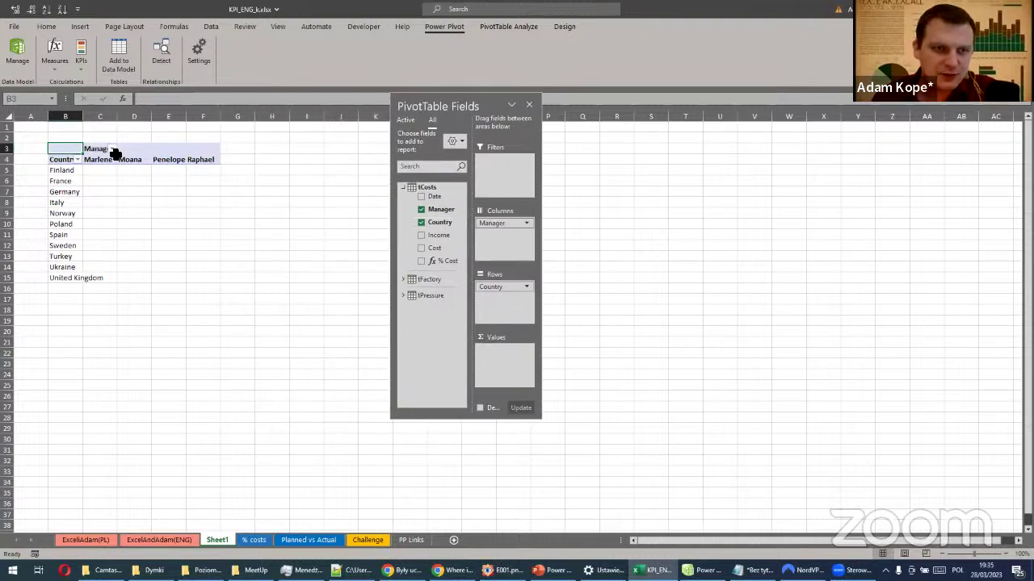
Show the PivotTable in tabular form and turn grand totals on for both rows and columns
{"action": "left_click", "coordinate": [116, 161]}
{"action": "scroll", "coordinate": [146, 220], "scroll_direction": "up", "scroll_amount": 2}
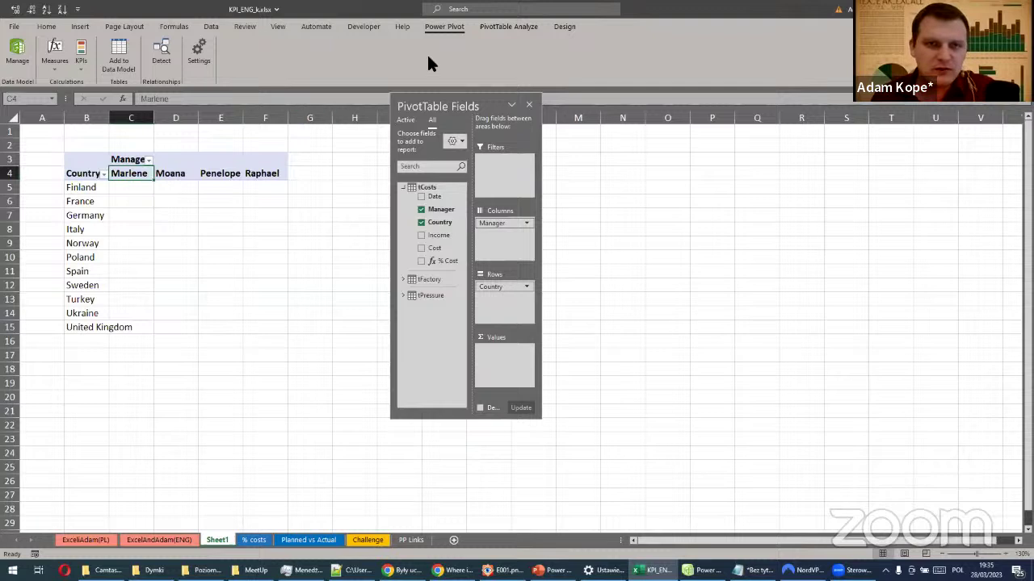
{"action": "left_click", "coordinate": [557, 25]}
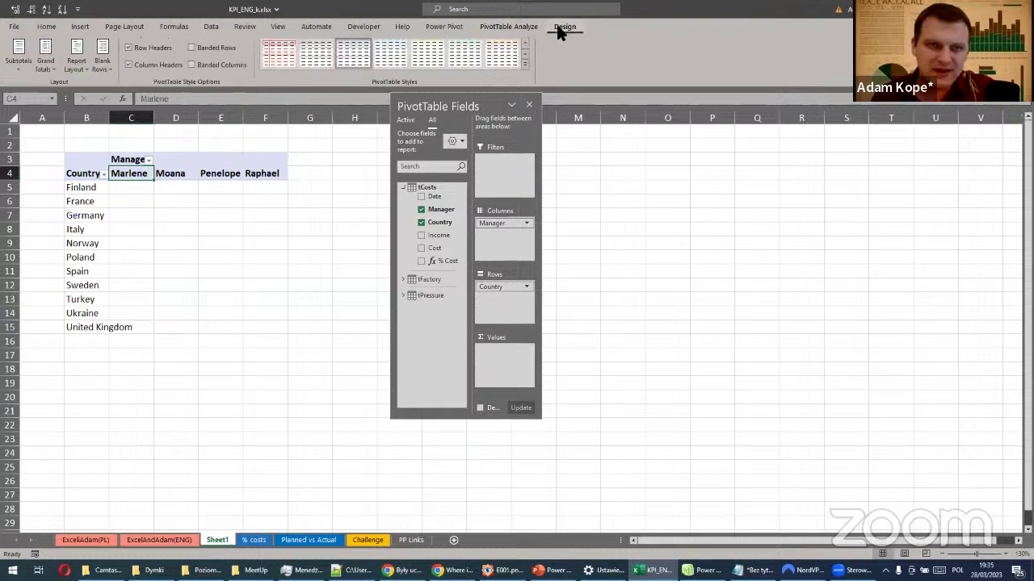
{"action": "left_click", "coordinate": [75, 63]}
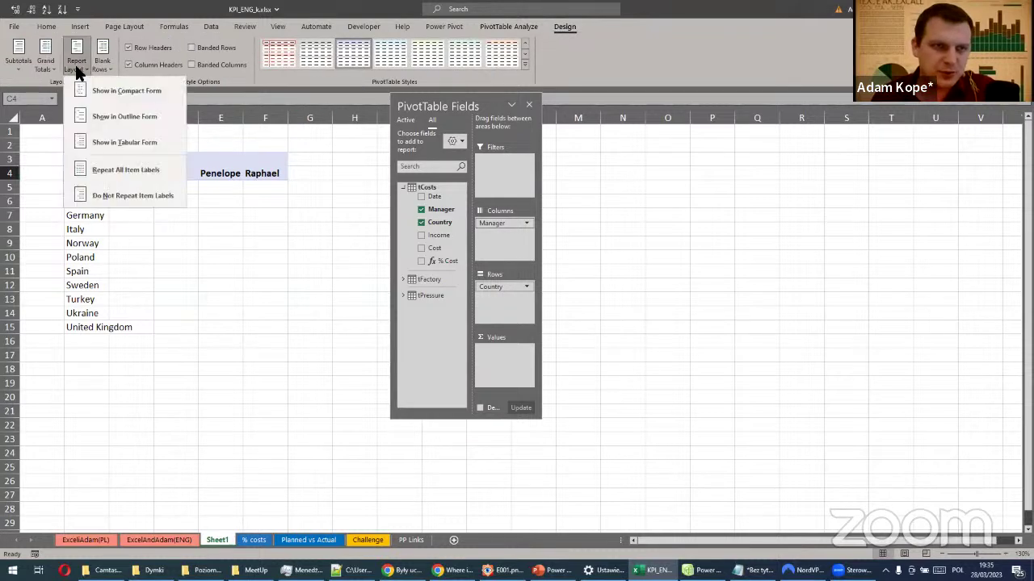
{"action": "left_click", "coordinate": [138, 141]}
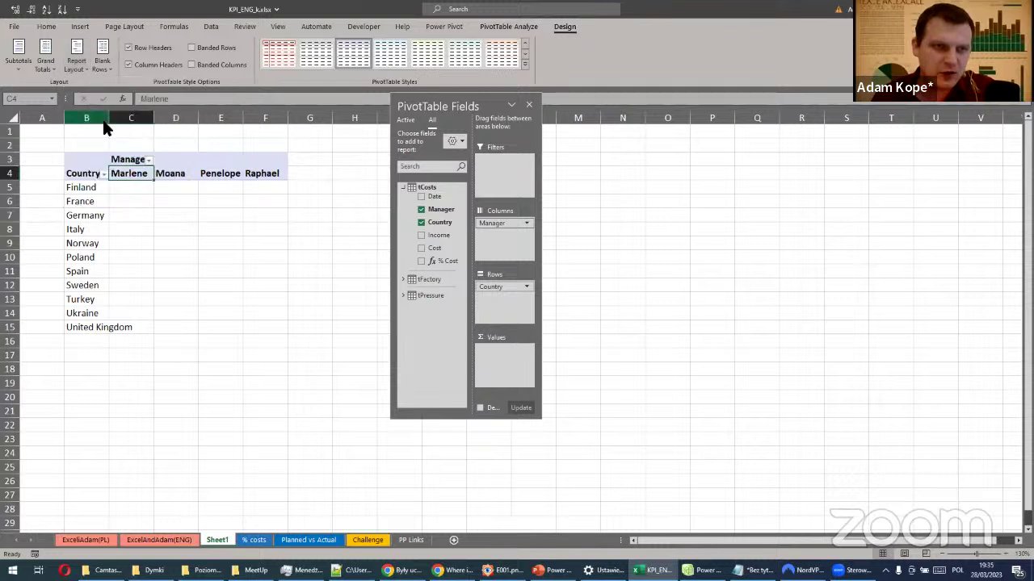
{"action": "left_click", "coordinate": [46, 63]}
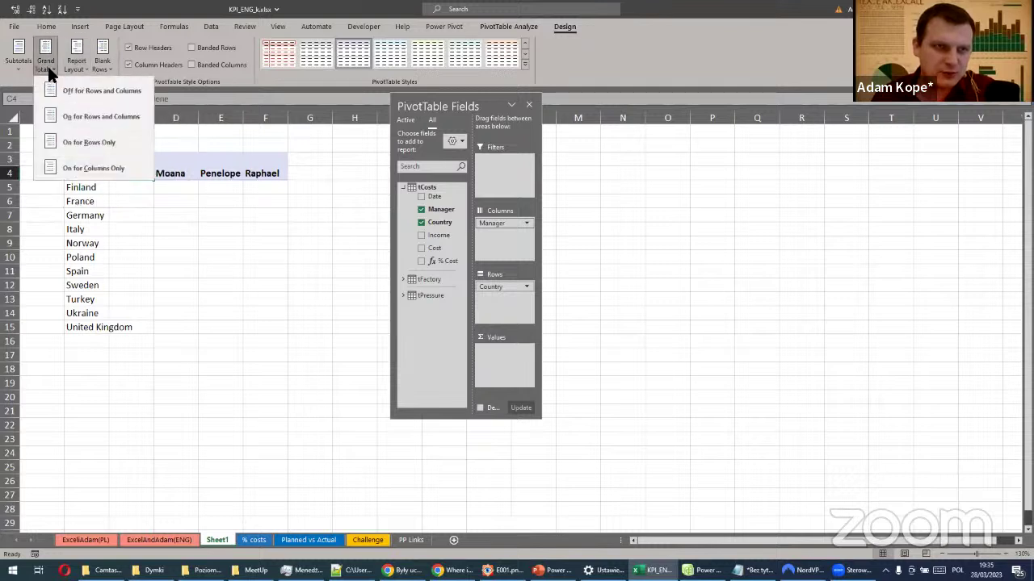
{"action": "left_click", "coordinate": [76, 117]}
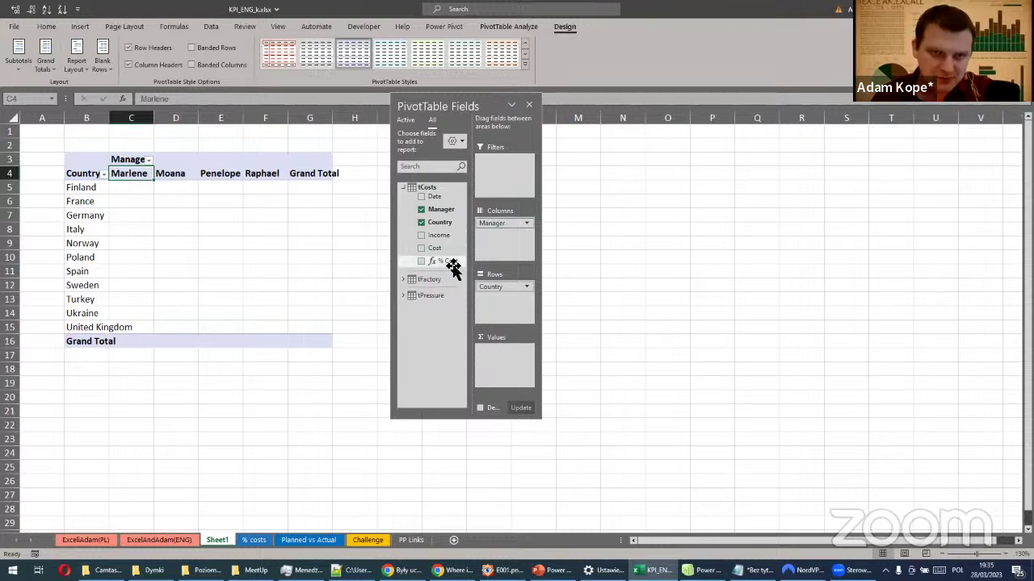
Add the % Cost measure to the PivotTable's values and autofit the widths of columns G and C
{"action": "left_click_drag", "start_coordinate": [450, 266], "coordinate": [509, 376]}
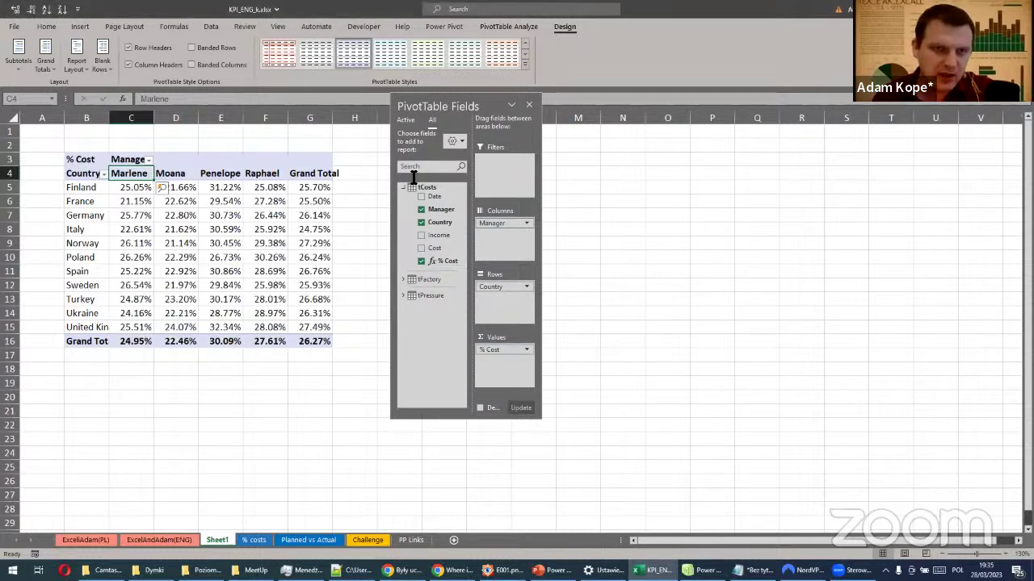
{"action": "double_click", "coordinate": [332, 118]}
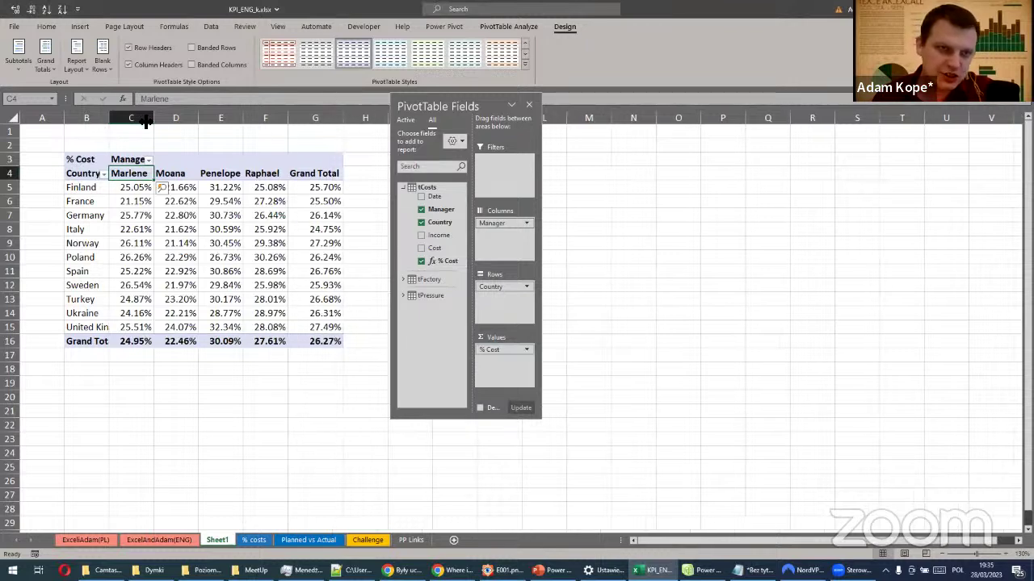
{"action": "double_click", "coordinate": [153, 118]}
Drill through the France % Cost value in cell D6 to list its underlying tCosts records on a new sheet
{"action": "left_click", "coordinate": [194, 203]}
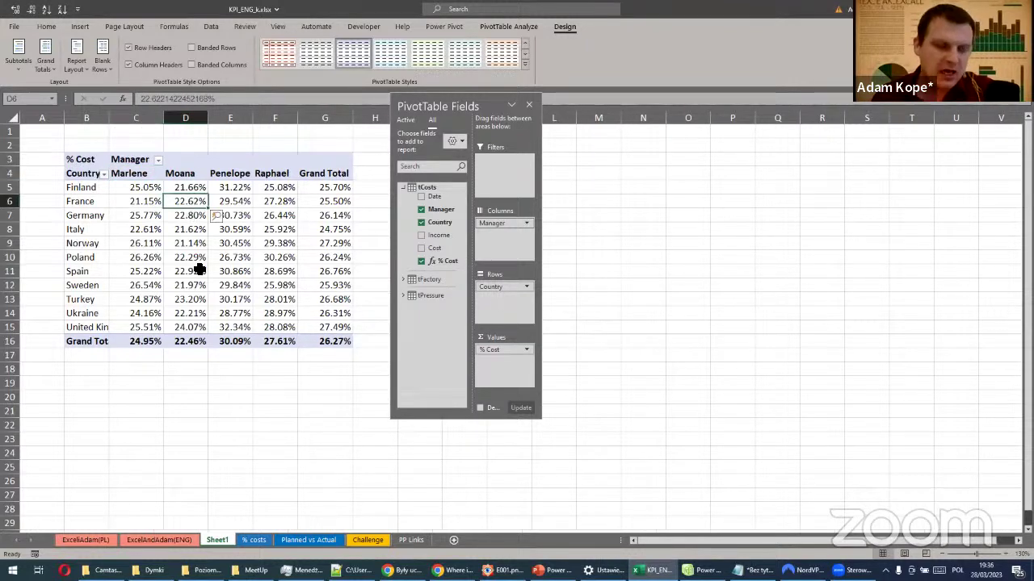
{"action": "mouse_move", "coordinate": [199, 270]}
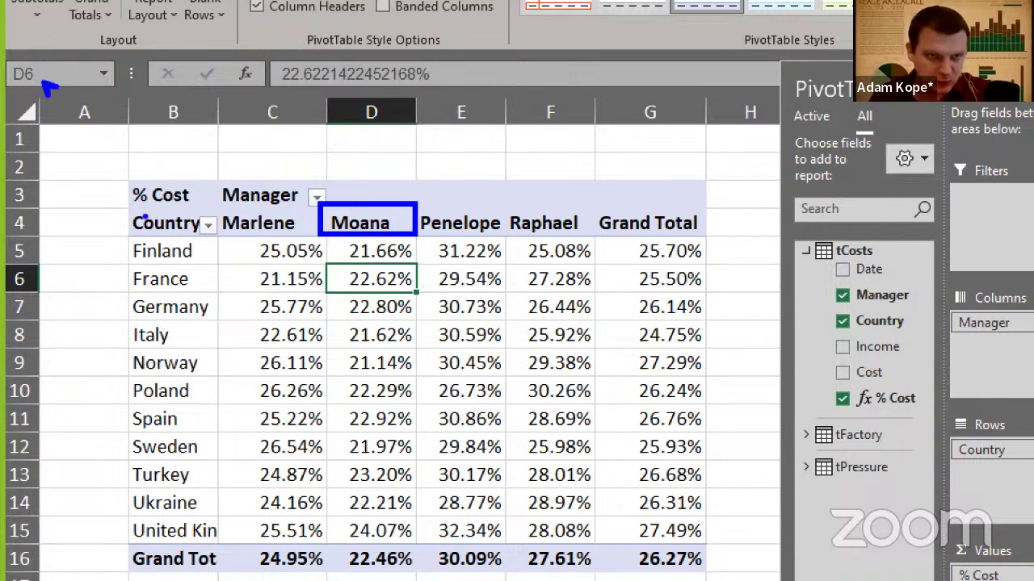
{"action": "mouse_move", "coordinate": [127, 261]}
{"action": "left_mouse_down"}
{"action": "mouse_move", "coordinate": [139, 276]}
{"action": "mouse_move", "coordinate": [216, 296]}
{"action": "left_mouse_up"}
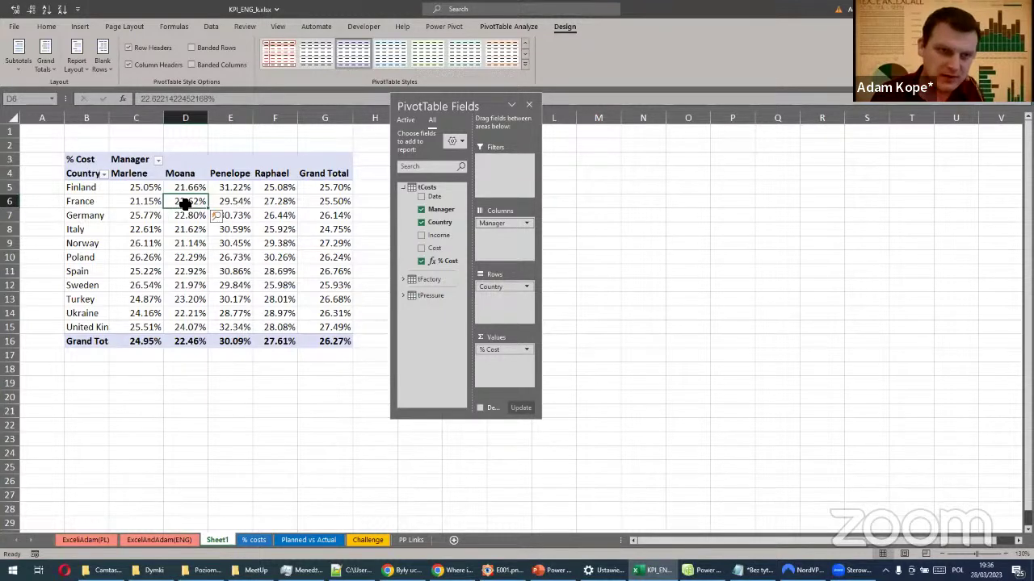
{"action": "double_click", "coordinate": [185, 203]}
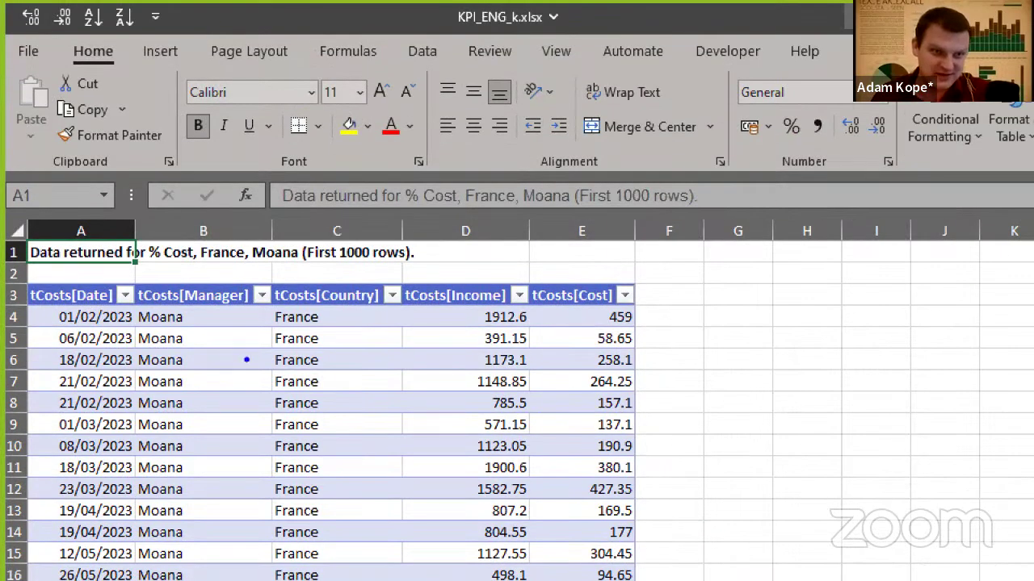
{"action": "left_click_drag", "start_coordinate": [466, 252], "coordinate": [421, 252]}
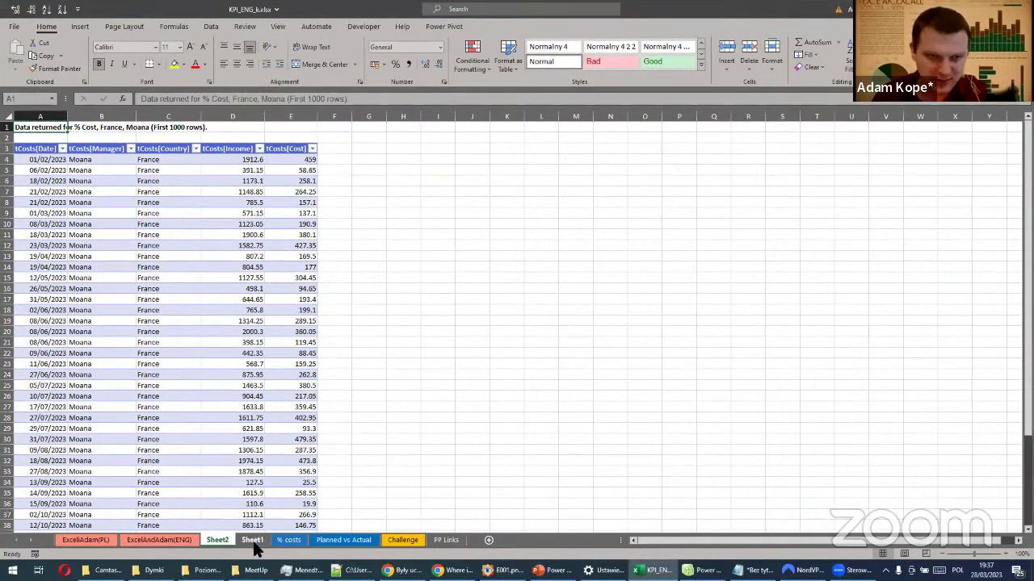
Return to the PivotTable on Sheet1 and examine the overall grand total and individual % Cost values
{"action": "left_click", "coordinate": [253, 540]}
{"action": "left_click", "coordinate": [325, 340]}
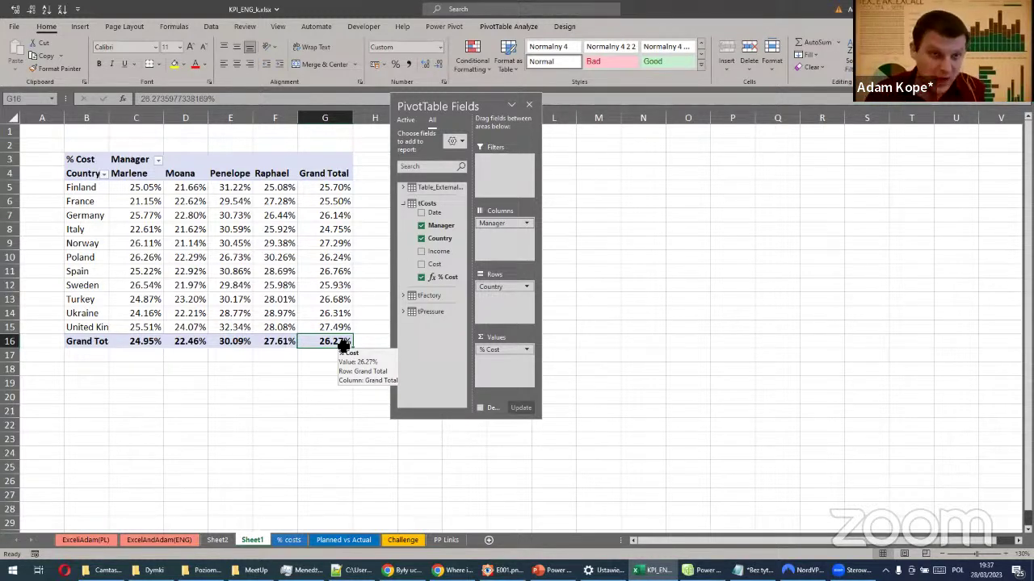
{"action": "left_click", "coordinate": [176, 216]}
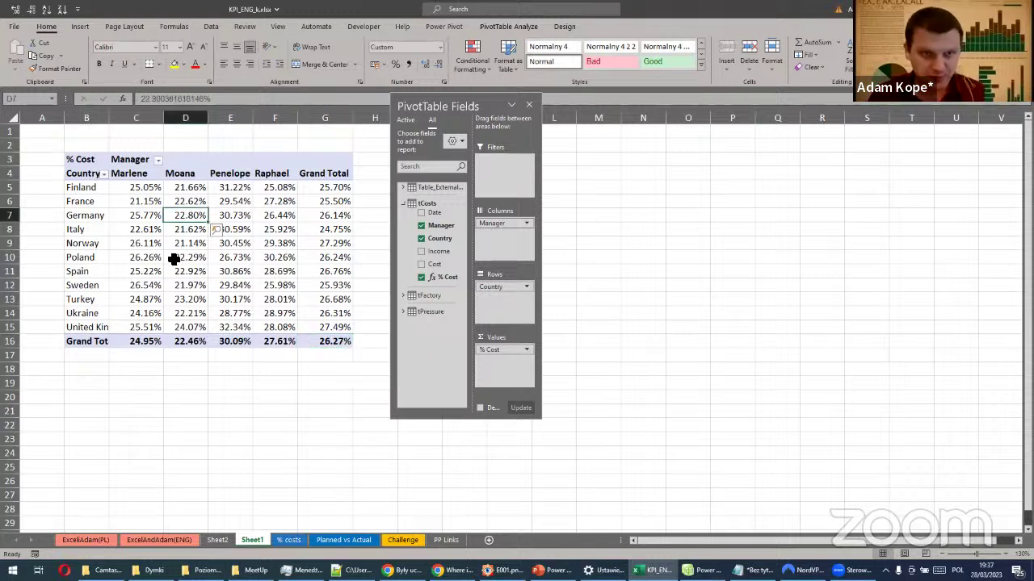
{"action": "mouse_move", "coordinate": [174, 258]}
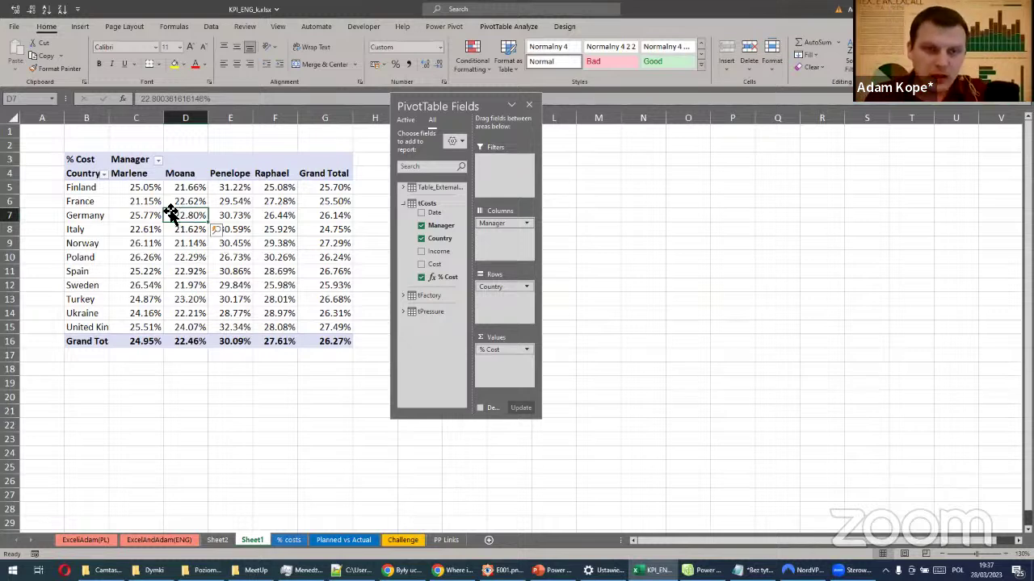
{"action": "left_click_drag", "start_coordinate": [465, 105], "coordinate": [524, 97]}
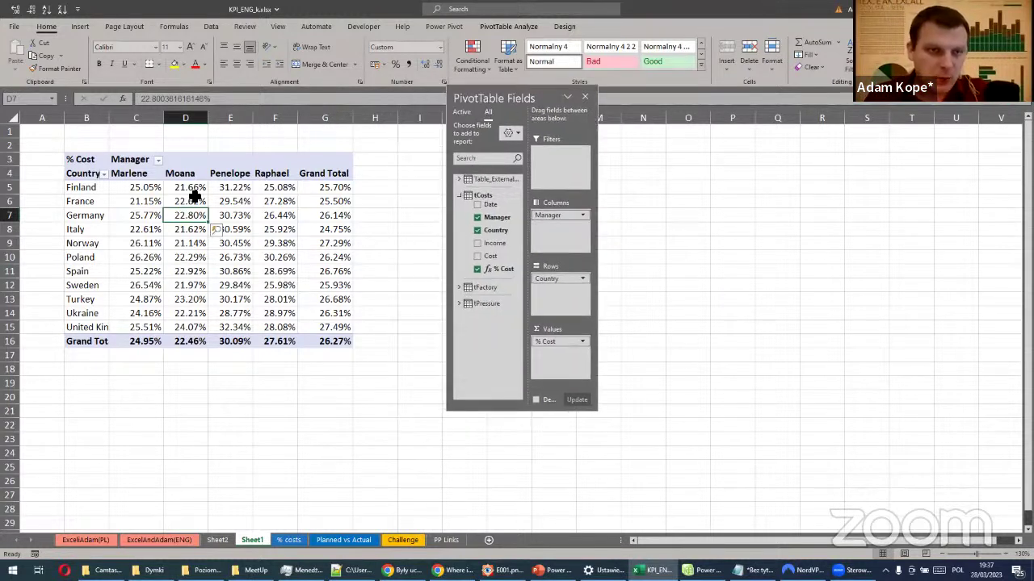
{"action": "left_click", "coordinate": [150, 191]}
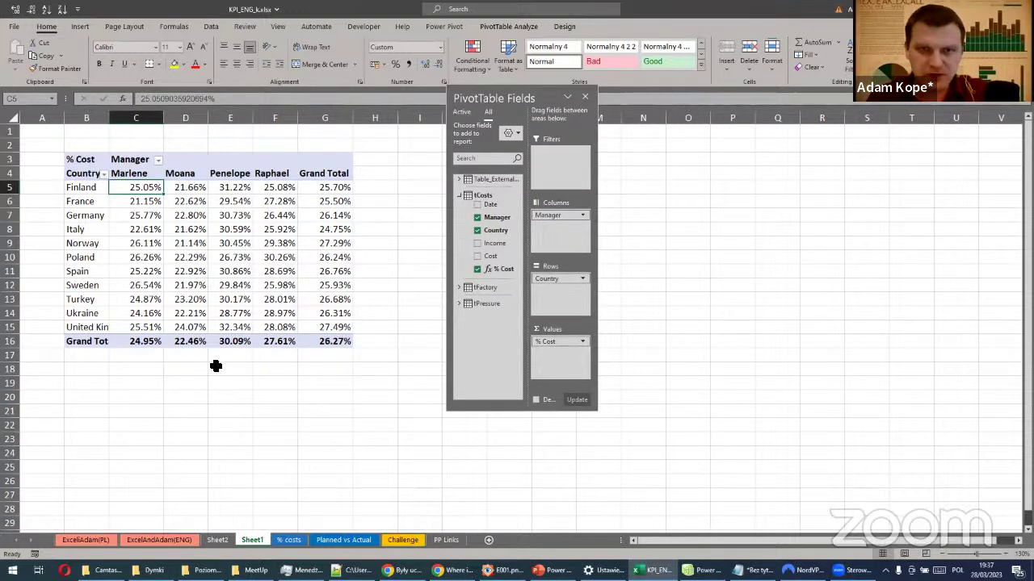
Limit the PivotTable field list to the active tables and move the fields pane farther away from the PivotTable
{"action": "left_click", "coordinate": [463, 117]}
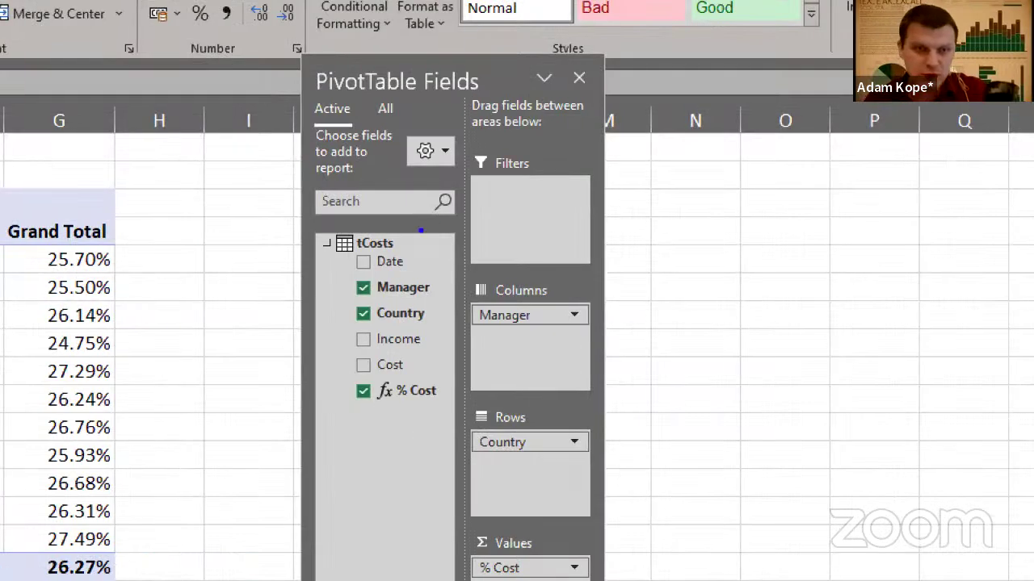
{"action": "left_click", "coordinate": [326, 260]}
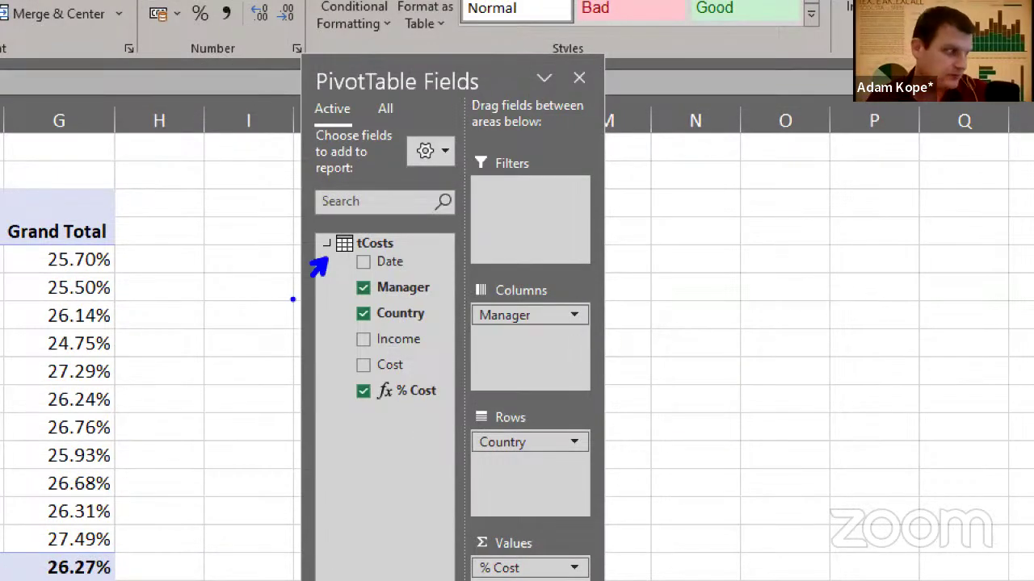
{"action": "key", "text": "Escape"}
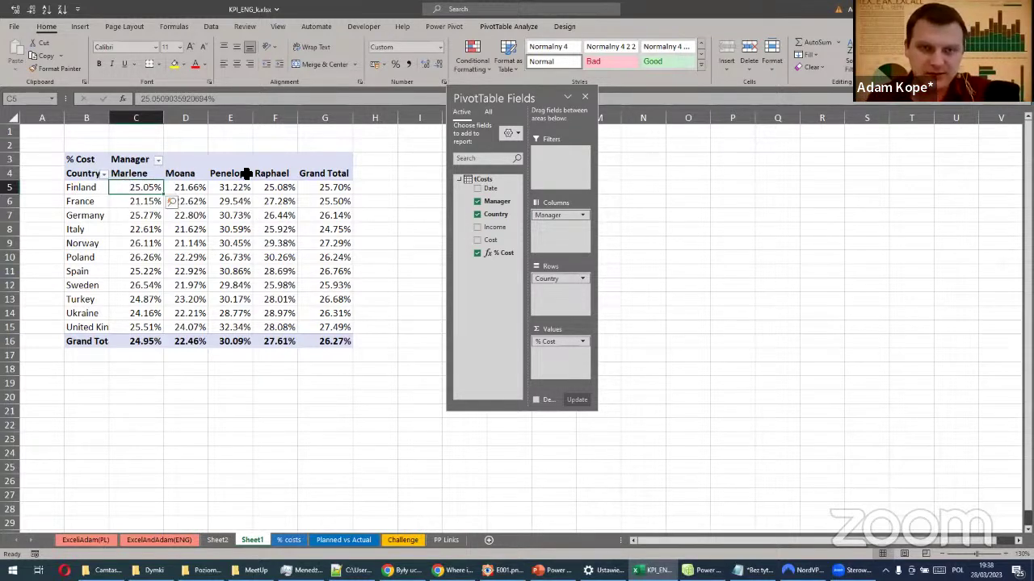
{"action": "left_click_drag", "start_coordinate": [508, 90], "coordinate": [687, 103]}
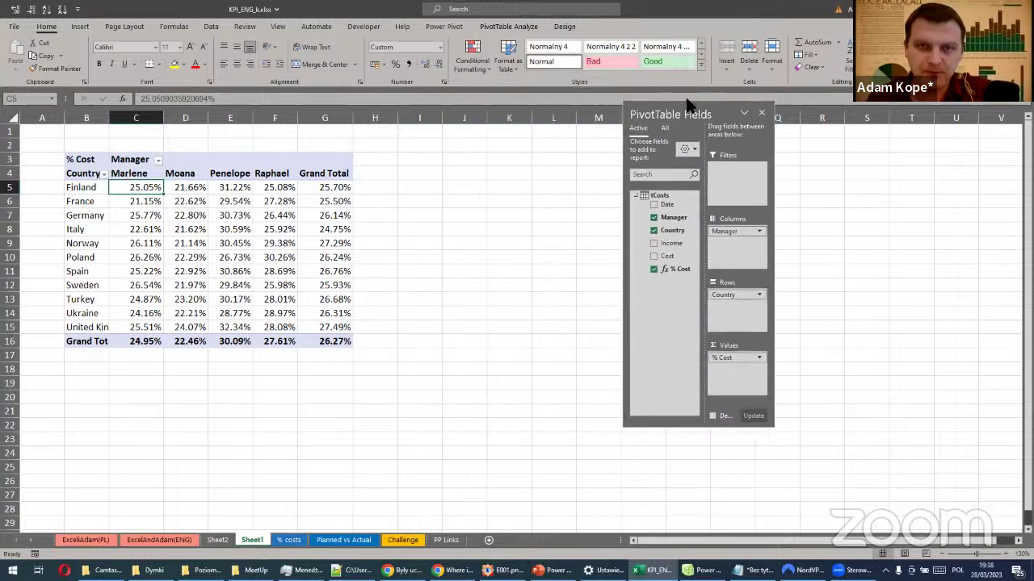
Start a new Power Pivot KPI with the % Cost measure as its base field
{"action": "left_click", "coordinate": [437, 27]}
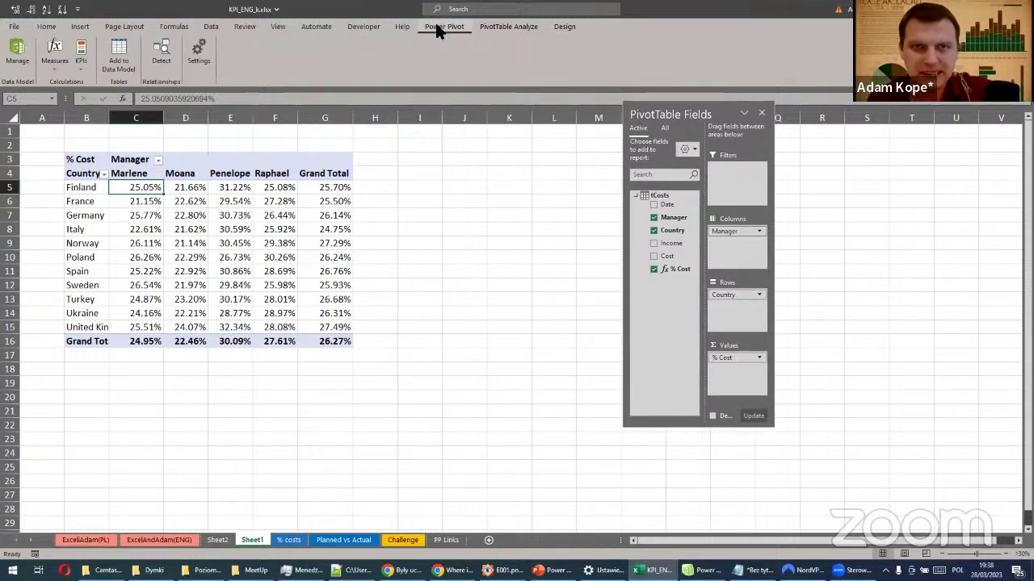
{"action": "left_click", "coordinate": [87, 44]}
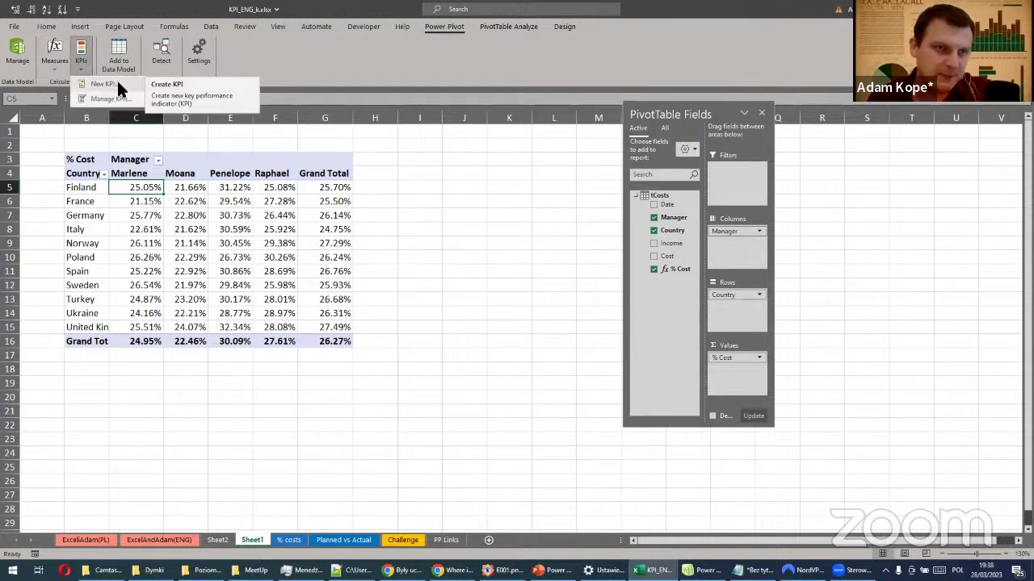
{"action": "left_click", "coordinate": [117, 83]}
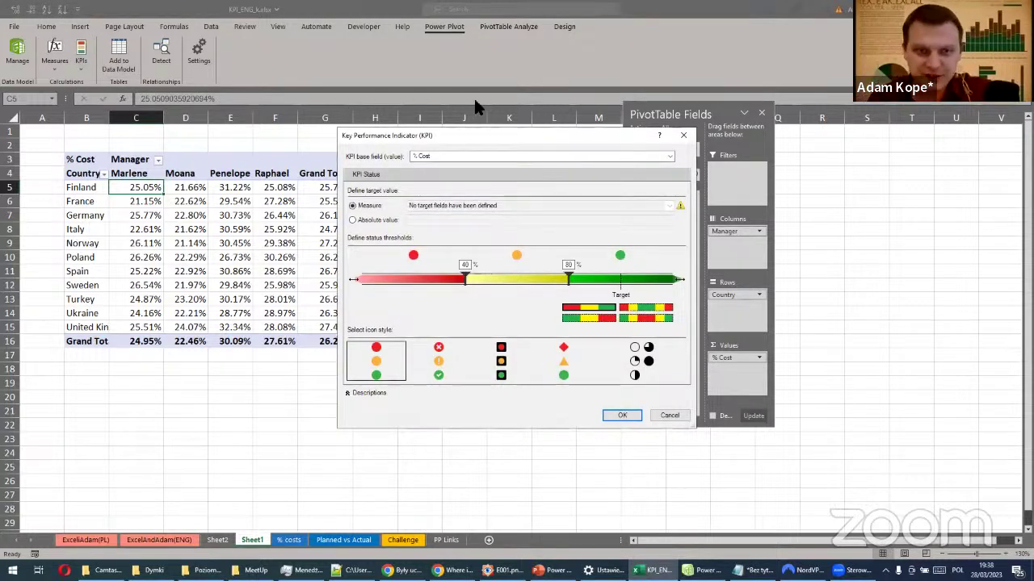
{"action": "left_click", "coordinate": [492, 143]}
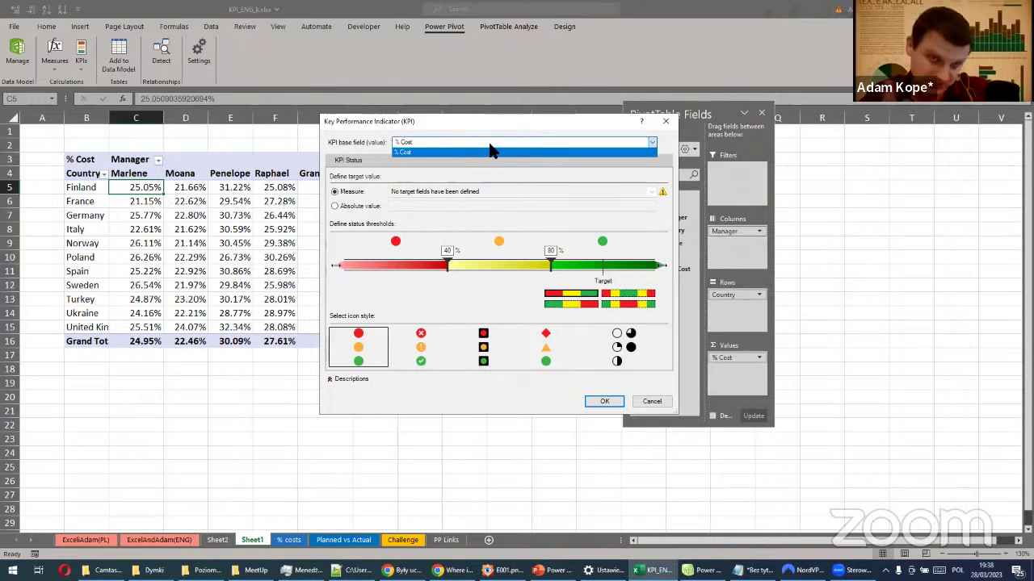
{"action": "left_click", "coordinate": [449, 151]}
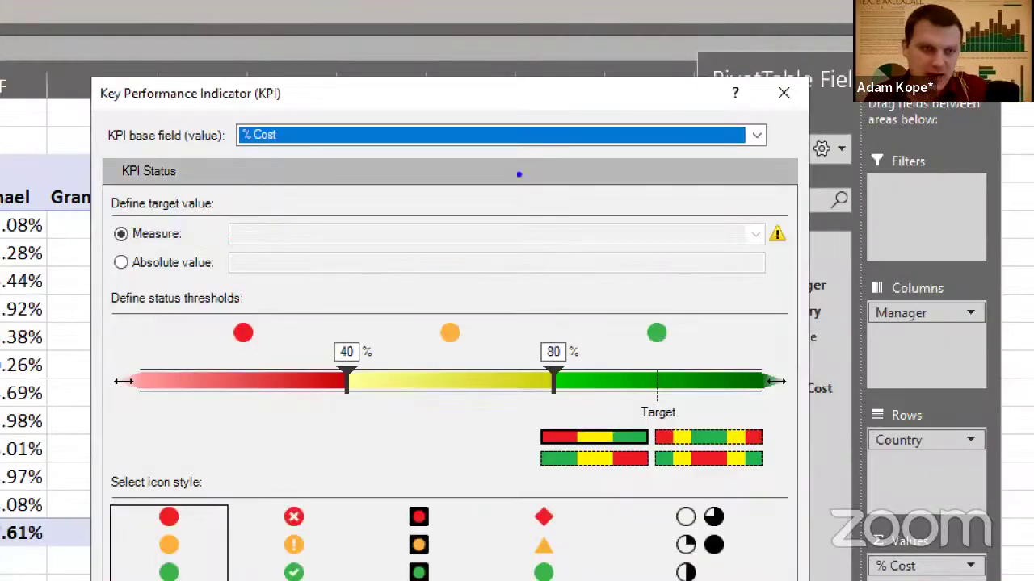
Define the KPI's target as an absolute value instead of a measure
{"action": "left_click_drag", "start_coordinate": [144, 280], "coordinate": [106, 303]}
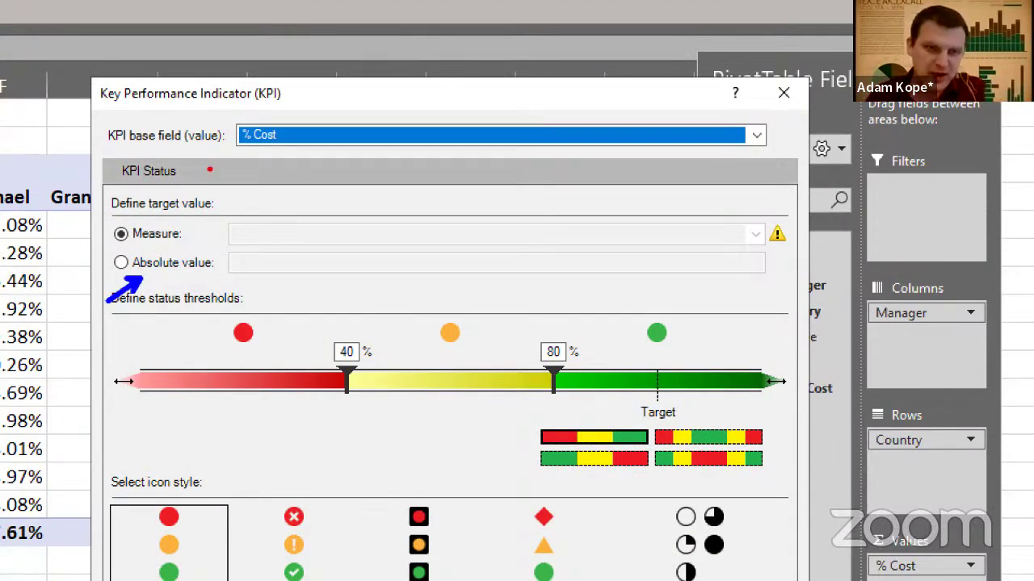
{"action": "left_click_drag", "start_coordinate": [253, 151], "coordinate": [218, 174]}
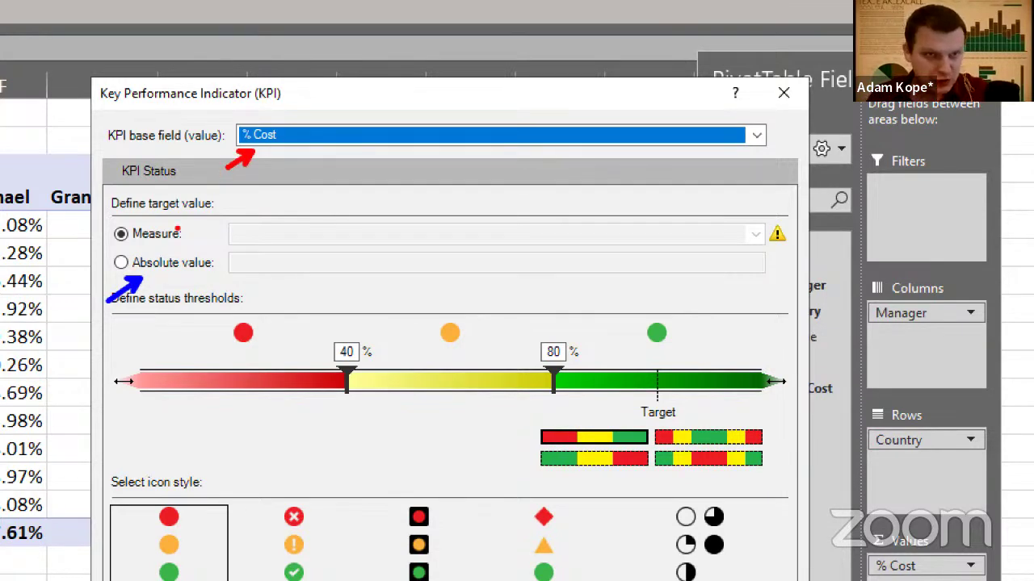
{"action": "left_click_drag", "start_coordinate": [207, 235], "coordinate": [187, 233]}
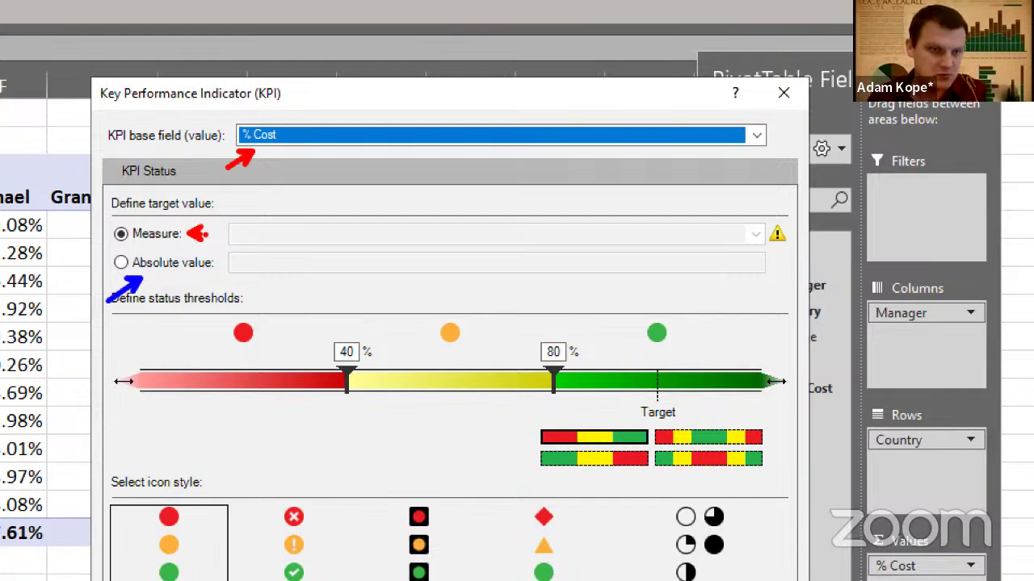
{"action": "key", "text": "Escape"}
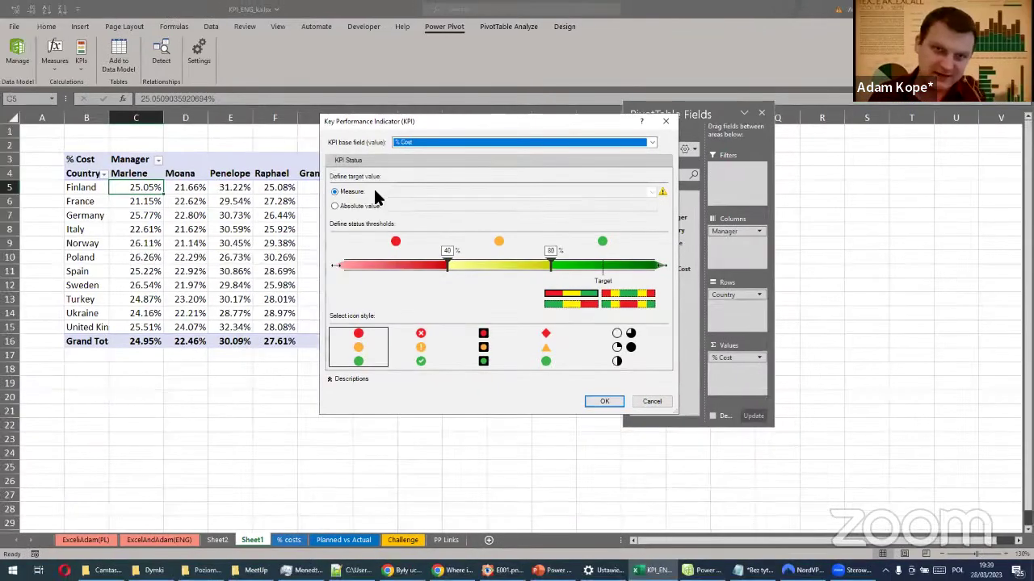
{"action": "left_click", "coordinate": [361, 207]}
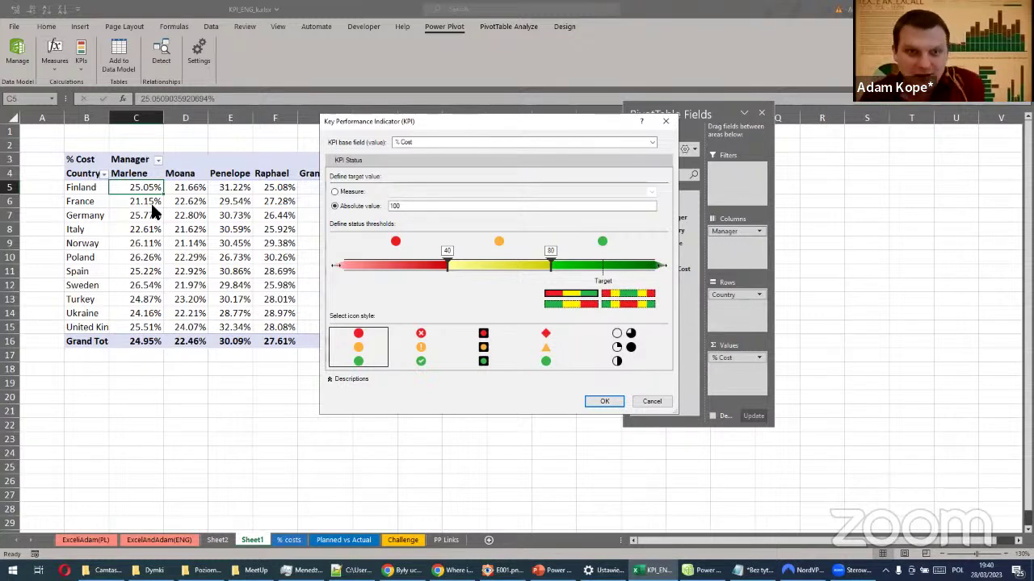
Try to set the KPI's absolute target value to 20%
{"action": "left_click_drag", "start_coordinate": [419, 205], "coordinate": [374, 205]}
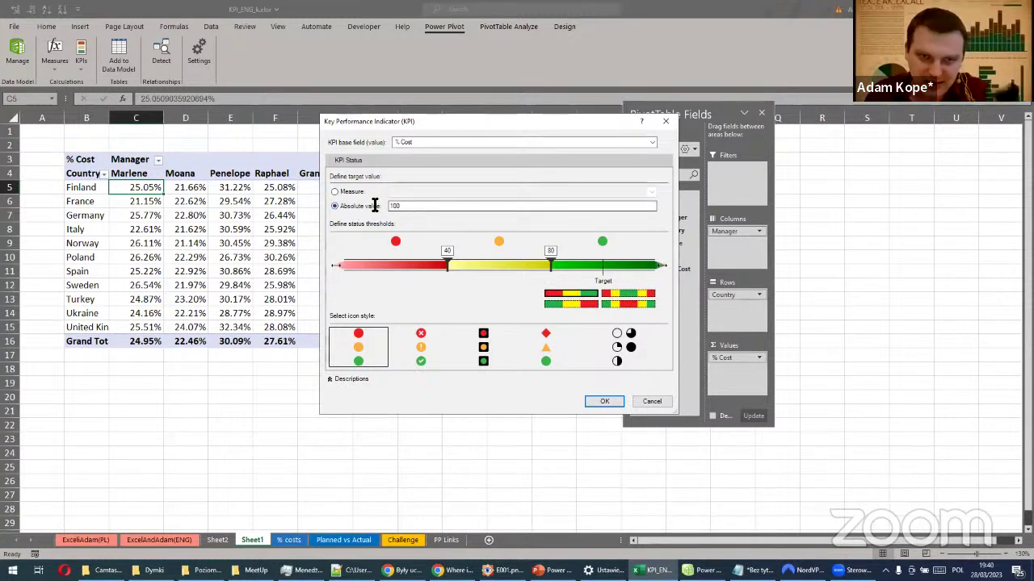
{"action": "type", "text": "20%"}
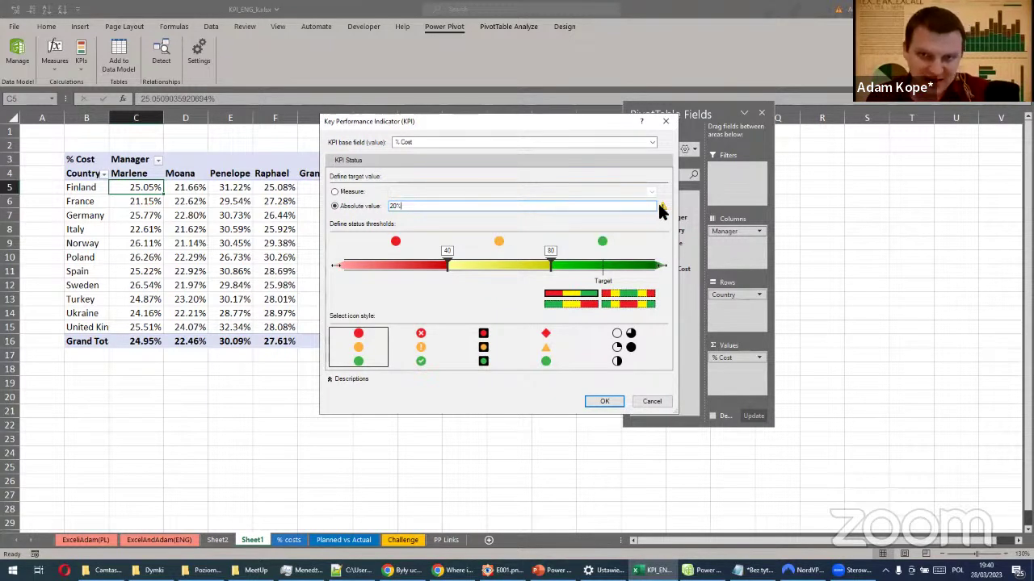
{"action": "mouse_move", "coordinate": [660, 209]}
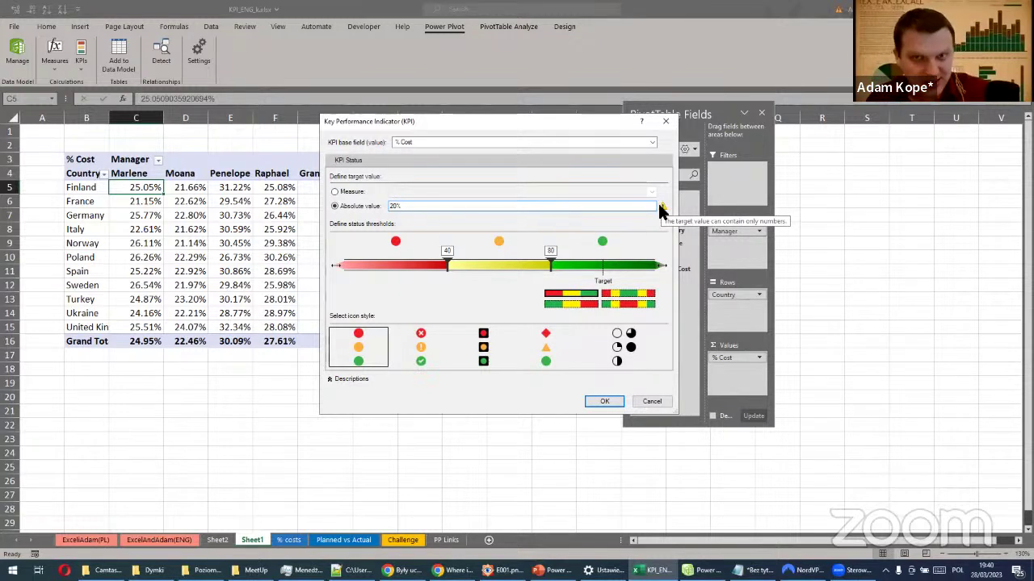
Set the KPI's absolute target value to 0.2 and update the threshold scale
{"action": "left_click_drag", "start_coordinate": [526, 210], "coordinate": [344, 209]}
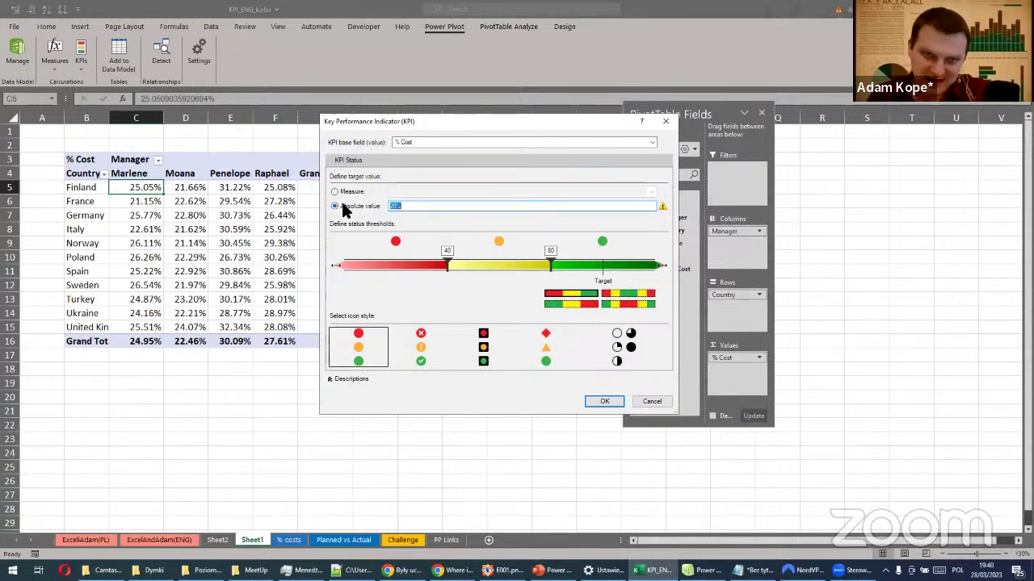
{"action": "type", "text": "0.2"}
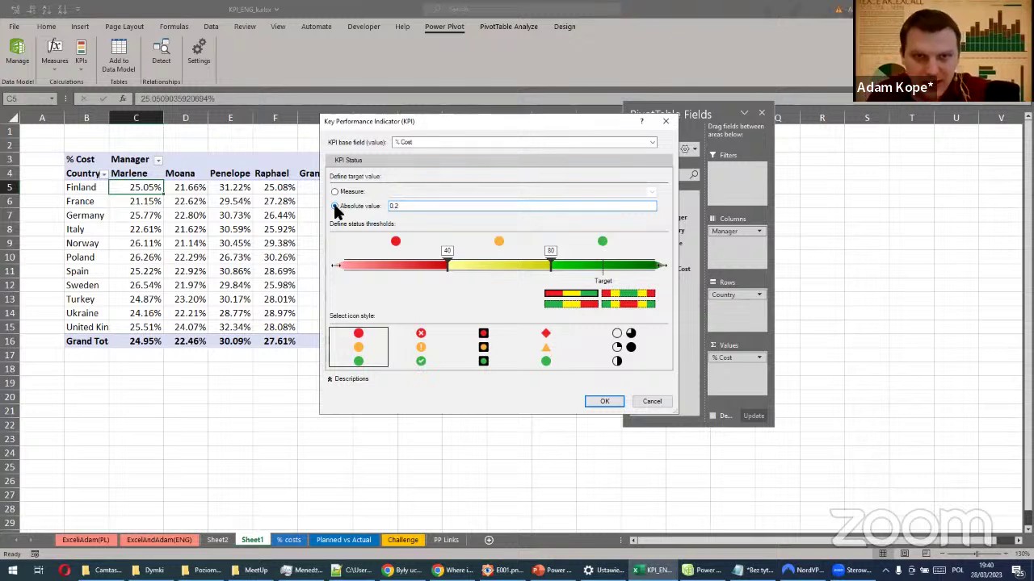
{"action": "left_click", "coordinate": [439, 142]}
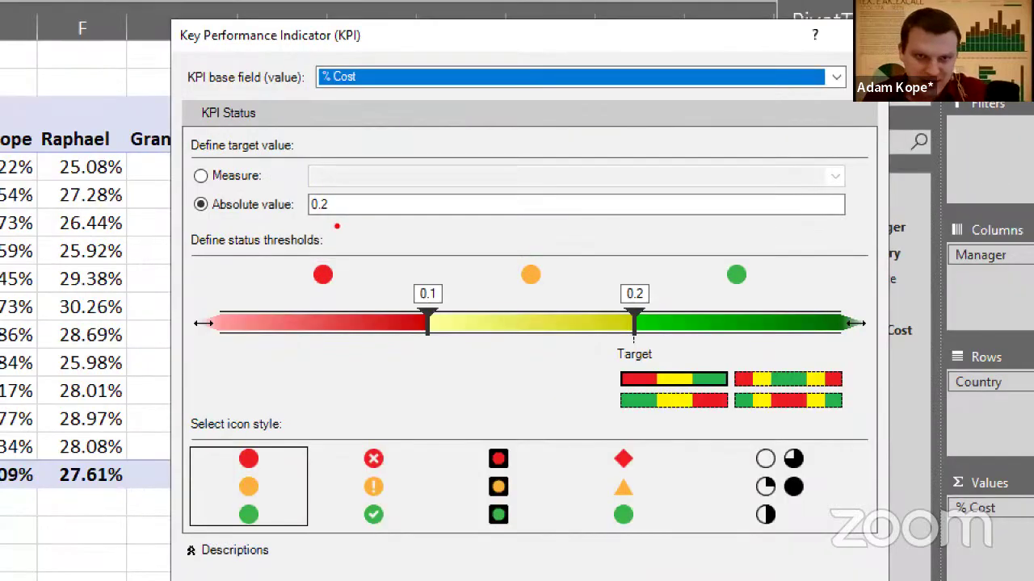
{"action": "left_click_drag", "start_coordinate": [652, 281], "coordinate": [686, 264]}
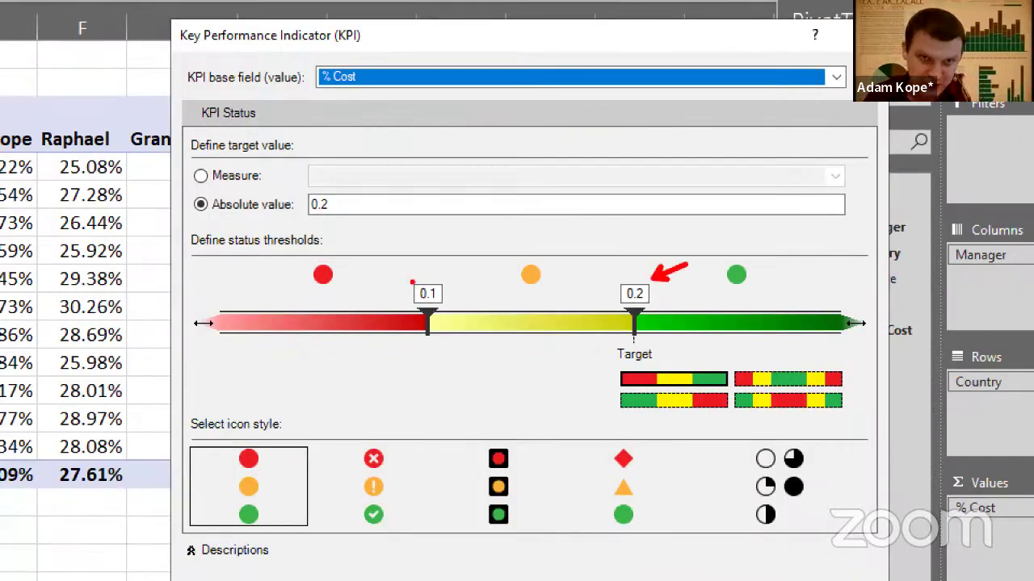
{"action": "left_click_drag", "start_coordinate": [361, 218], "coordinate": [408, 279]}
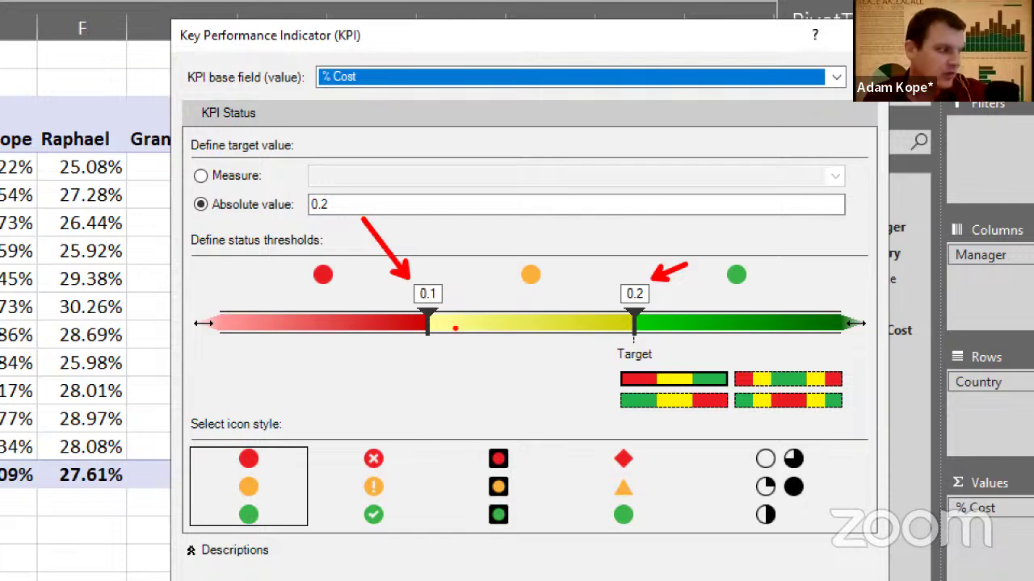
{"action": "key", "text": "Escape"}
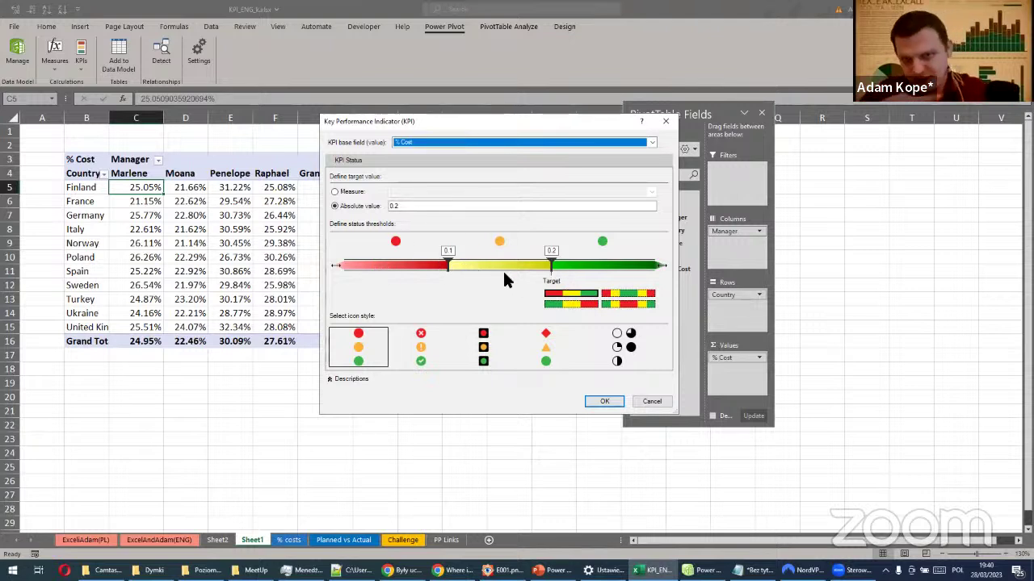
Reverse the status colours to green, yellow, red and set the lower threshold to 0.25 and the upper one to 0.3
{"action": "left_click", "coordinate": [570, 303]}
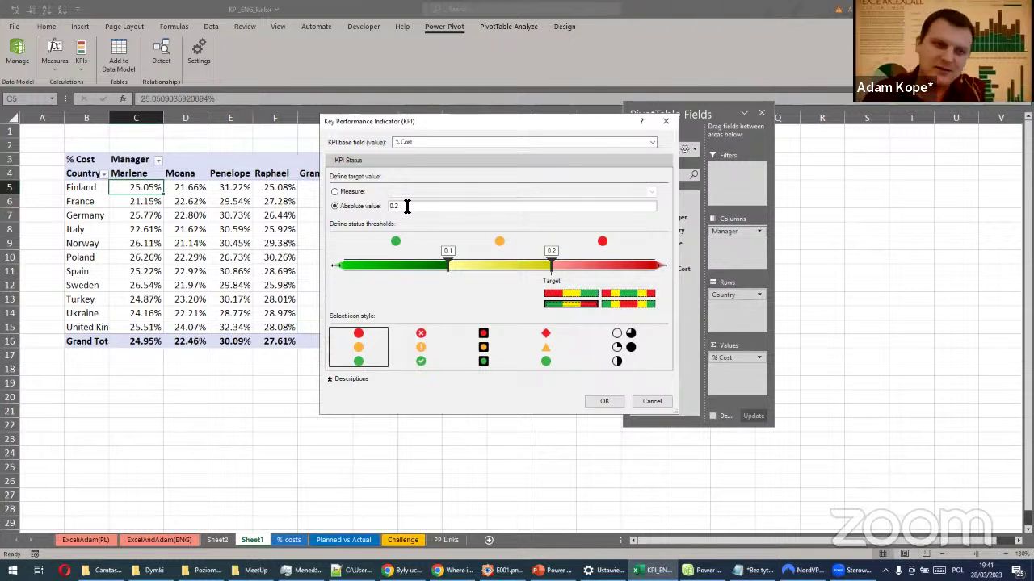
{"action": "left_click", "coordinate": [453, 252]}
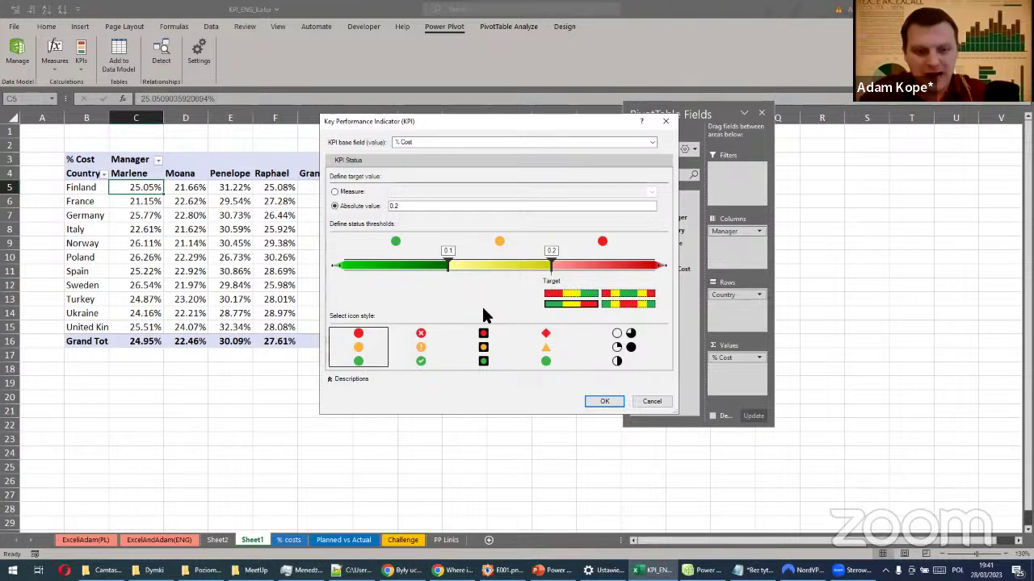
{"action": "key", "text": "BackSpace"}
{"action": "type", "text": "2"}
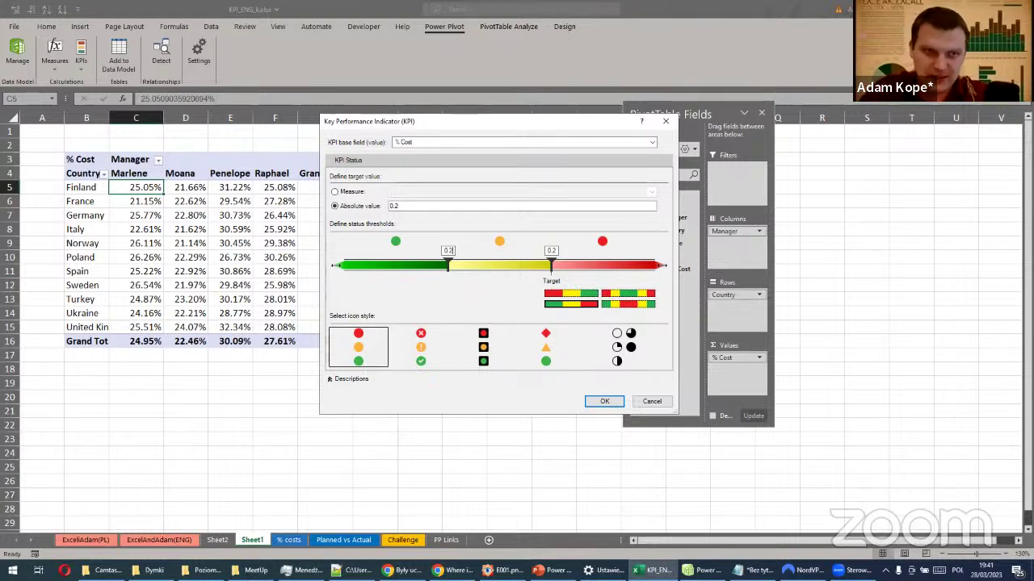
{"action": "type", "text": "5"}
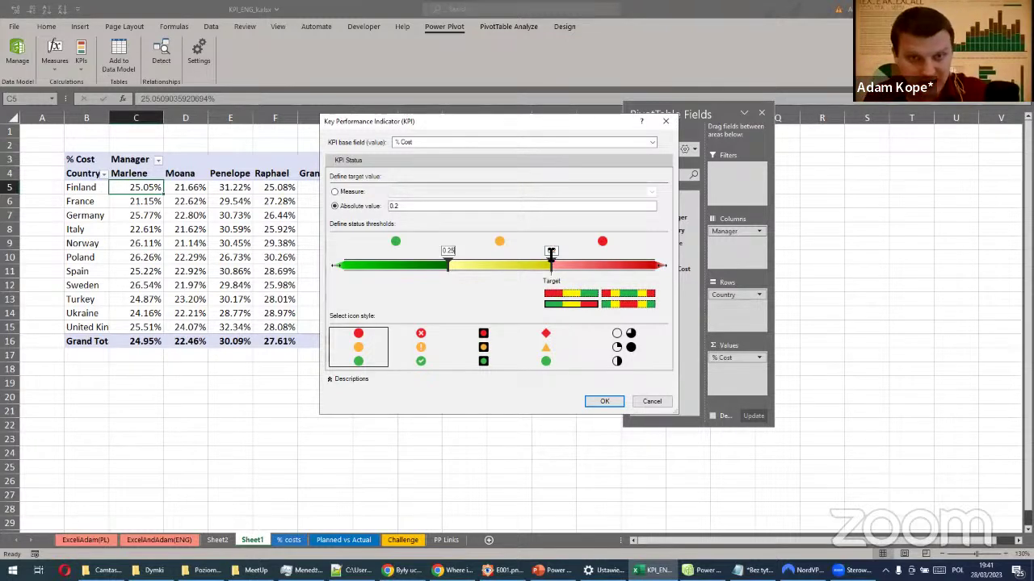
{"action": "left_click", "coordinate": [555, 251]}
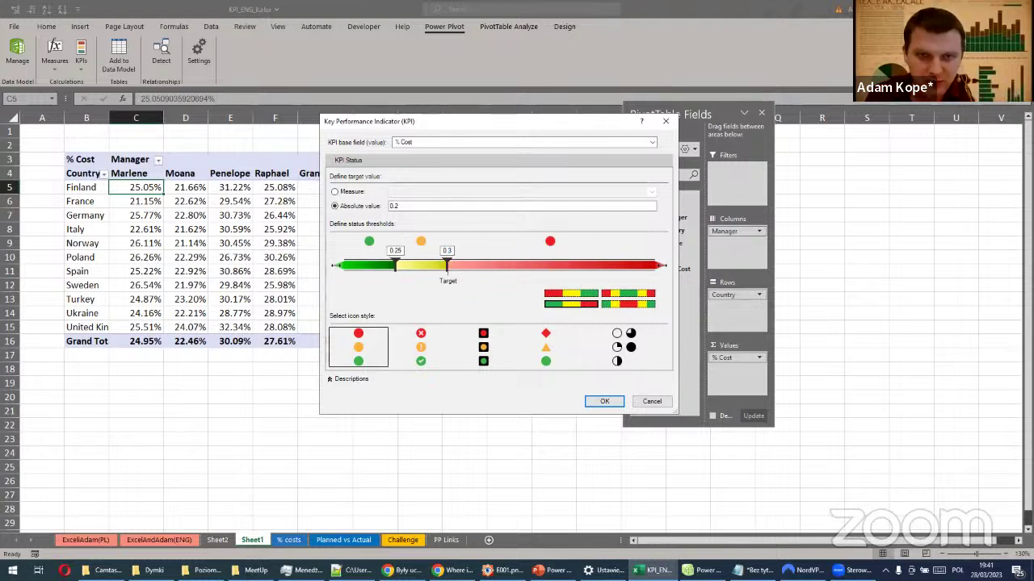
Adjust both ends of the status threshold scale to spread the green, yellow and red bands around 0.25 and 0.3
{"action": "left_click", "coordinate": [478, 271]}
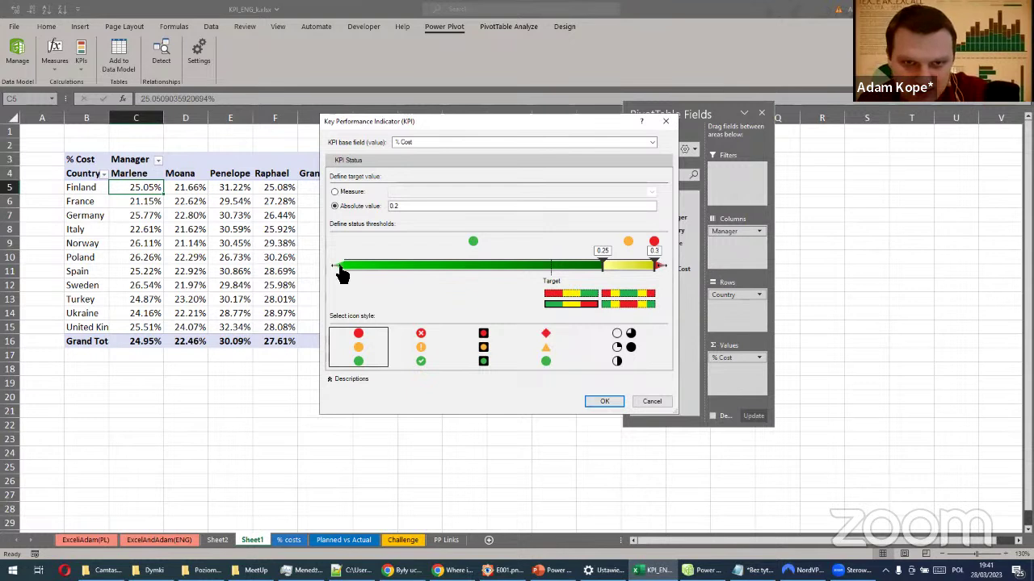
{"action": "left_click_drag", "start_coordinate": [339, 265], "coordinate": [348, 267]}
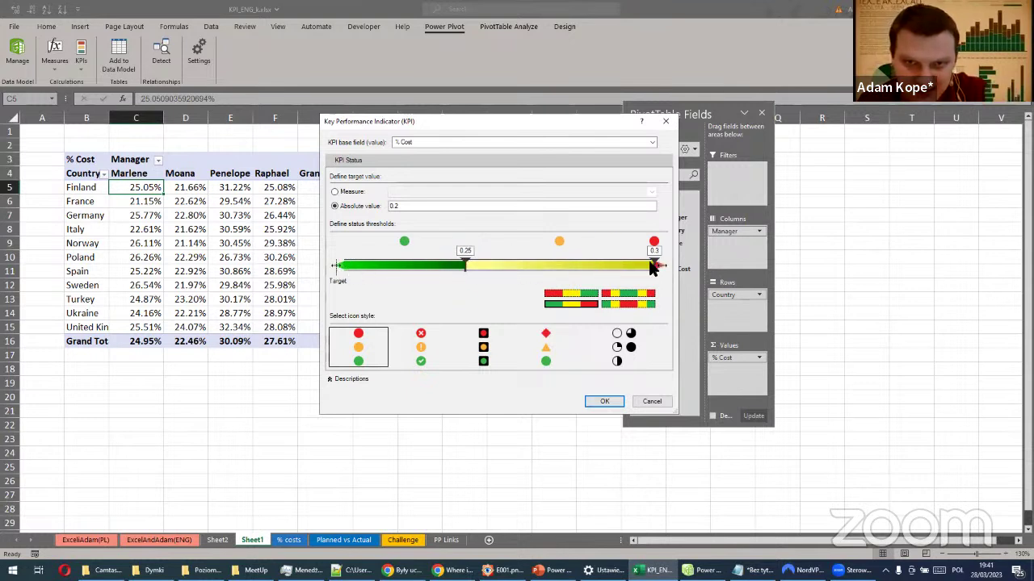
{"action": "left_click_drag", "start_coordinate": [658, 268], "coordinate": [711, 274]}
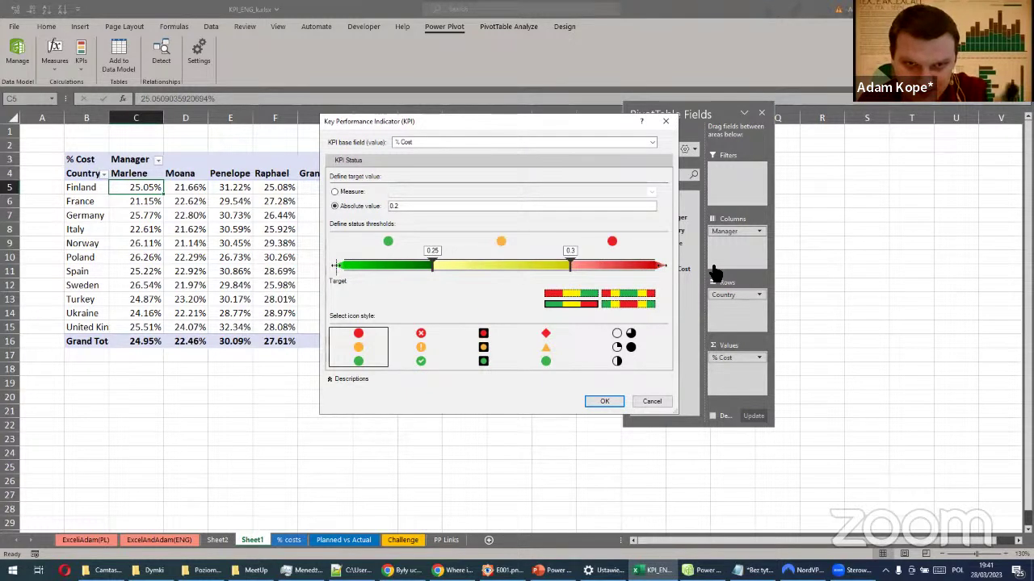
{"action": "left_click_drag", "start_coordinate": [339, 270], "coordinate": [302, 266]}
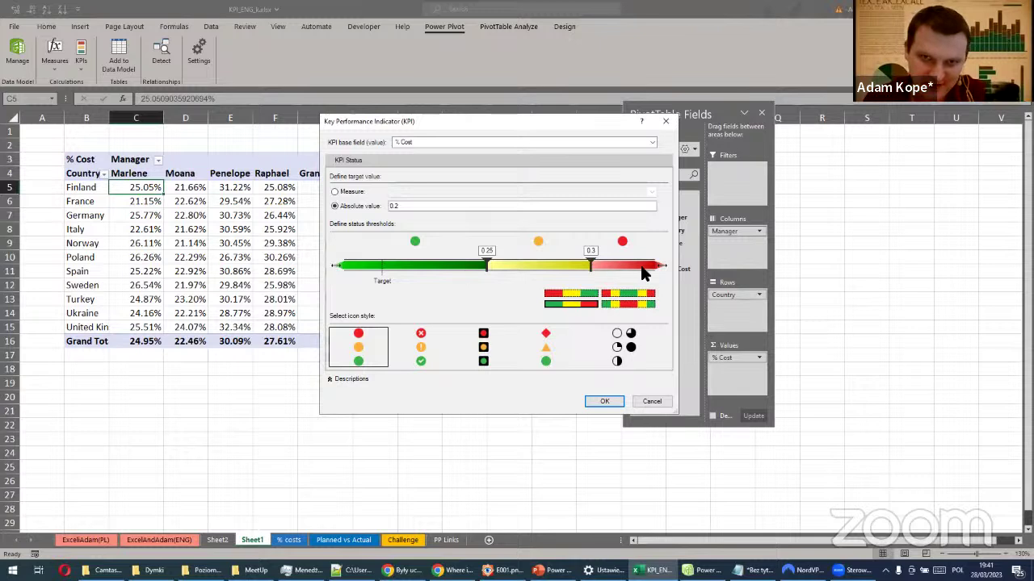
{"action": "left_click_drag", "start_coordinate": [662, 272], "coordinate": [679, 270]}
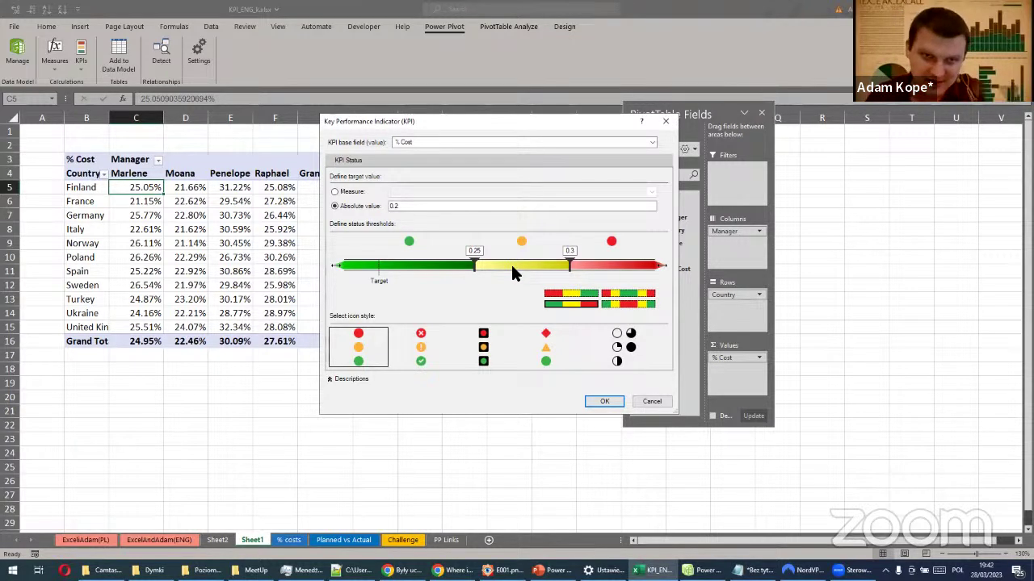
{"action": "key", "text": "ctrl+2"}
{"action": "left_click_drag", "start_coordinate": [380, 272], "coordinate": [391, 283]}
{"action": "left_click_drag", "start_coordinate": [402, 206], "coordinate": [408, 214]}
{"action": "left_click_drag", "start_coordinate": [437, 280], "coordinate": [465, 284]}
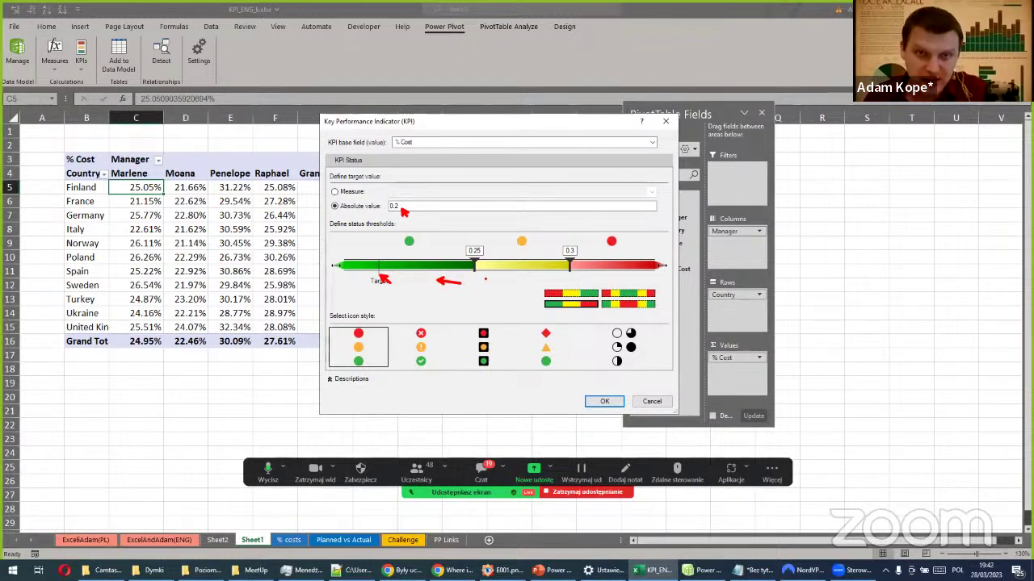
{"action": "left_click_drag", "start_coordinate": [475, 278], "coordinate": [572, 282]}
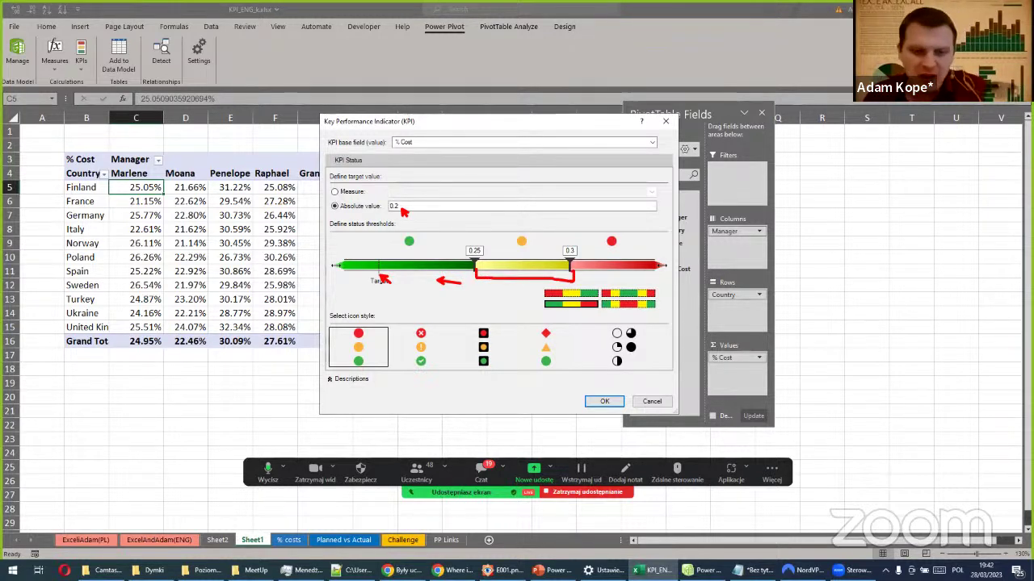
{"action": "key", "text": "ctrl+z"}
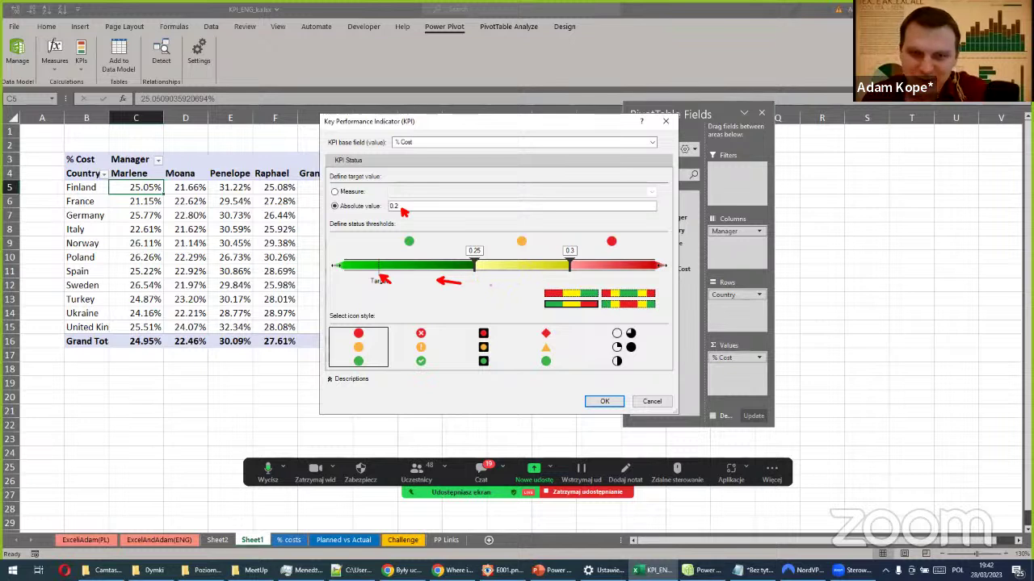
{"action": "mouse_move", "coordinate": [472, 269]}
{"action": "left_mouse_down"}
{"action": "mouse_move", "coordinate": [475, 282]}
{"action": "mouse_move", "coordinate": [514, 283]}
{"action": "mouse_move", "coordinate": [570, 283]}
{"action": "mouse_move", "coordinate": [575, 272]}
{"action": "left_mouse_up"}
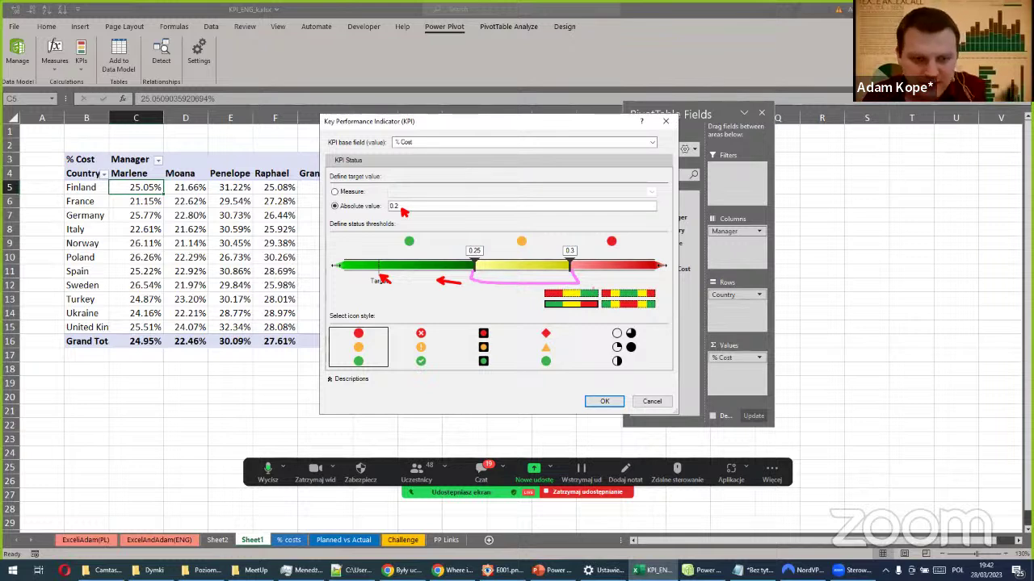
{"action": "left_click_drag", "start_coordinate": [571, 273], "coordinate": [671, 284]}
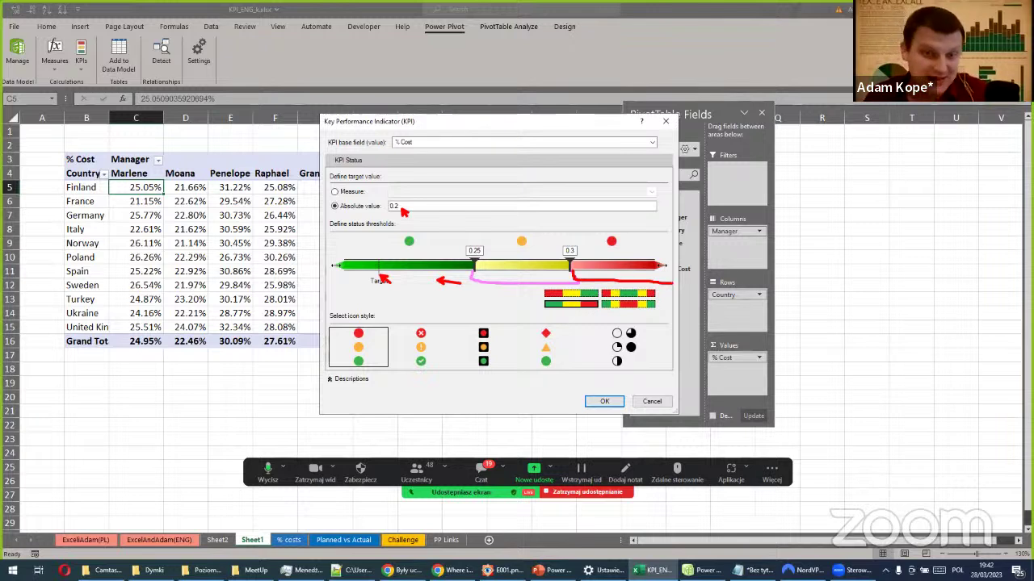
{"action": "key", "text": "Escape"}
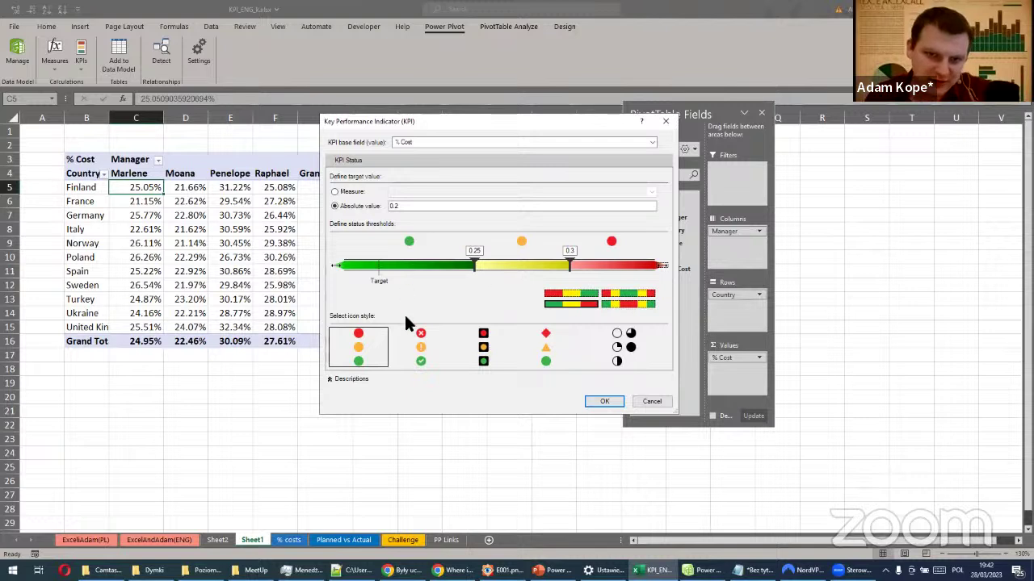
Choose the circled cross, exclamation mark and check mark icon style, keep % Cost as the base field, and create the KPI
{"action": "left_click", "coordinate": [425, 337]}
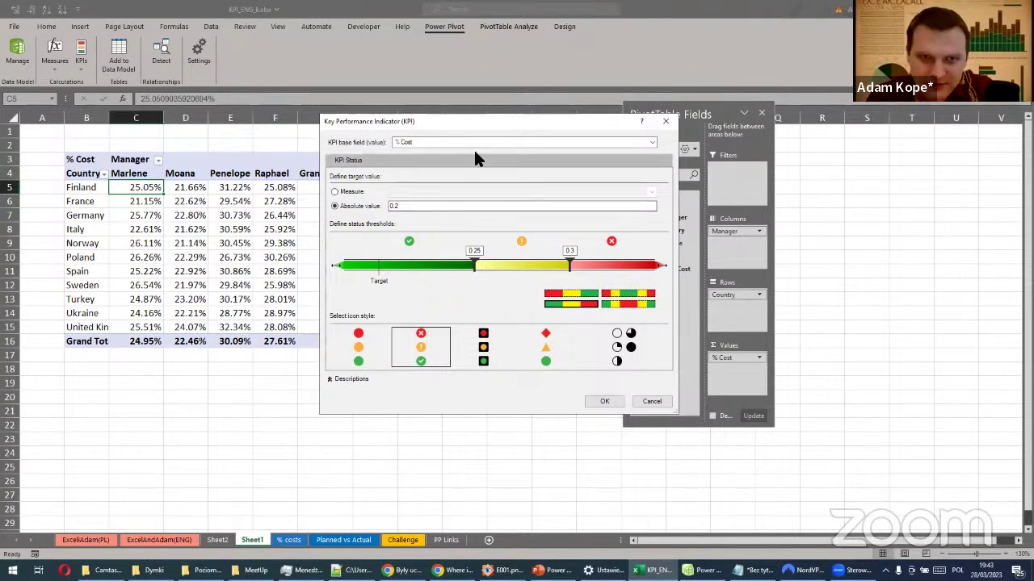
{"action": "left_click", "coordinate": [436, 142]}
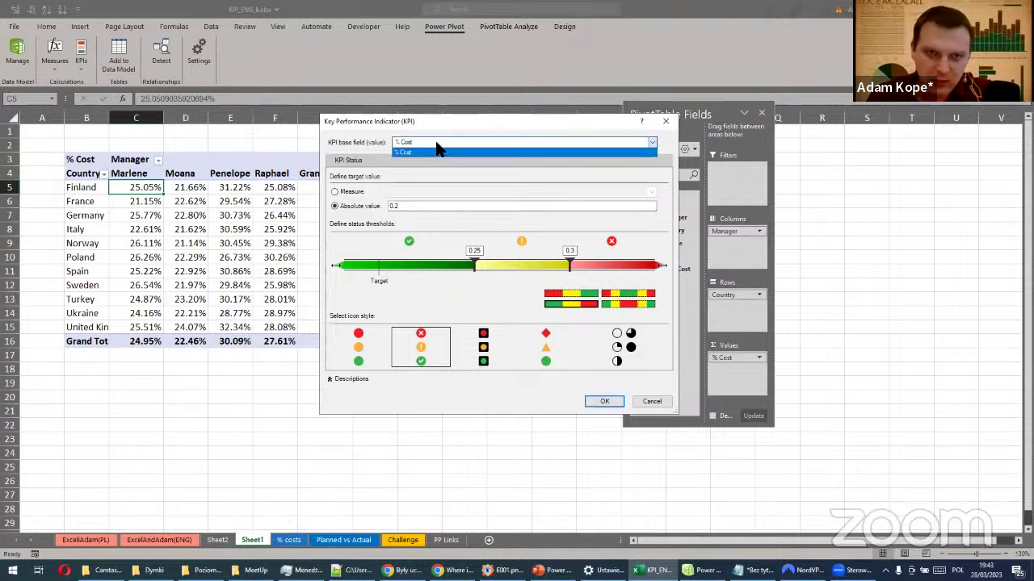
{"action": "left_click", "coordinate": [441, 152]}
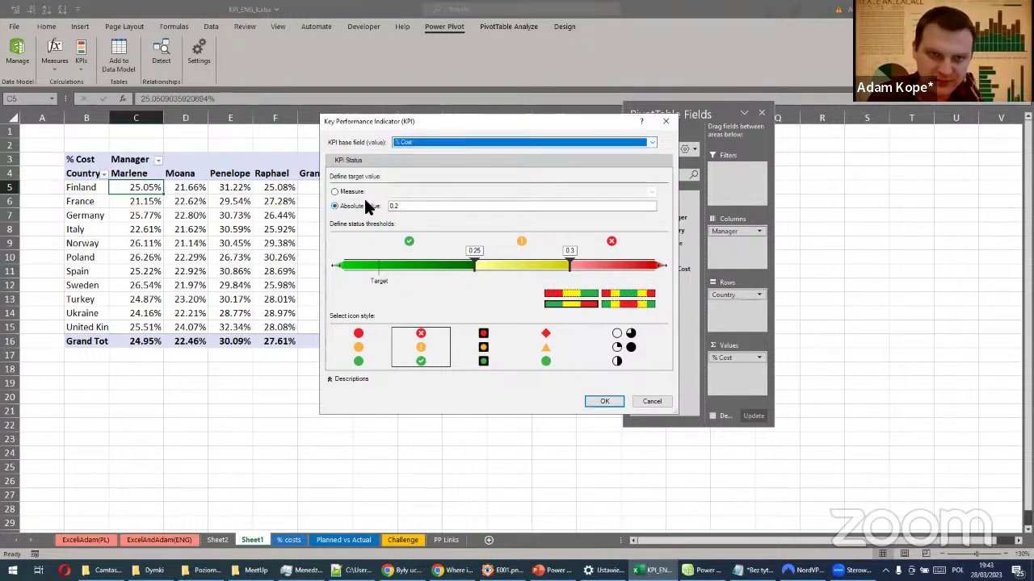
{"action": "left_click", "coordinate": [407, 206]}
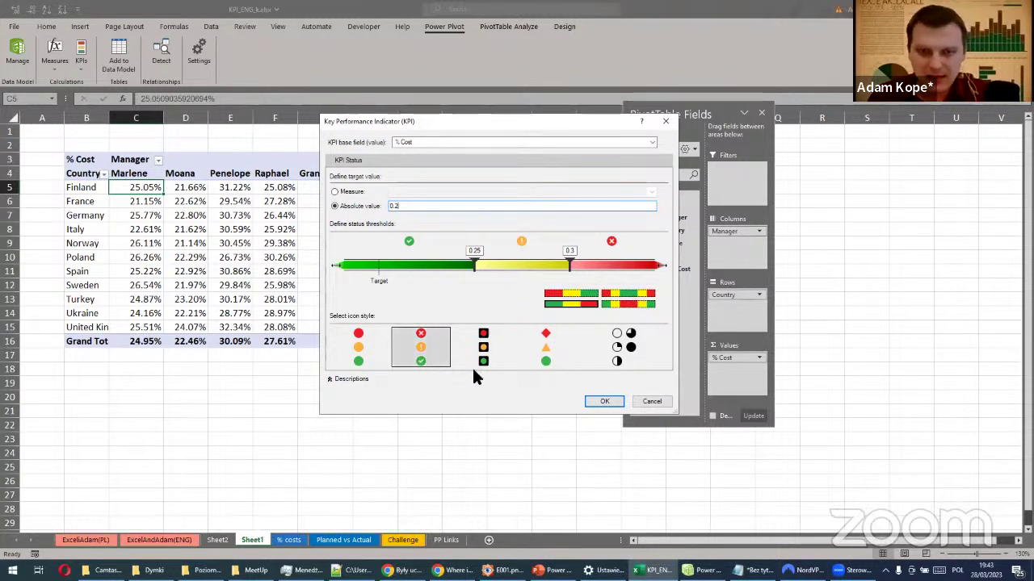
{"action": "left_click", "coordinate": [601, 403]}
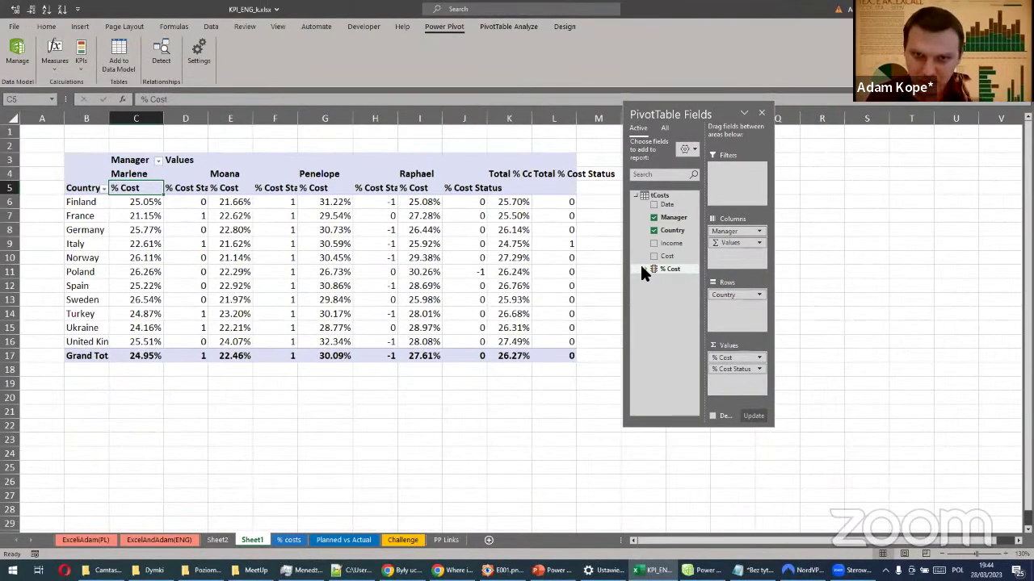
Expand the % Cost KPI in a widened fields pane and add its Goal to the PivotTable, selecting the first manager's goal values
{"action": "left_click", "coordinate": [644, 269]}
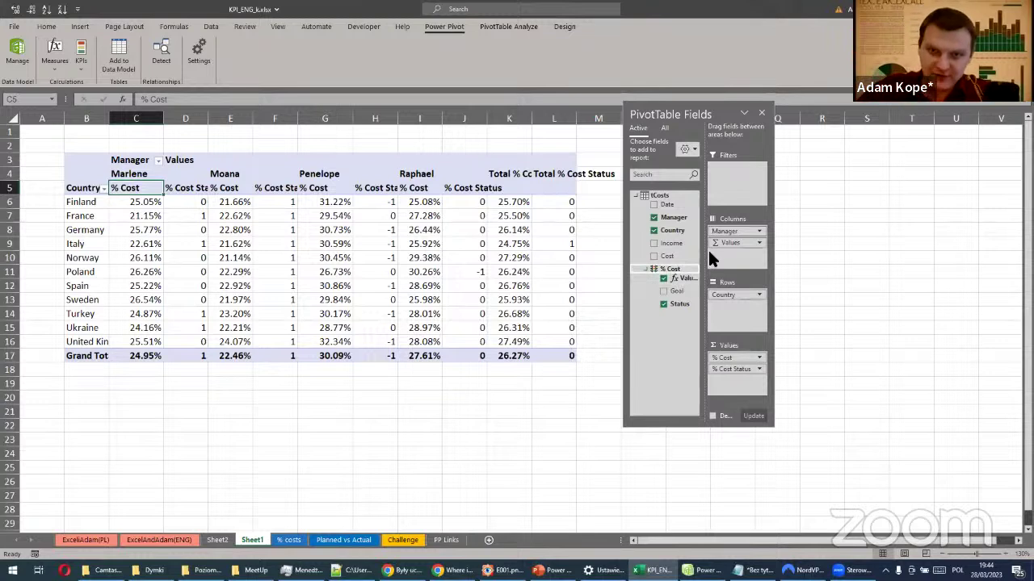
{"action": "left_click_drag", "start_coordinate": [776, 269], "coordinate": [819, 268]}
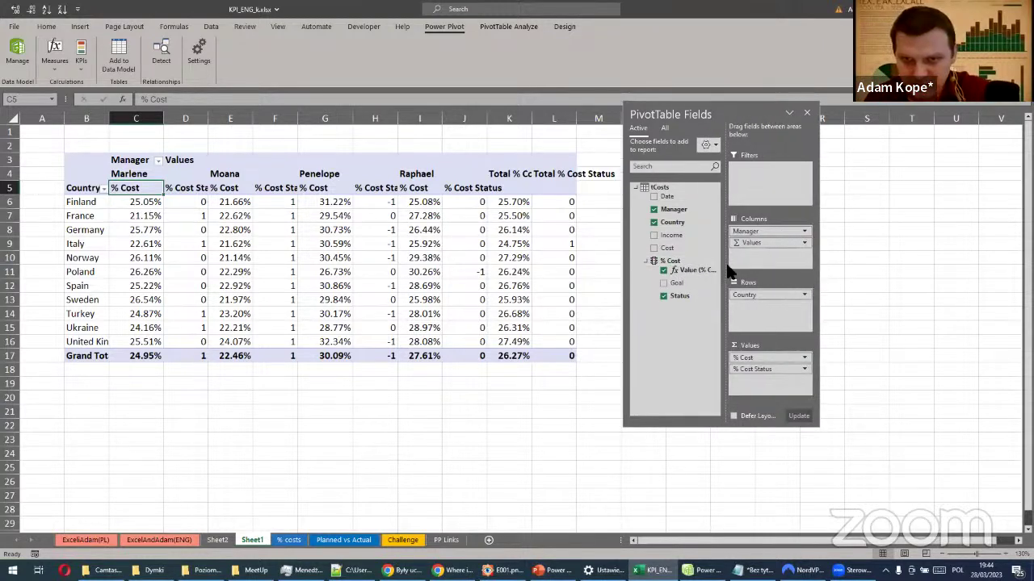
{"action": "left_click_drag", "start_coordinate": [721, 264], "coordinate": [750, 265]}
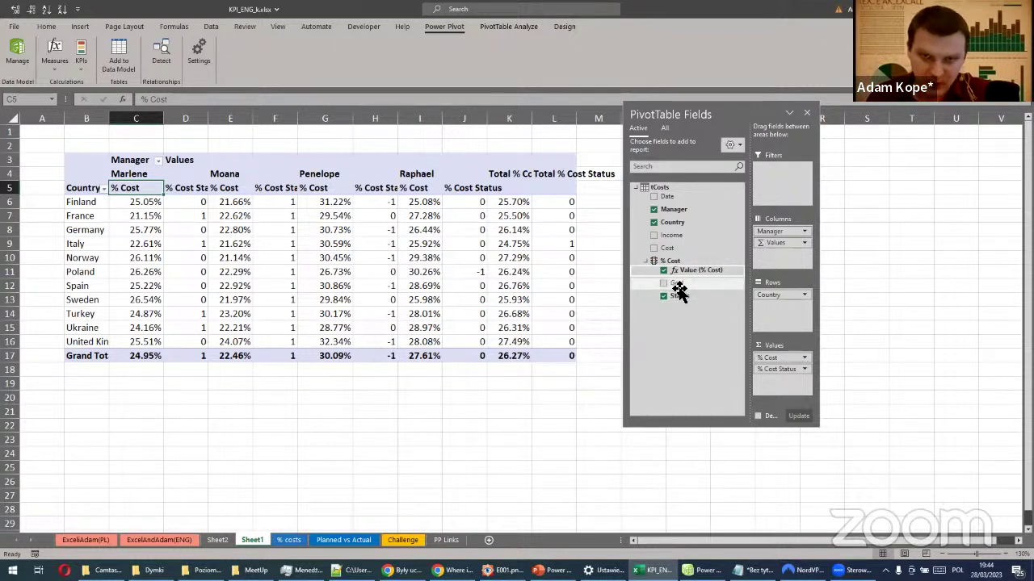
{"action": "left_click", "coordinate": [662, 283]}
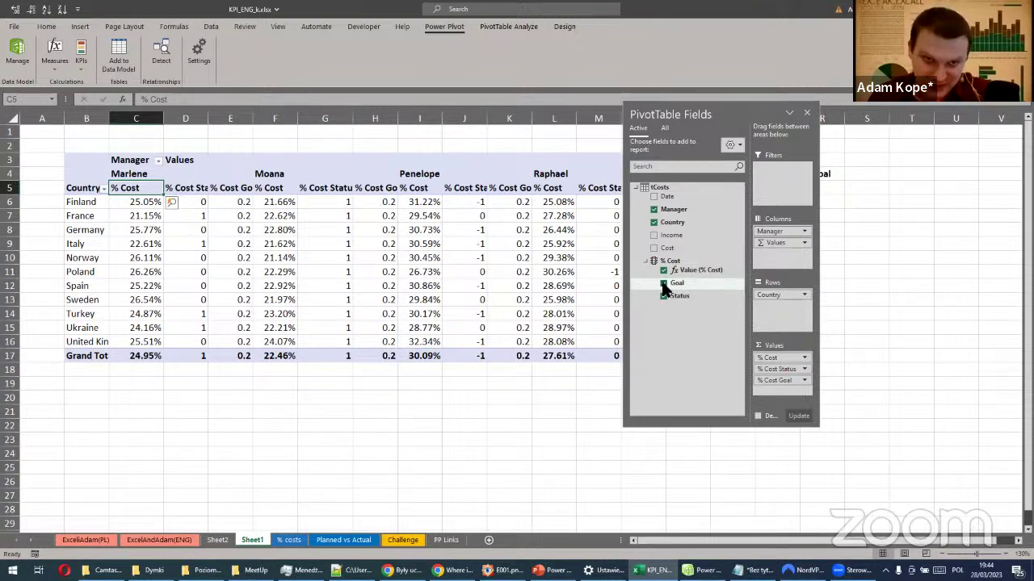
{"action": "left_click_drag", "start_coordinate": [237, 206], "coordinate": [227, 325]}
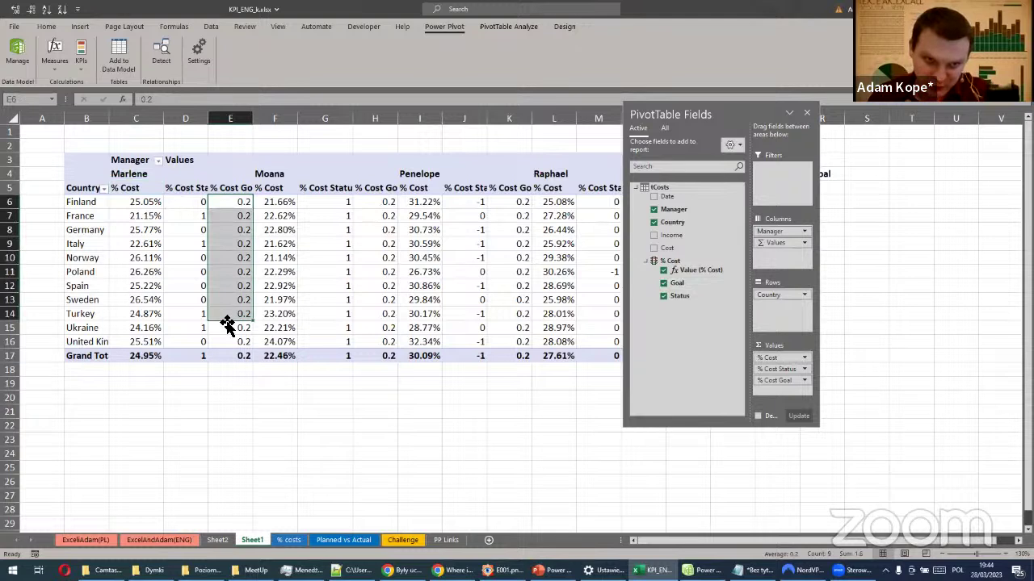
Remove the % Cost Goal from the PivotTable, then take Status out and add it back to display its KPI icons
{"action": "left_click", "coordinate": [663, 283]}
{"action": "left_click", "coordinate": [663, 296]}
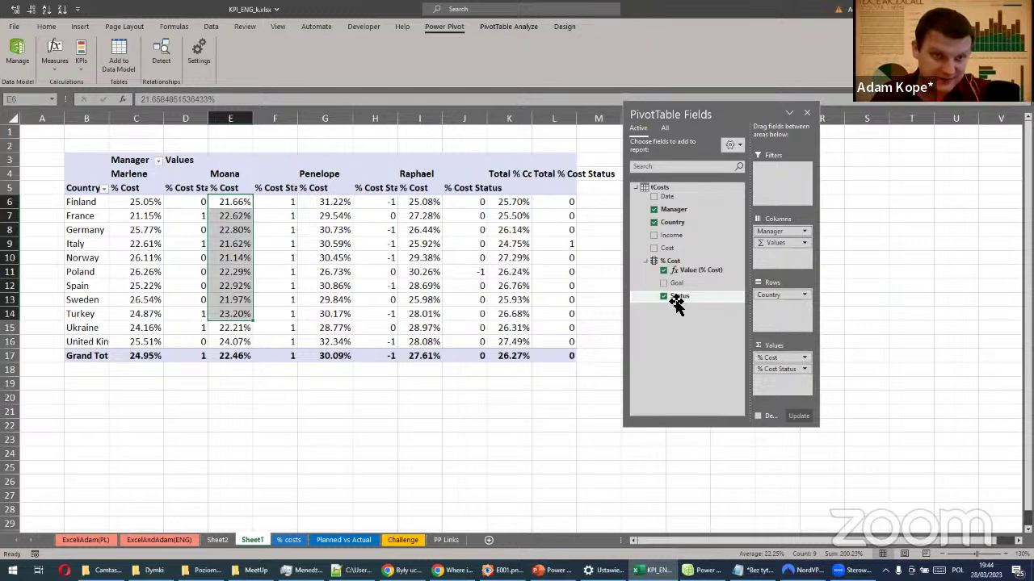
{"action": "left_click", "coordinate": [187, 215]}
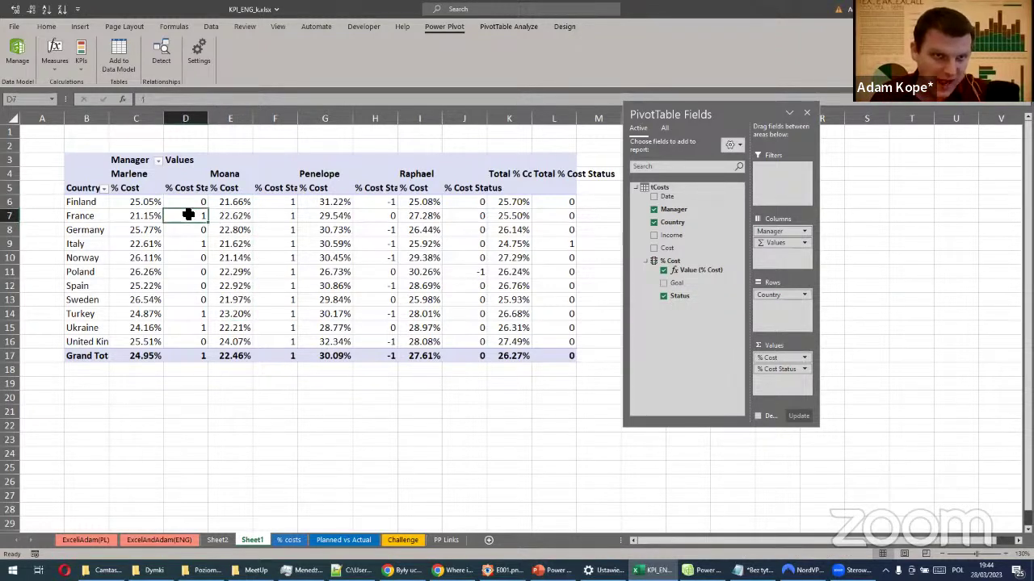
{"action": "left_click", "coordinate": [374, 200]}
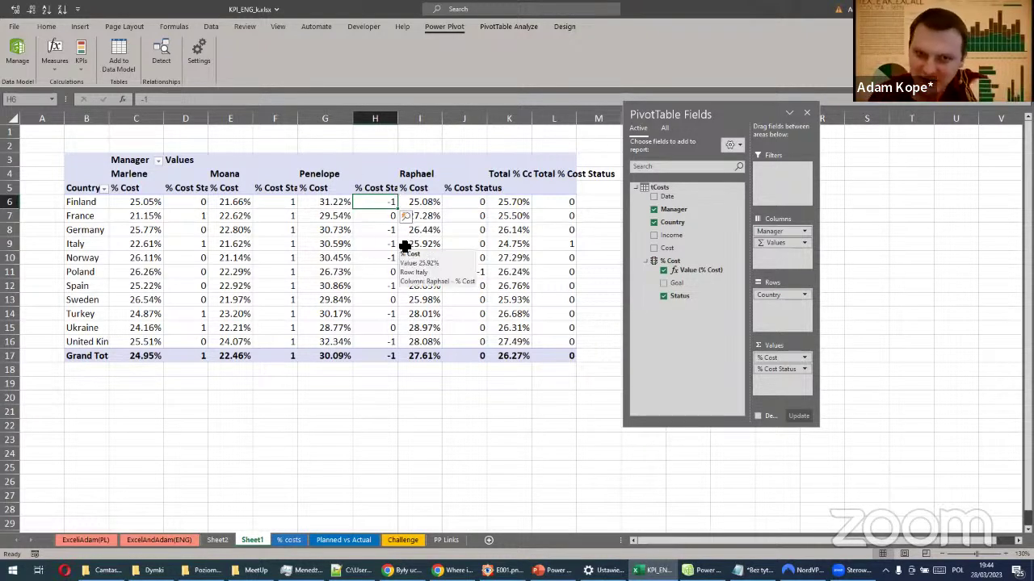
{"action": "left_click", "coordinate": [662, 296]}
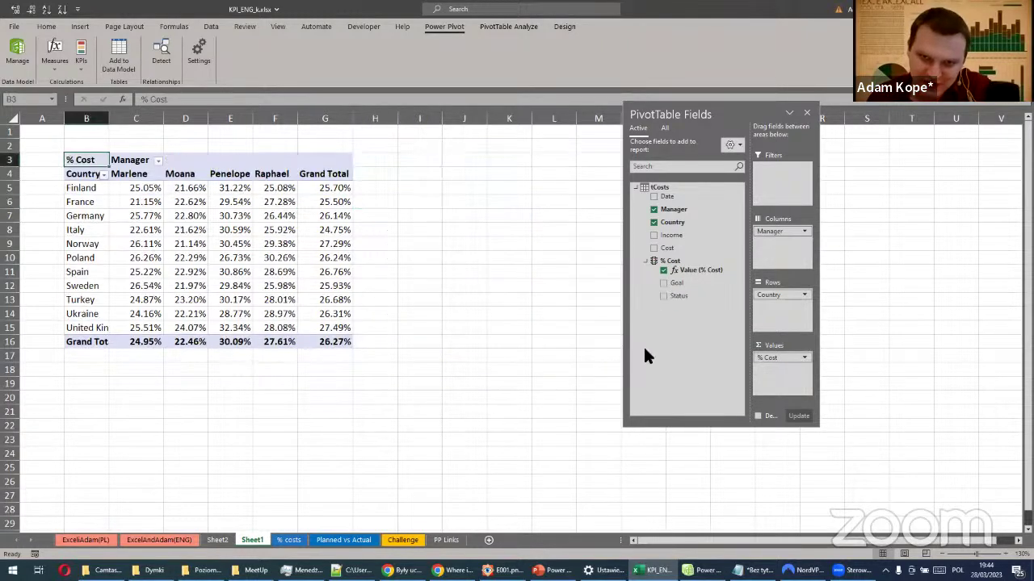
{"action": "left_click", "coordinate": [662, 296]}
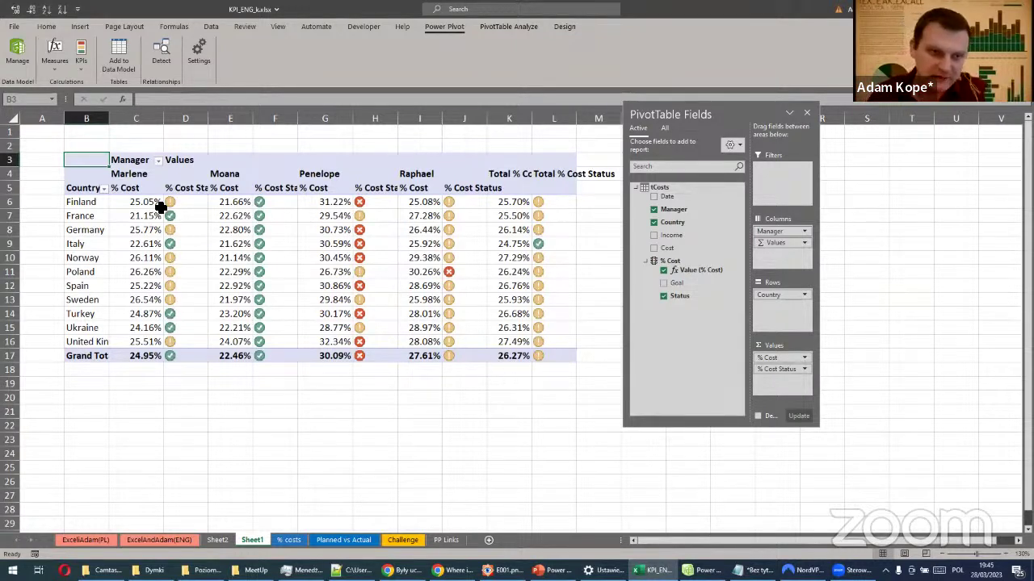
Widen the first % Cost Status column and rename its header as KPI
{"action": "left_click_drag", "start_coordinate": [175, 201], "coordinate": [183, 359]}
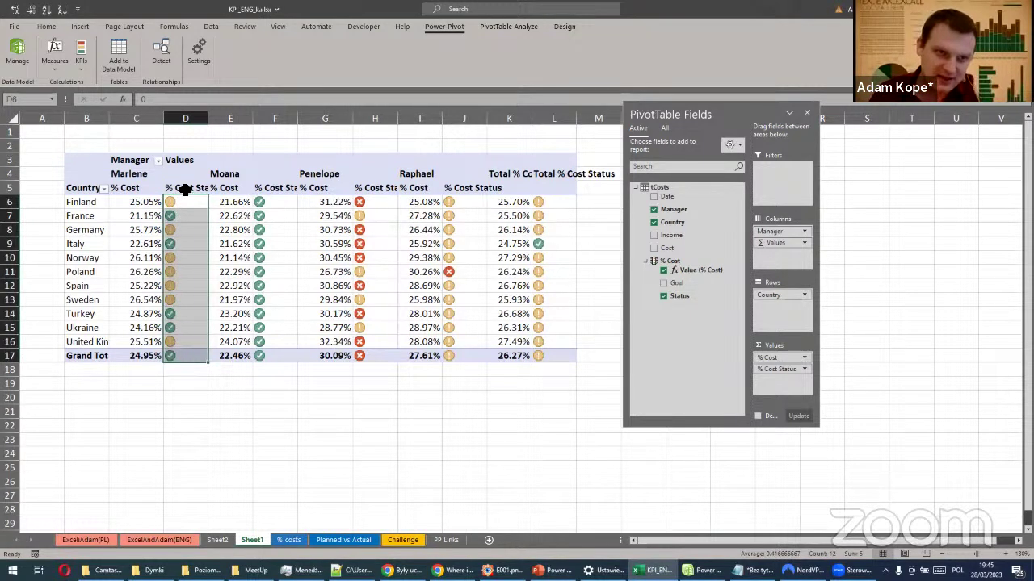
{"action": "left_click", "coordinate": [184, 189]}
{"action": "left_click_drag", "start_coordinate": [207, 119], "coordinate": [231, 119]}
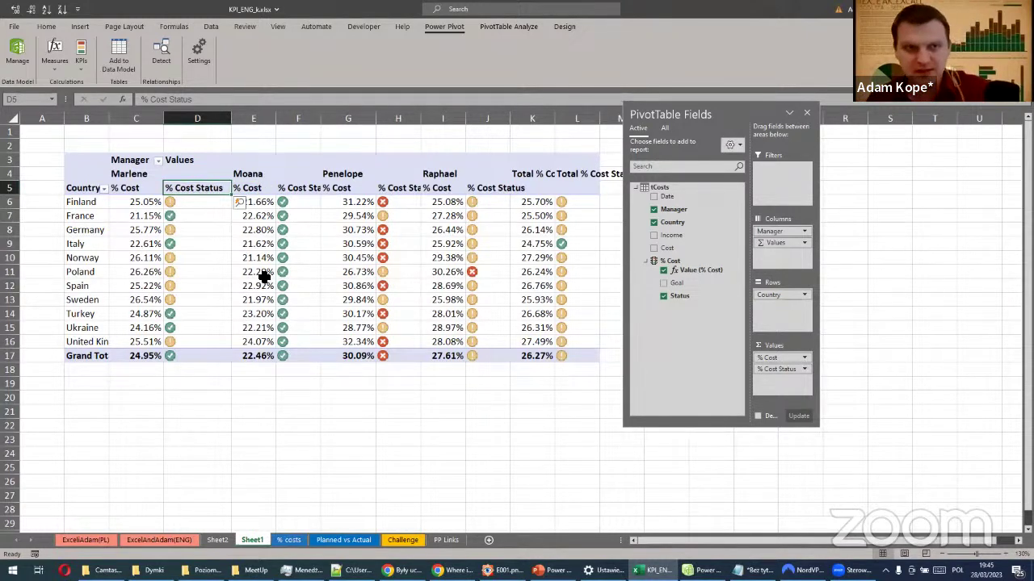
{"action": "type", "text": "KP"}
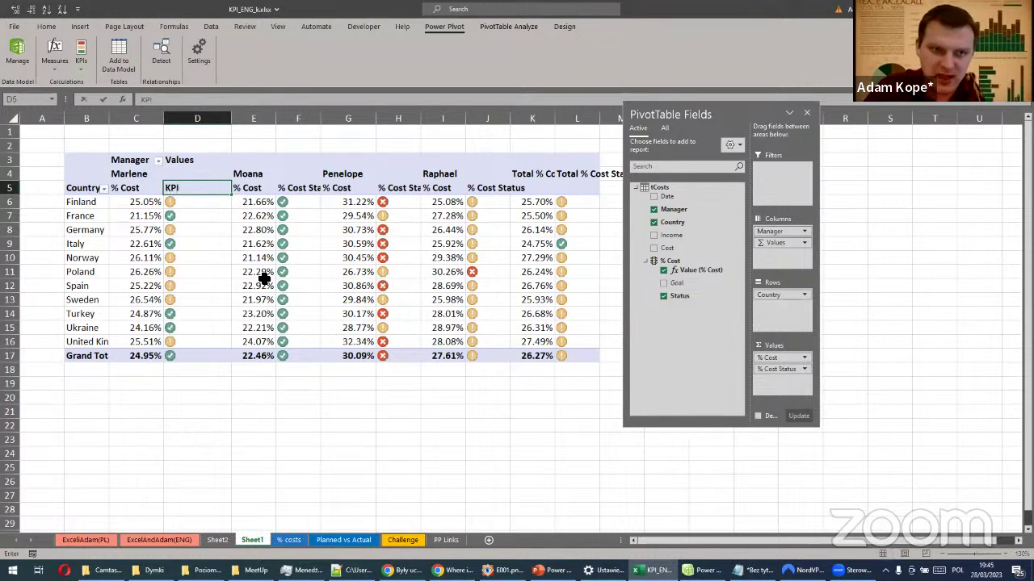
{"action": "type", "text": "I"}
{"action": "key", "text": "Return"}
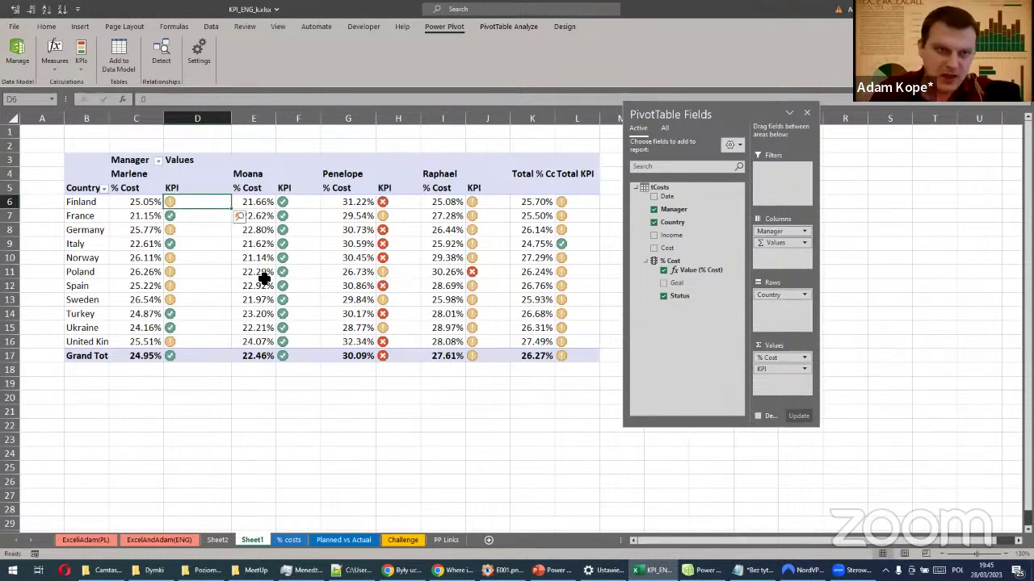
Autofit the widths of columns D through L to their contents
{"action": "left_click", "coordinate": [305, 187]}
{"action": "left_click", "coordinate": [386, 191]}
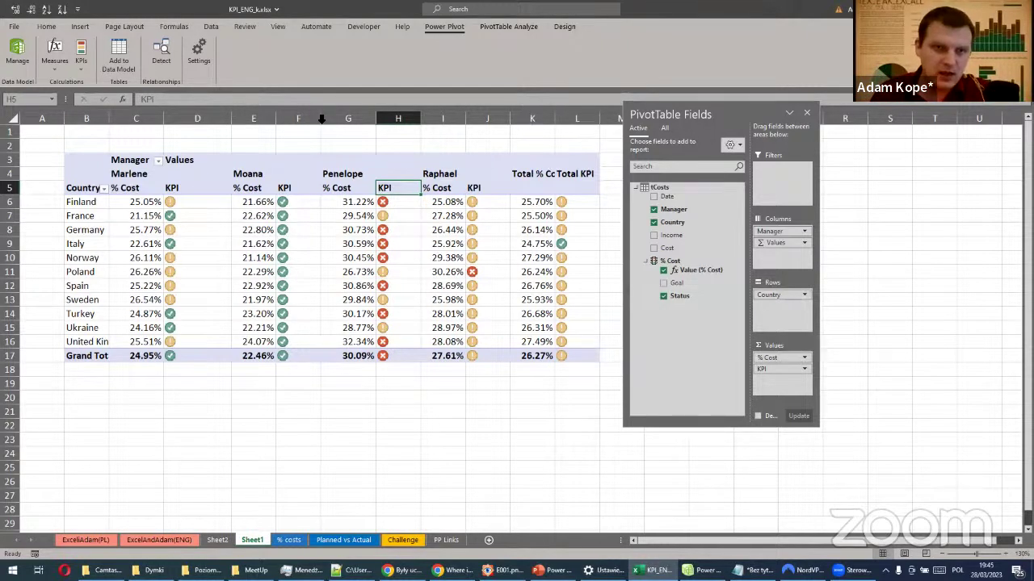
{"action": "left_click_drag", "start_coordinate": [193, 119], "coordinate": [594, 119]}
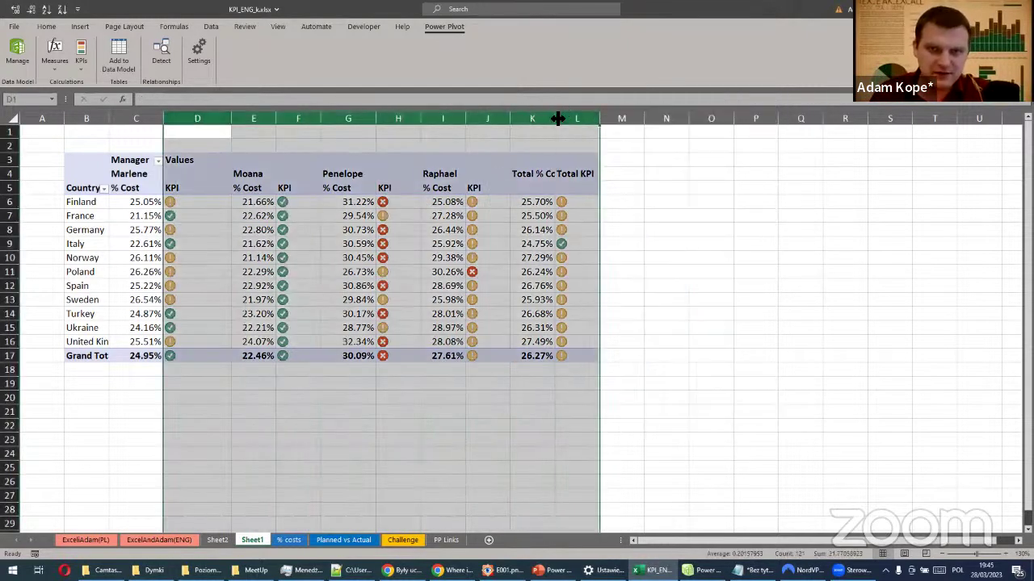
{"action": "double_click", "coordinate": [554, 119]}
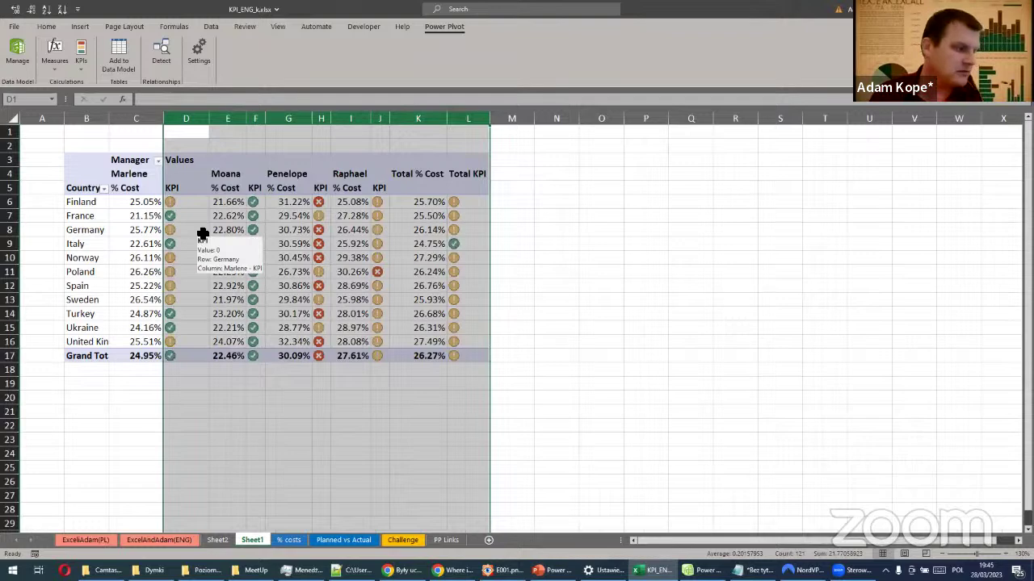
{"action": "left_click", "coordinate": [201, 203]}
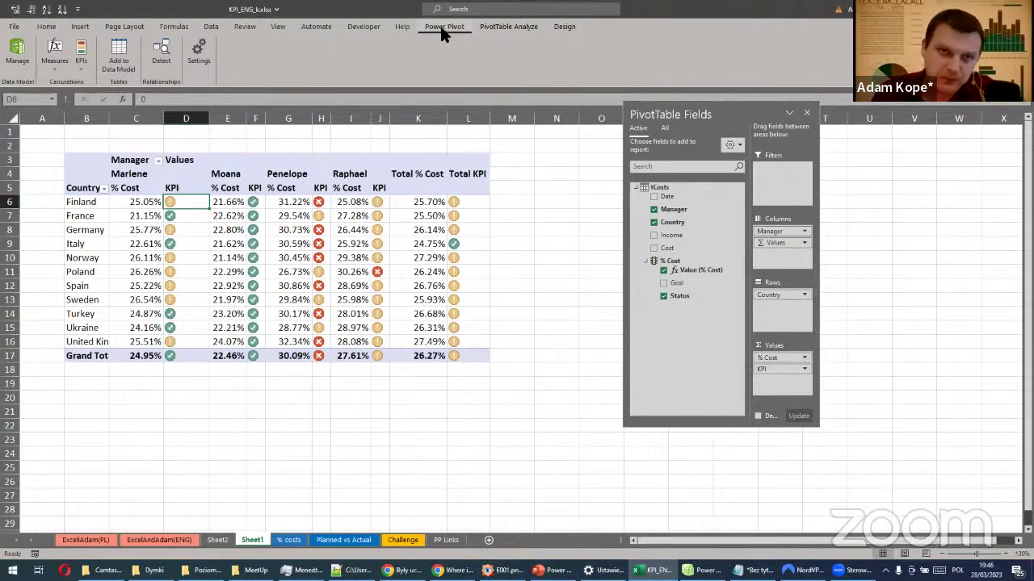
Edit the existing % Cost KPI, extending the upper end of its status threshold scale to widen the red band, and save it
{"action": "left_click", "coordinate": [82, 51]}
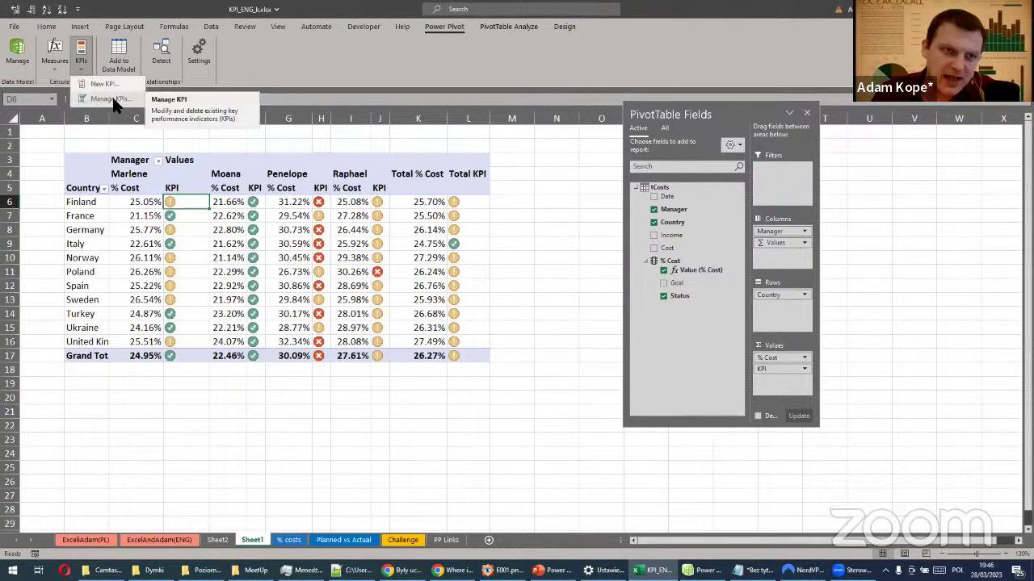
{"action": "left_click", "coordinate": [125, 100]}
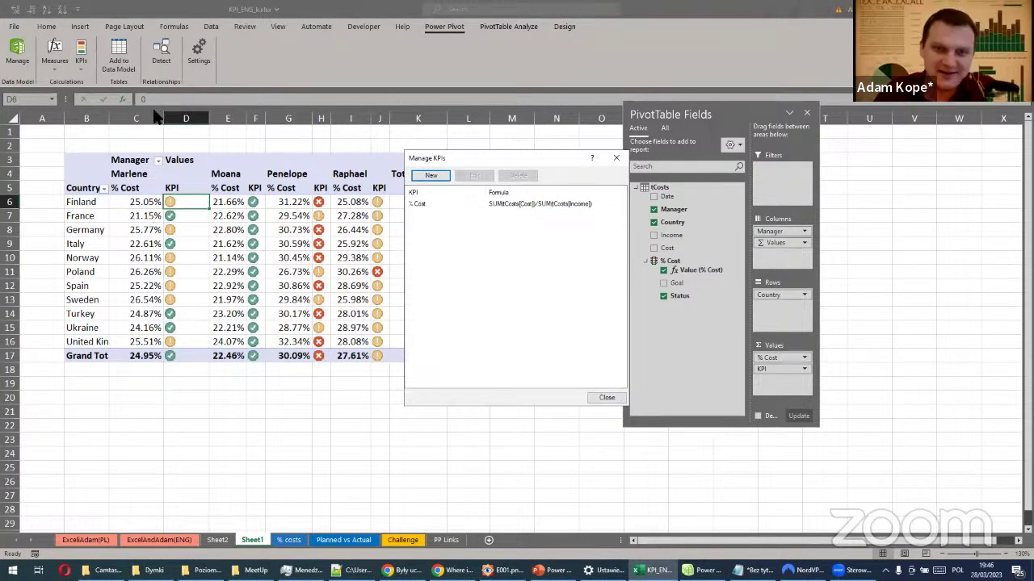
{"action": "left_click_drag", "start_coordinate": [482, 159], "coordinate": [406, 137]}
{"action": "left_click", "coordinate": [348, 183]}
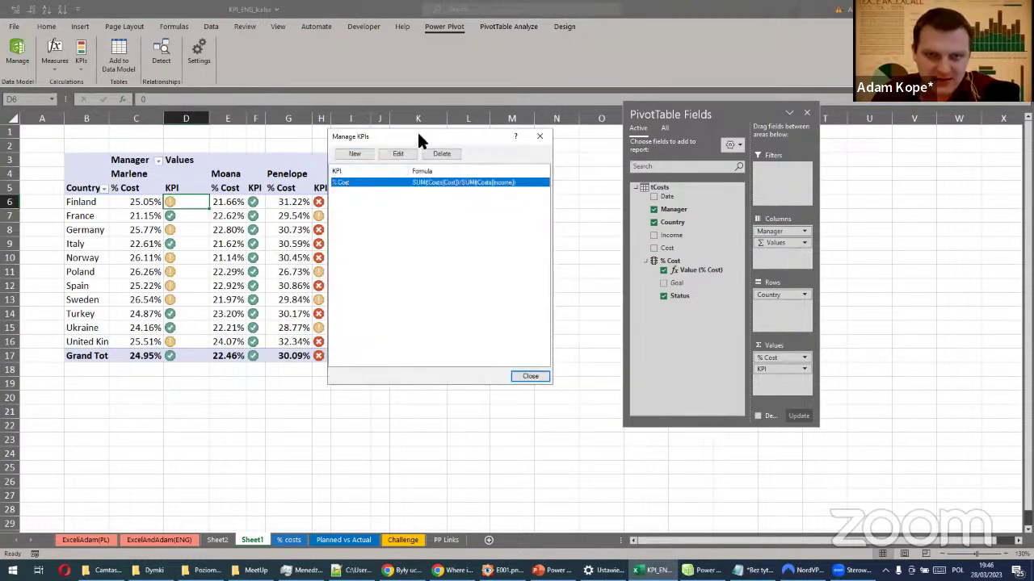
{"action": "left_click", "coordinate": [400, 154]}
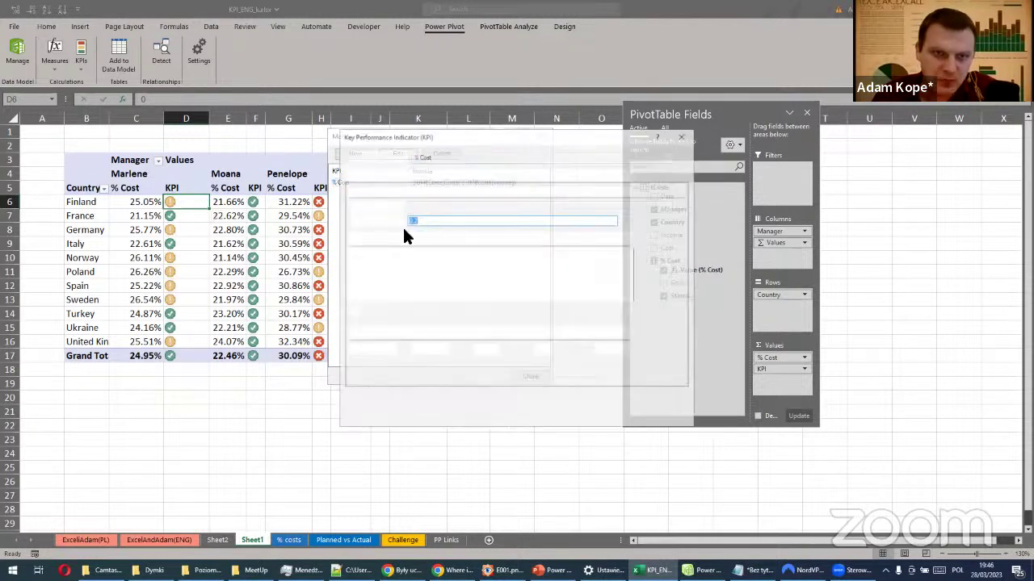
{"action": "left_click_drag", "start_coordinate": [465, 137], "coordinate": [359, 107]}
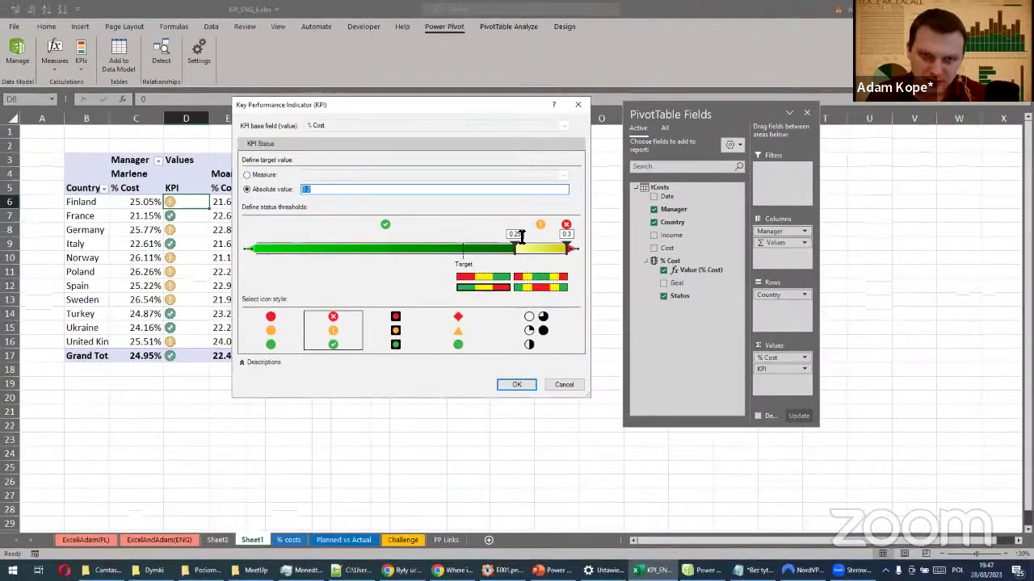
{"action": "left_click", "coordinate": [517, 245]}
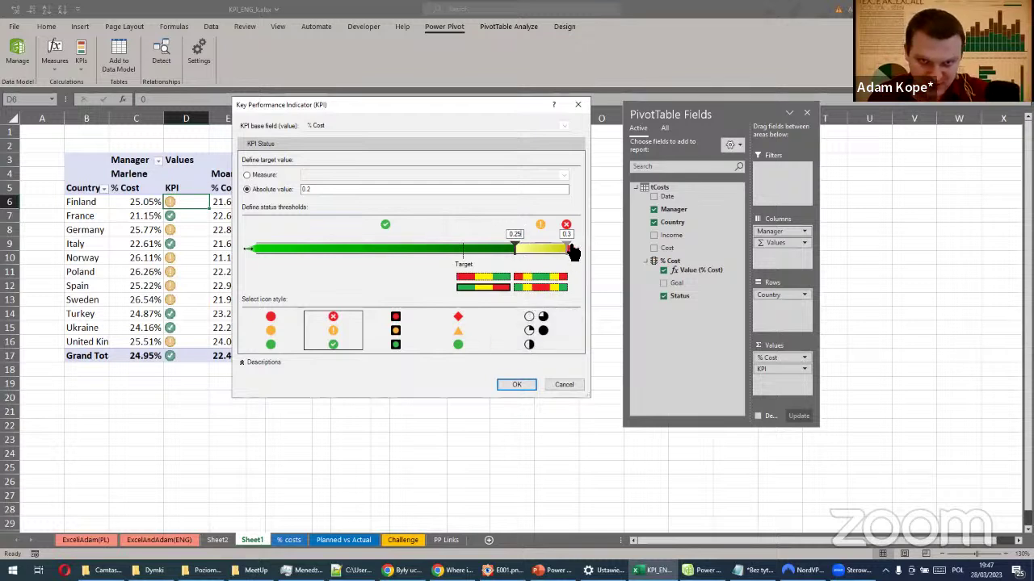
{"action": "mouse_move", "coordinate": [573, 249]}
{"action": "left_mouse_down"}
{"action": "mouse_move", "coordinate": [604, 256]}
{"action": "mouse_move", "coordinate": [570, 251]}
{"action": "mouse_move", "coordinate": [563, 260]}
{"action": "left_mouse_up"}
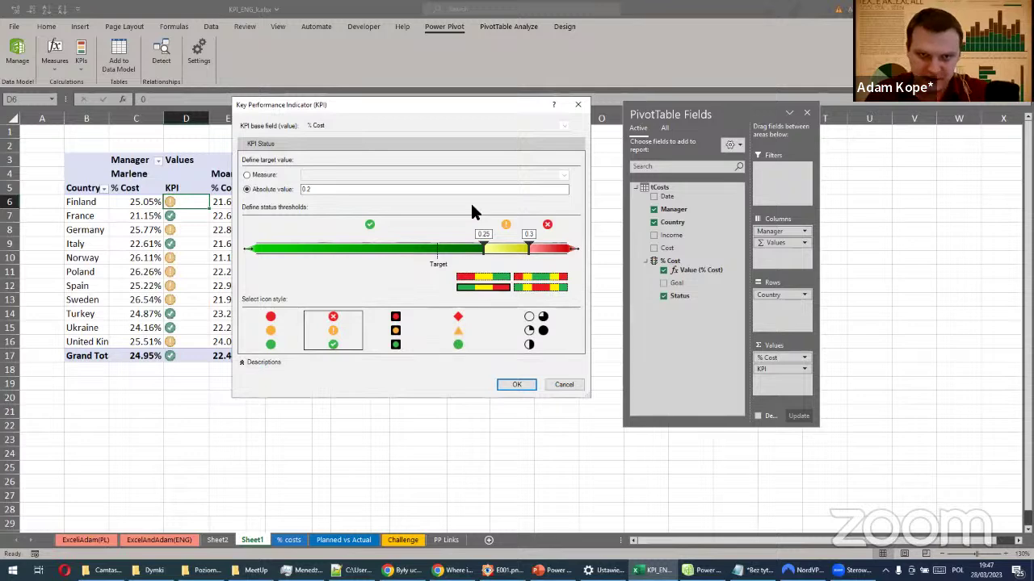
{"action": "left_click", "coordinate": [519, 384]}
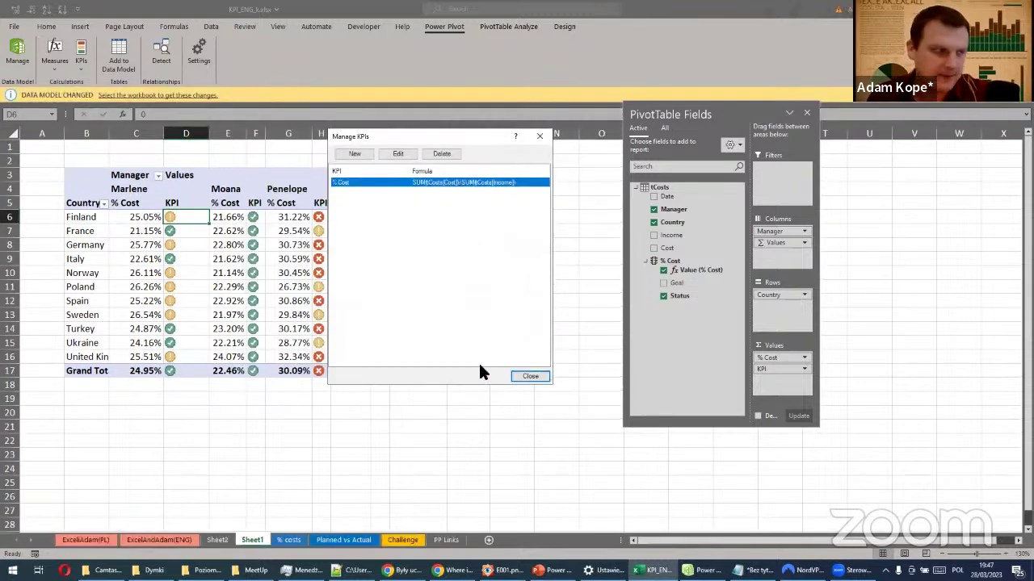
{"action": "left_click", "coordinate": [537, 376]}
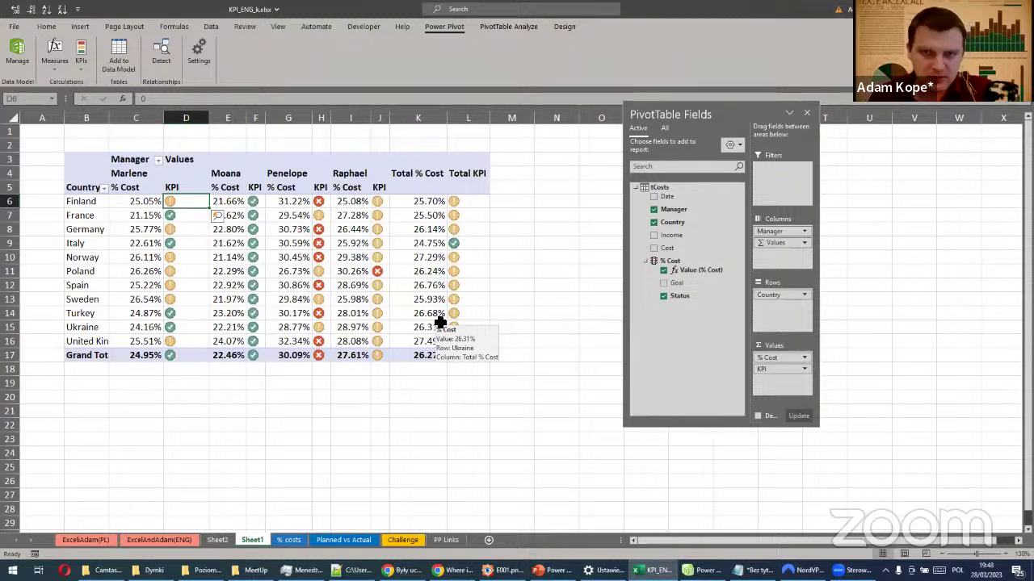
Centre the status icons in every manager's KPI column and the Total KPI column, rows 6 to 17
{"action": "left_click_drag", "start_coordinate": [186, 201], "coordinate": [188, 356]}
{"action": "left_click", "coordinate": [253, 202], "text": "ctrl"}
{"action": "left_click_drag", "start_coordinate": [257, 238], "coordinate": [255, 355]}
{"action": "left_click_drag", "start_coordinate": [319, 201], "coordinate": [322, 355]}
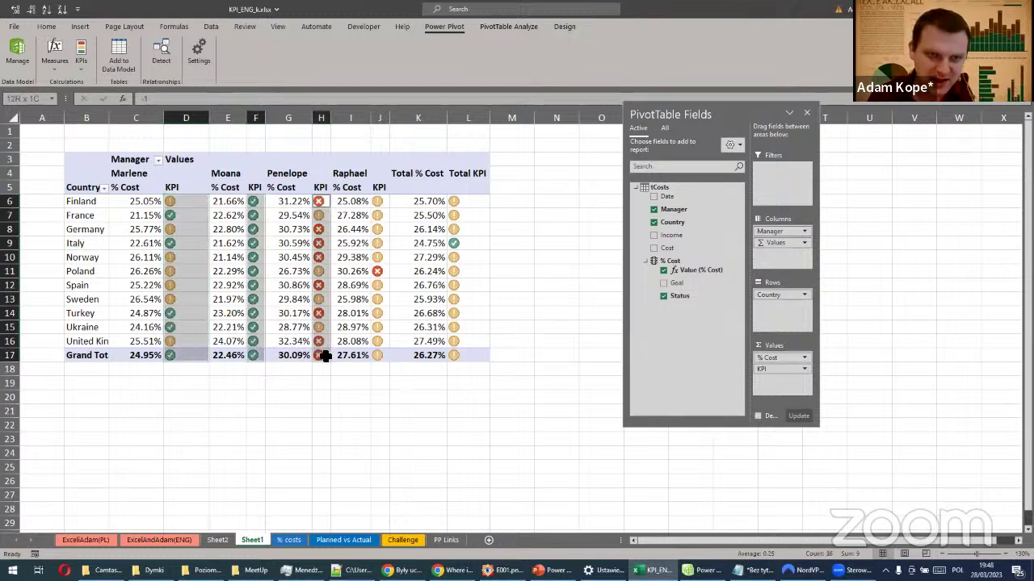
{"action": "left_click_drag", "start_coordinate": [379, 202], "coordinate": [376, 355]}
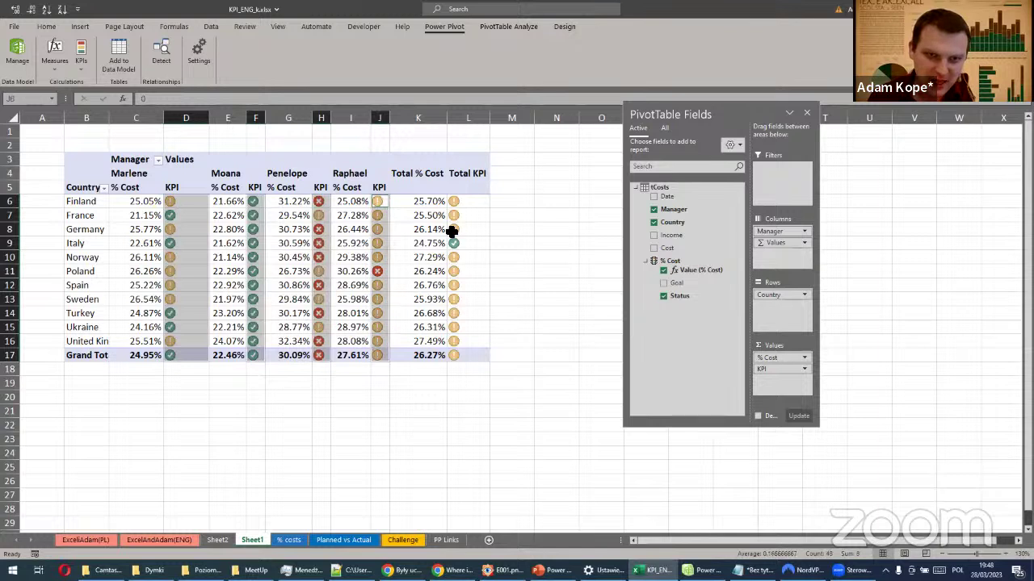
{"action": "left_click_drag", "start_coordinate": [467, 202], "coordinate": [468, 355]}
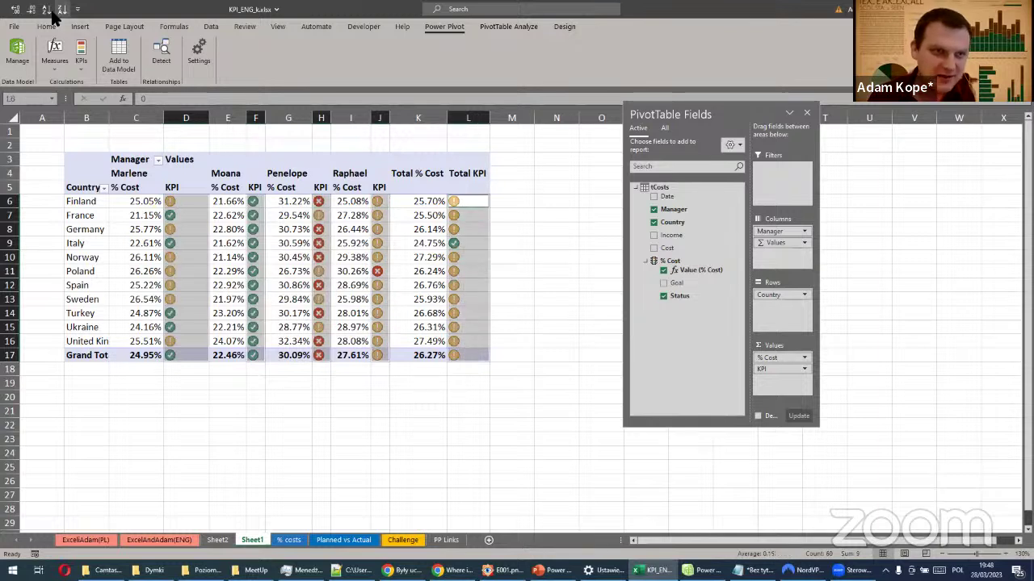
{"action": "left_click", "coordinate": [46, 27]}
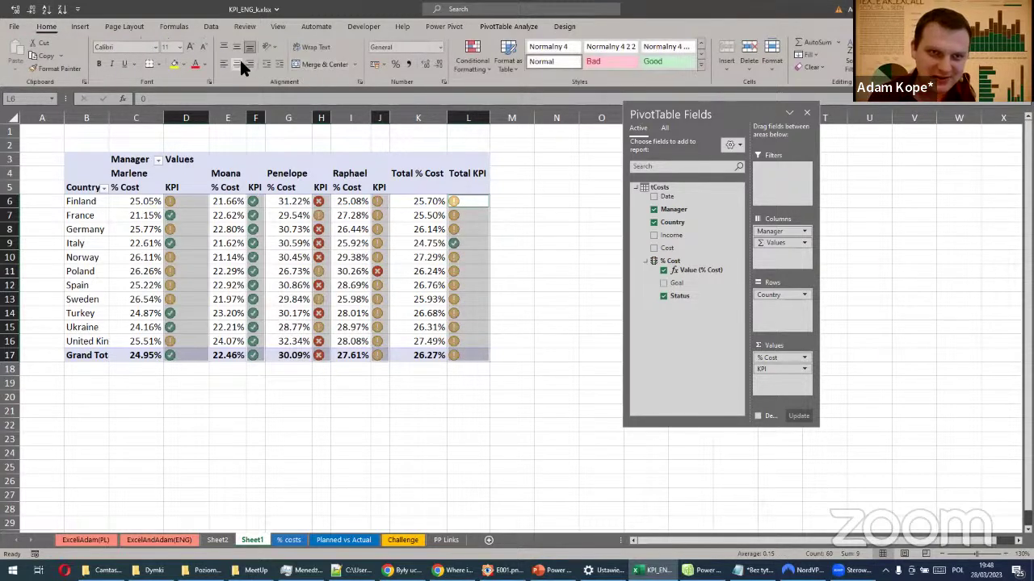
{"action": "left_click", "coordinate": [236, 65]}
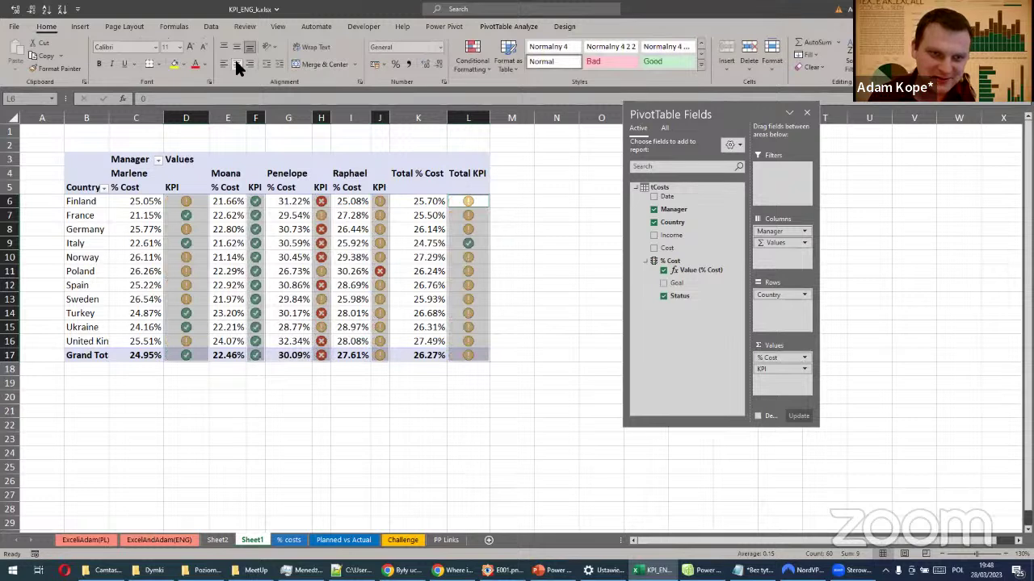
{"action": "left_click", "coordinate": [256, 228]}
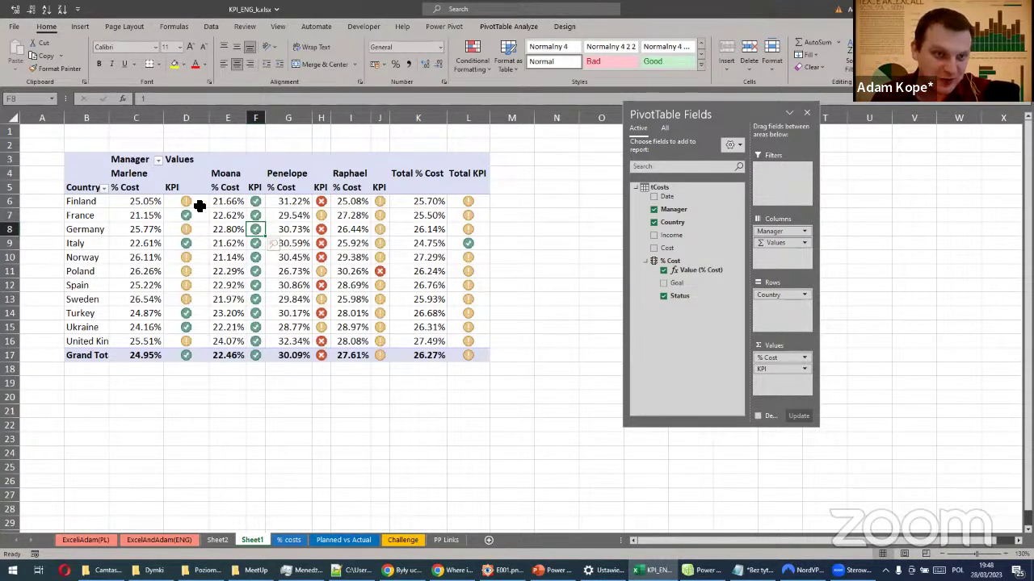
Move the Manager field from the PivotTable's columns to its rows beneath Country, and select the Finland Total KPI cell
{"action": "left_click_drag", "start_coordinate": [765, 240], "coordinate": [786, 311]}
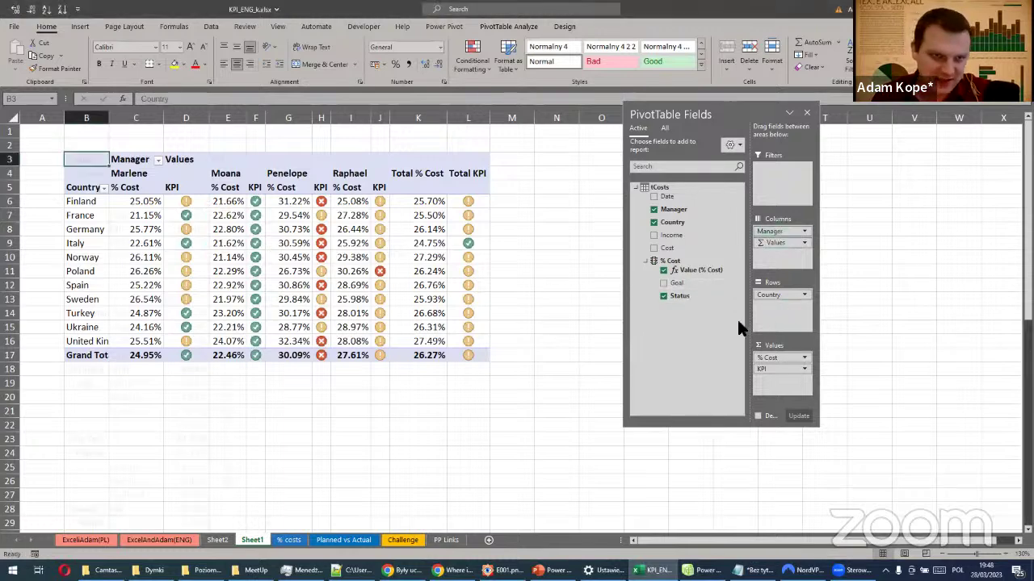
{"action": "left_click", "coordinate": [234, 233]}
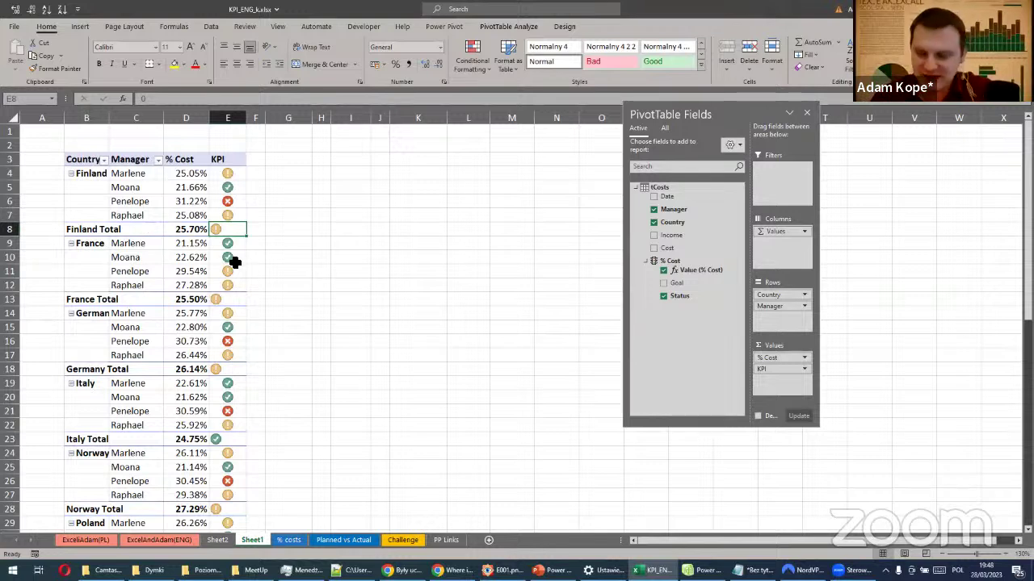
{"action": "mouse_move", "coordinate": [234, 263]}
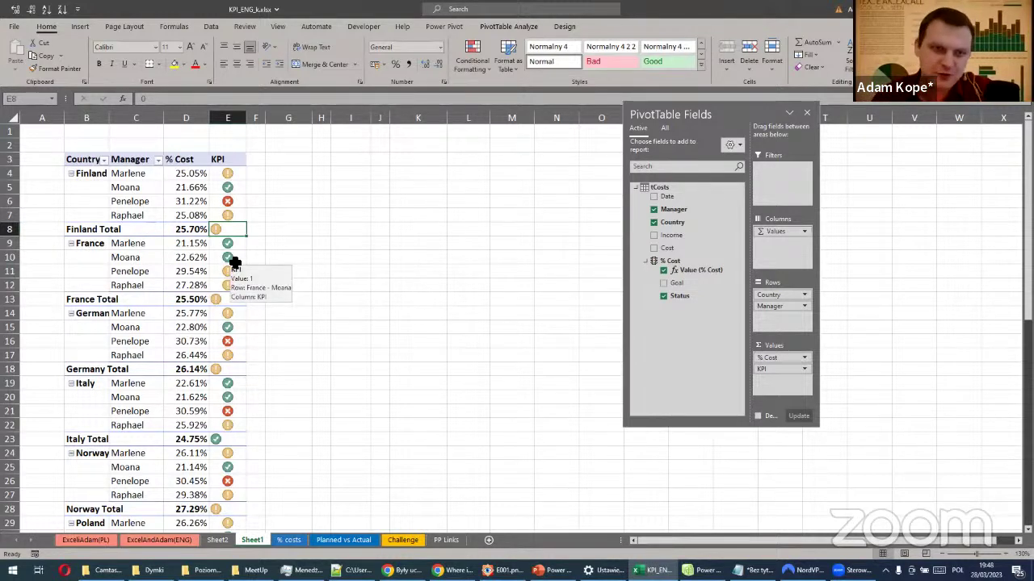
Center the status icons in the PivotTable's KPI column, including all country total rows
{"action": "mouse_move", "coordinate": [235, 230]}
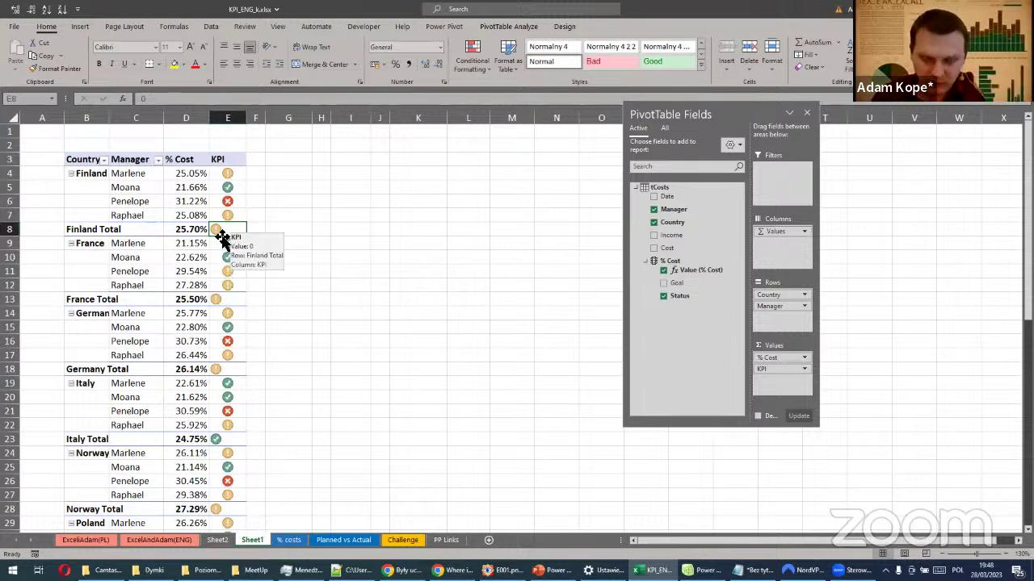
{"action": "left_click_drag", "start_coordinate": [227, 173], "coordinate": [230, 517]}
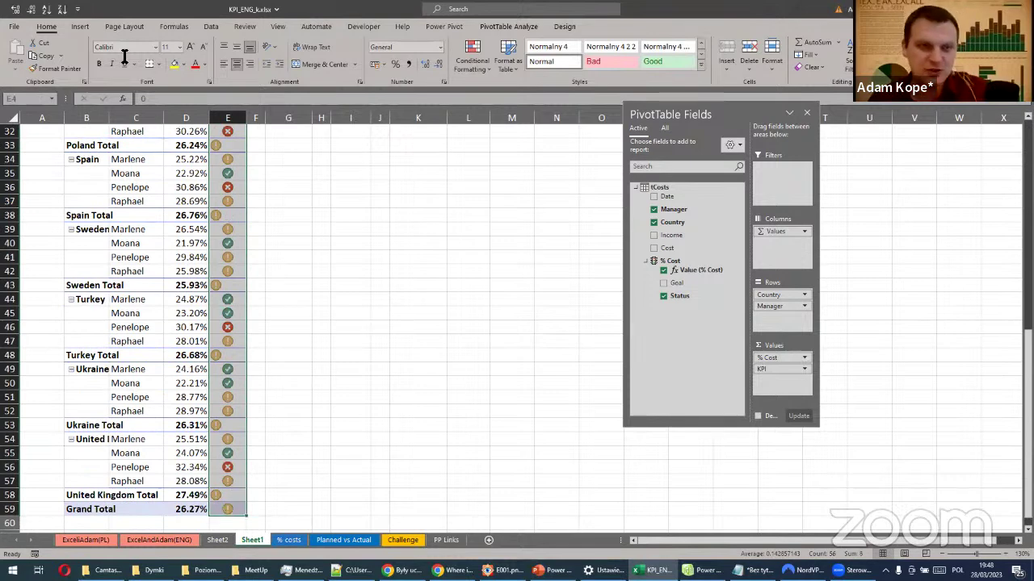
{"action": "left_click", "coordinate": [235, 62]}
{"action": "left_click", "coordinate": [236, 62]}
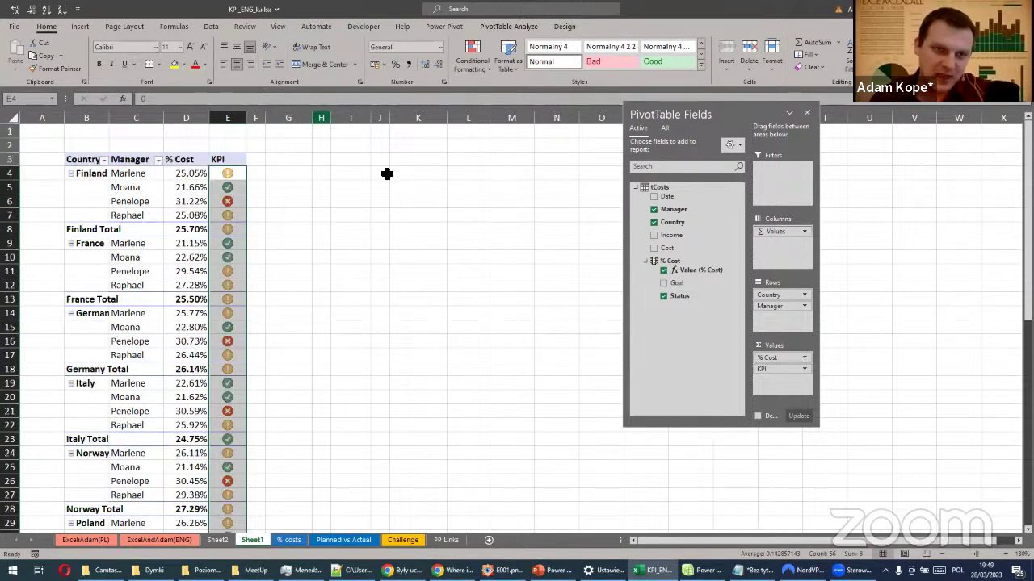
Move the Manager field from the PivotTable rows to the columns, ahead of Values
{"action": "left_click_drag", "start_coordinate": [780, 314], "coordinate": [793, 229]}
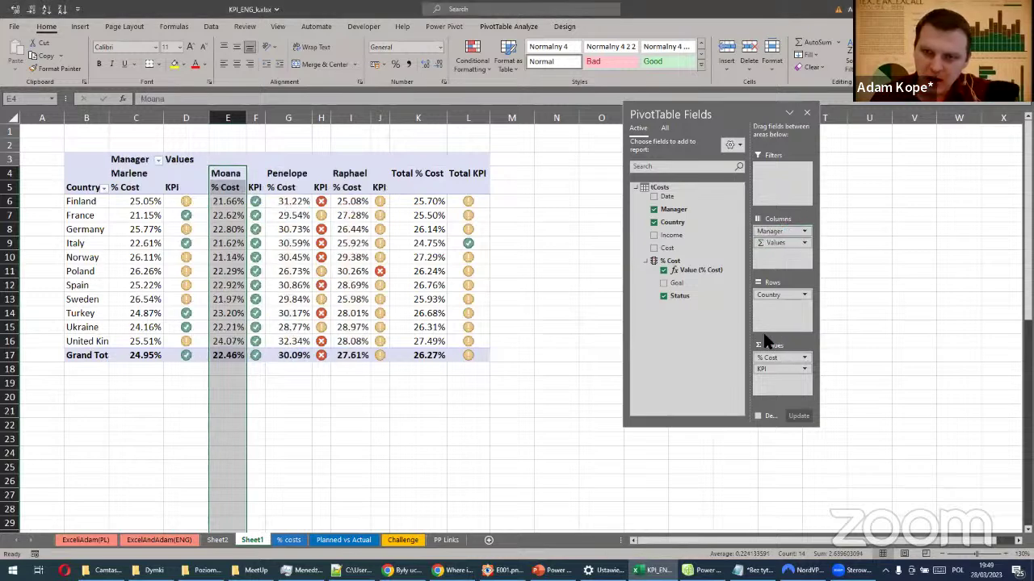
{"action": "left_click", "coordinate": [187, 201]}
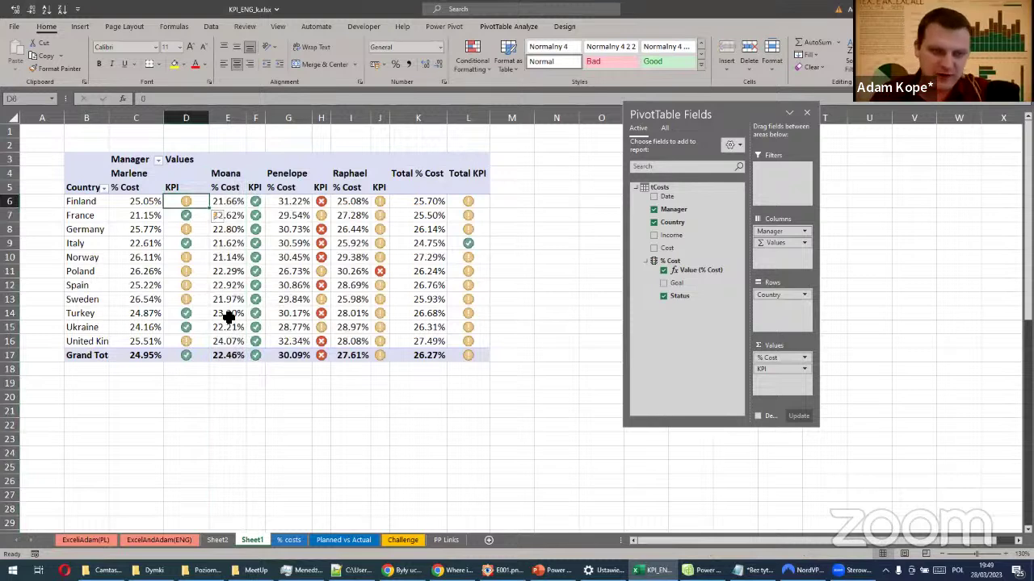
{"action": "left_click", "coordinate": [144, 203]}
{"action": "left_click_drag", "start_coordinate": [150, 205], "coordinate": [184, 268]}
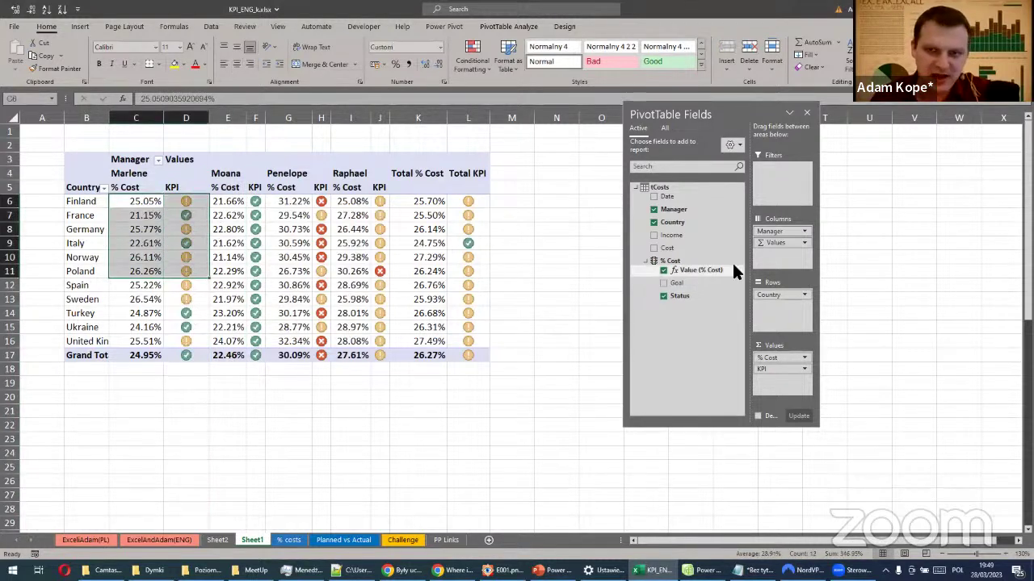
Try placing Values ahead of Manager in the PivotTable columns, and restore the order with Manager first
{"action": "left_click_drag", "start_coordinate": [775, 242], "coordinate": [775, 229]}
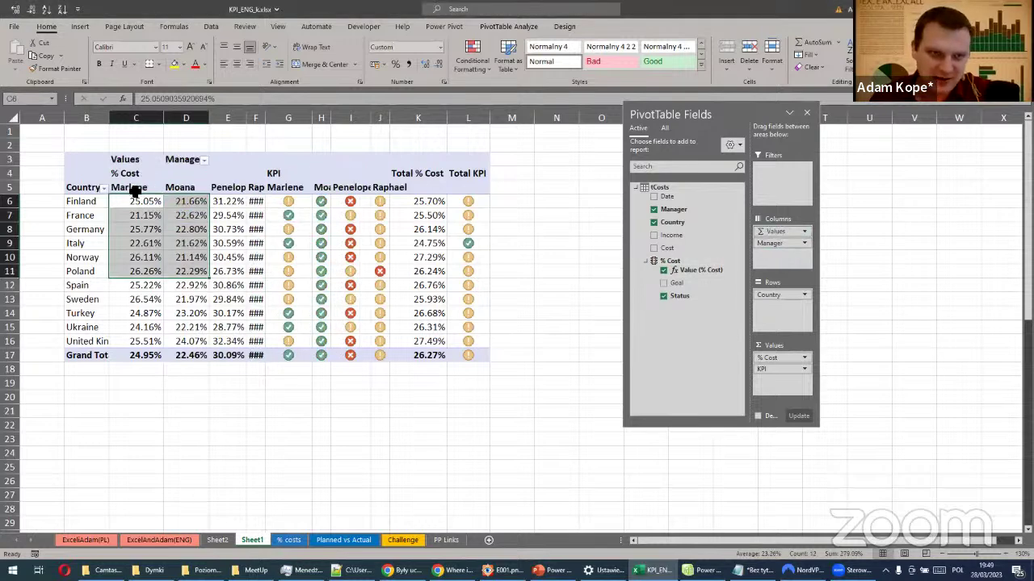
{"action": "left_click", "coordinate": [286, 204]}
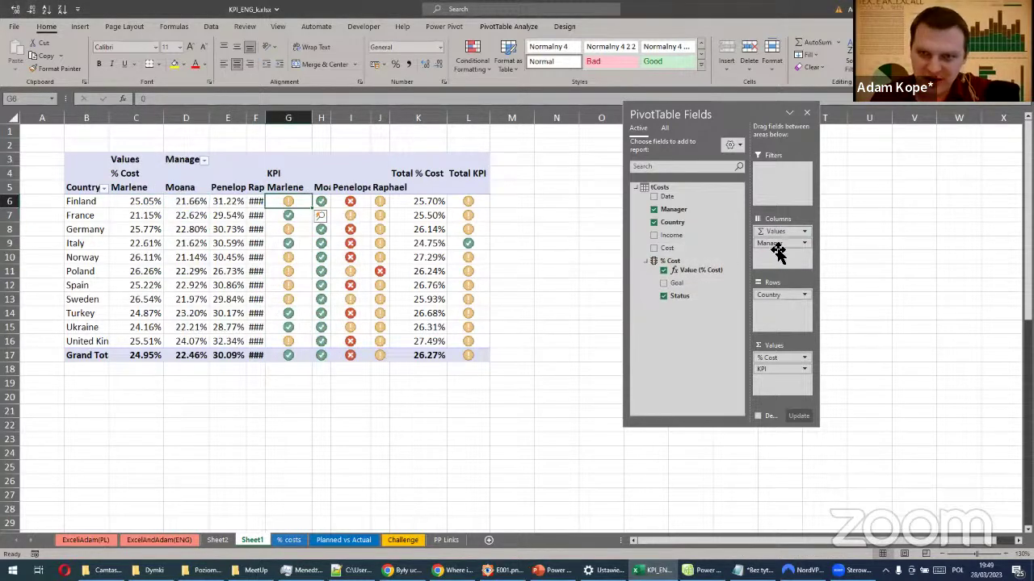
{"action": "left_click_drag", "start_coordinate": [773, 243], "coordinate": [792, 230]}
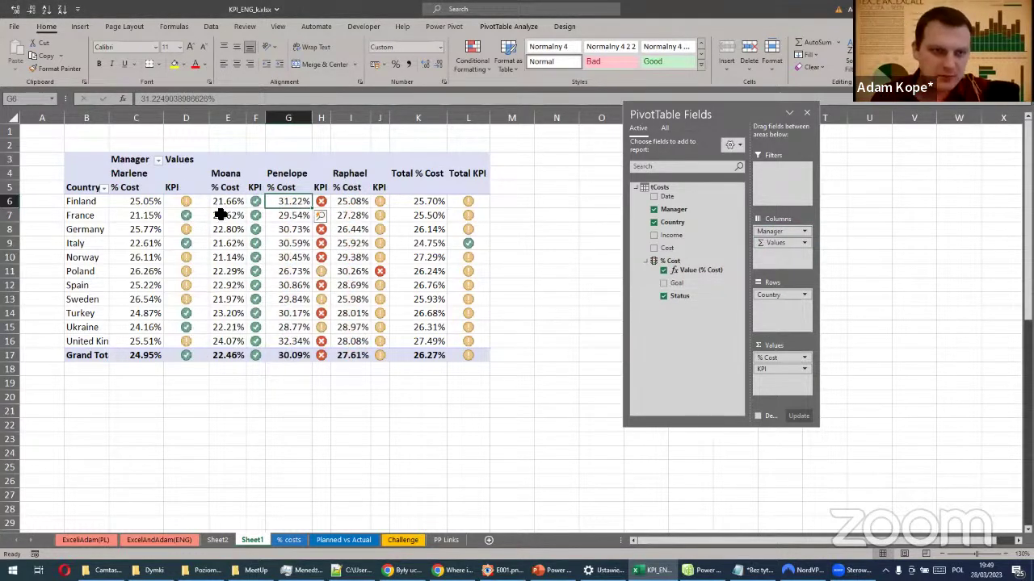
{"action": "left_click", "coordinate": [188, 204]}
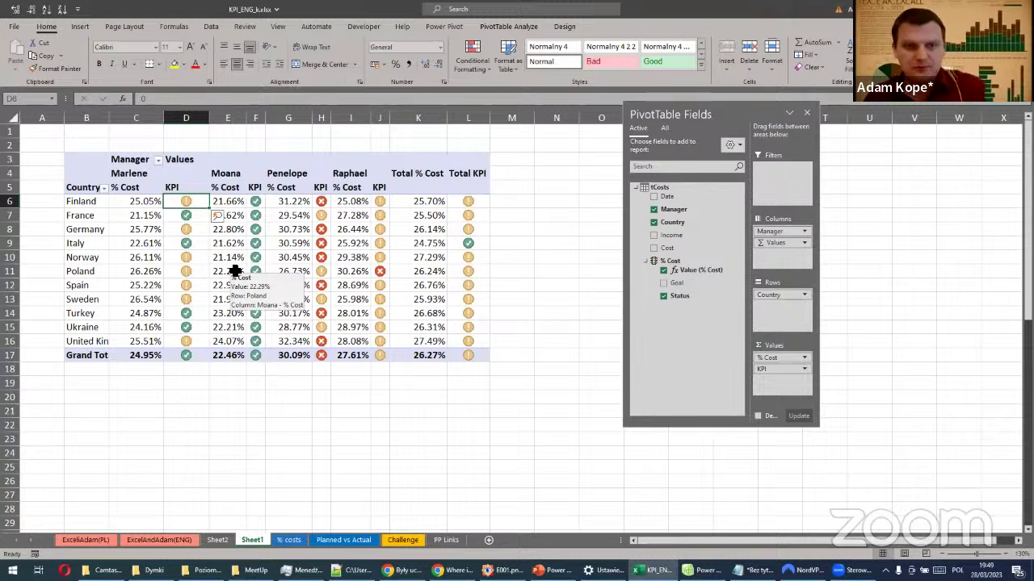
Add the factory costs table from the Planned vs Actual sheet to the Data Model
{"action": "left_click", "coordinate": [357, 544]}
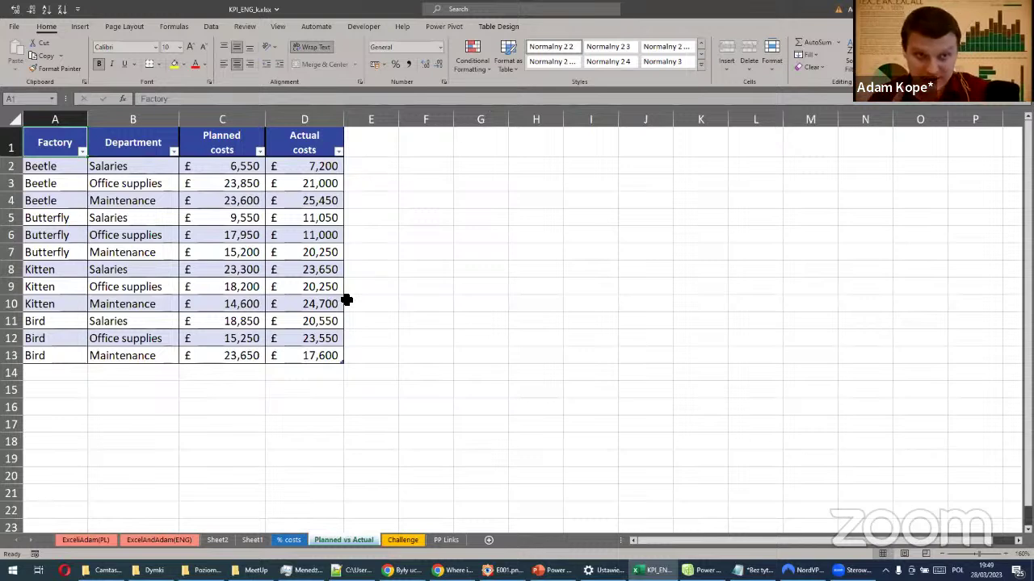
{"action": "left_click", "coordinate": [211, 169]}
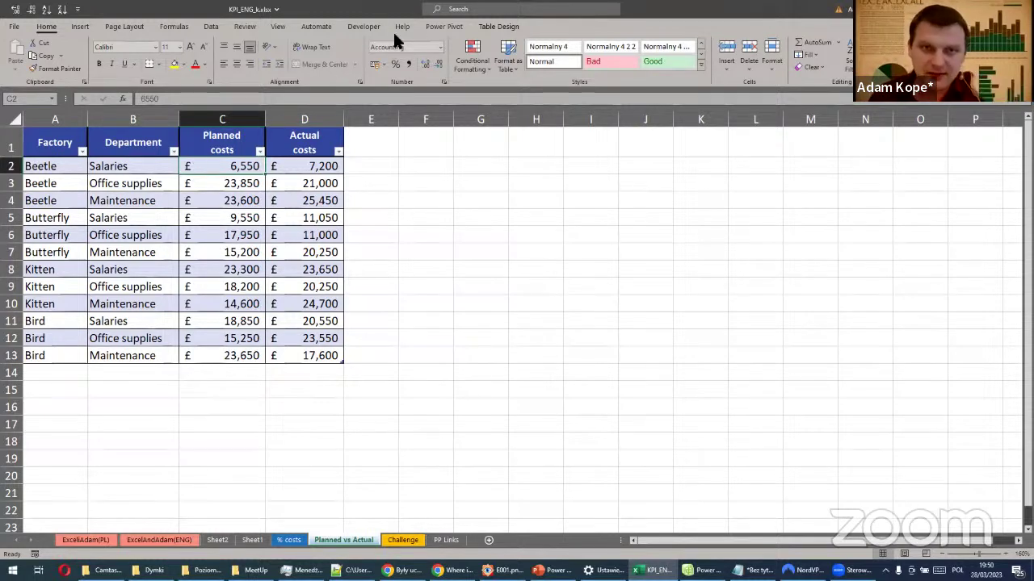
{"action": "left_click", "coordinate": [440, 26]}
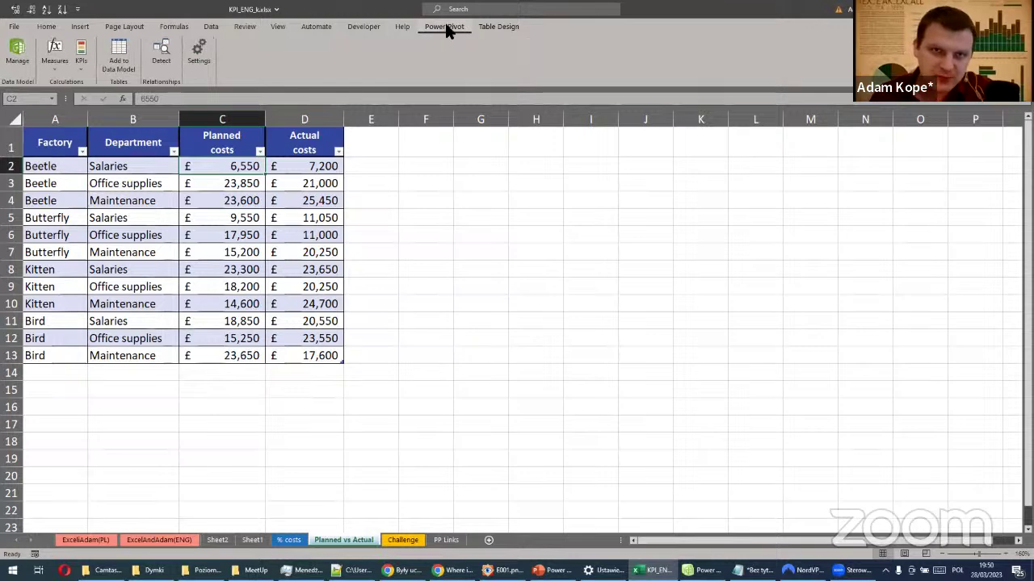
{"action": "left_click", "coordinate": [118, 51]}
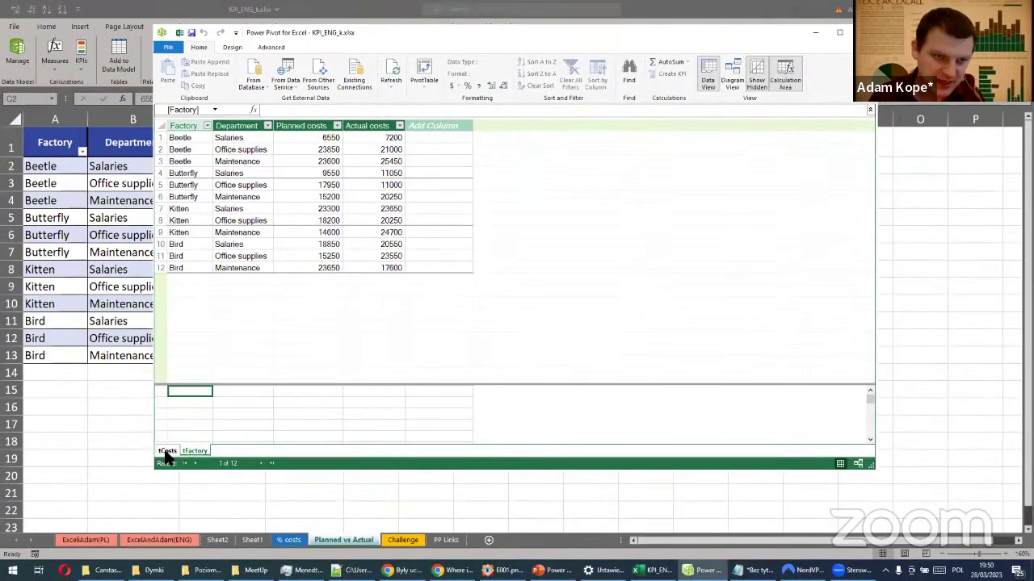
Compare the tCosts and tFactory tables in the Data Model, finishing on tFactory
{"action": "left_click", "coordinate": [166, 452]}
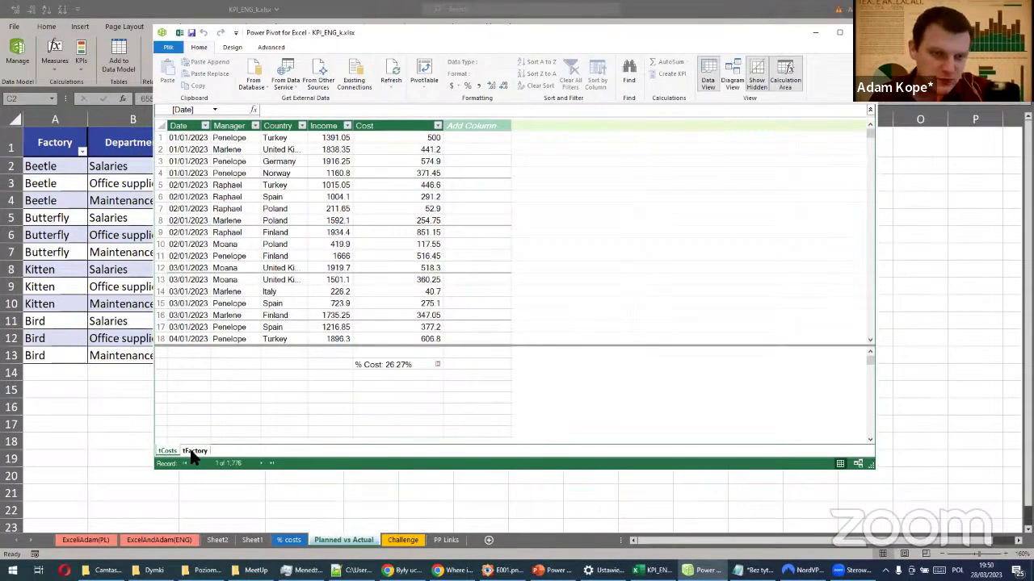
{"action": "left_click", "coordinate": [194, 452]}
{"action": "left_click", "coordinate": [167, 453]}
{"action": "left_click", "coordinate": [195, 452]}
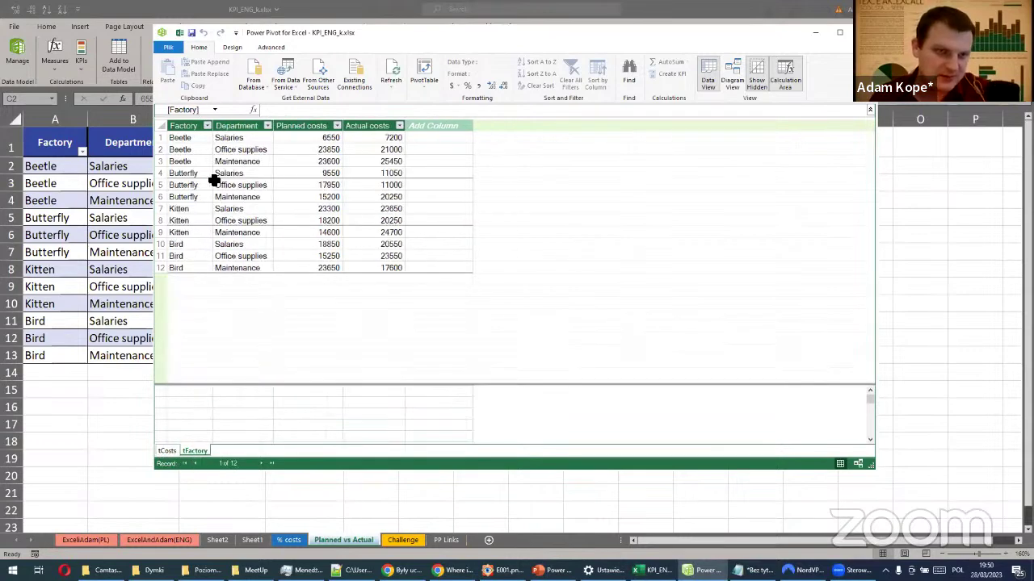
Enlarge the tFactory calculation area and add an AutoSum measure beneath the Planned costs column
{"action": "left_click", "coordinate": [284, 197]}
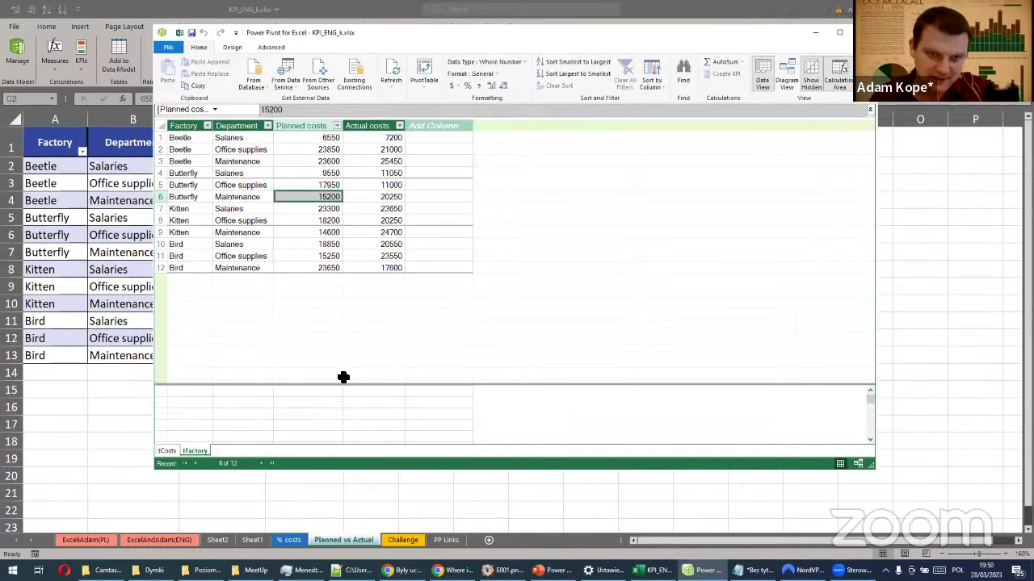
{"action": "left_click_drag", "start_coordinate": [348, 385], "coordinate": [344, 297]}
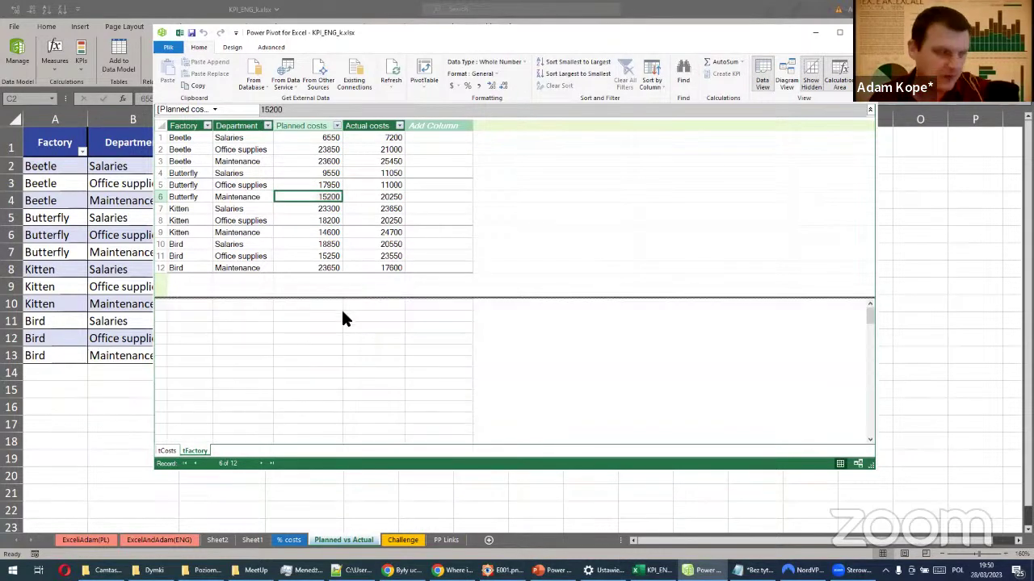
{"action": "left_click", "coordinate": [320, 317]}
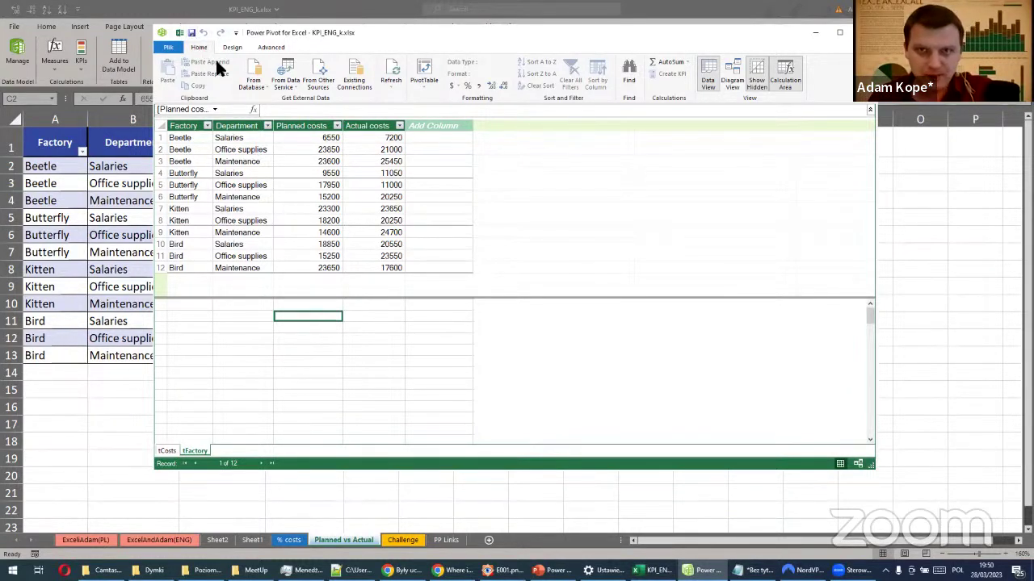
{"action": "left_click", "coordinate": [684, 62]}
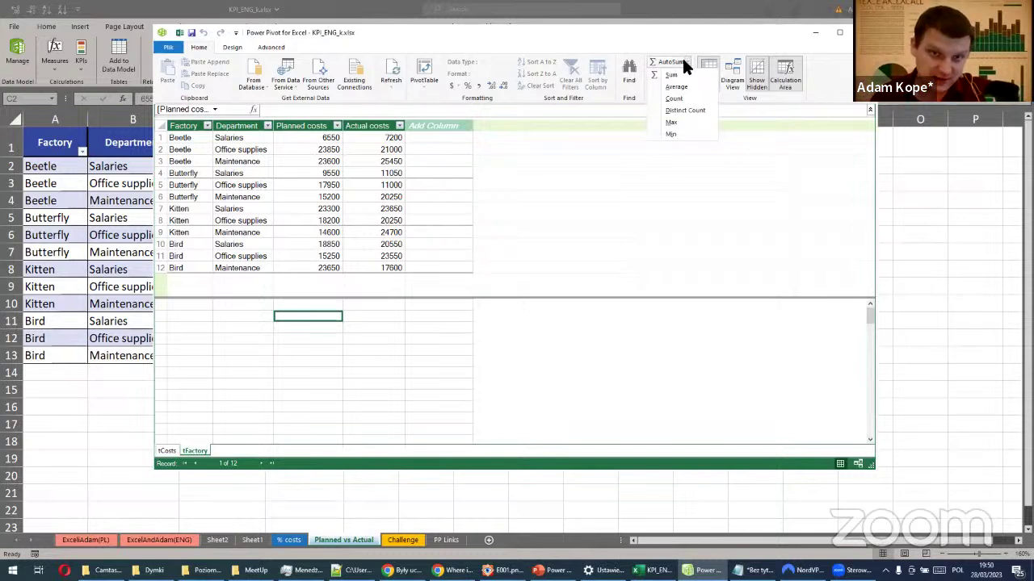
{"action": "left_click", "coordinate": [314, 326]}
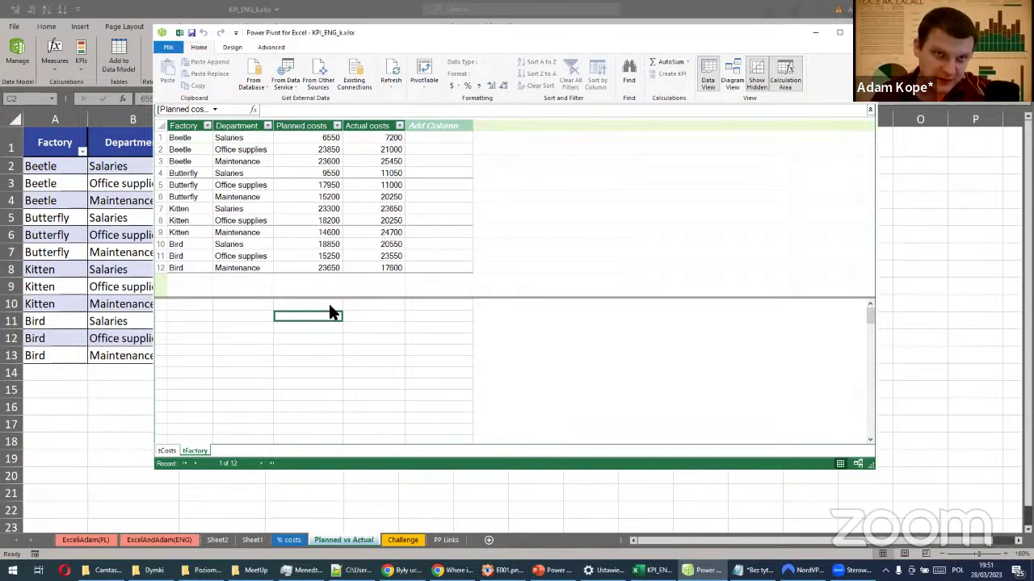
{"action": "left_click", "coordinate": [685, 63]}
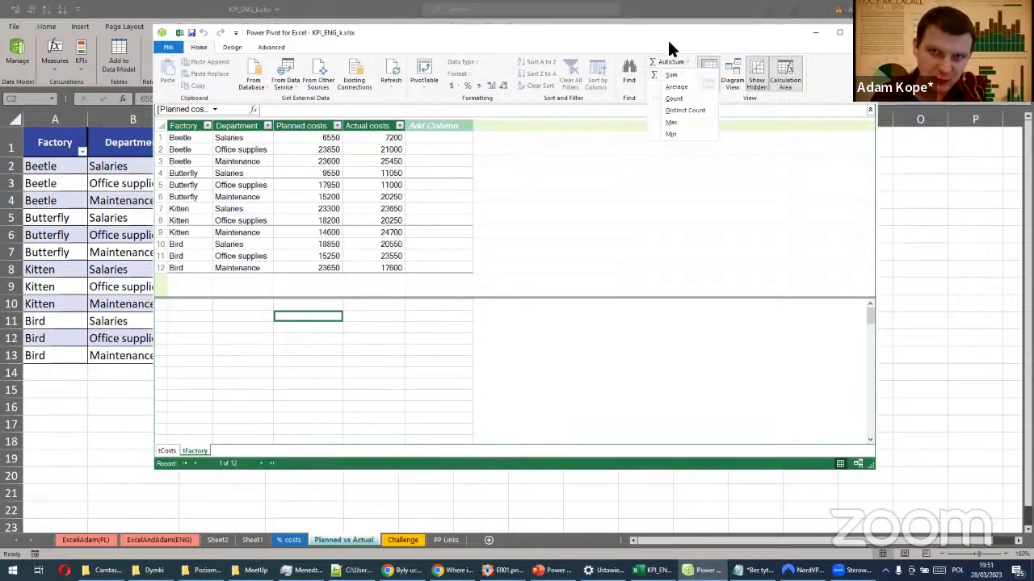
{"action": "left_click", "coordinate": [688, 58]}
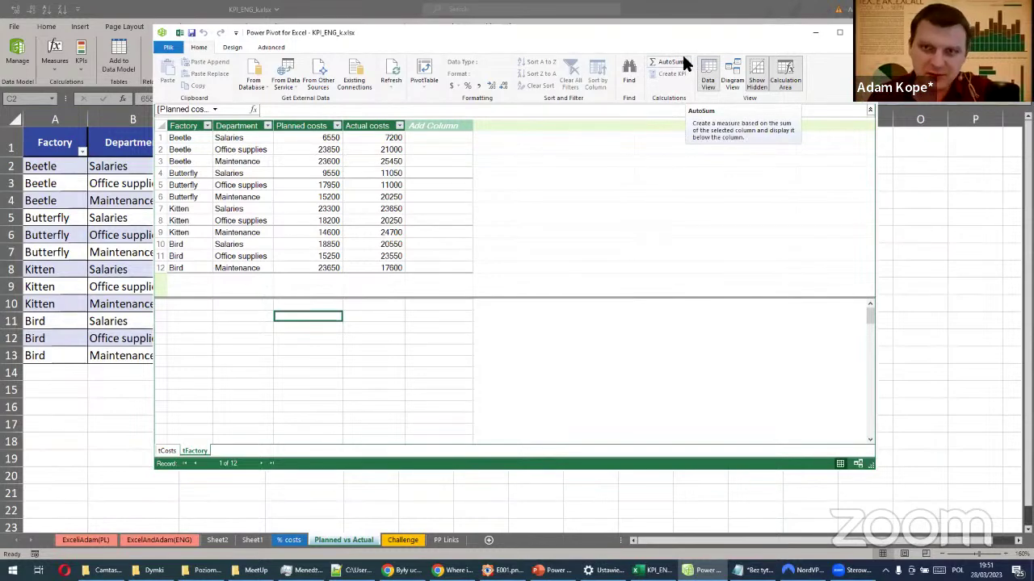
{"action": "left_click", "coordinate": [667, 65]}
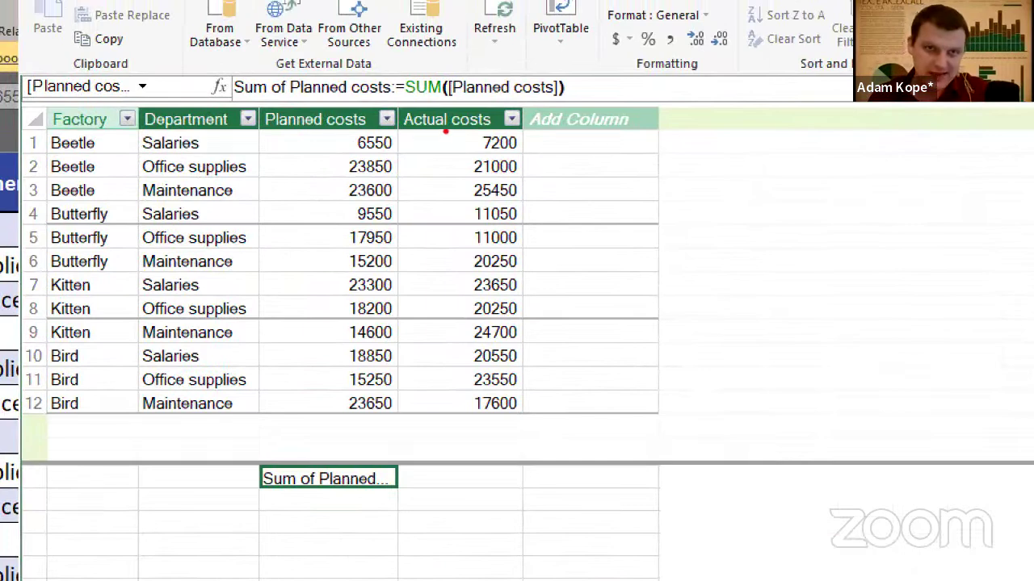
{"action": "left_click_drag", "start_coordinate": [444, 89], "coordinate": [590, 91]}
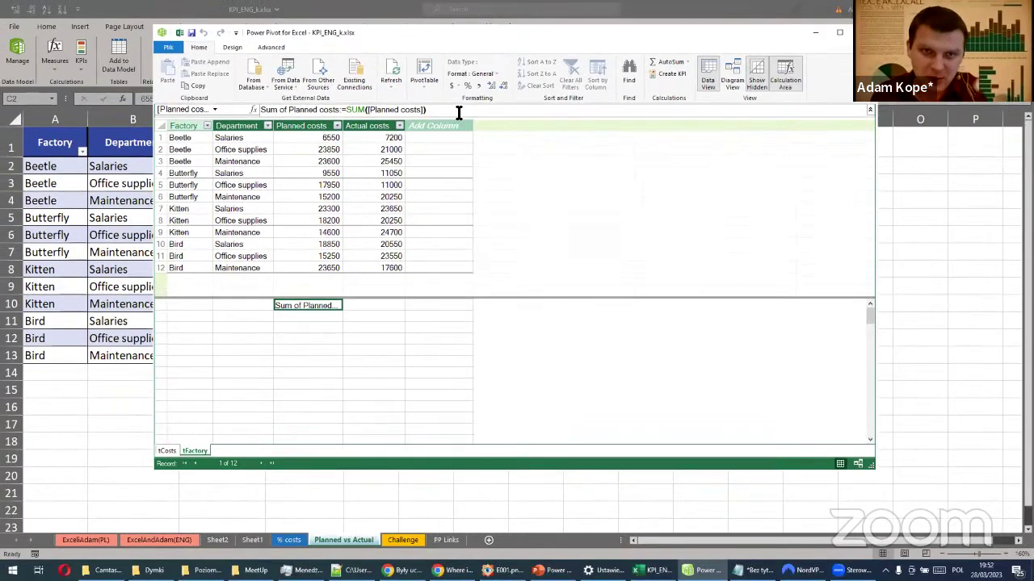
{"action": "left_click", "coordinate": [457, 112]}
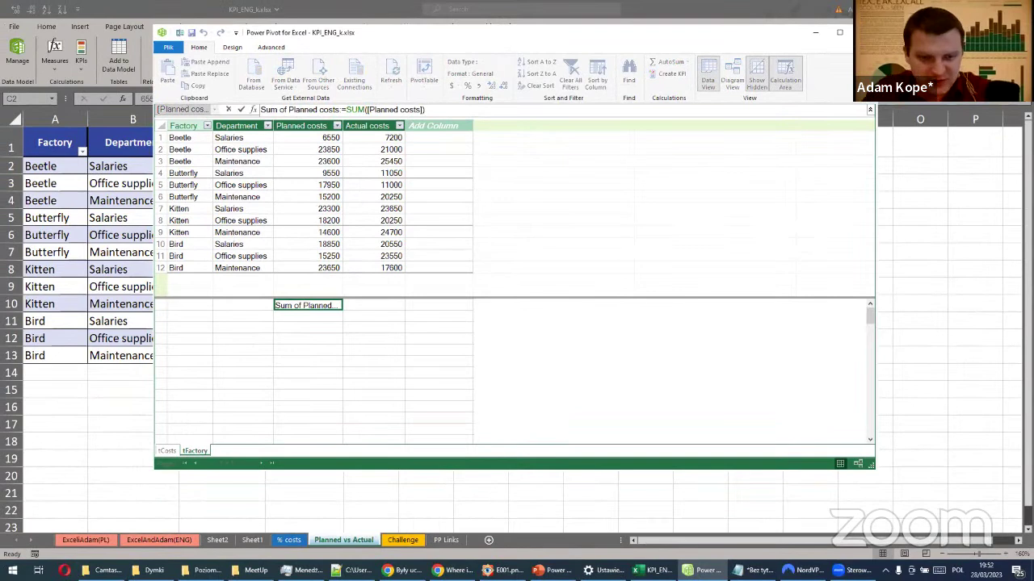
{"action": "type", "text": "% c"}
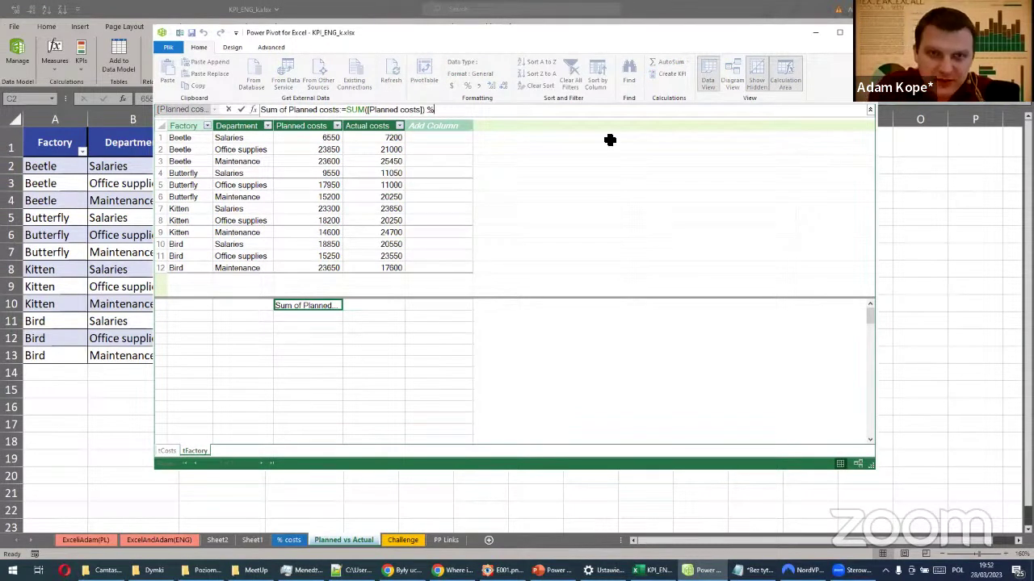
{"action": "key", "text": "BackSpace"}
{"action": "key", "text": "BackSpace"}
{"action": "key", "text": "BackSpace"}
{"action": "key", "text": "BackSpace"}
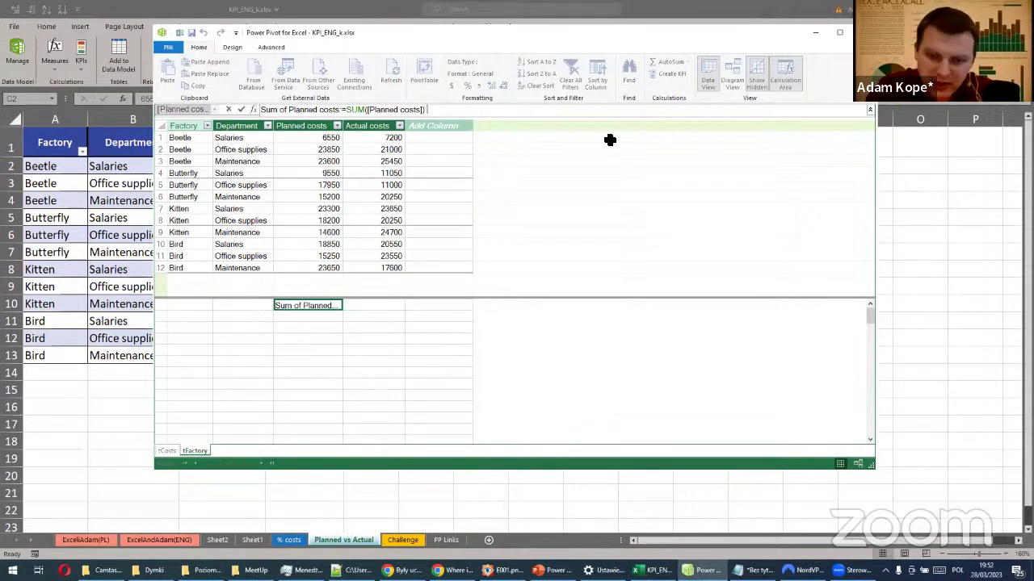
{"action": "type", "text": "["}
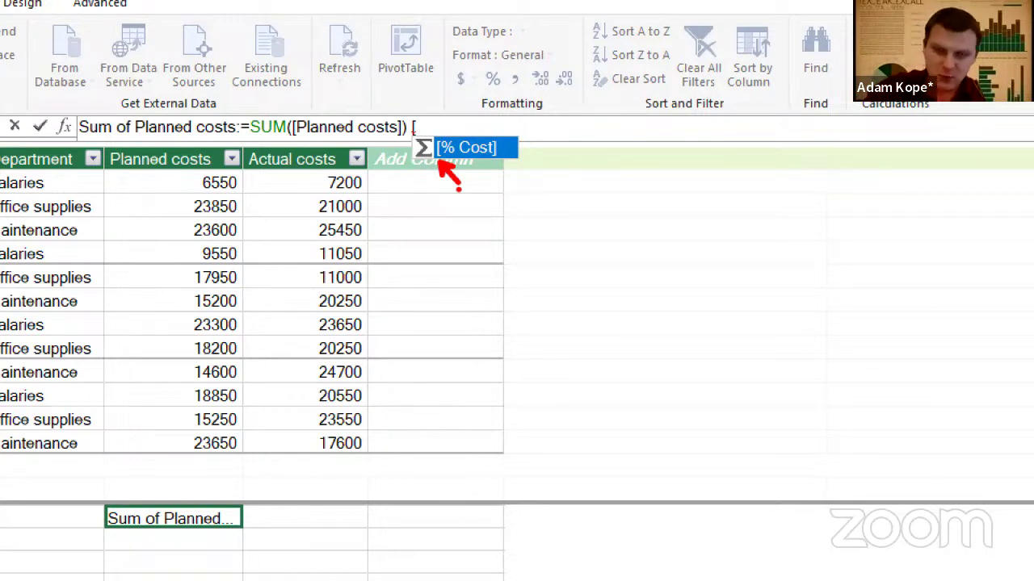
{"action": "key", "text": "Escape"}
{"action": "key", "text": "BackSpace"}
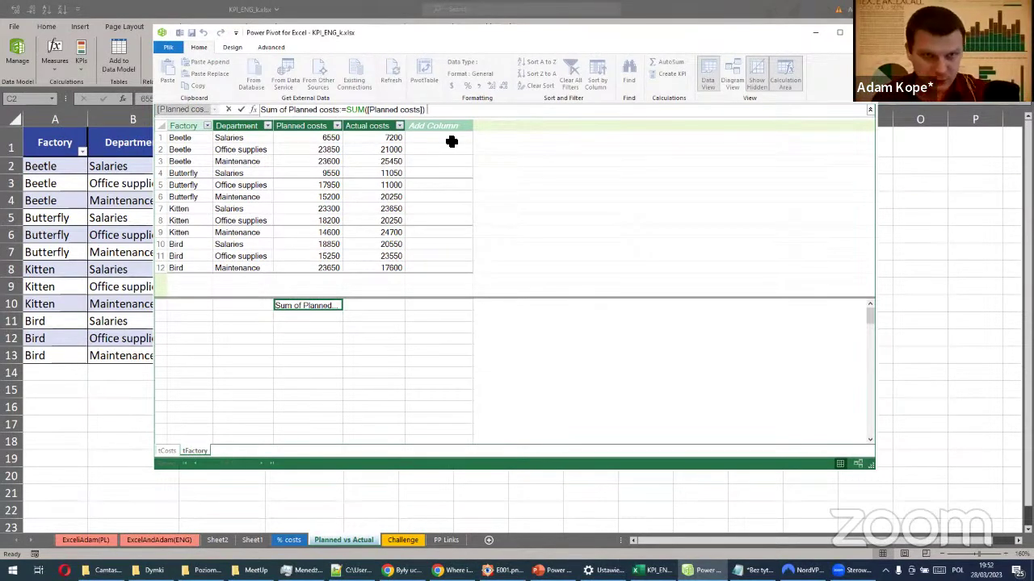
Remove "Sum of" from the start of the Planned costs measure's name
{"action": "left_click", "coordinate": [369, 110]}
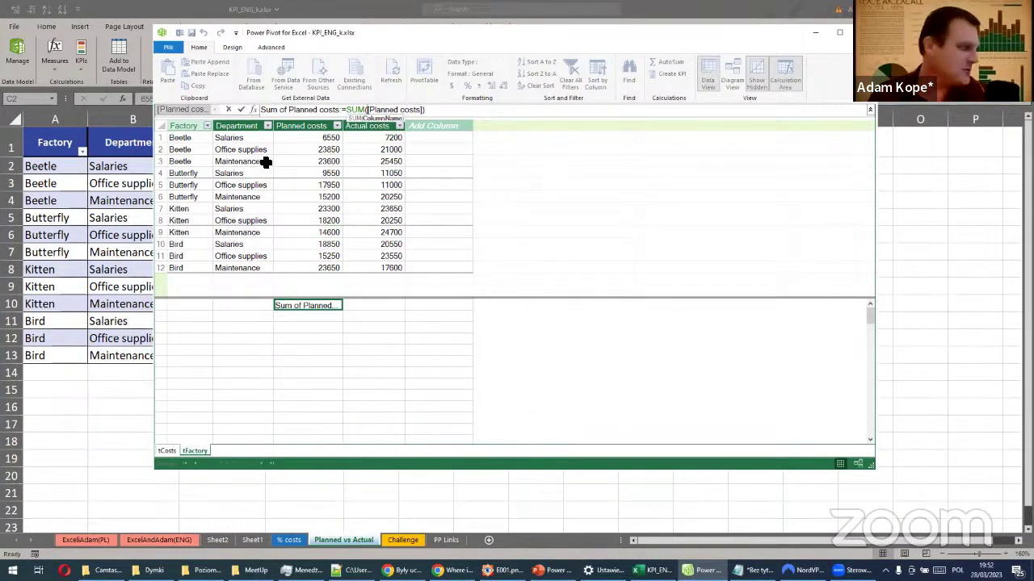
{"action": "left_click", "coordinate": [289, 111]}
{"action": "left_click_drag", "start_coordinate": [286, 110], "coordinate": [245, 110]}
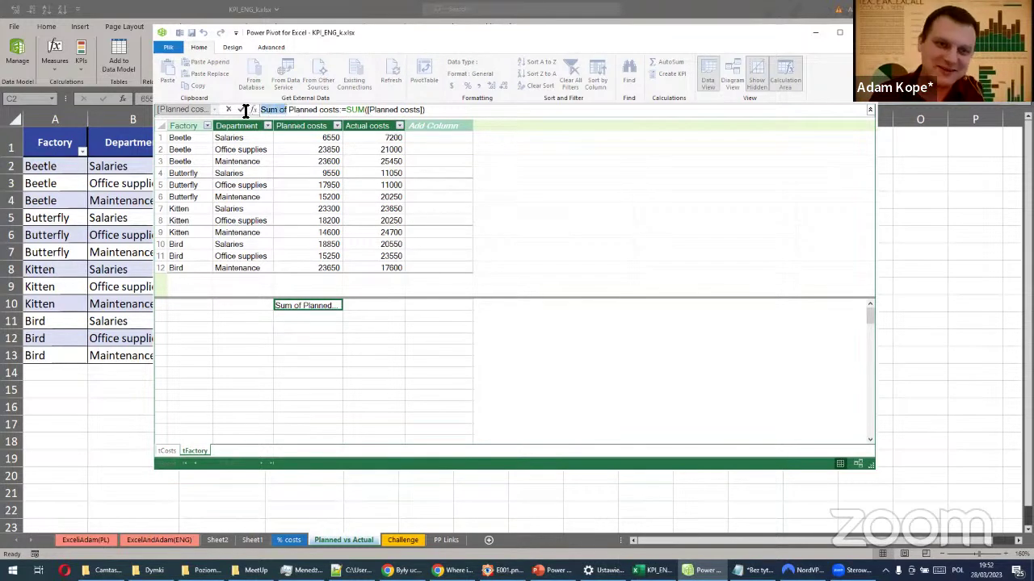
{"action": "key", "text": "Delete"}
{"action": "key", "text": "Delete"}
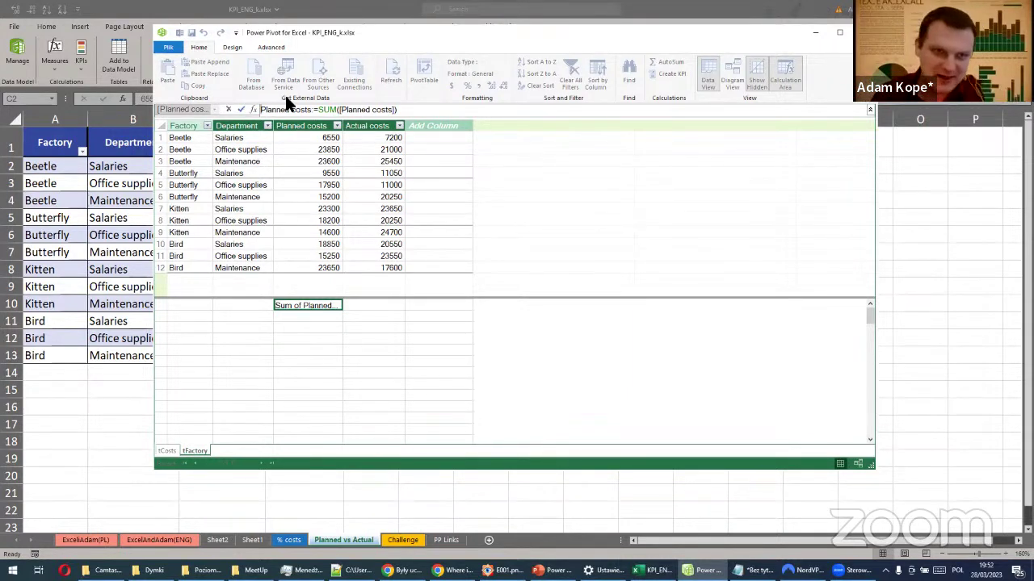
Shorten the Planned costs measure's name to Planned, keeping its SUM formula
{"action": "left_click", "coordinate": [313, 111]}
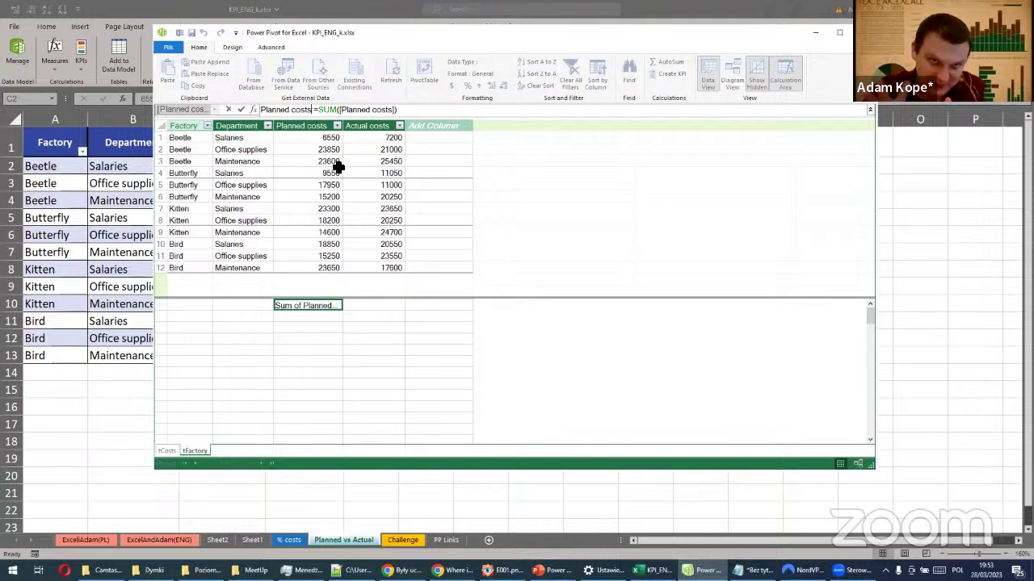
{"action": "key", "text": "BackSpace"}
{"action": "key", "text": "BackSpace"}
{"action": "key", "text": "BackSpace"}
{"action": "key", "text": "BackSpace"}
{"action": "key", "text": "BackSpace"}
{"action": "key", "text": "BackSpace"}
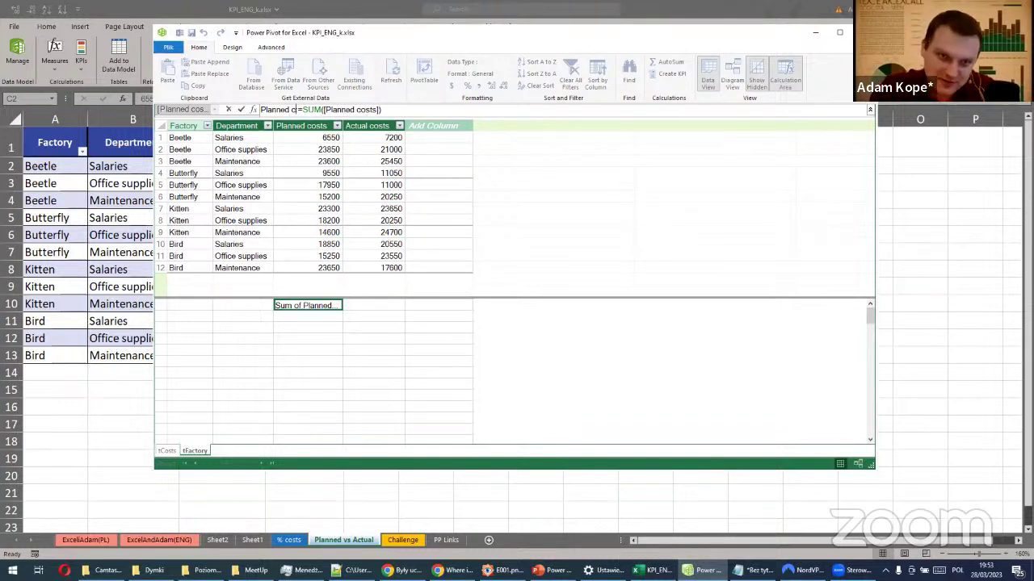
{"action": "type", "text": ":"}
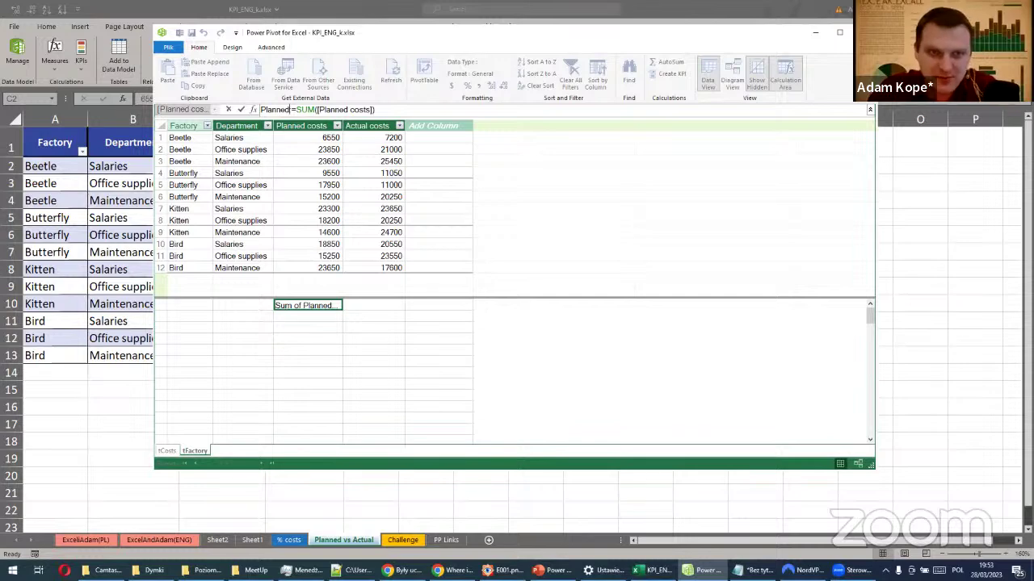
{"action": "key", "text": "Return"}
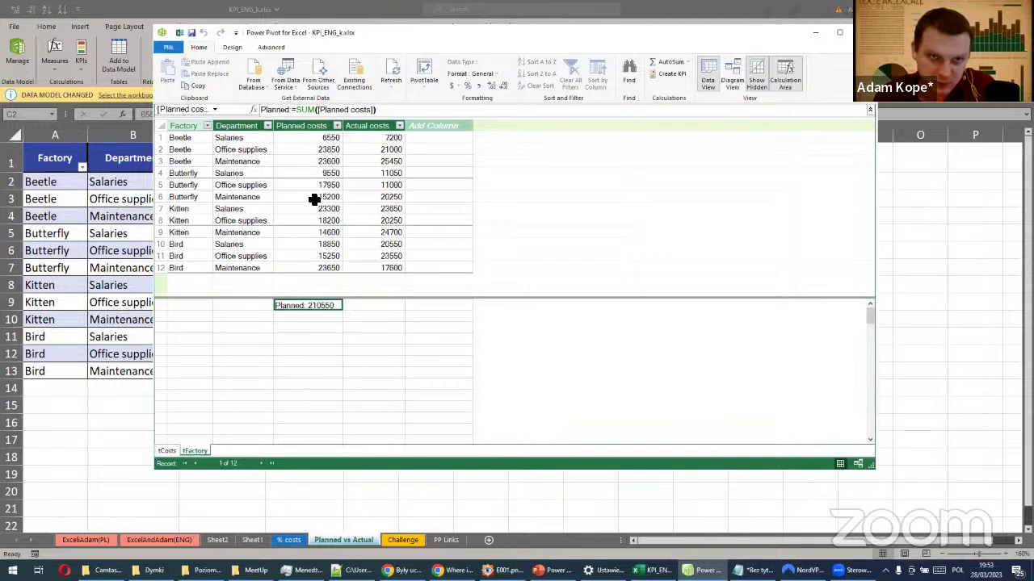
Add an AutoSum measure beneath the Actual costs column and name it Actual
{"action": "left_click", "coordinate": [369, 303]}
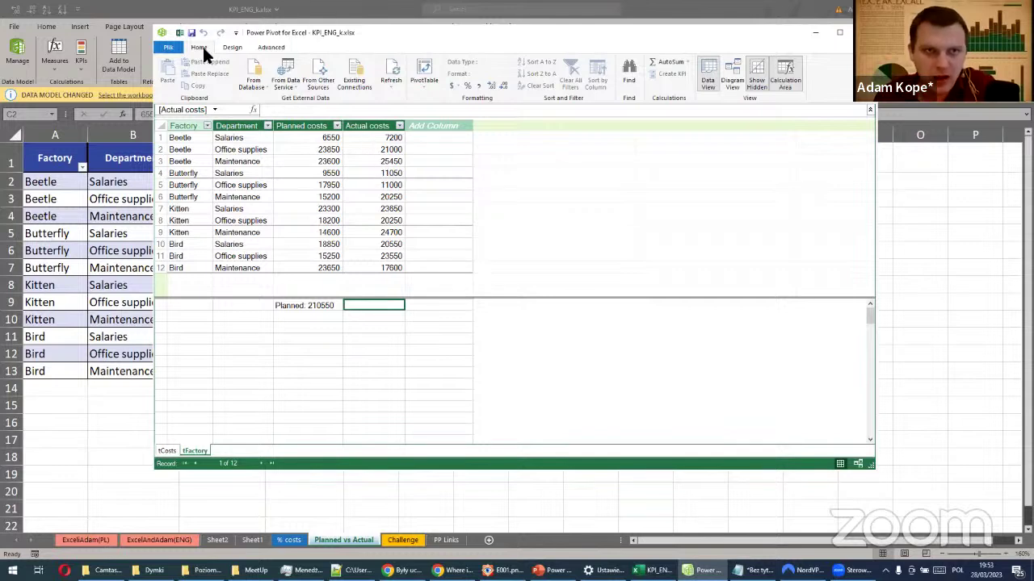
{"action": "left_click", "coordinate": [669, 65]}
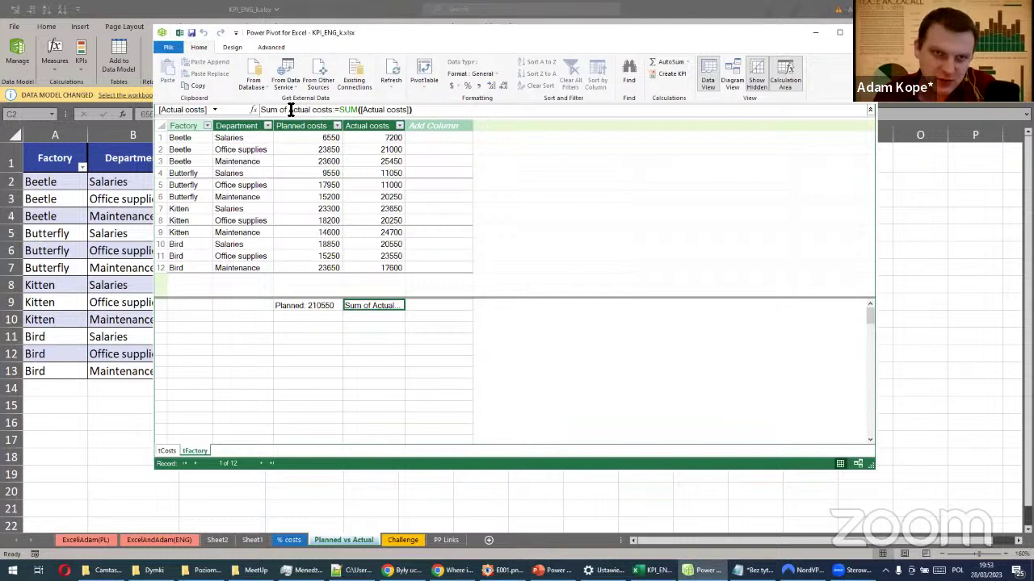
{"action": "left_click", "coordinate": [288, 110]}
{"action": "left_click", "coordinate": [256, 110], "text": "shift"}
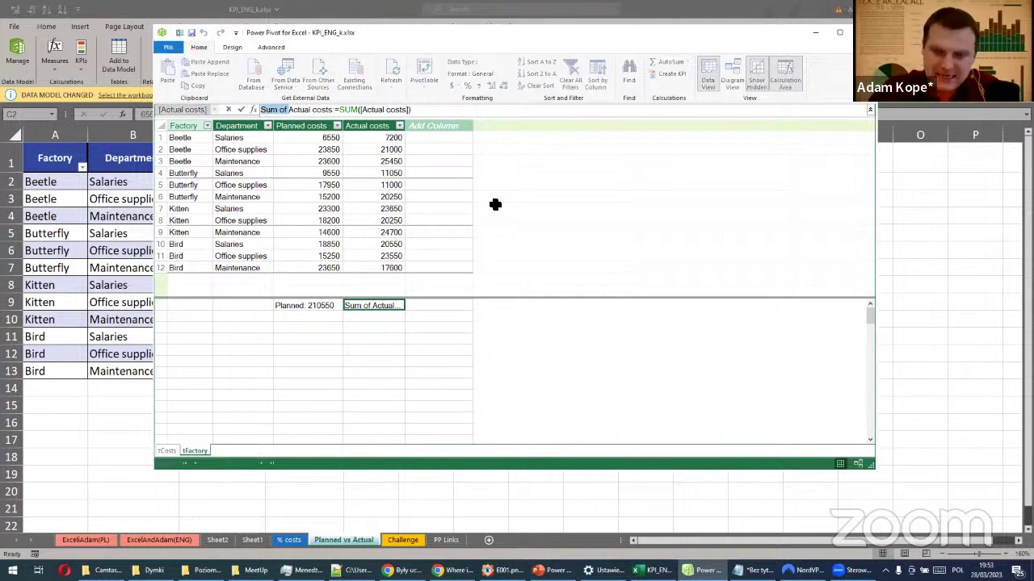
{"action": "key", "text": "BackSpace"}
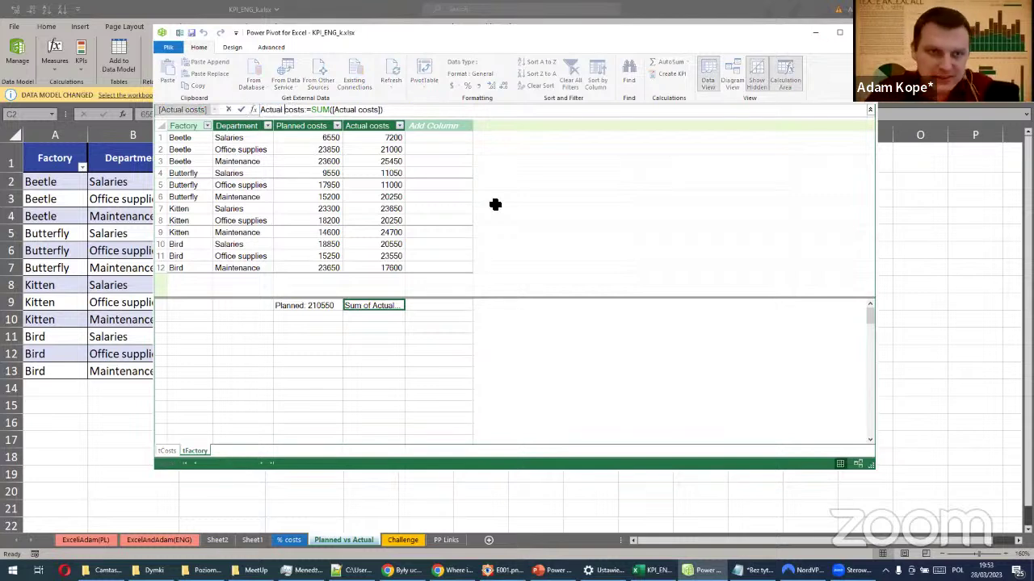
{"action": "key", "text": "Delete"}
{"action": "key", "text": "Delete"}
{"action": "key", "text": "Delete"}
{"action": "key", "text": "Delete"}
{"action": "key", "text": "Delete"}
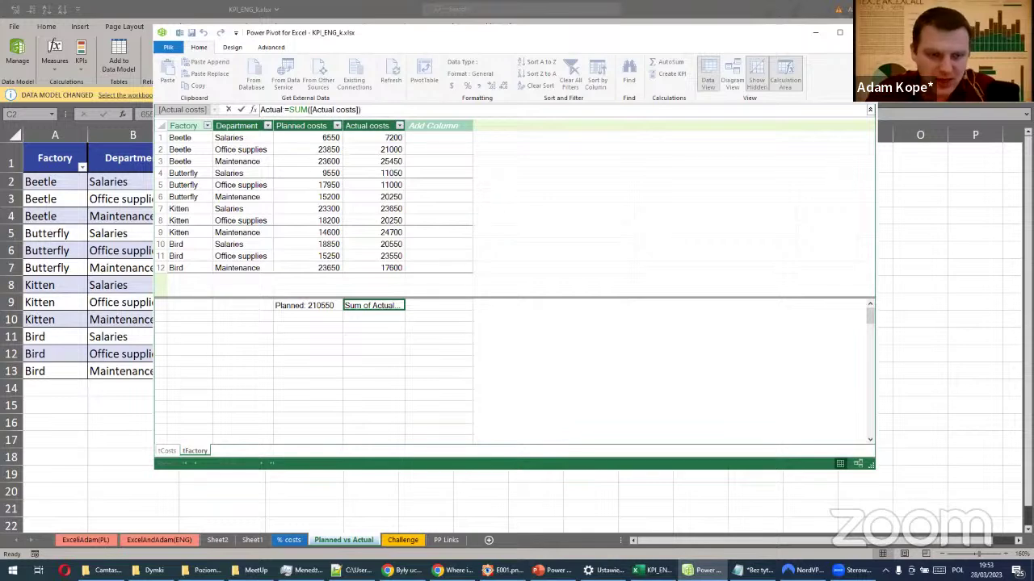
{"action": "key", "text": "ctrl+1"}
{"action": "left_click", "coordinate": [290, 108]}
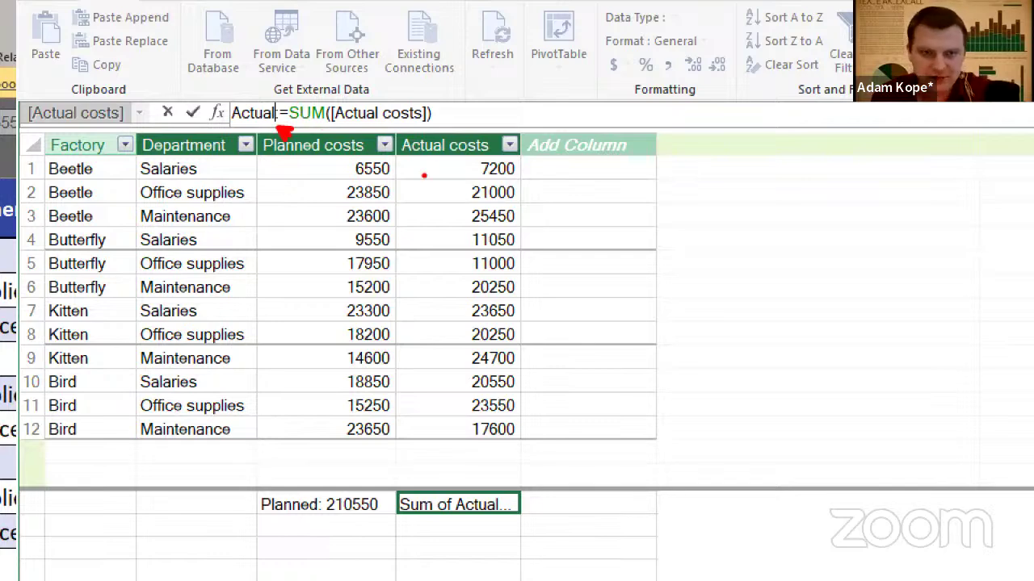
{"action": "key", "text": "Escape"}
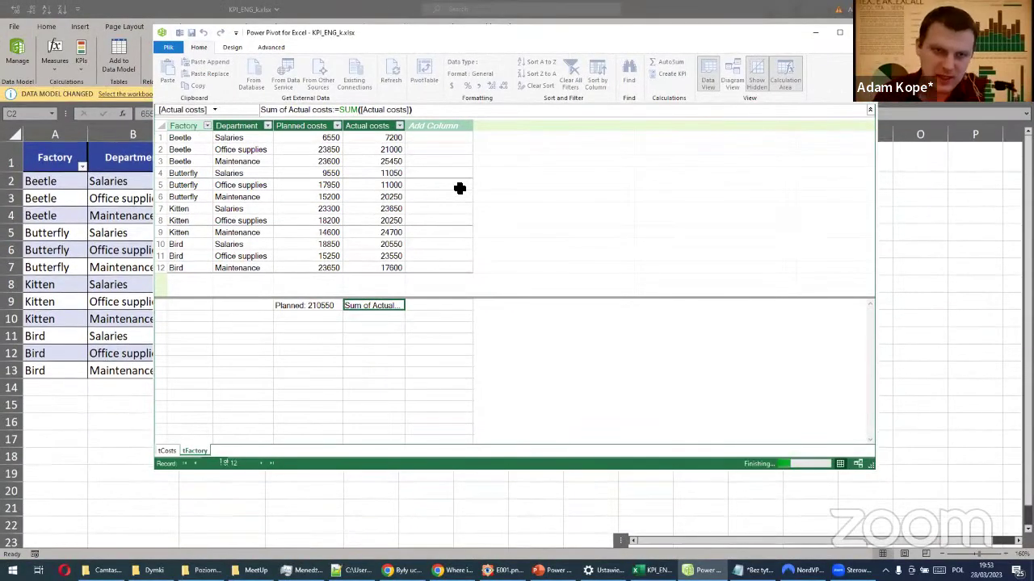
Widen the Planned costs and Actual costs columns, and format the Planned measure as £ English (United Kingdom) currency without decimals
{"action": "left_click_drag", "start_coordinate": [406, 126], "coordinate": [415, 127]}
{"action": "left_click_drag", "start_coordinate": [342, 126], "coordinate": [348, 128]}
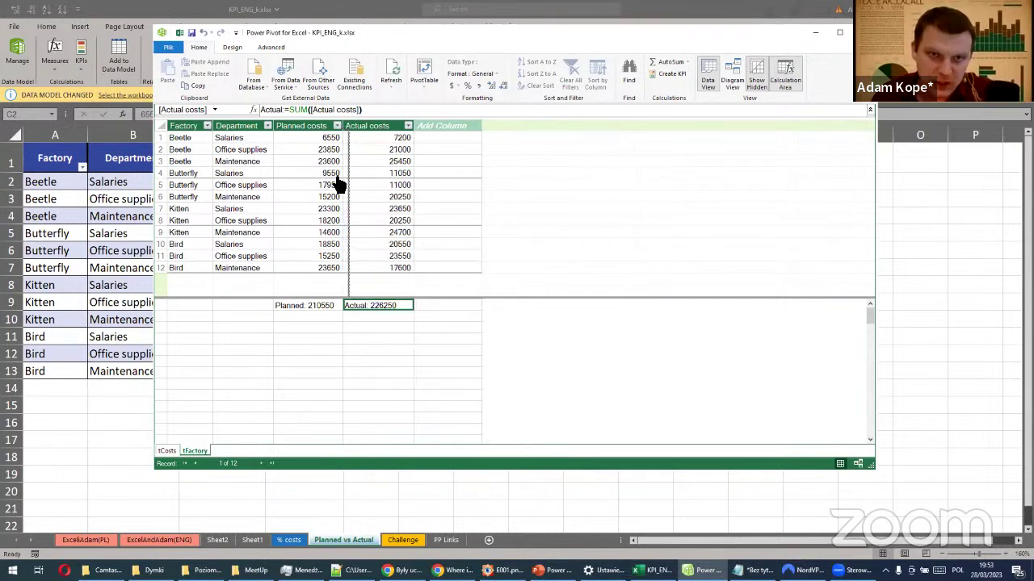
{"action": "left_click", "coordinate": [318, 304]}
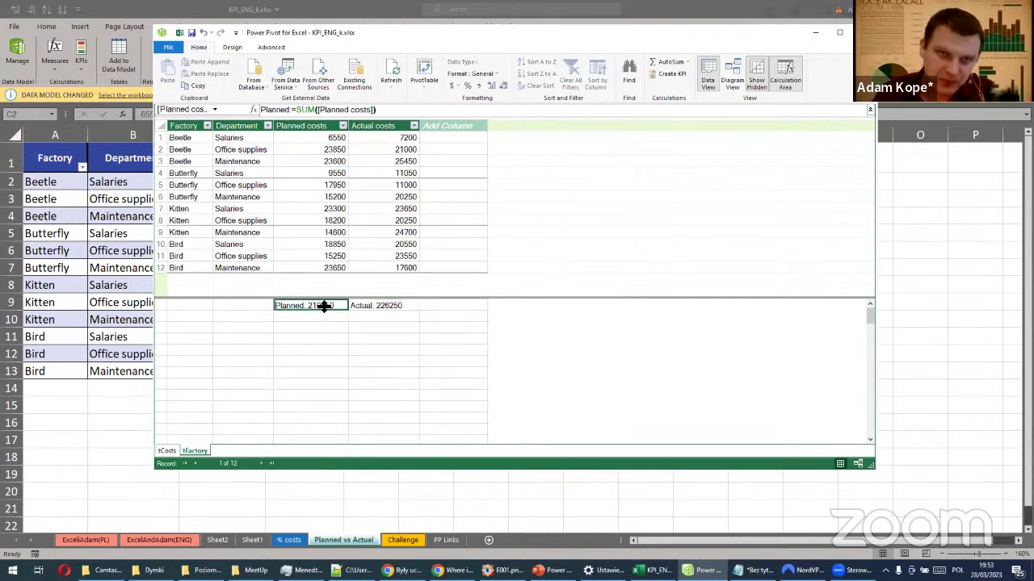
{"action": "left_click", "coordinate": [458, 85]}
{"action": "left_click", "coordinate": [465, 109]}
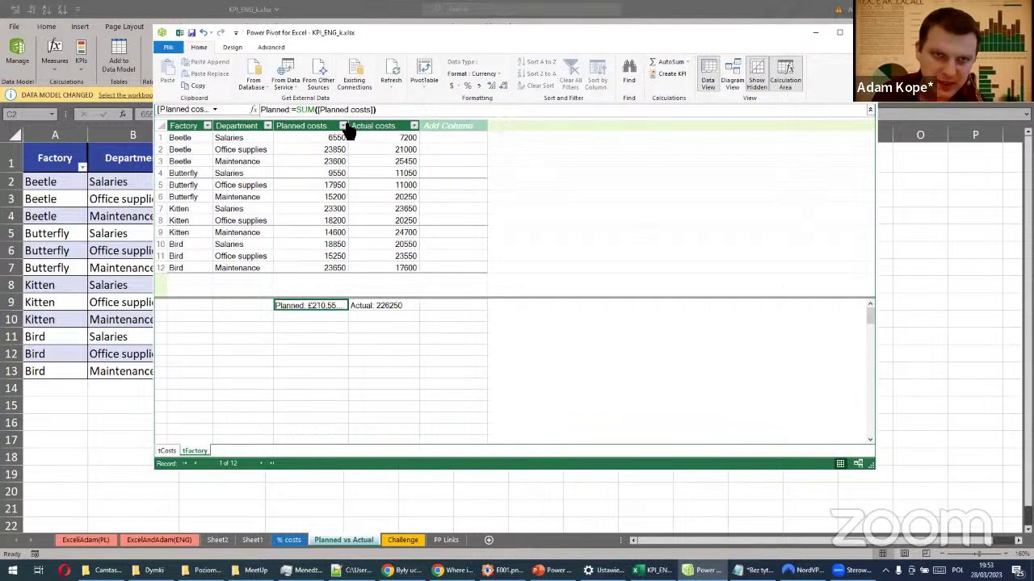
{"action": "left_click_drag", "start_coordinate": [350, 124], "coordinate": [366, 123]}
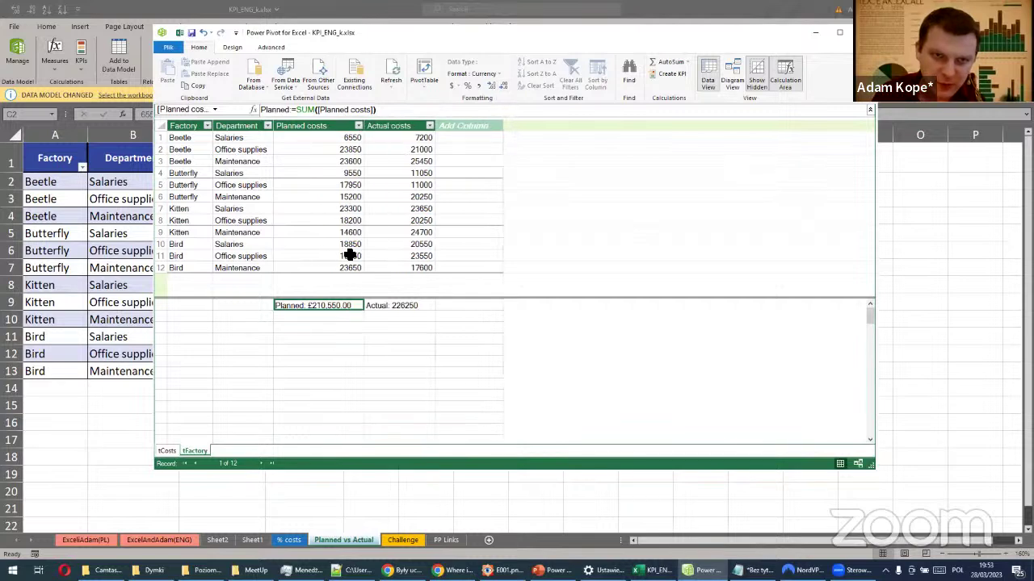
{"action": "left_click", "coordinate": [500, 83]}
{"action": "left_click", "coordinate": [500, 83]}
Format the Actual measure as currency with 0 decimal places and the £ English (United Kingdom) symbol
{"action": "left_click", "coordinate": [405, 305]}
{"action": "left_click", "coordinate": [459, 84]}
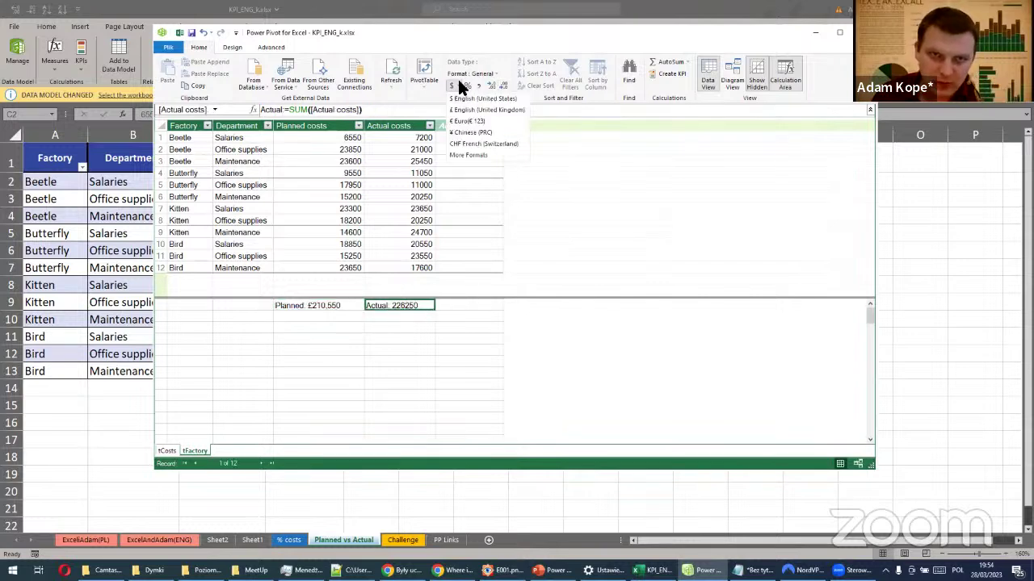
{"action": "left_click", "coordinate": [480, 154]}
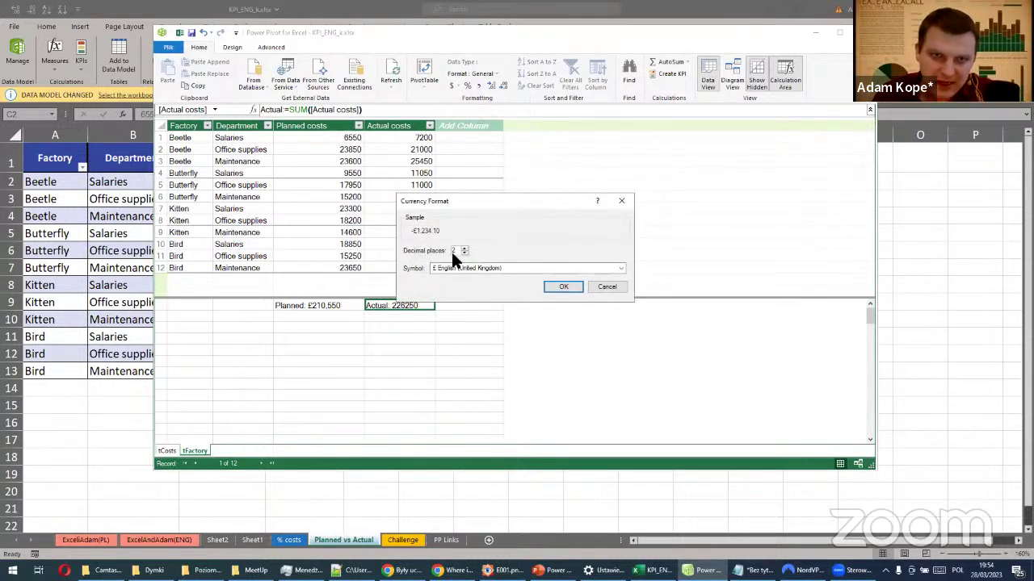
{"action": "double_click", "coordinate": [464, 251]}
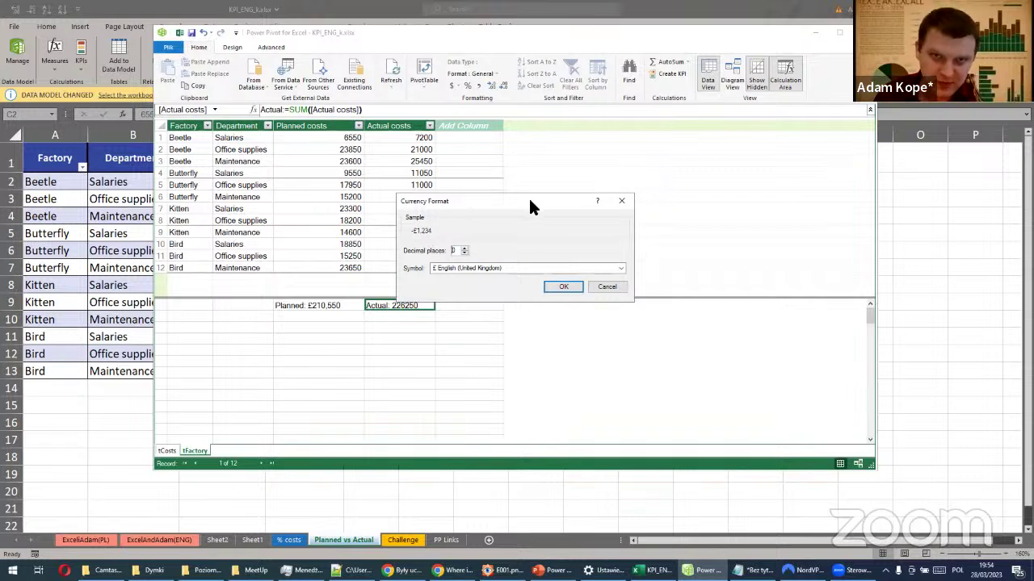
{"action": "left_click_drag", "start_coordinate": [530, 202], "coordinate": [532, 156]}
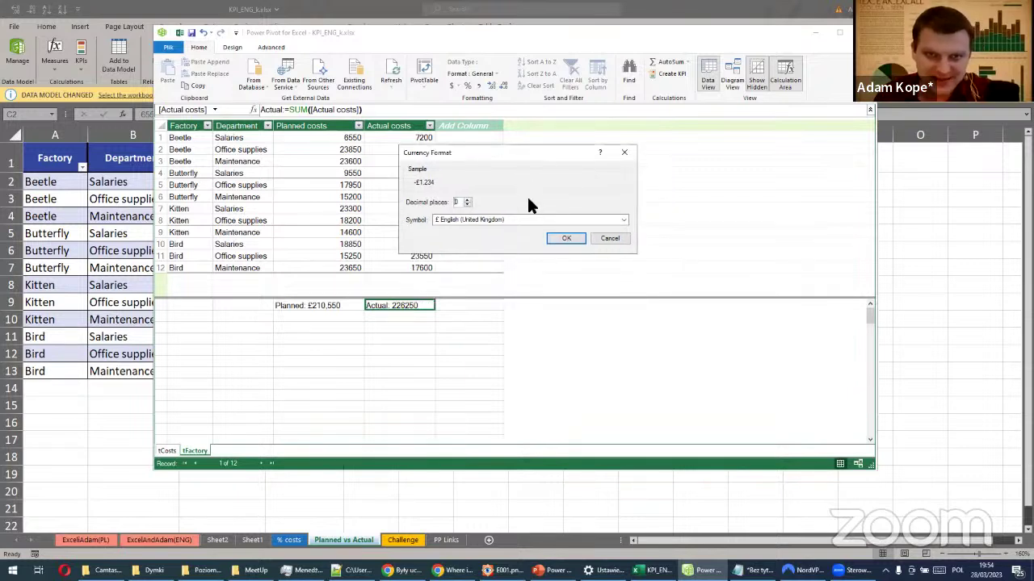
{"action": "left_click", "coordinate": [495, 220]}
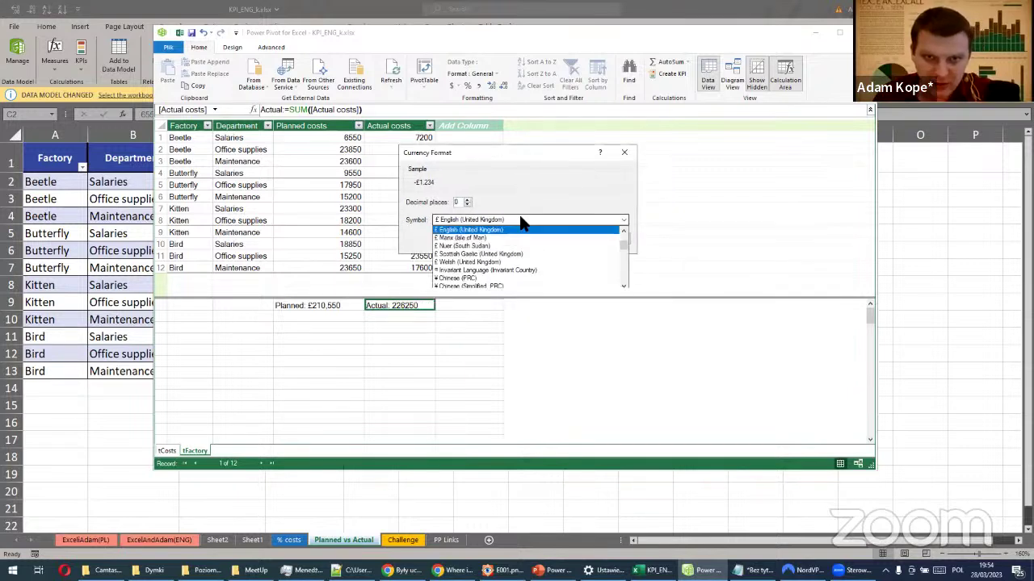
{"action": "left_click", "coordinate": [623, 230]}
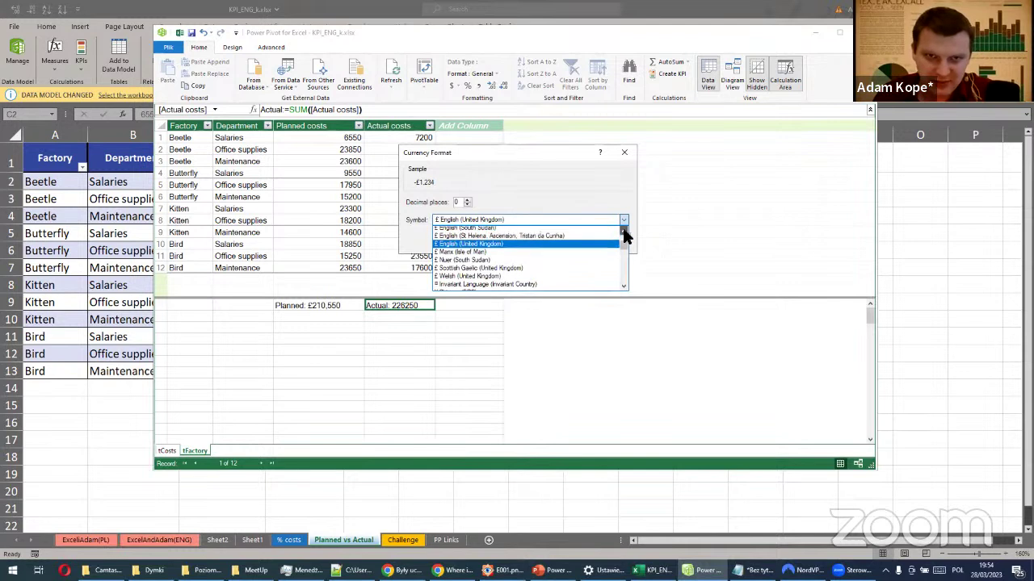
{"action": "left_click", "coordinate": [562, 172]}
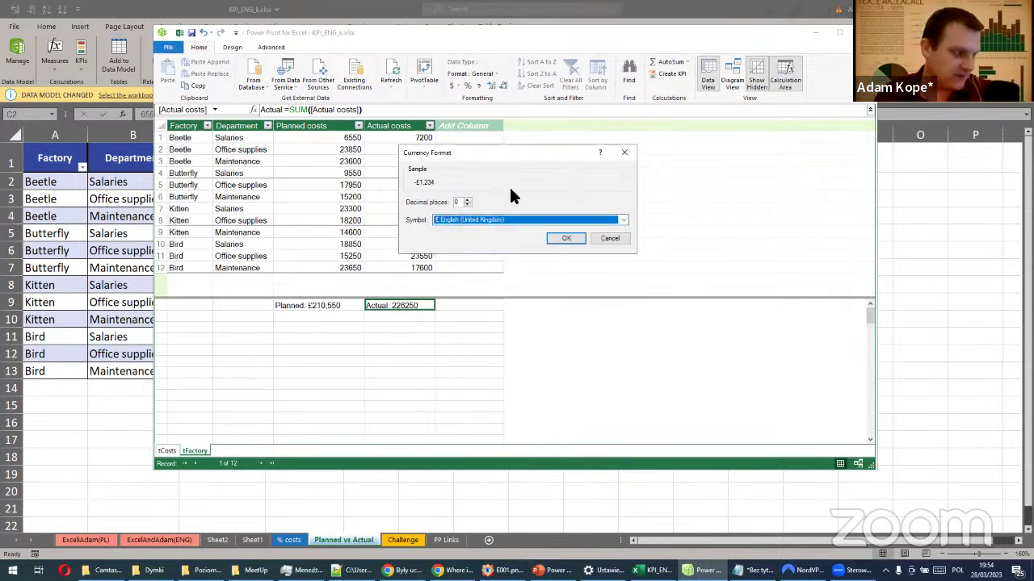
{"action": "left_click", "coordinate": [565, 240]}
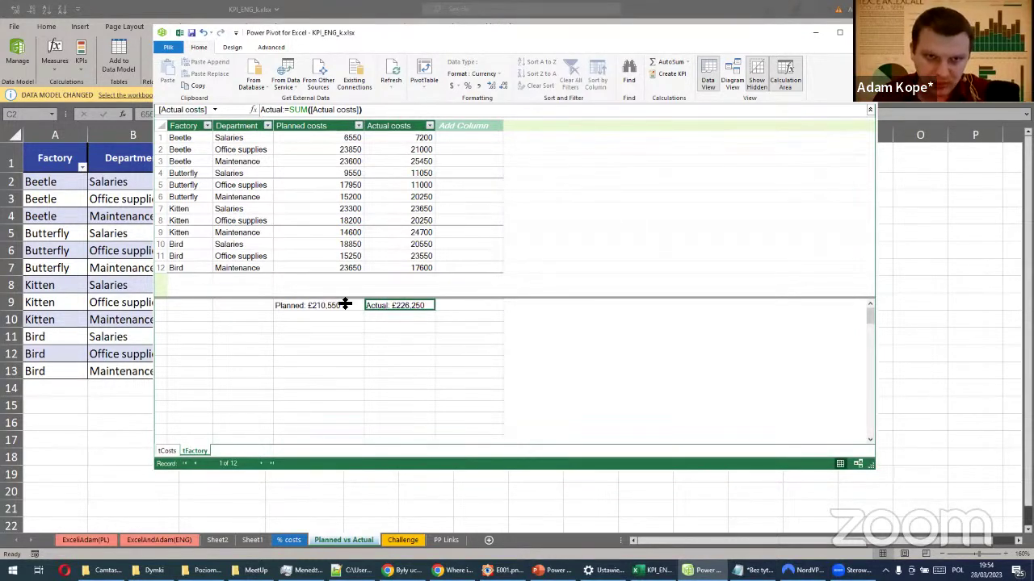
Review the Planned and Actual measures in the Data Model alongside the % Cost KPI PivotTable on Sheet1
{"action": "left_click", "coordinate": [313, 307]}
{"action": "left_click", "coordinate": [400, 307]}
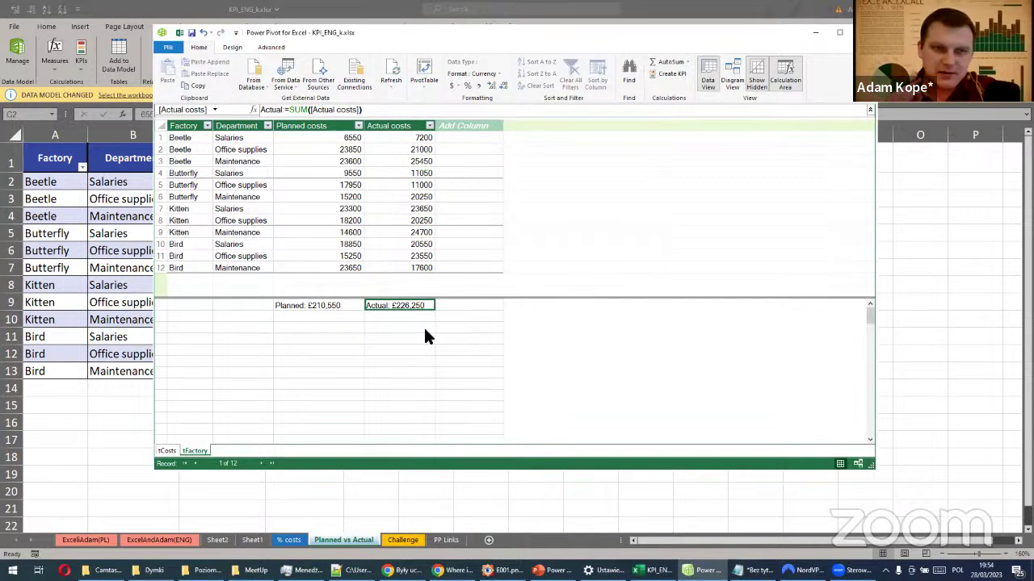
{"action": "left_click", "coordinate": [134, 258]}
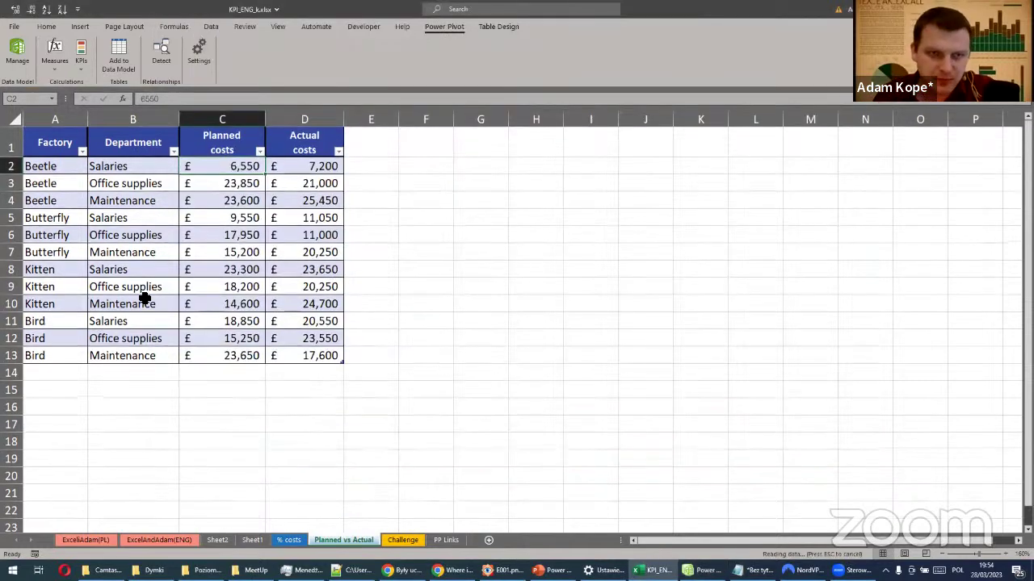
{"action": "left_click", "coordinate": [253, 540]}
{"action": "left_click", "coordinate": [144, 201]}
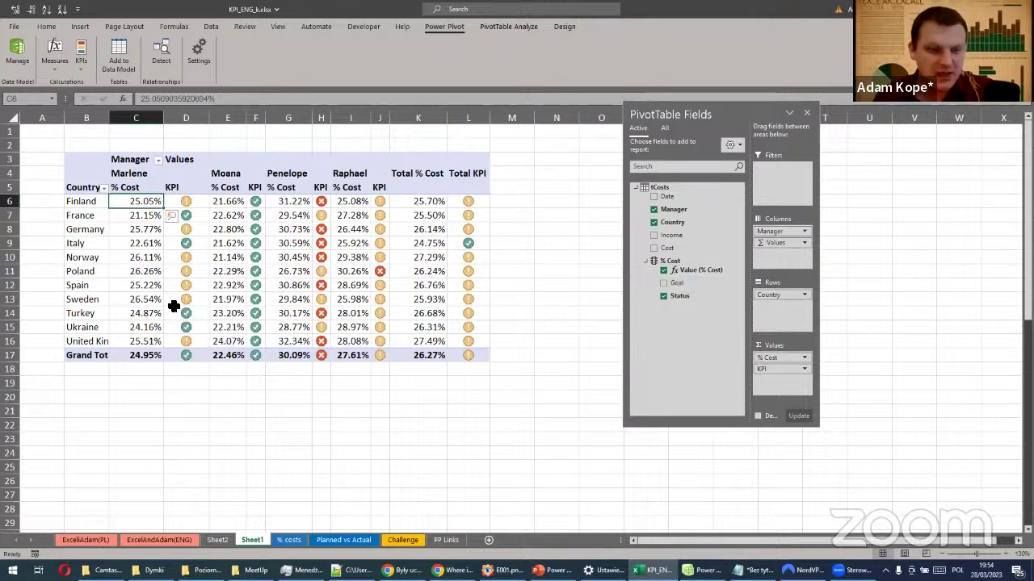
{"action": "mouse_move", "coordinate": [174, 306]}
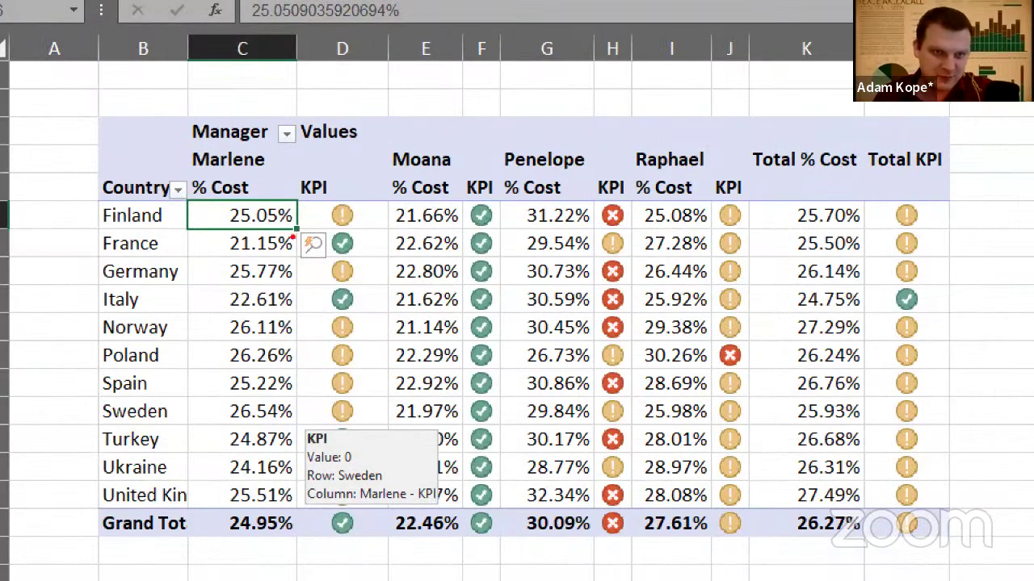
{"action": "left_click_drag", "start_coordinate": [271, 229], "coordinate": [302, 228]}
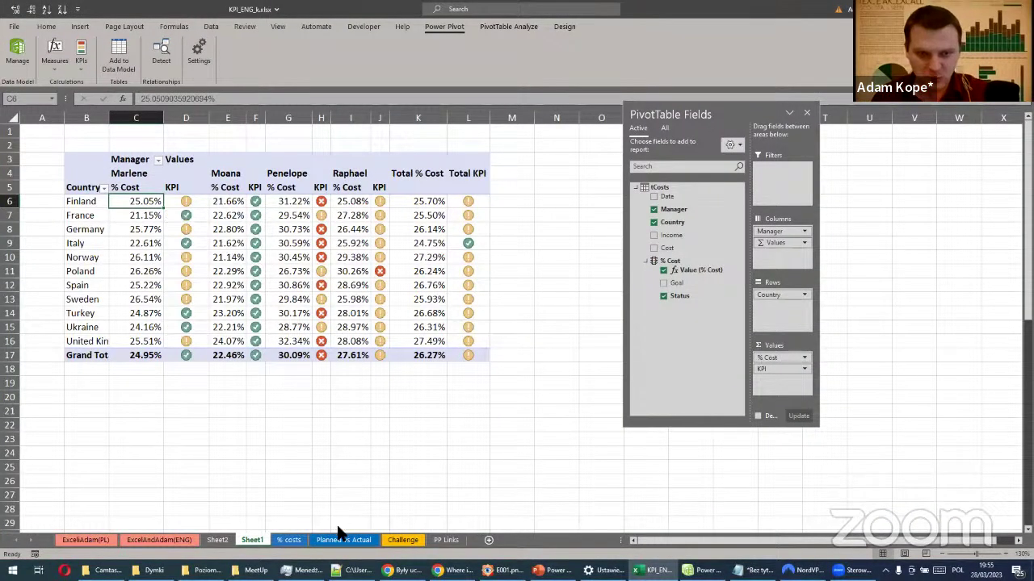
{"action": "key", "text": "alt+Tab"}
{"action": "left_click", "coordinate": [307, 304]}
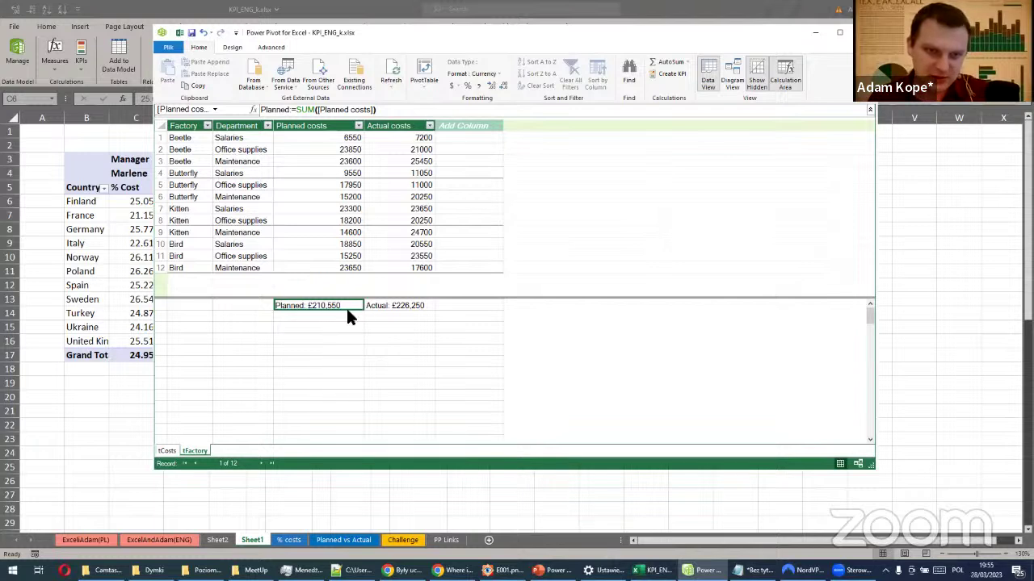
{"action": "left_click", "coordinate": [377, 310]}
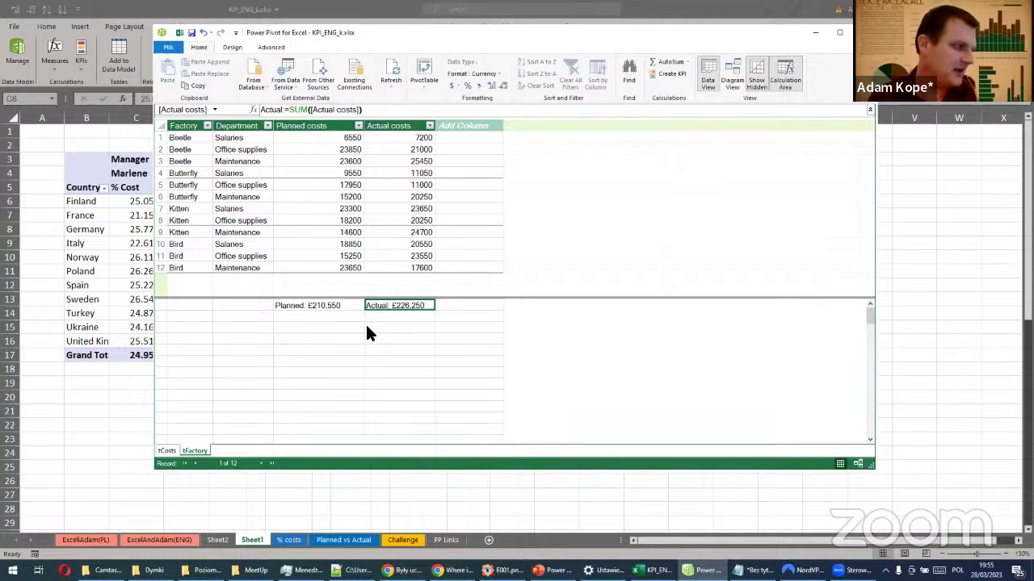
{"action": "left_click", "coordinate": [318, 305]}
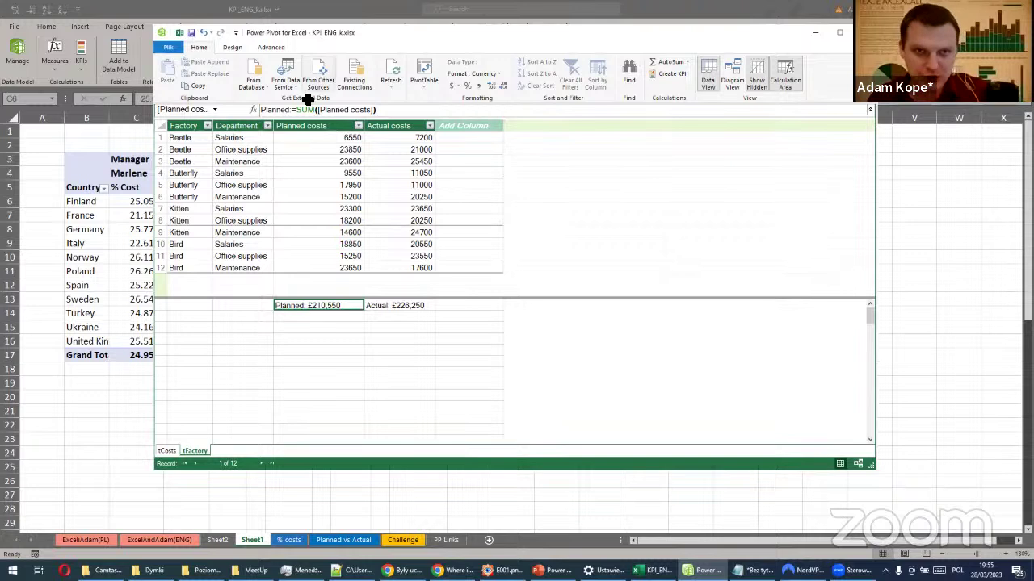
{"action": "left_click", "coordinate": [343, 173]}
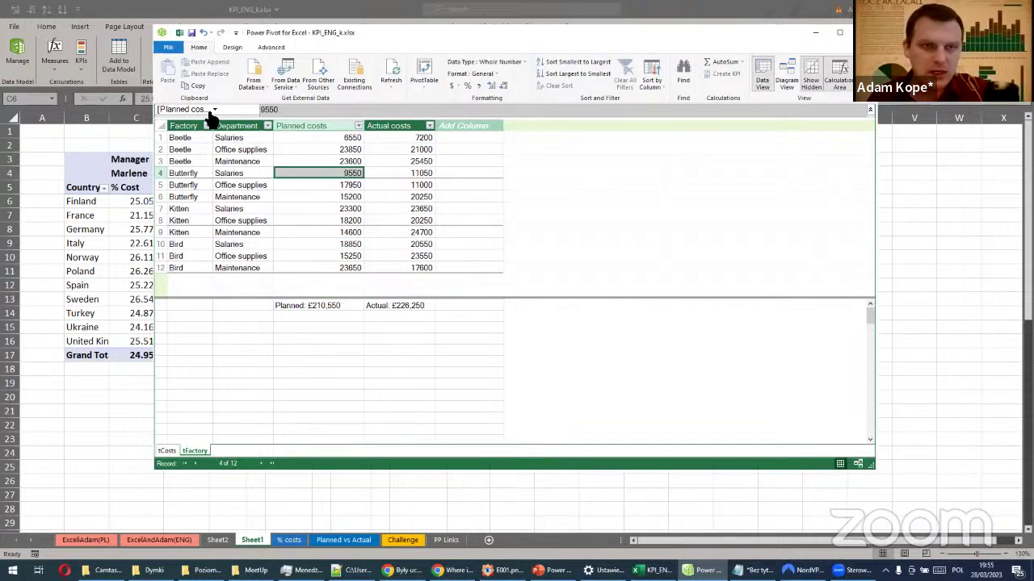
Create a PivotTable from the Data Model on a new worksheet
{"action": "left_click", "coordinate": [320, 307]}
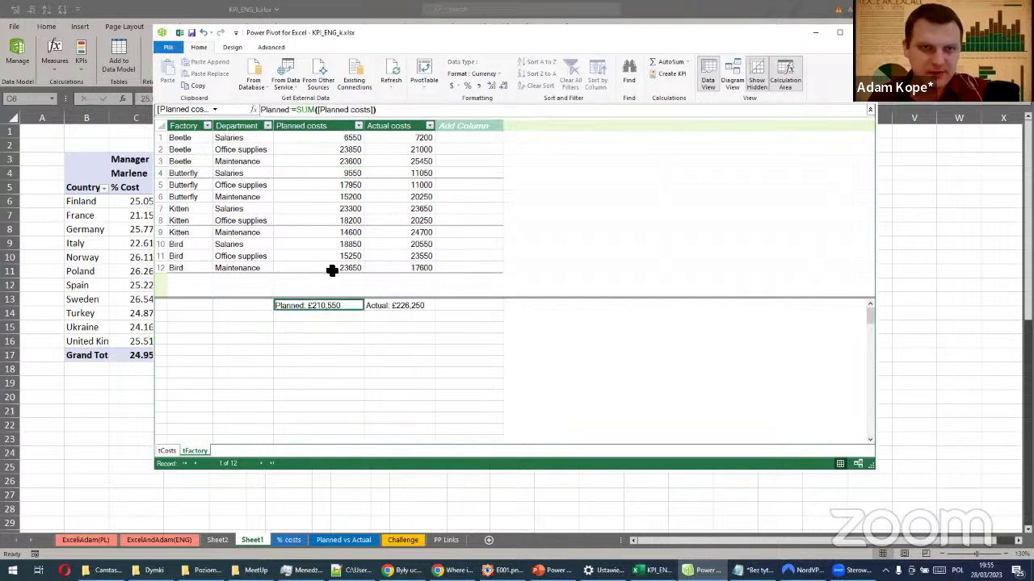
{"action": "left_click", "coordinate": [420, 69]}
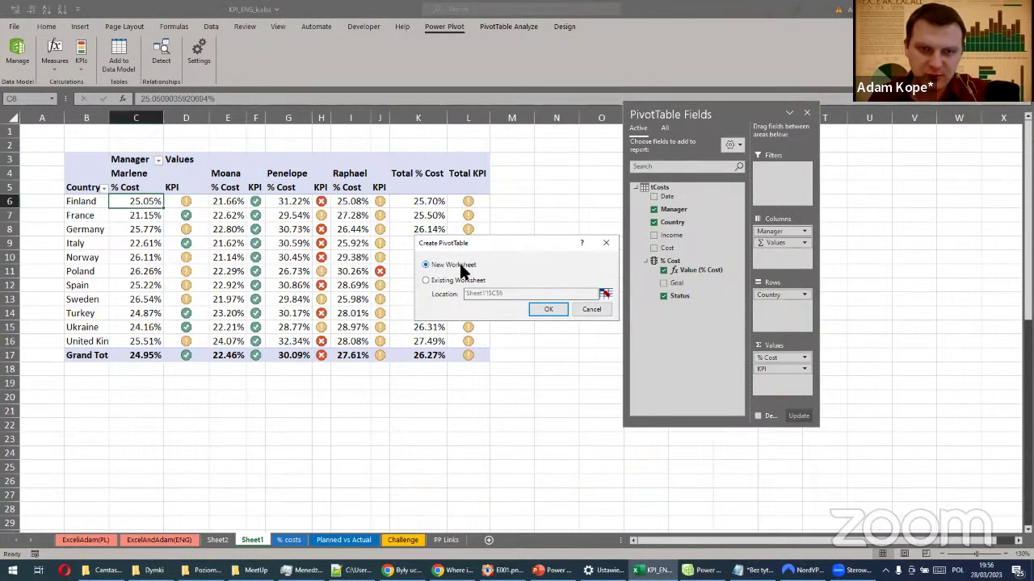
{"action": "left_click", "coordinate": [546, 311]}
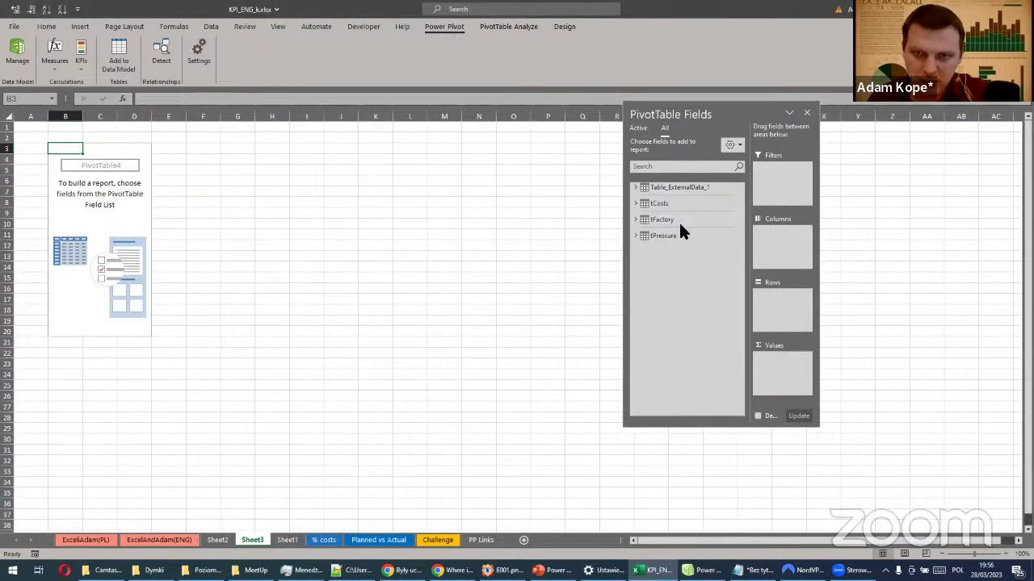
Examine the fields of Table_ExternalData_1 and tFactory in the field list alongside the drill-through table on Sheet2
{"action": "left_click", "coordinate": [635, 220]}
{"action": "left_click", "coordinate": [635, 189]}
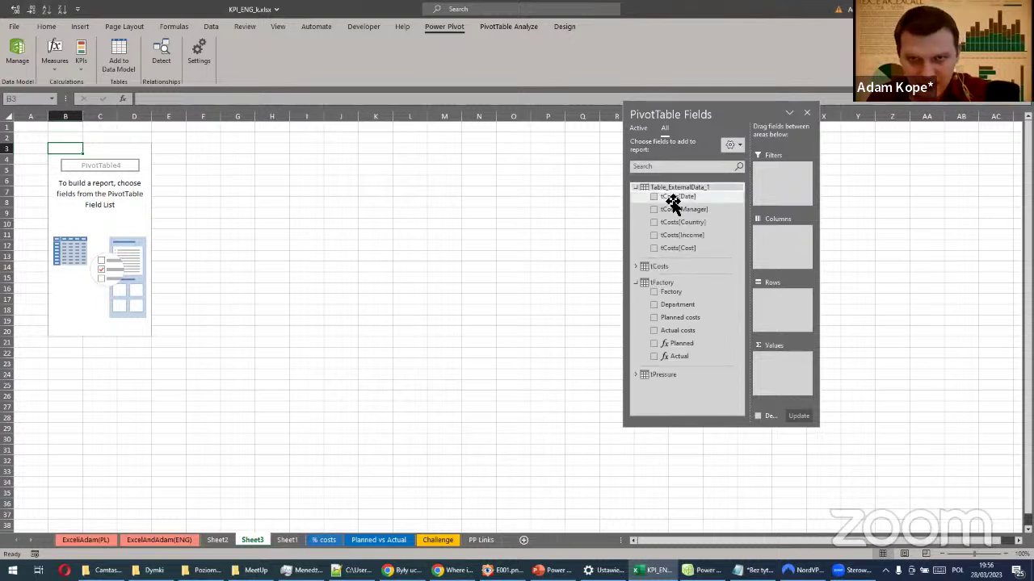
{"action": "left_click", "coordinate": [633, 186]}
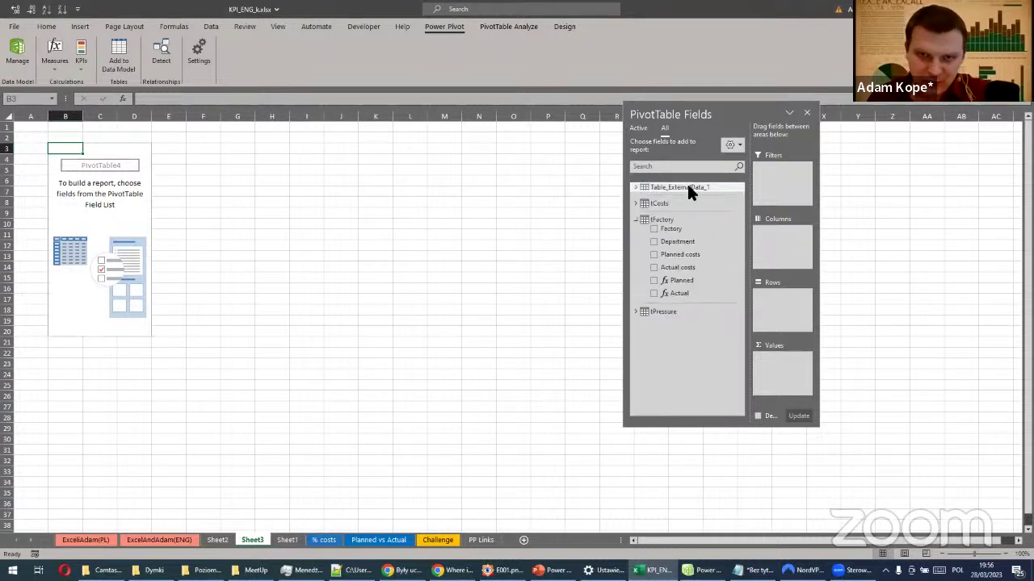
{"action": "left_click", "coordinate": [633, 219]}
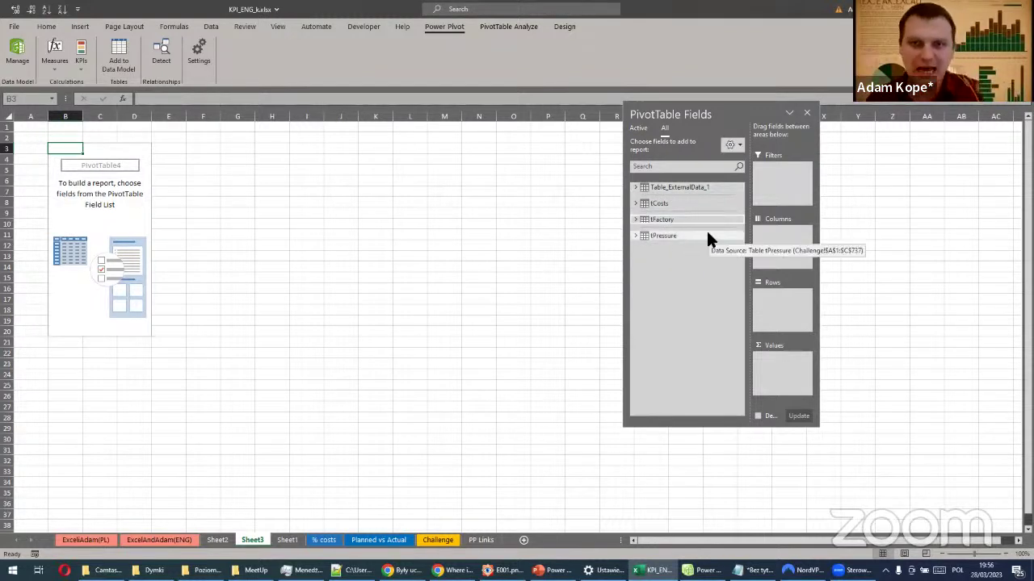
{"action": "left_click", "coordinate": [216, 539]}
{"action": "left_click", "coordinate": [79, 183]}
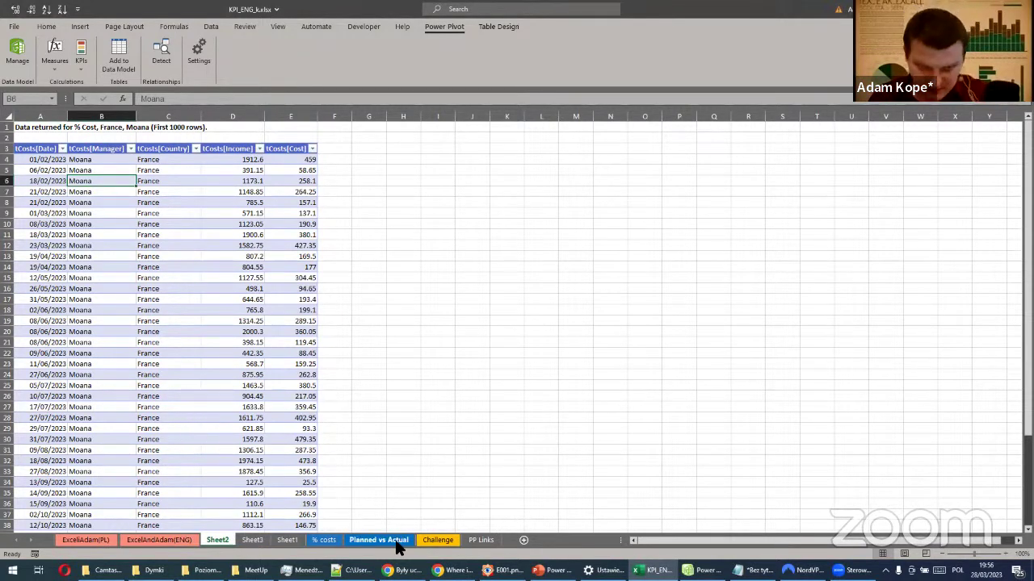
{"action": "left_click", "coordinate": [252, 539]}
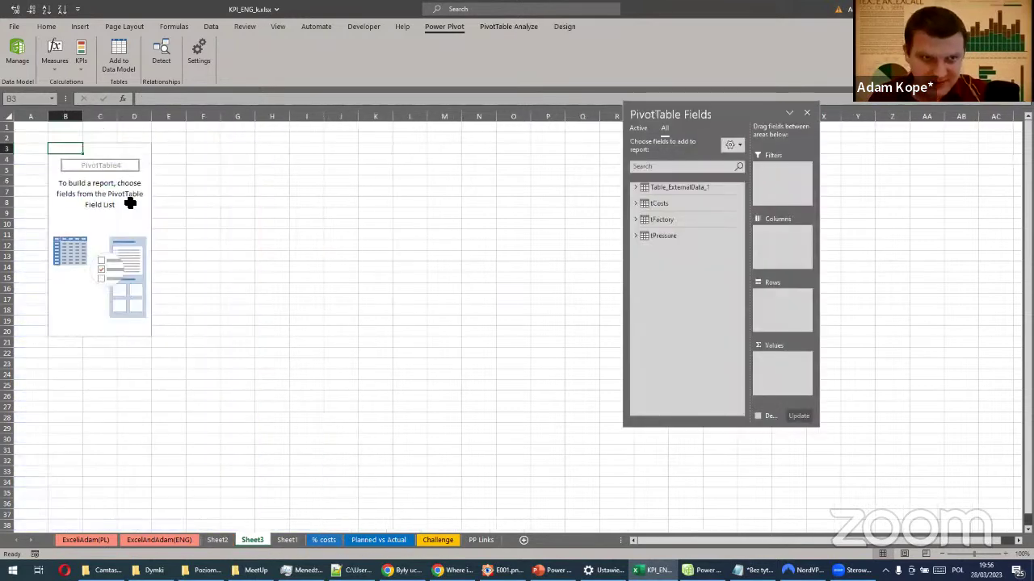
{"action": "left_click", "coordinate": [682, 188]}
{"action": "left_click", "coordinate": [636, 188]}
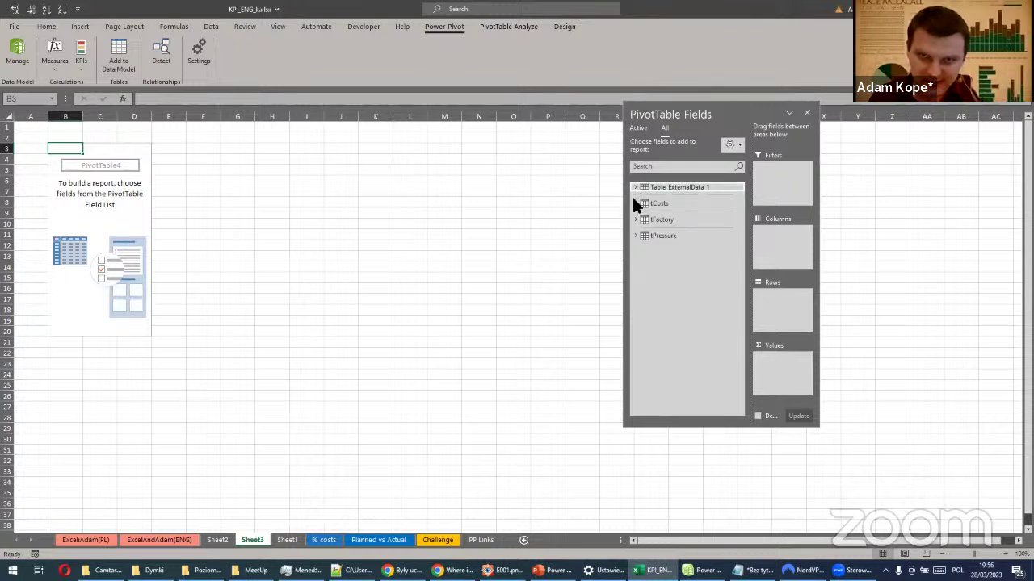
Add Factory and Department from tFactory as row fields of the new PivotTable, and widen the Department column to fit
{"action": "left_click", "coordinate": [636, 220]}
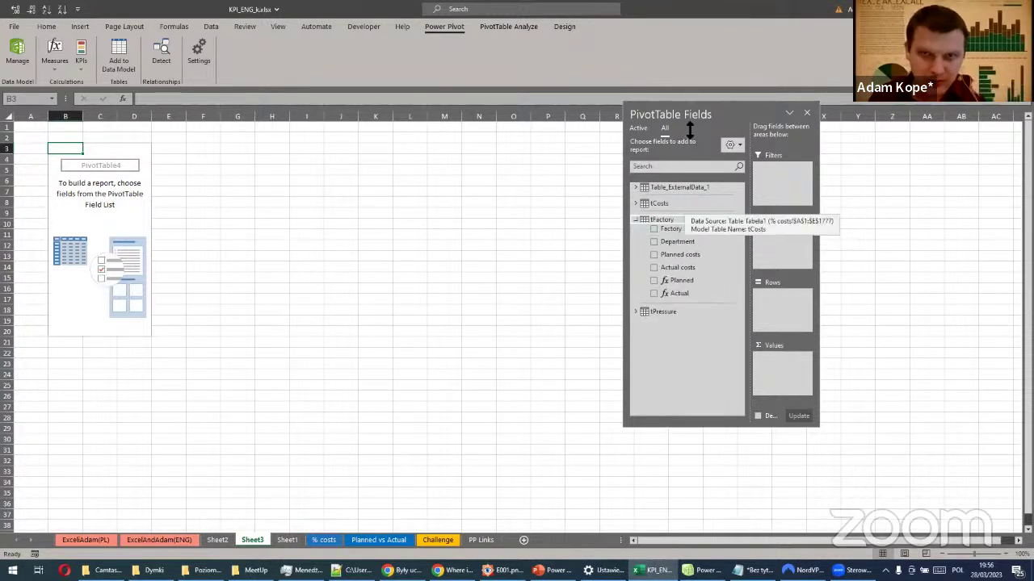
{"action": "left_click_drag", "start_coordinate": [710, 117], "coordinate": [566, 104]}
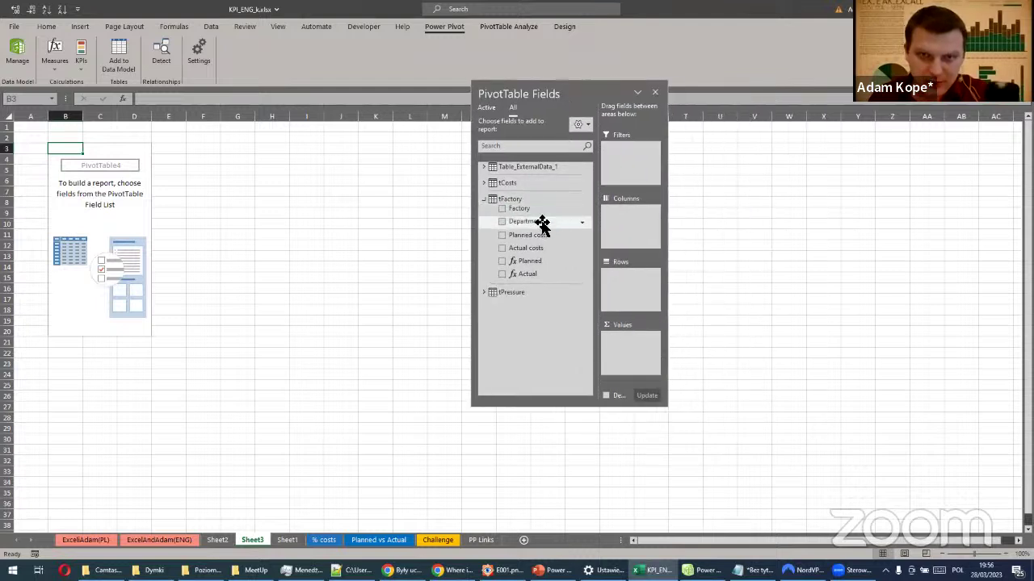
{"action": "left_click_drag", "start_coordinate": [527, 212], "coordinate": [625, 287]}
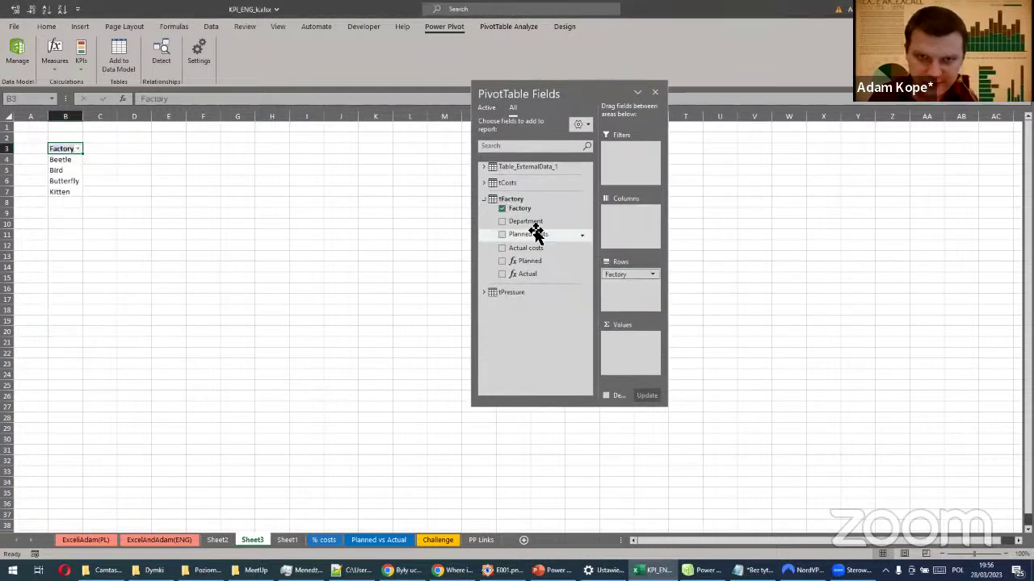
{"action": "left_click_drag", "start_coordinate": [528, 224], "coordinate": [623, 295]}
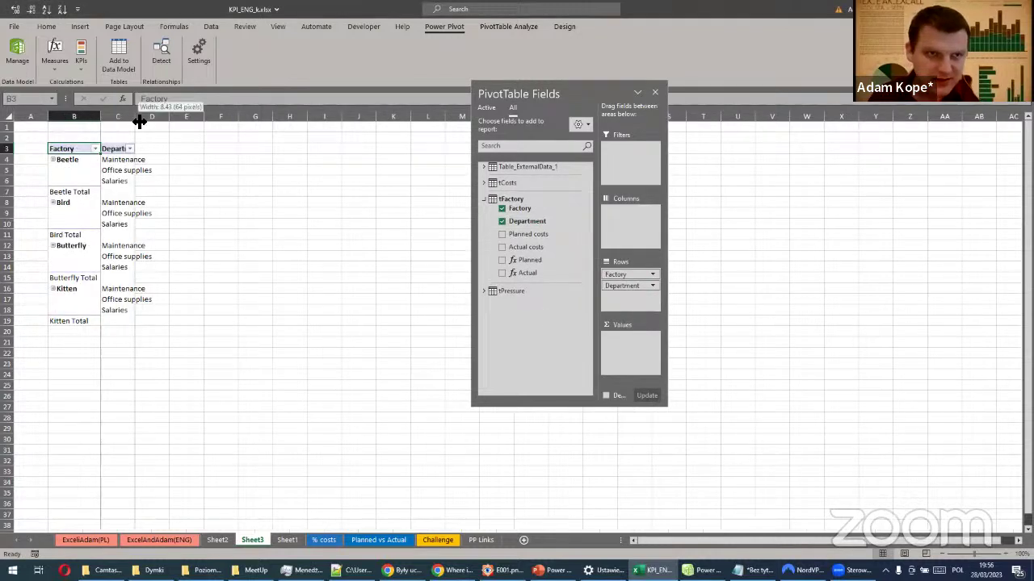
{"action": "left_click", "coordinate": [136, 187]}
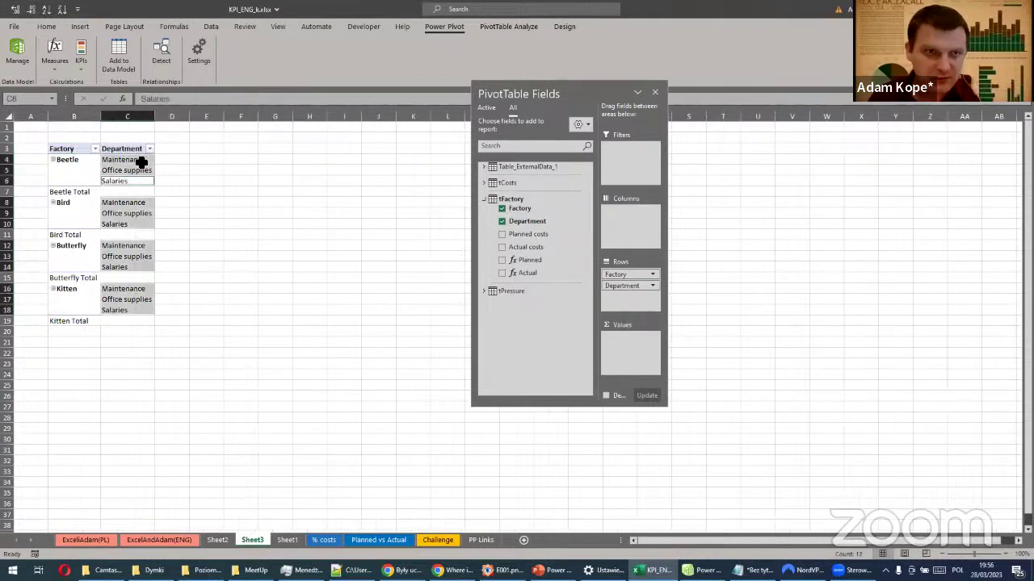
Show the PivotTable in tabular form with grand totals on for rows and columns
{"action": "left_click", "coordinate": [141, 161]}
{"action": "left_click", "coordinate": [564, 27]}
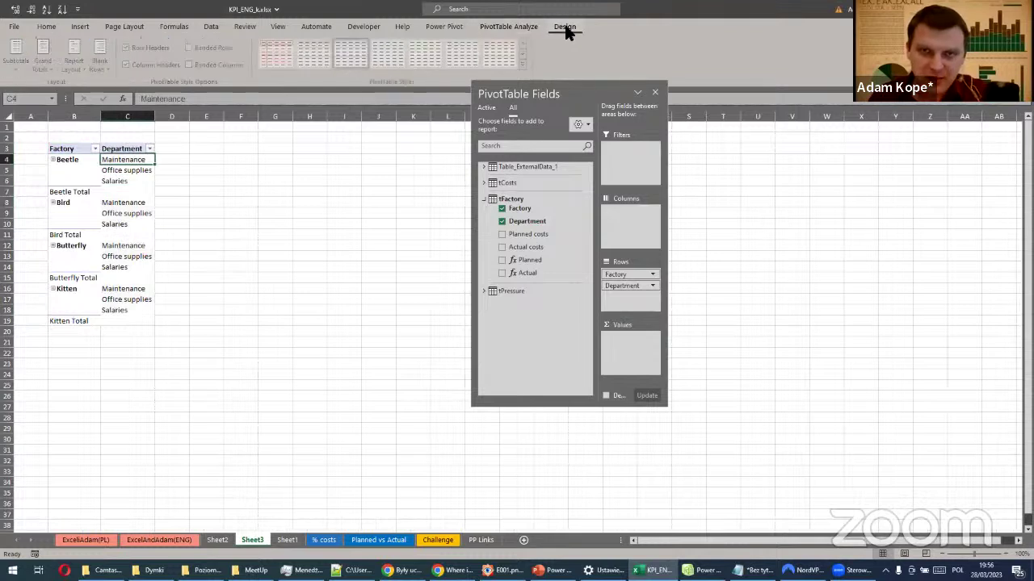
{"action": "left_click", "coordinate": [84, 49]}
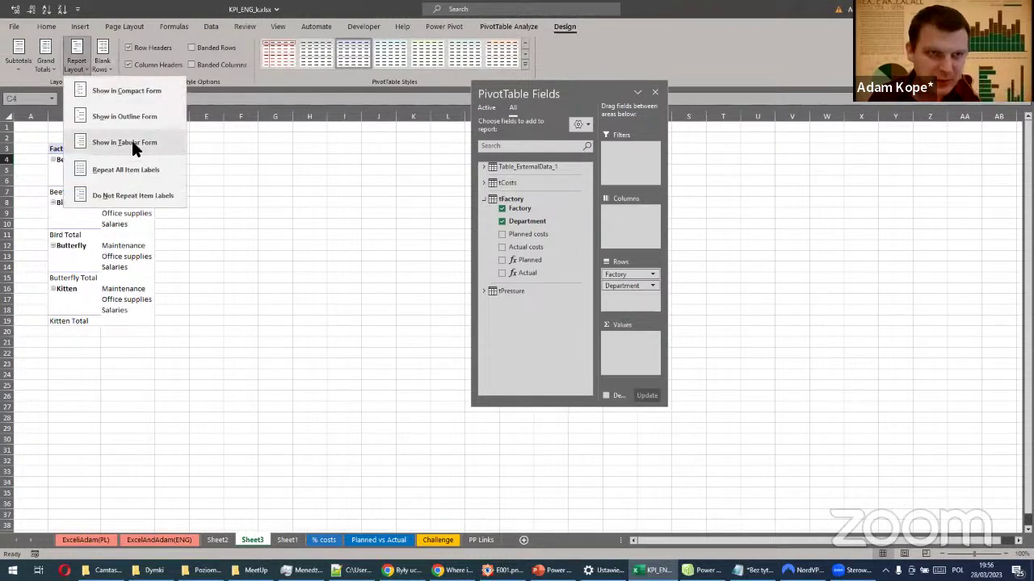
{"action": "left_click", "coordinate": [129, 138]}
{"action": "left_click", "coordinate": [50, 65]}
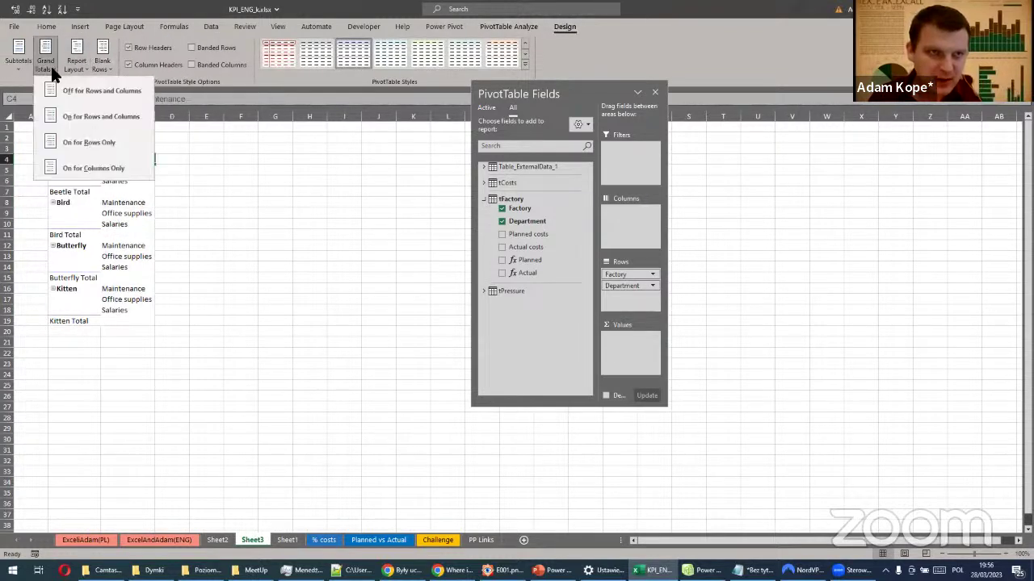
{"action": "left_click", "coordinate": [84, 115]}
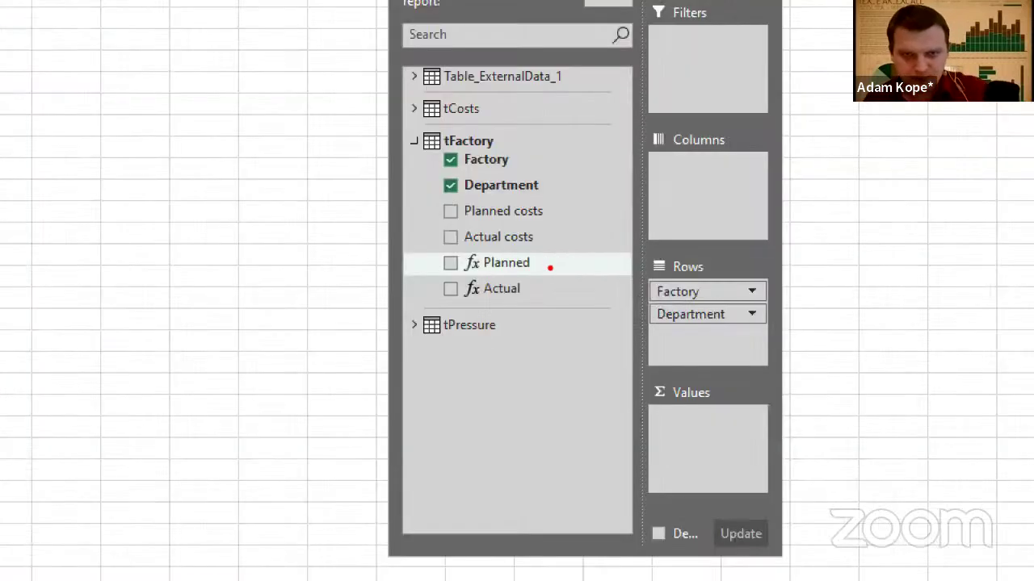
Add the Planned and Actual measures to the PivotTable's values
{"action": "mouse_move", "coordinate": [576, 258]}
{"action": "left_mouse_down"}
{"action": "mouse_move", "coordinate": [536, 264]}
{"action": "mouse_move", "coordinate": [527, 289]}
{"action": "mouse_move", "coordinate": [515, 272]}
{"action": "mouse_move", "coordinate": [684, 394]}
{"action": "mouse_move", "coordinate": [752, 473]}
{"action": "left_mouse_up"}
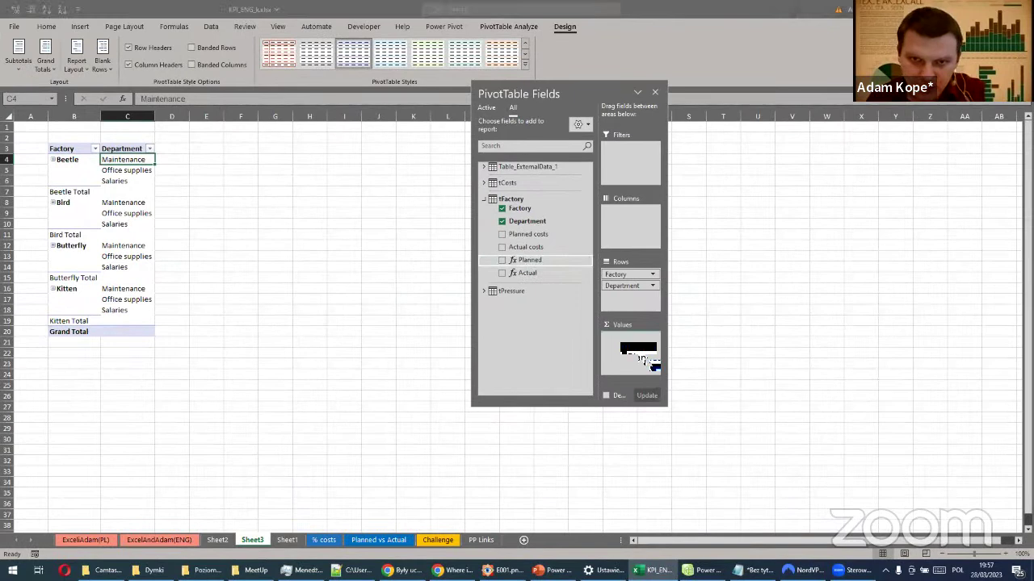
{"action": "left_click_drag", "start_coordinate": [653, 365], "coordinate": [650, 364]}
{"action": "left_click_drag", "start_coordinate": [528, 275], "coordinate": [621, 353]}
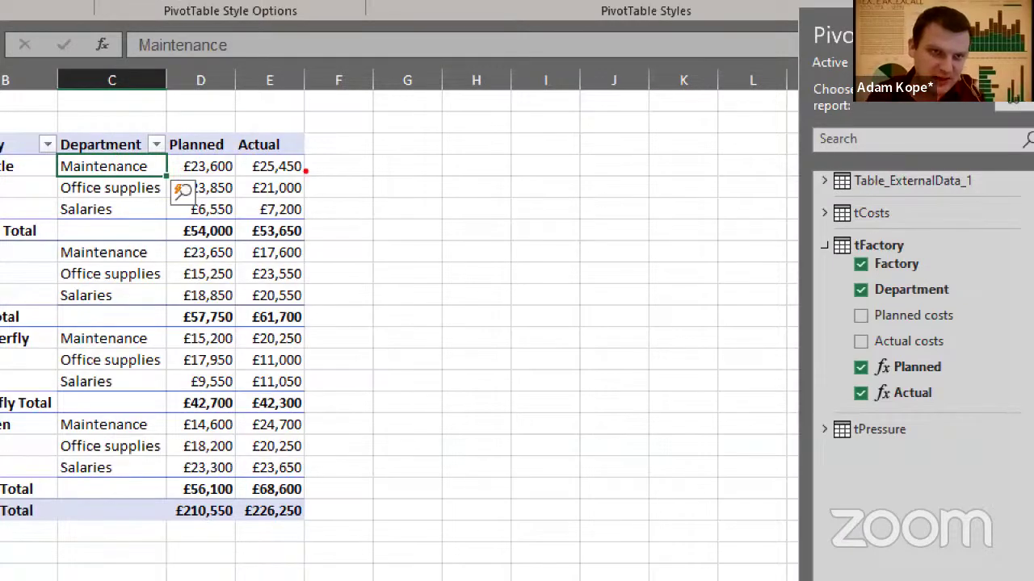
{"action": "left_click_drag", "start_coordinate": [305, 170], "coordinate": [396, 196]}
{"action": "left_click_drag", "start_coordinate": [238, 349], "coordinate": [249, 360]}
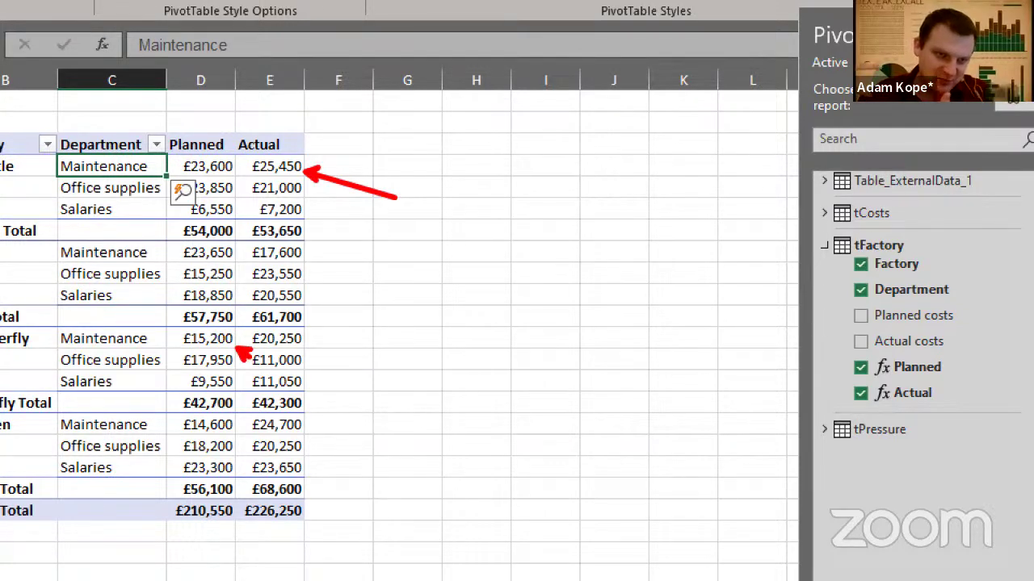
{"action": "key", "text": "Escape"}
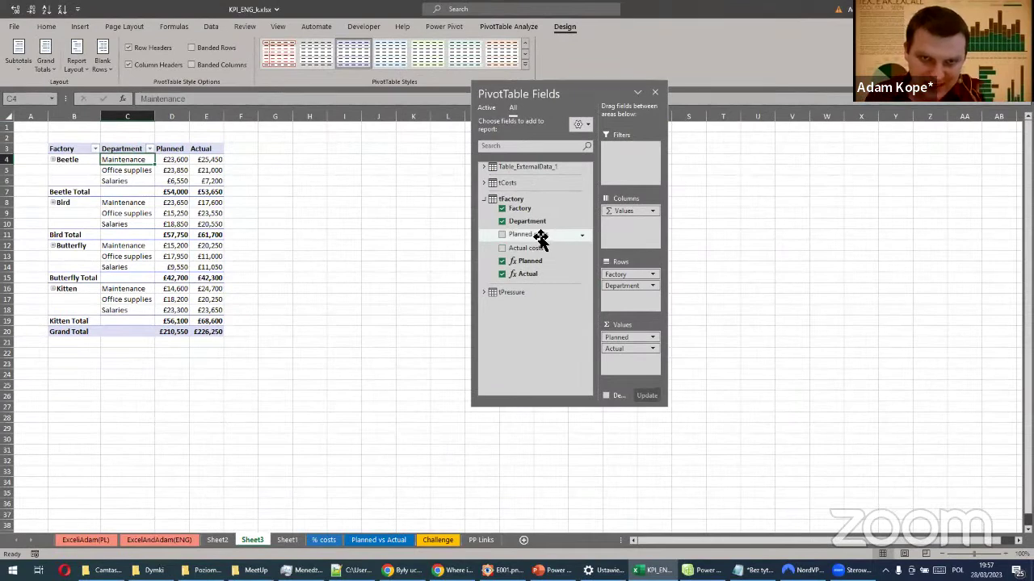
Add the Planned costs and Actual costs columns to the values, each after its matching measure, and enlarge the field list
{"action": "left_click_drag", "start_coordinate": [543, 234], "coordinate": [609, 315]}
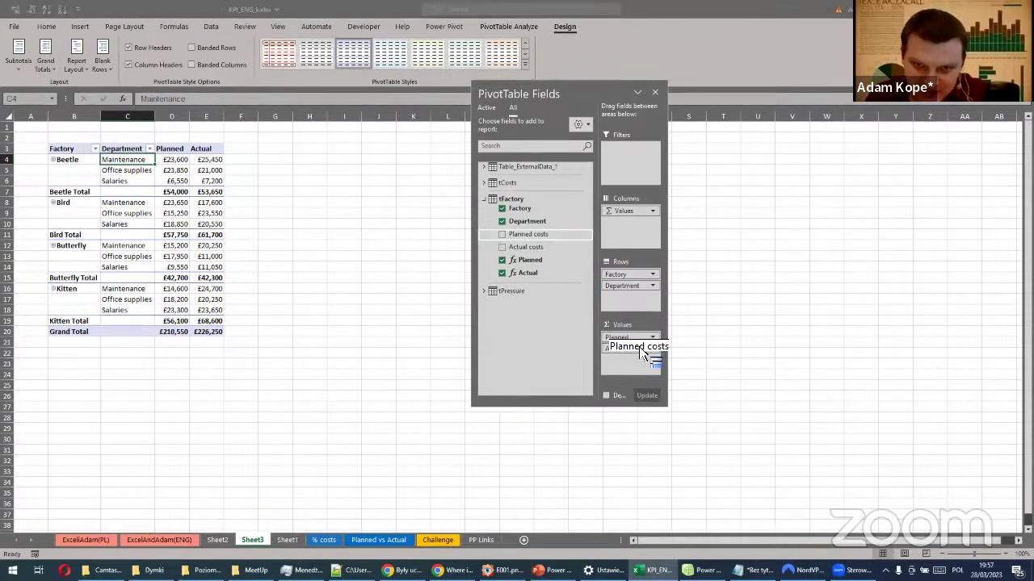
{"action": "left_click_drag", "start_coordinate": [639, 347], "coordinate": [626, 347]}
{"action": "left_click", "coordinate": [483, 199]}
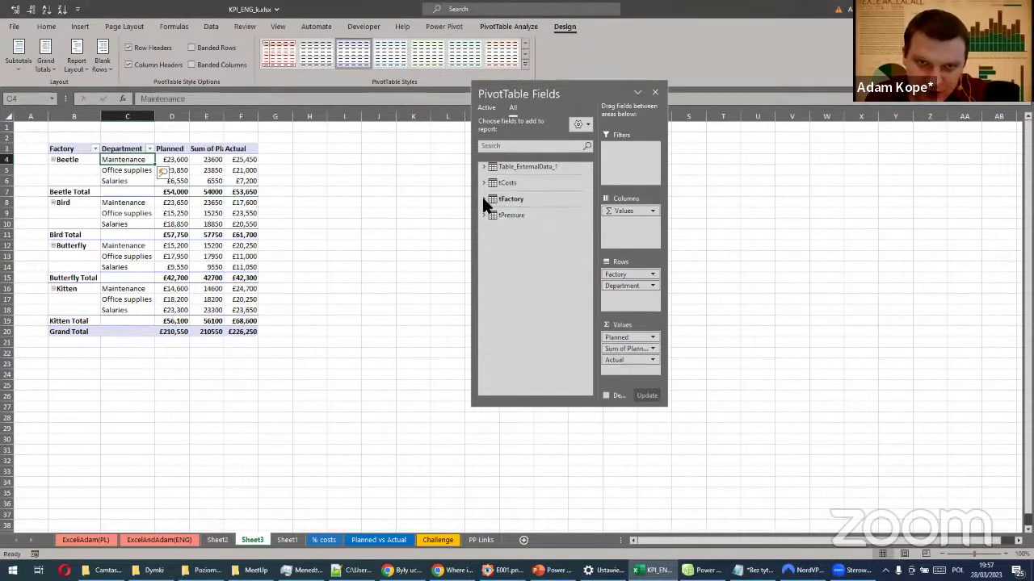
{"action": "left_click", "coordinate": [486, 105]}
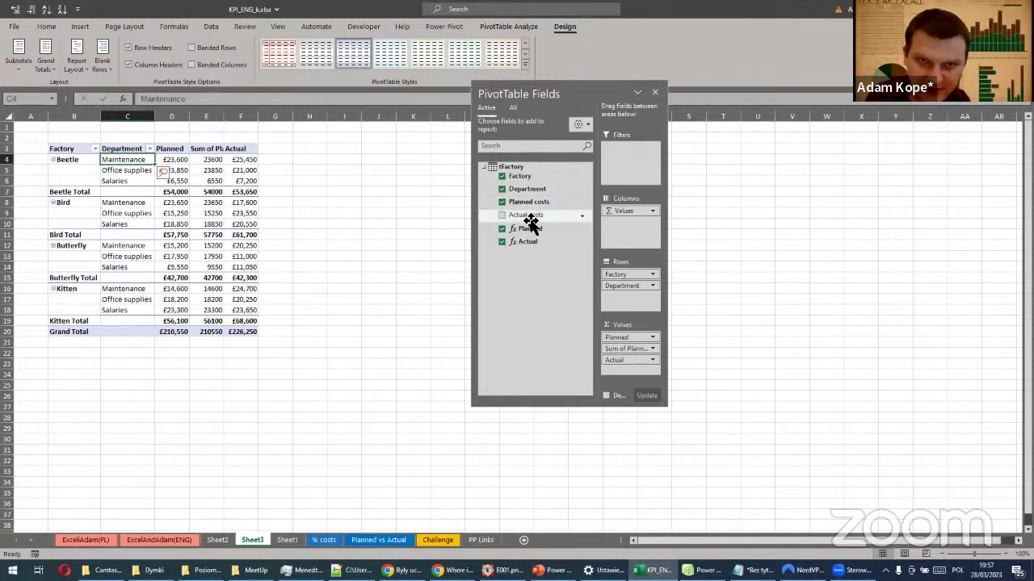
{"action": "left_click_drag", "start_coordinate": [528, 222], "coordinate": [623, 367]}
{"action": "left_click_drag", "start_coordinate": [666, 406], "coordinate": [676, 422]}
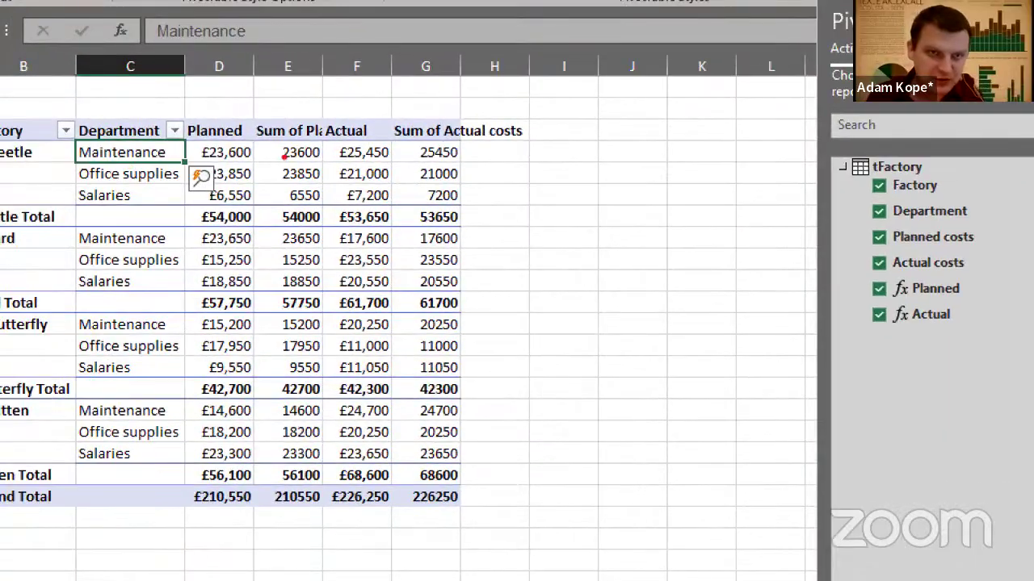
{"action": "mouse_move", "coordinate": [238, 139]}
{"action": "left_mouse_down"}
{"action": "mouse_move", "coordinate": [256, 119]}
{"action": "mouse_move", "coordinate": [321, 107]}
{"action": "left_mouse_up"}
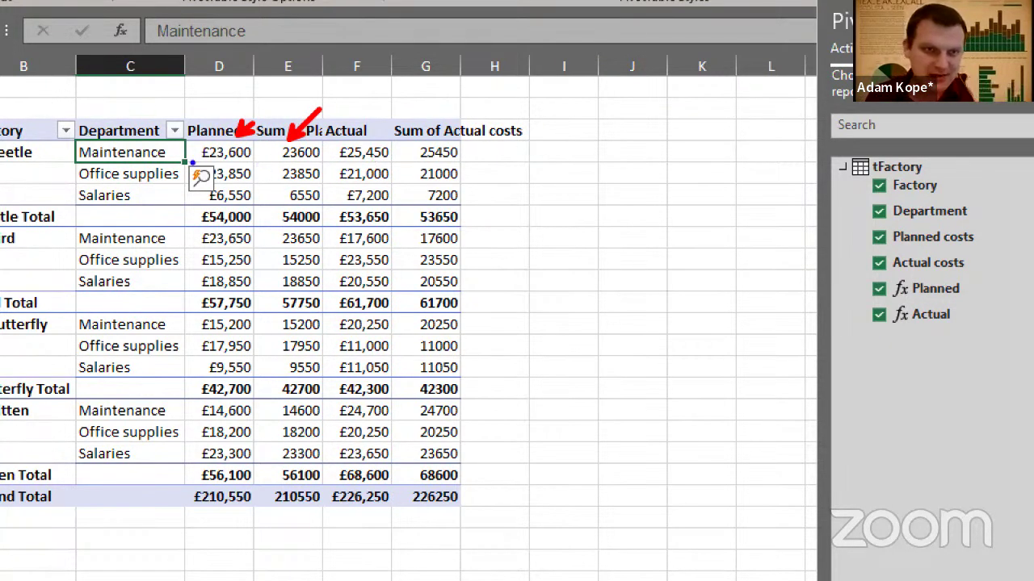
{"action": "left_click_drag", "start_coordinate": [181, 151], "coordinate": [200, 152]}
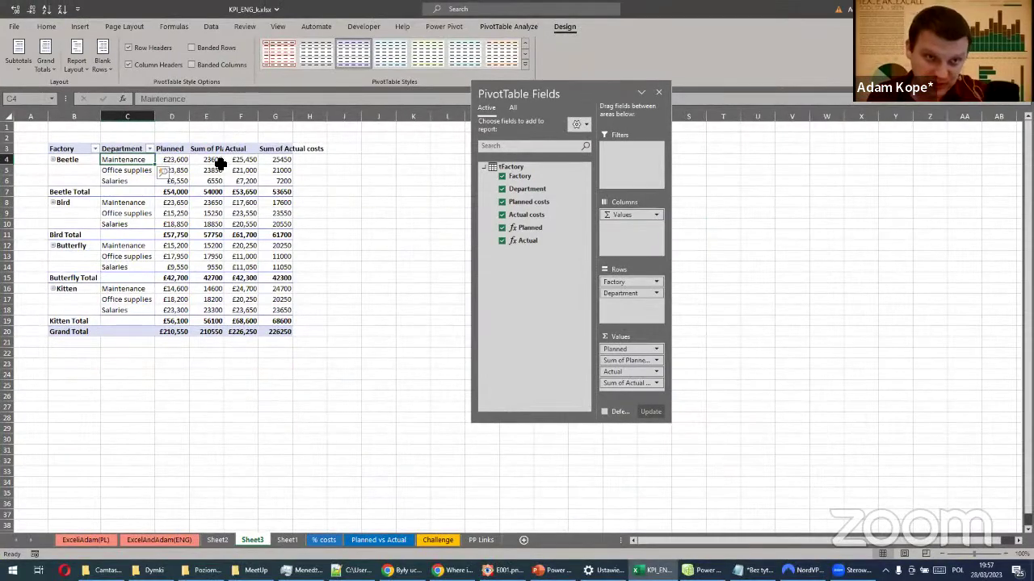
Fit the widths of the Sum of Planned costs and Sum of Actual costs columns to their headers
{"action": "left_click", "coordinate": [218, 161]}
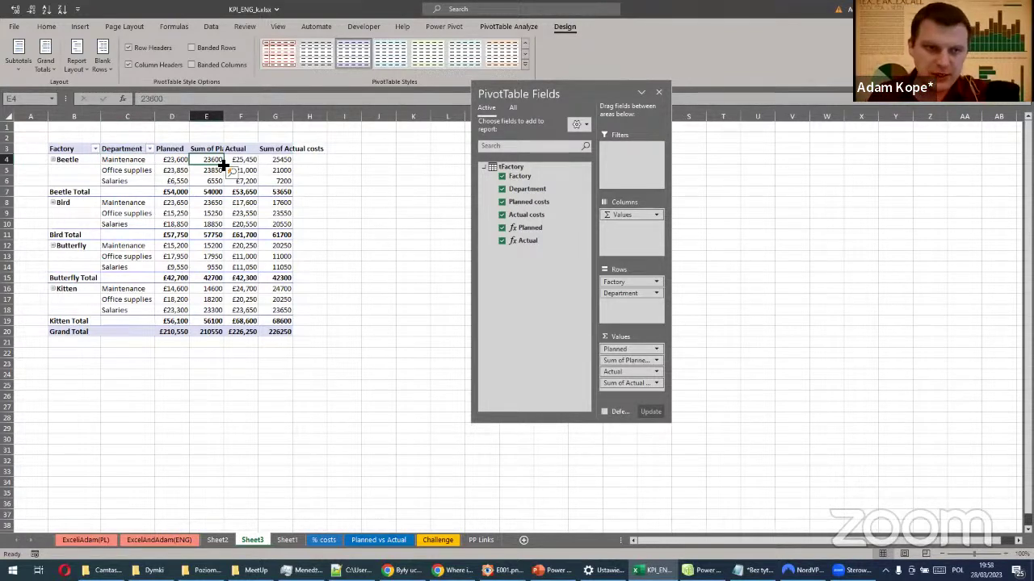
{"action": "double_click", "coordinate": [223, 116]}
{"action": "double_click", "coordinate": [338, 116]}
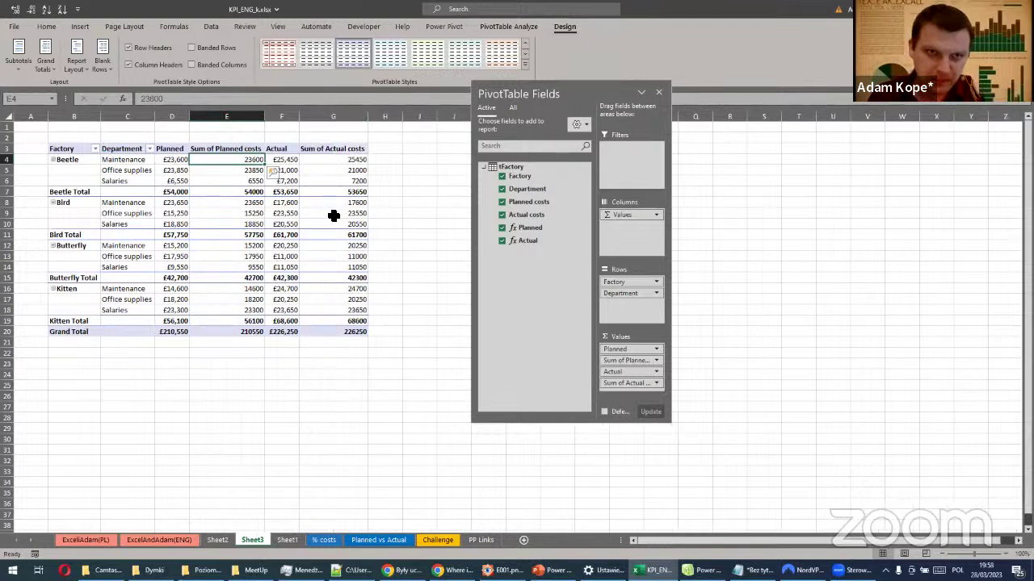
Summarize the Planned costs value field by Count
{"action": "left_click", "coordinate": [171, 151]}
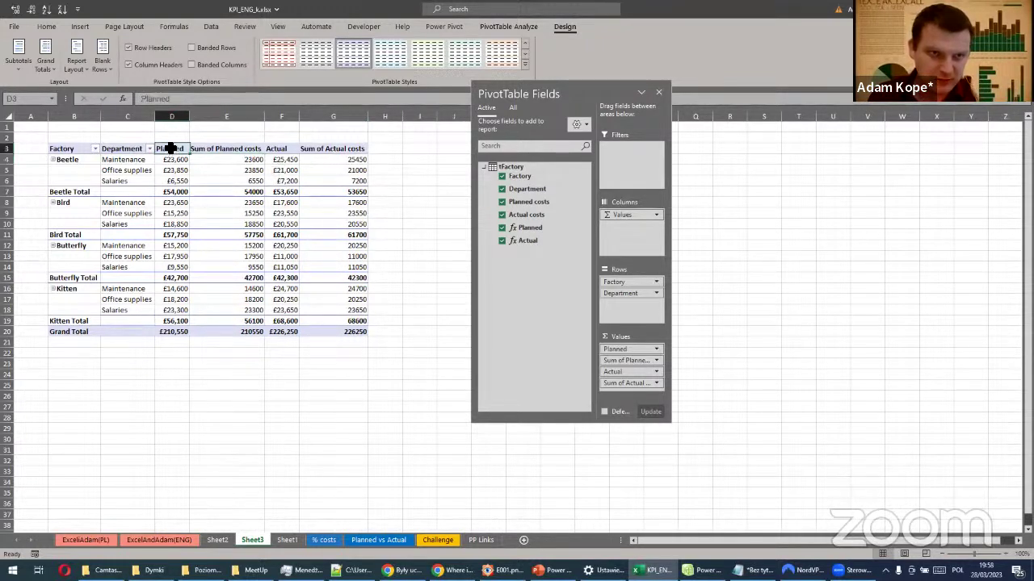
{"action": "left_click", "coordinate": [240, 162]}
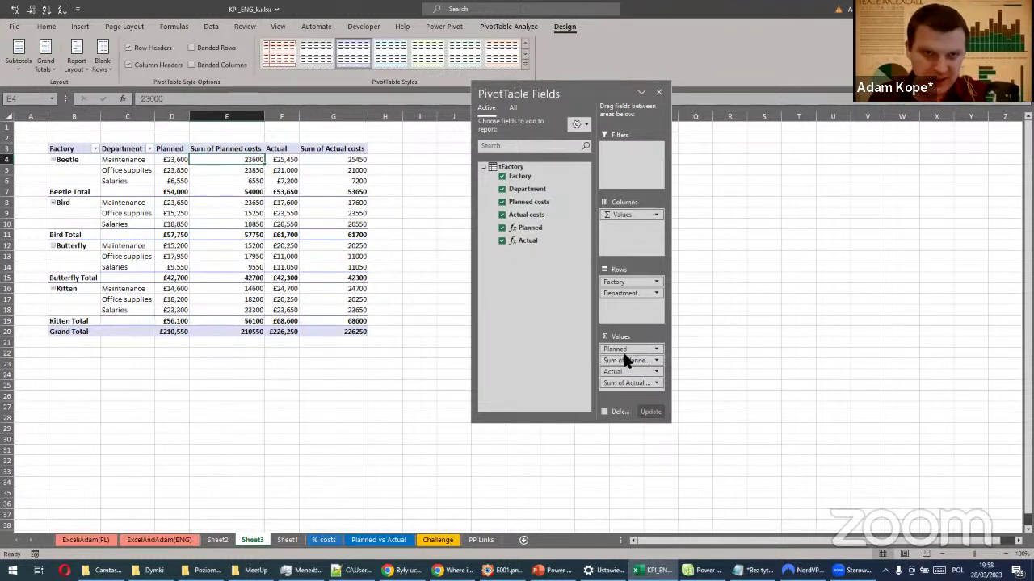
{"action": "right_click", "coordinate": [242, 161]}
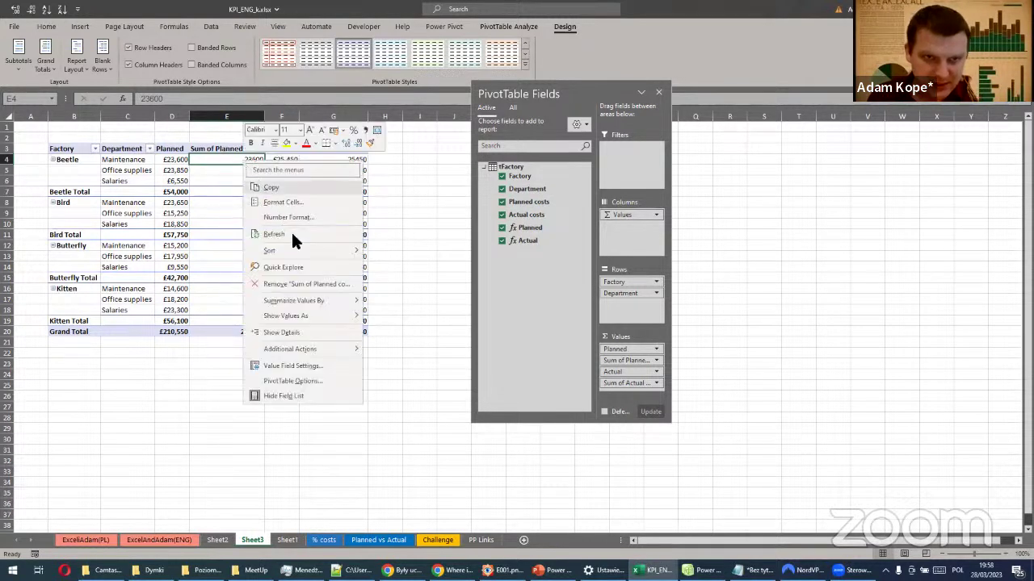
{"action": "mouse_move", "coordinate": [320, 304]}
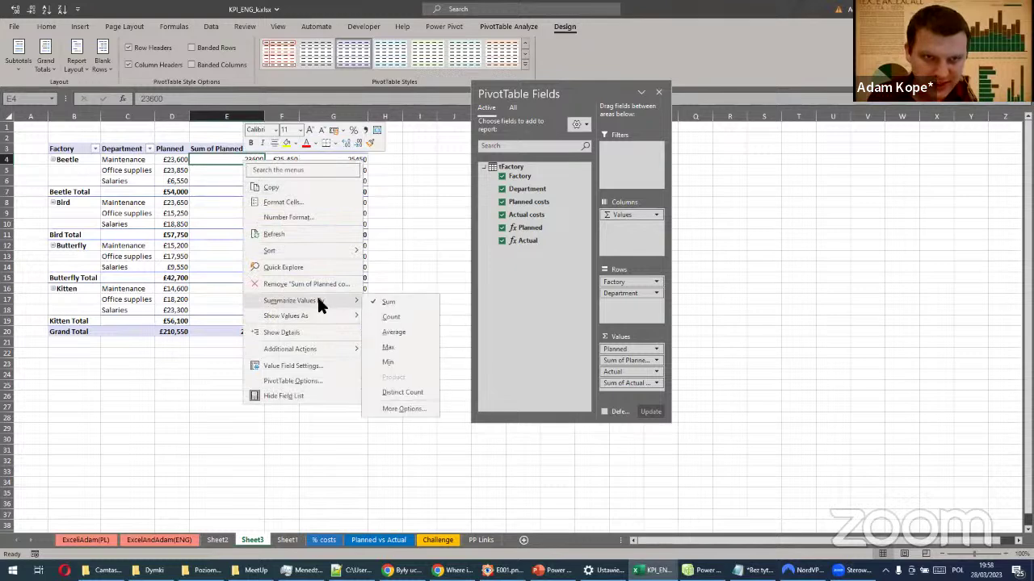
{"action": "left_click", "coordinate": [393, 316]}
Summarize the Actual costs value field by Average
{"action": "left_click", "coordinate": [343, 161]}
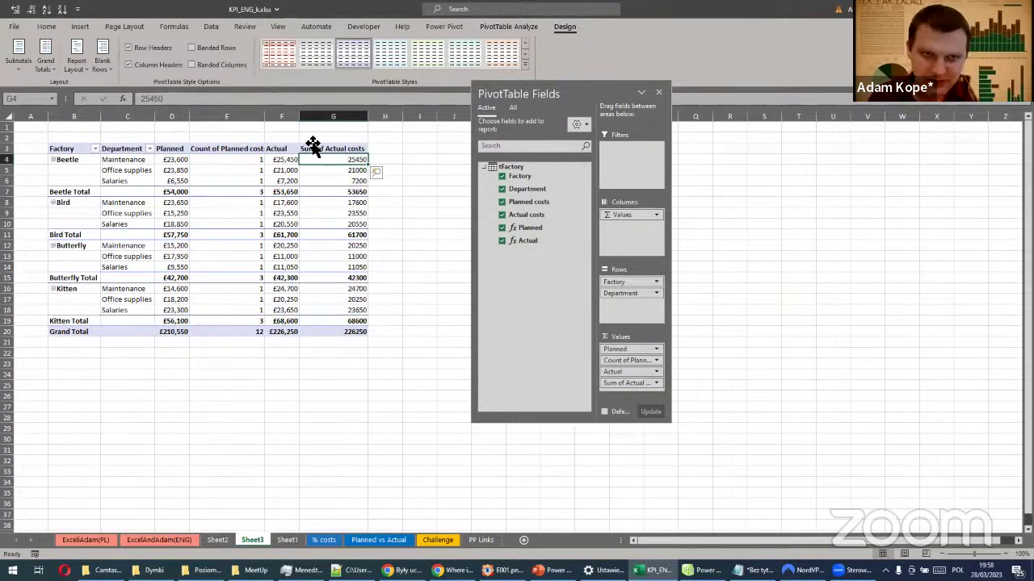
{"action": "right_click", "coordinate": [328, 161]}
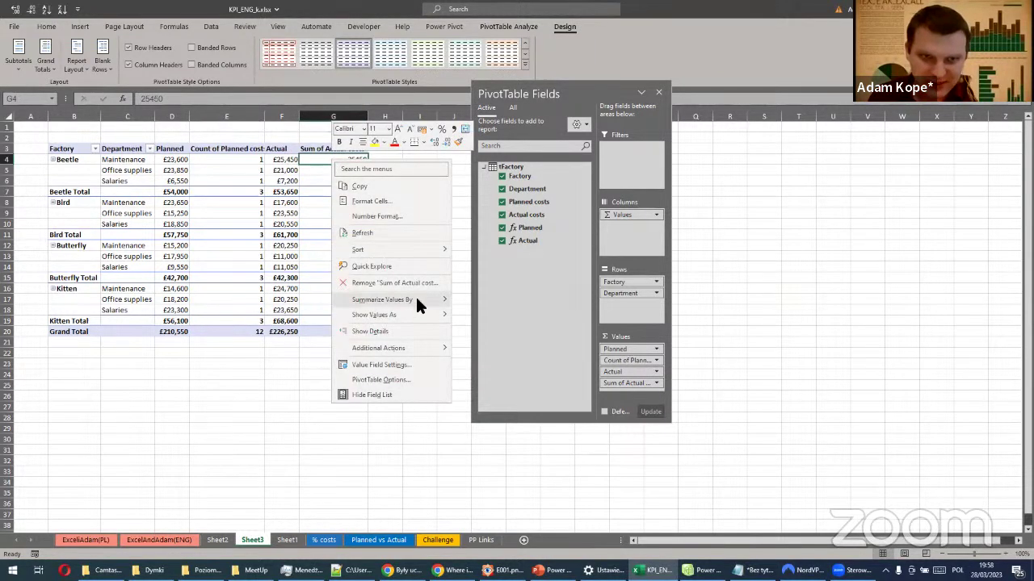
{"action": "mouse_move", "coordinate": [393, 300]}
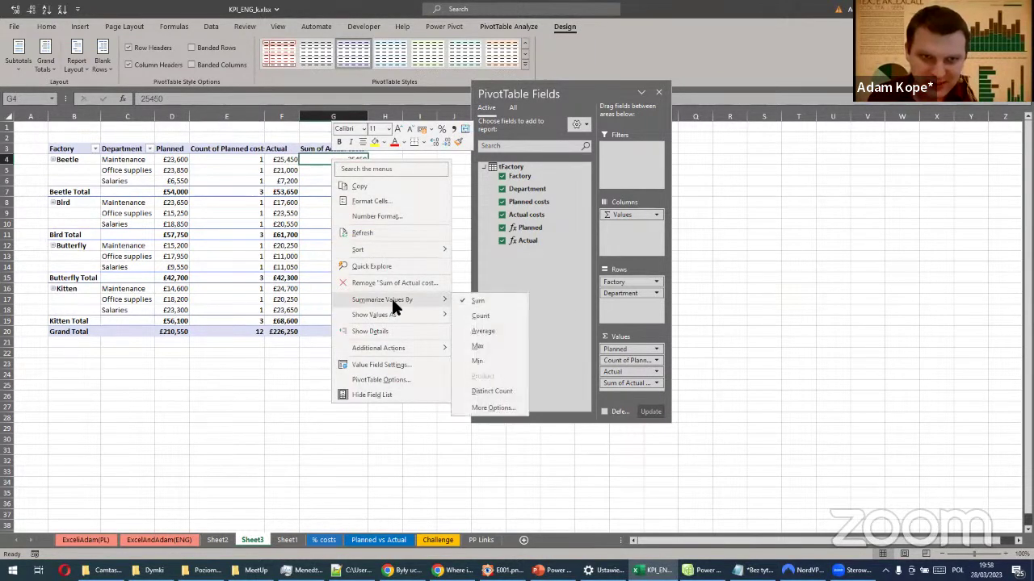
{"action": "left_click", "coordinate": [491, 331]}
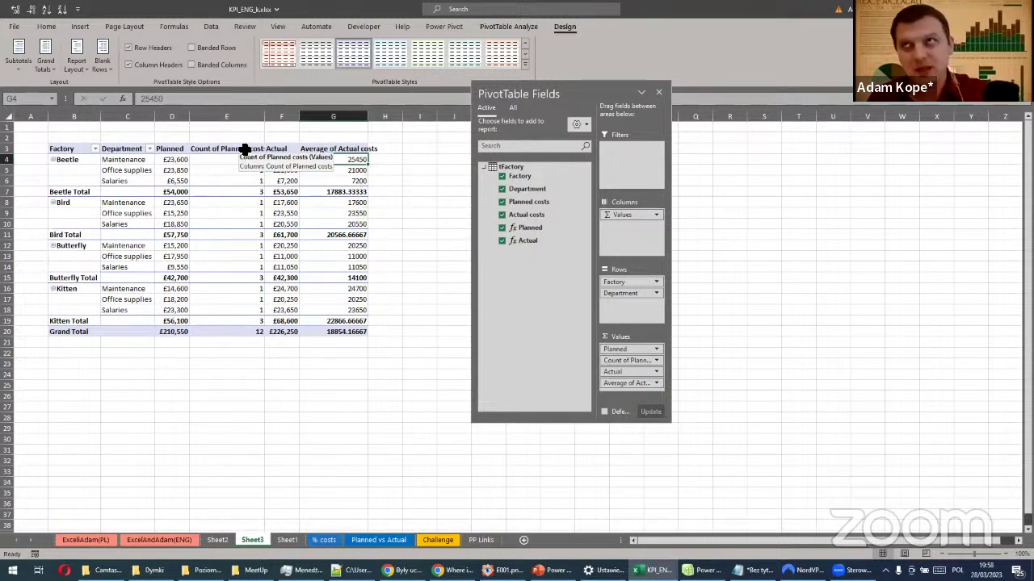
Remove the Planned costs and Actual costs columns from the PivotTable values and fit the Actual column's width to its contents
{"action": "left_click", "coordinate": [501, 202]}
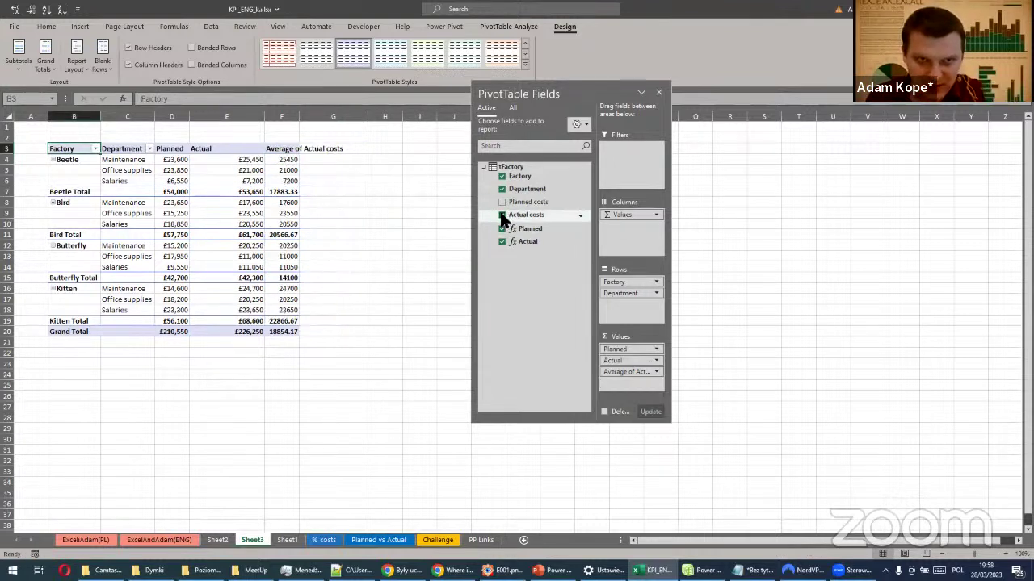
{"action": "left_click", "coordinate": [502, 215]}
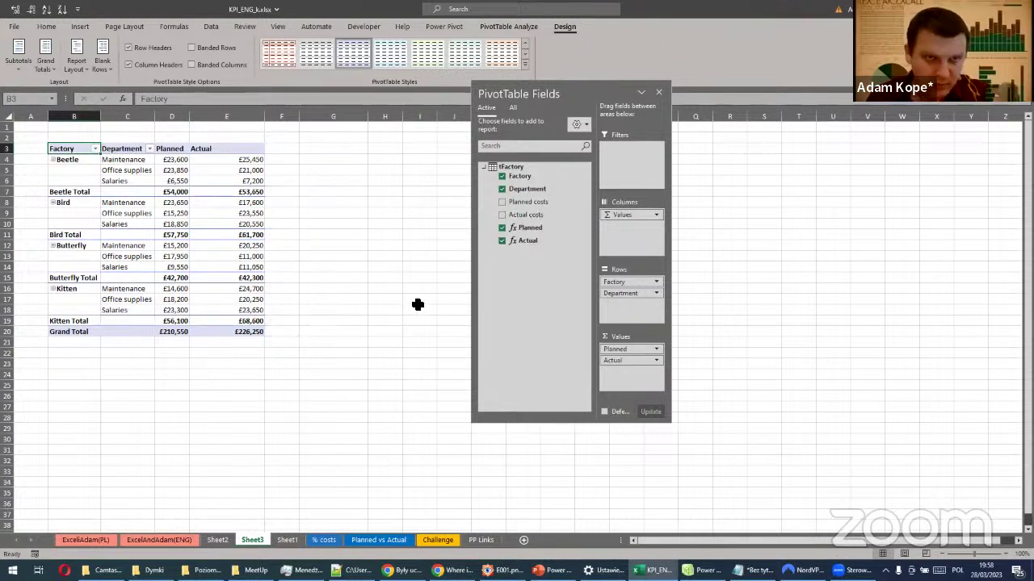
{"action": "double_click", "coordinate": [265, 118]}
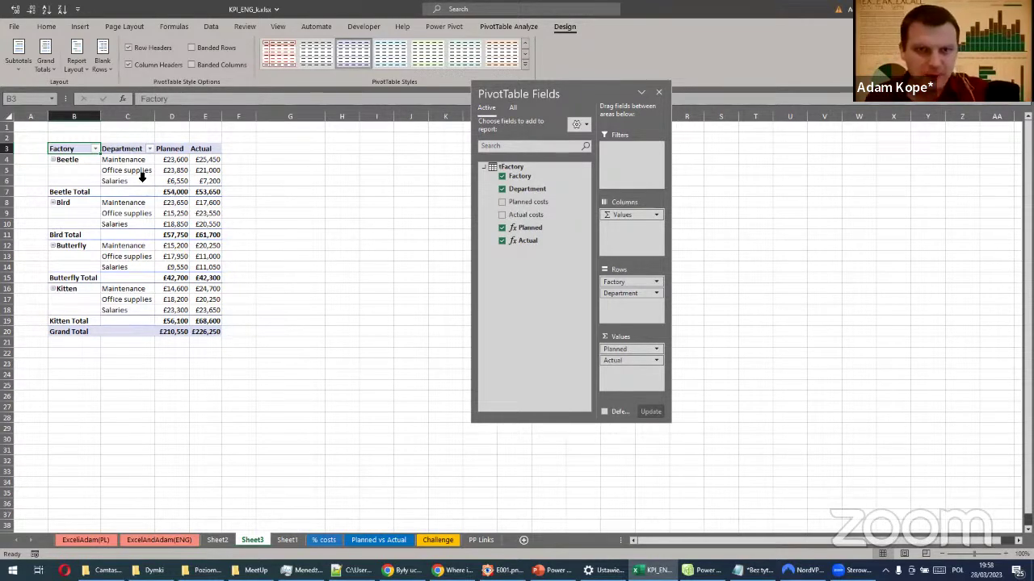
{"action": "scroll", "coordinate": [139, 180], "scroll_direction": "up", "scroll_amount": 3}
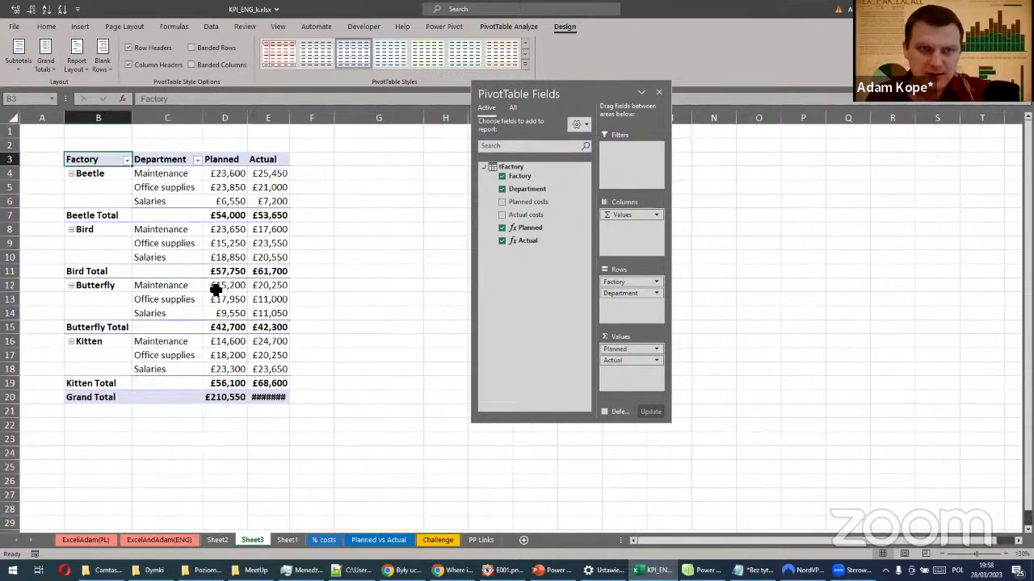
{"action": "double_click", "coordinate": [291, 120]}
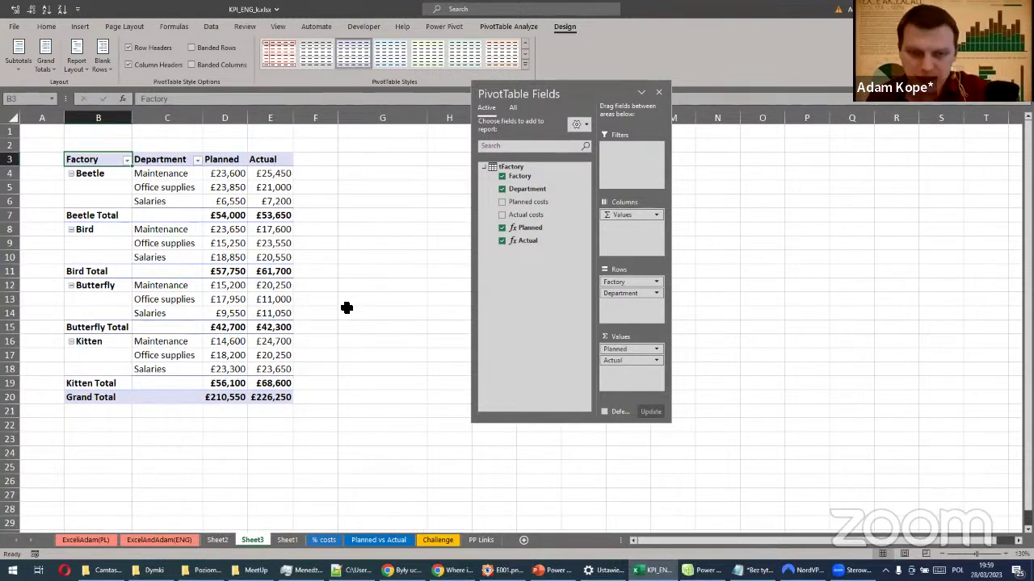
Switch to the Power Pivot window and show the implicit measures in the tFactory table's calculation area
{"action": "left_click", "coordinate": [704, 570]}
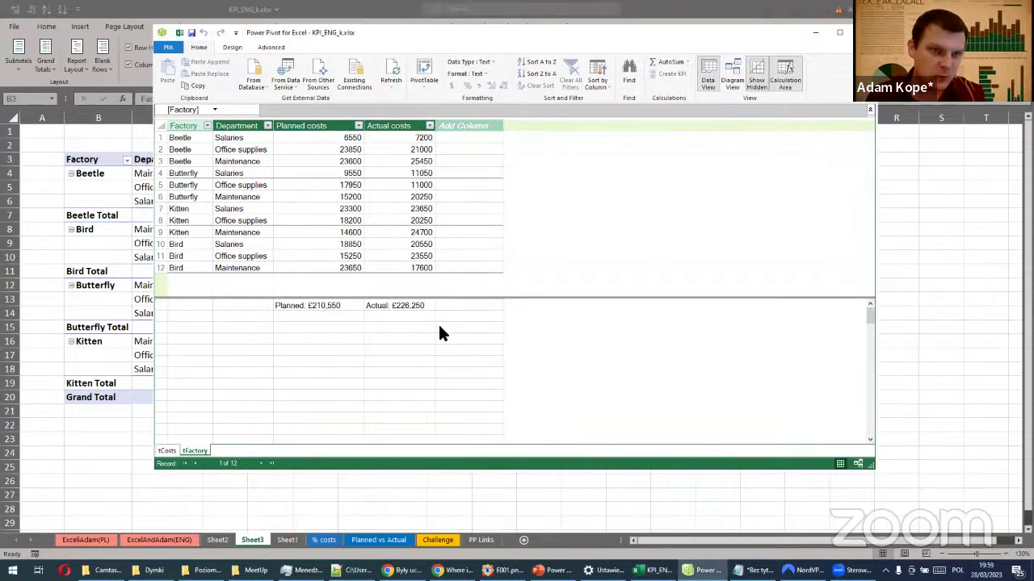
{"action": "left_click", "coordinate": [136, 186]}
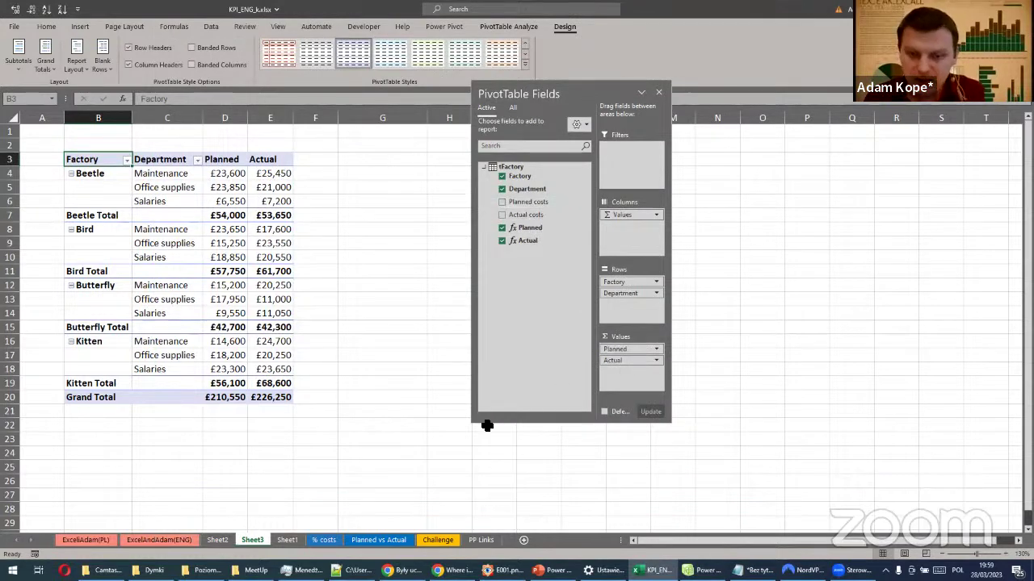
{"action": "left_click", "coordinate": [705, 570]}
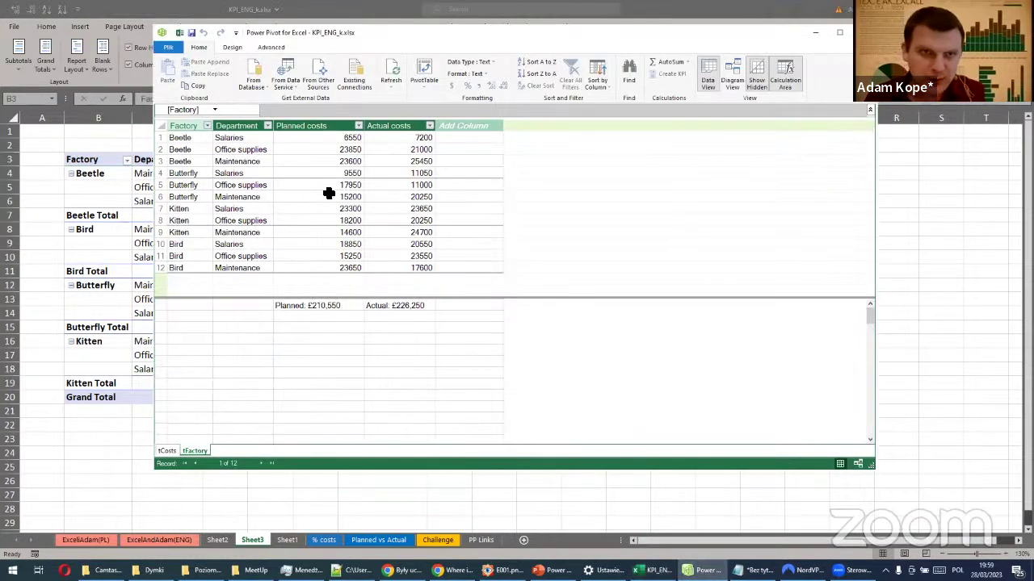
{"action": "left_click", "coordinate": [273, 47]}
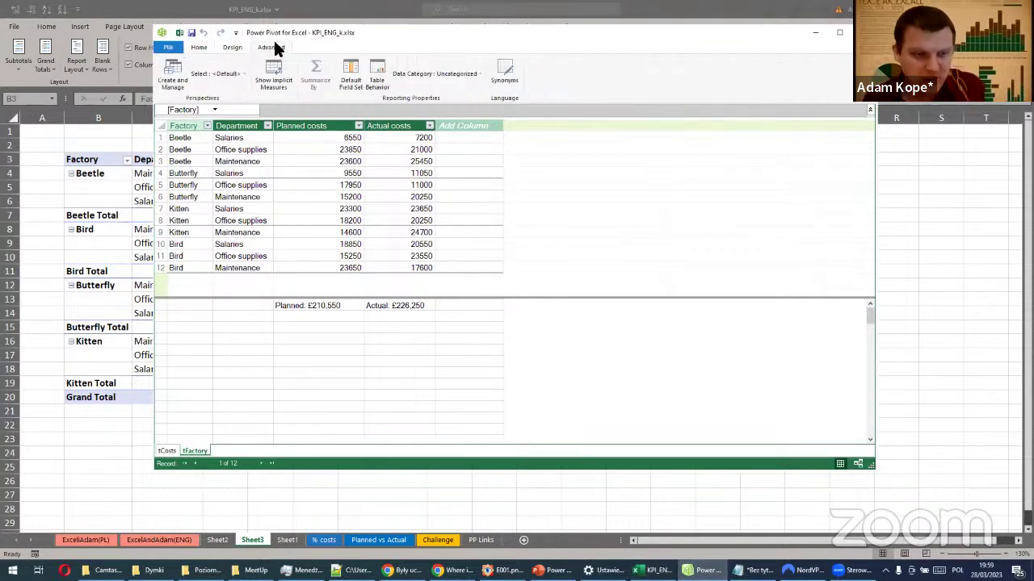
{"action": "key", "text": "ctrl+1"}
{"action": "left_click", "coordinate": [345, 181]}
{"action": "left_click_drag", "start_coordinate": [343, 193], "coordinate": [325, 221]}
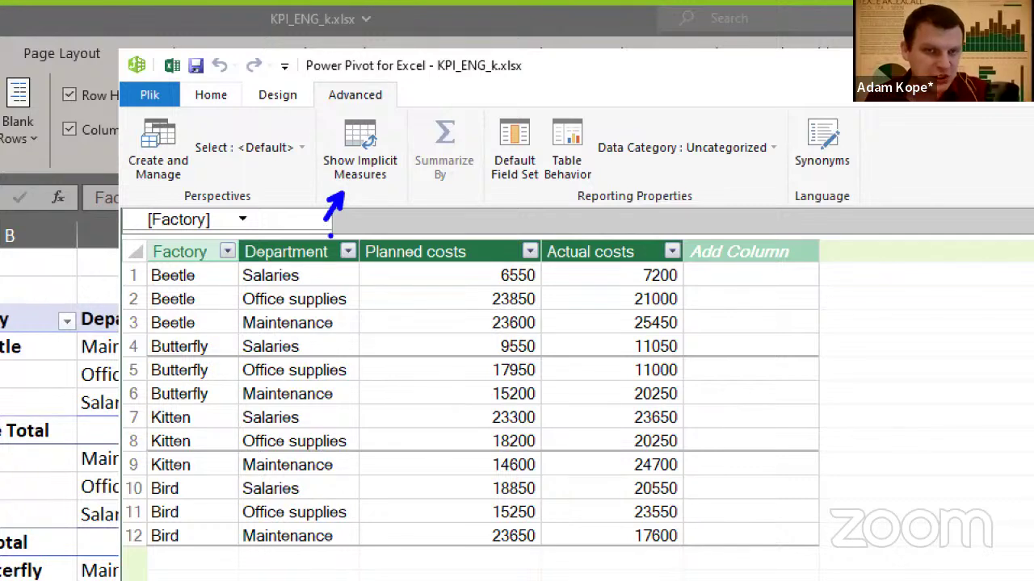
{"action": "key", "text": "Escape"}
{"action": "left_click", "coordinate": [281, 71]}
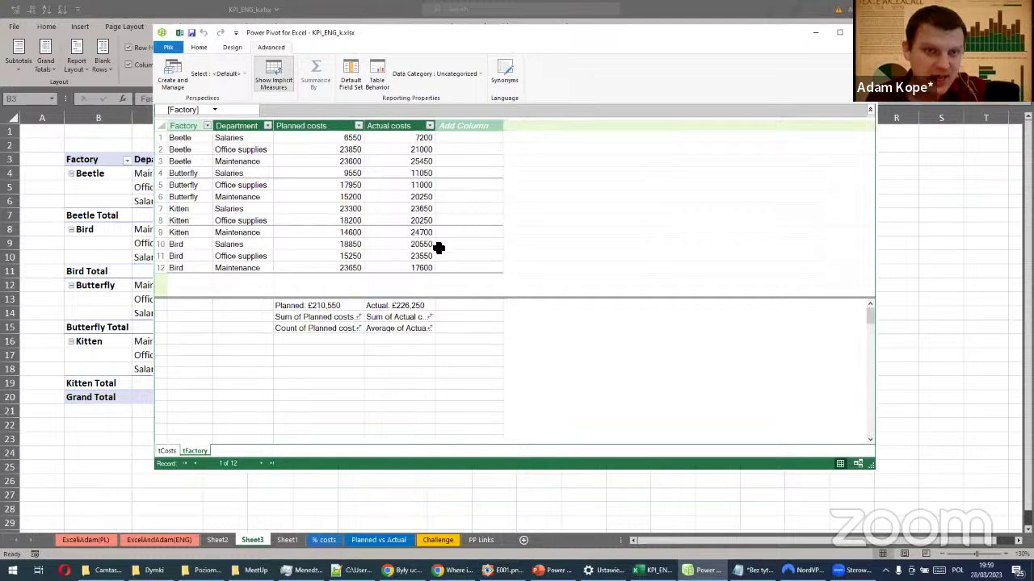
Magnify the tFactory calculation area and point out the Sum of Planned costs implicit measure with a red arrow
{"action": "key", "text": "ctrl+1"}
{"action": "left_click", "coordinate": [352, 297]}
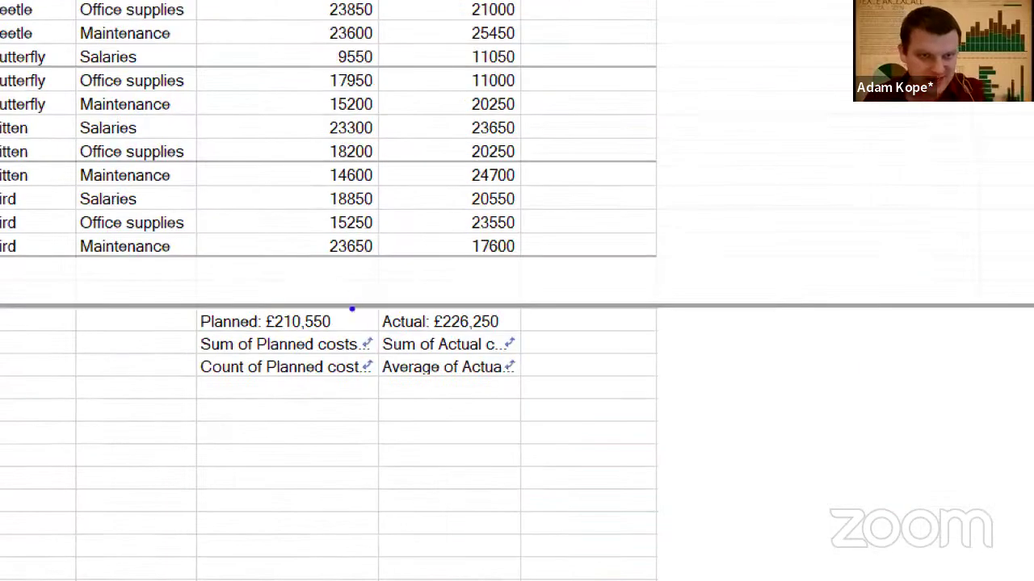
{"action": "key", "text": "r"}
{"action": "left_click_drag", "start_coordinate": [192, 346], "coordinate": [162, 345]}
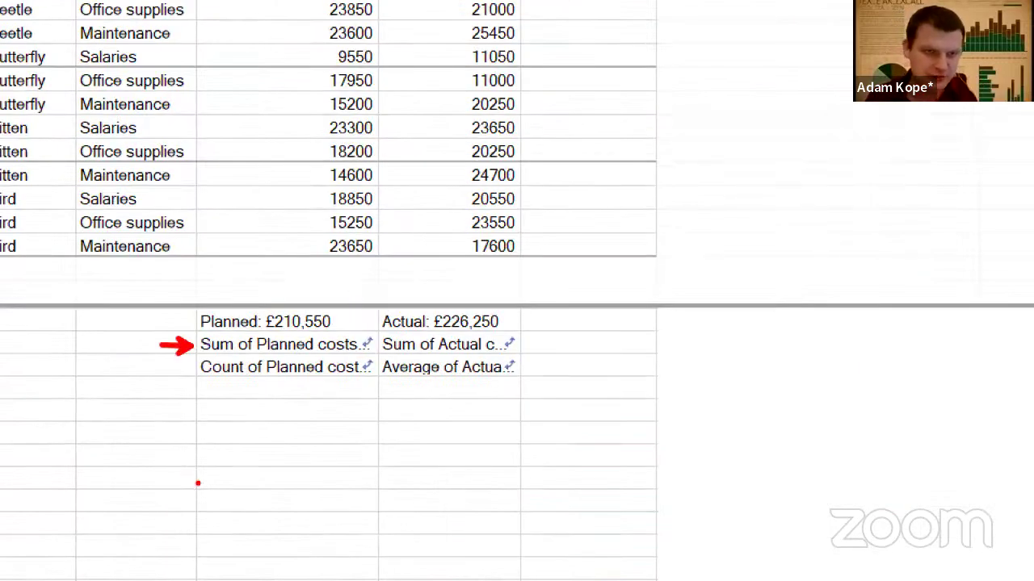
{"action": "key", "text": "Escape"}
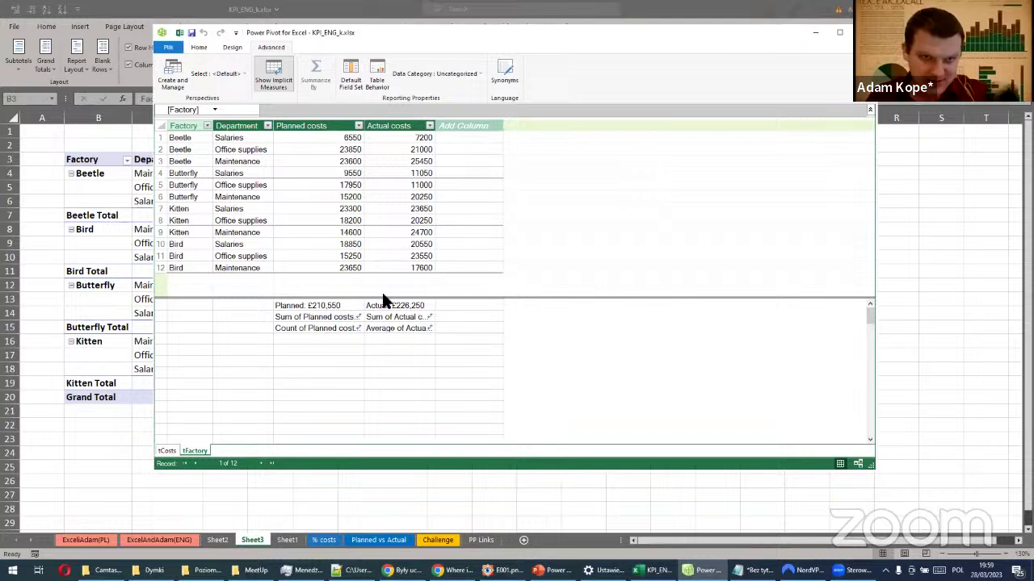
Widen the Planned costs and Actual costs columns of tFactory so the measure names and values below them fit
{"action": "left_click", "coordinate": [343, 307]}
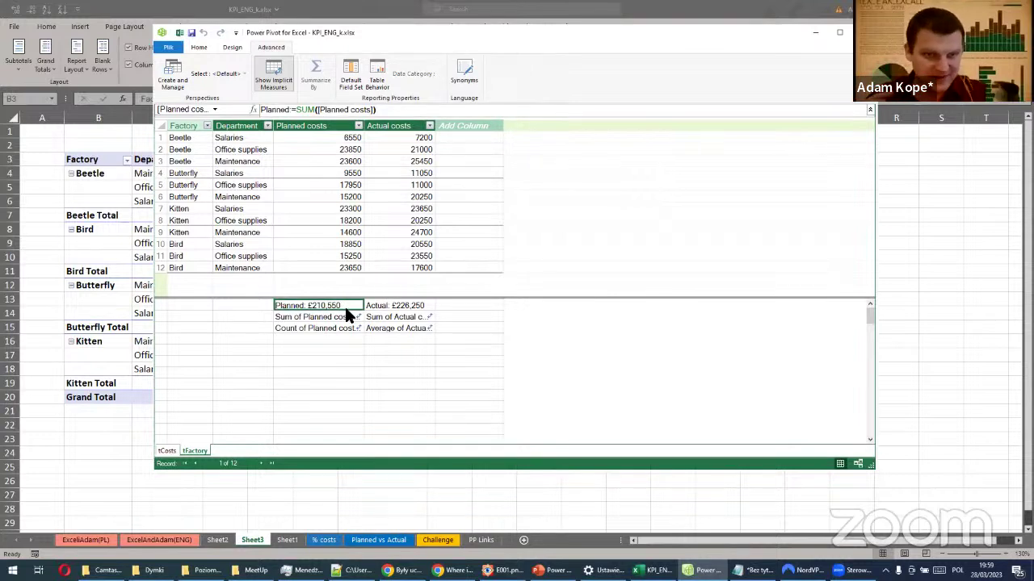
{"action": "double_click", "coordinate": [366, 129]}
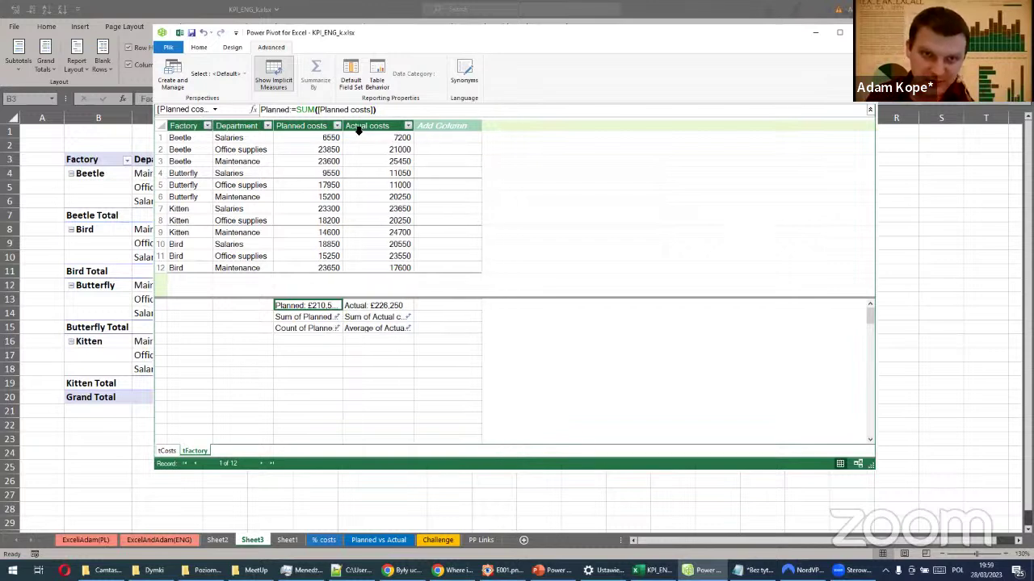
{"action": "left_click_drag", "start_coordinate": [343, 123], "coordinate": [386, 122]}
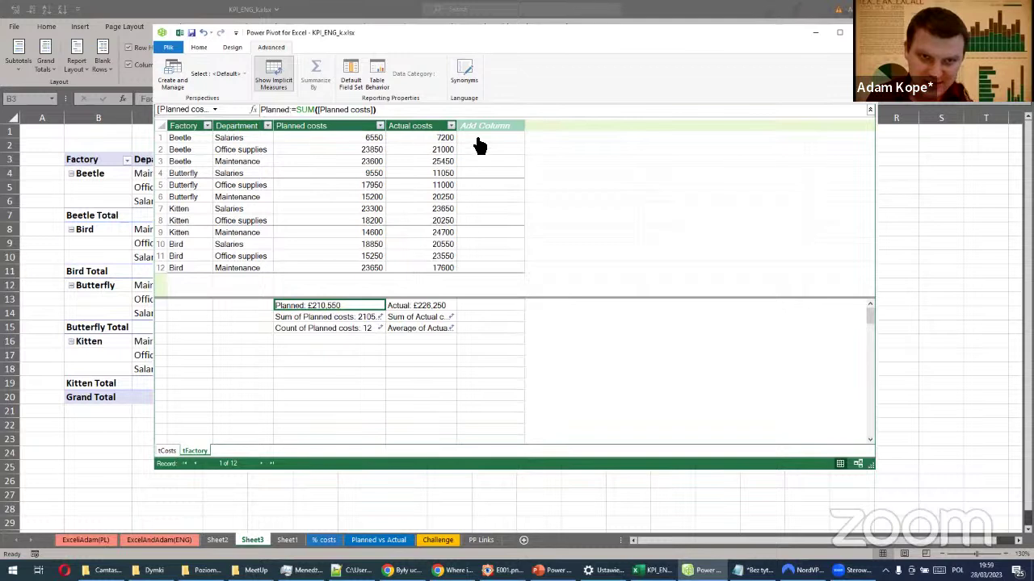
{"action": "left_click_drag", "start_coordinate": [456, 127], "coordinate": [528, 126]}
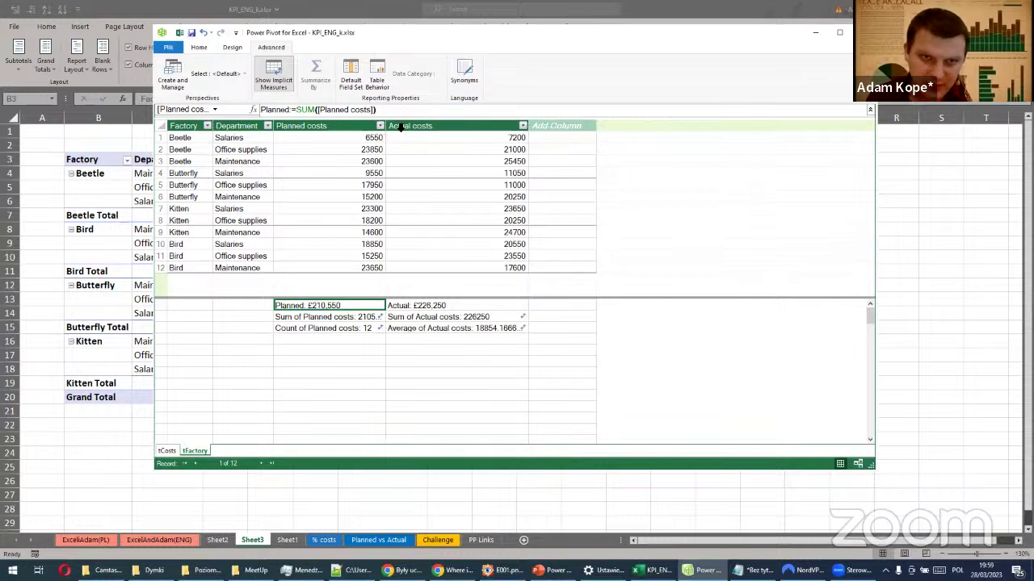
{"action": "left_click_drag", "start_coordinate": [385, 127], "coordinate": [413, 127]}
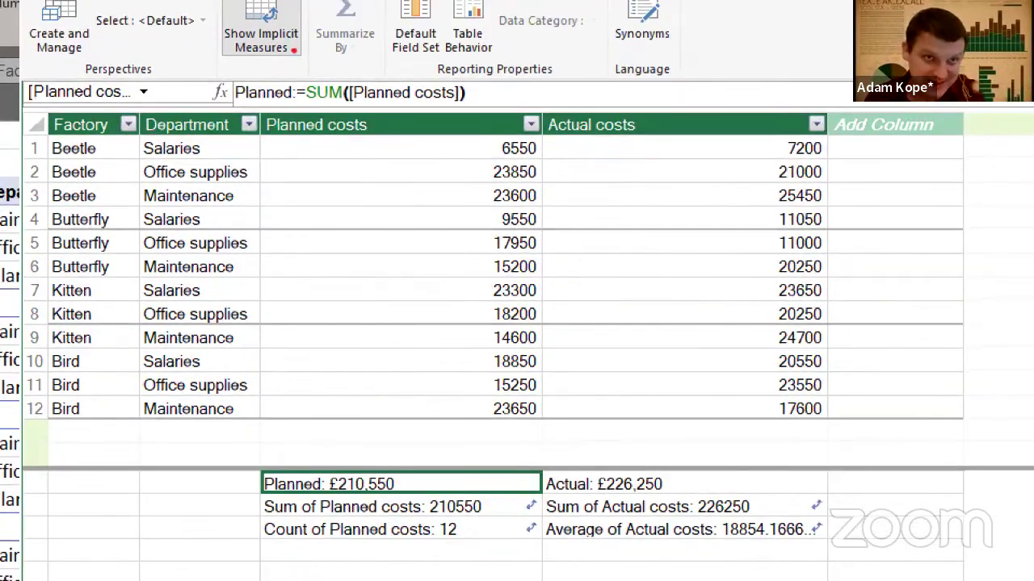
Point out the Show Implicit Measures option and the icons of the four implicit measures with red arrows on the magnified view
{"action": "mouse_move", "coordinate": [513, 504]}
{"action": "left_mouse_down"}
{"action": "mouse_move", "coordinate": [502, 513]}
{"action": "mouse_move", "coordinate": [514, 507]}
{"action": "left_mouse_up"}
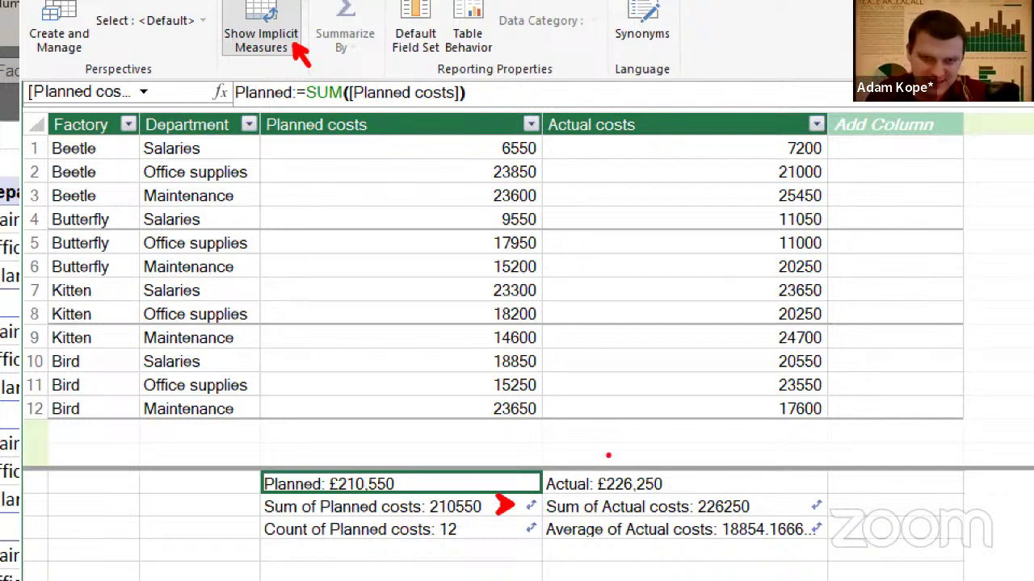
{"action": "mouse_move", "coordinate": [511, 532]}
{"action": "left_mouse_down"}
{"action": "mouse_move", "coordinate": [501, 535]}
{"action": "mouse_move", "coordinate": [515, 529]}
{"action": "left_mouse_up"}
{"action": "mouse_move", "coordinate": [839, 508]}
{"action": "left_mouse_down"}
{"action": "mouse_move", "coordinate": [854, 495]}
{"action": "mouse_move", "coordinate": [861, 530]}
{"action": "left_mouse_up"}
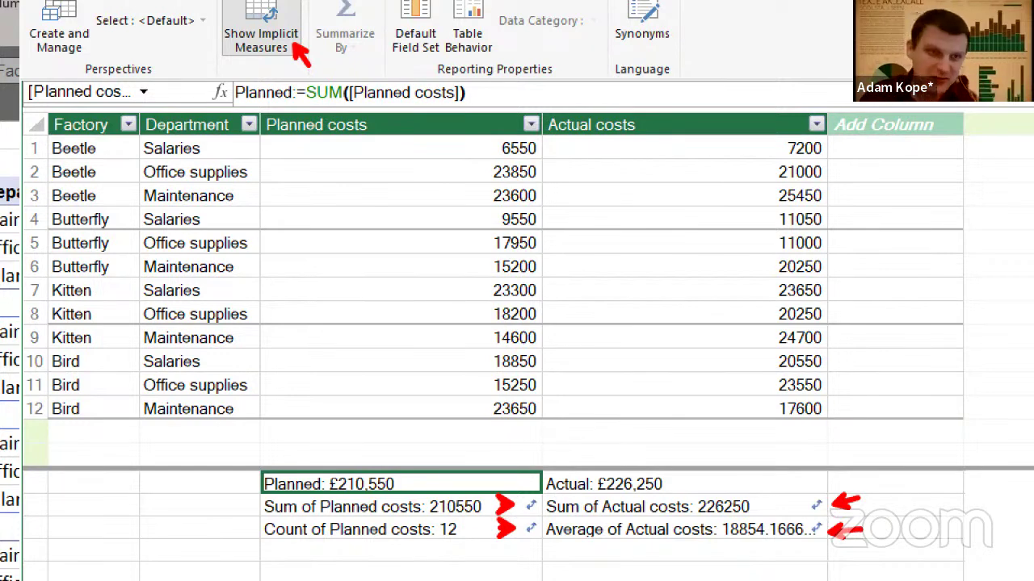
{"action": "key", "text": "Escape"}
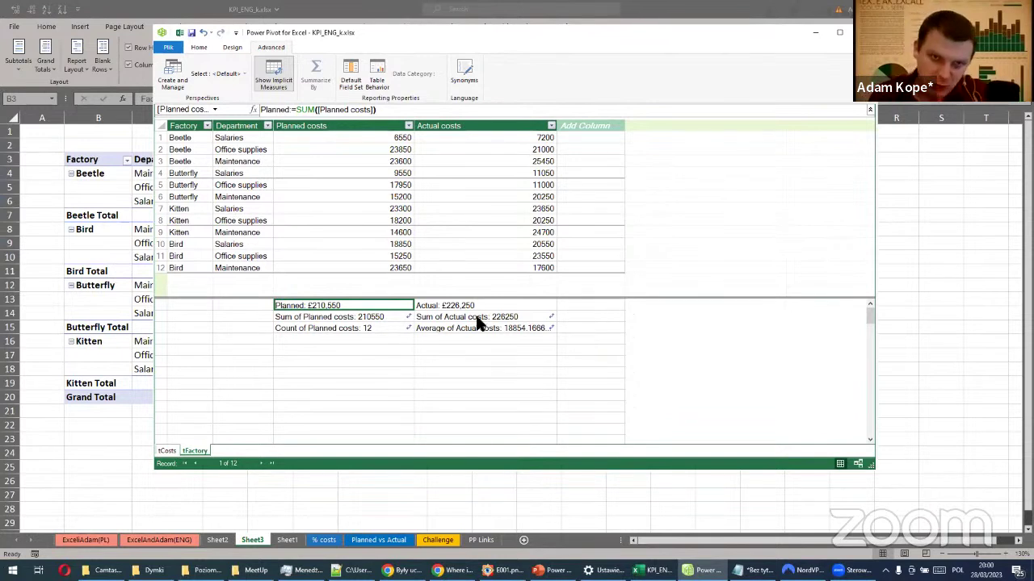
Examine the Sum of Planned costs implicit measure's formula on the magnified view and underline it
{"action": "left_click", "coordinate": [395, 318]}
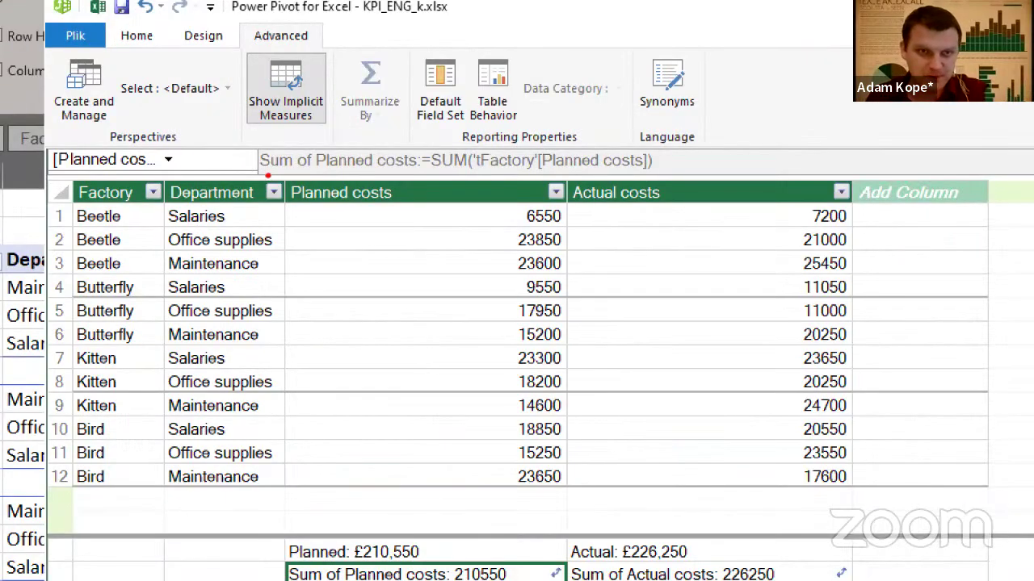
{"action": "left_click_drag", "start_coordinate": [264, 116], "coordinate": [334, 111]}
{"action": "left_click_drag", "start_coordinate": [432, 175], "coordinate": [637, 173]}
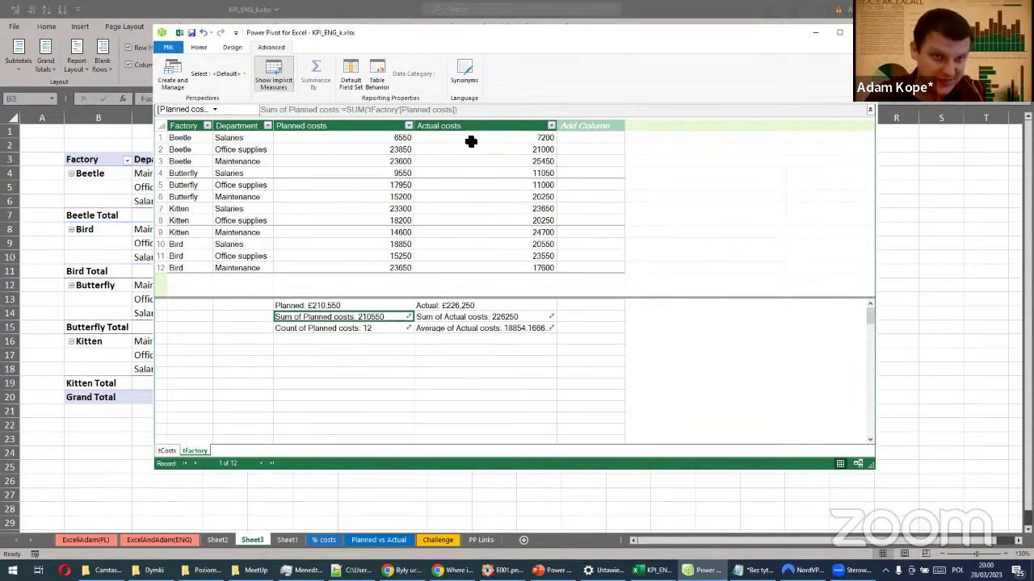
Switch to the Excel PivotTable and check whether the Planned measure offers Summarize Values By
{"action": "left_click", "coordinate": [129, 180]}
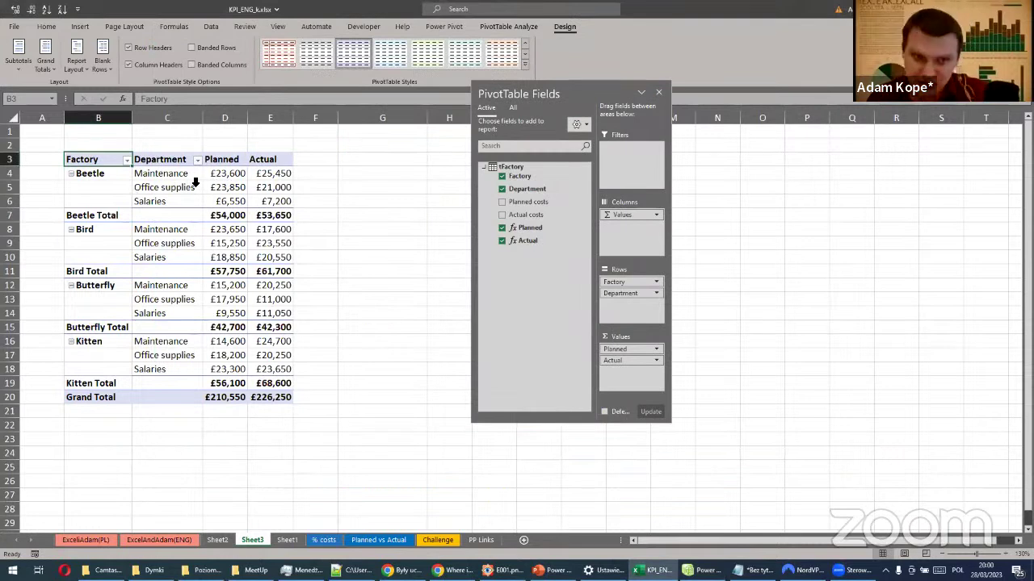
{"action": "right_click", "coordinate": [238, 172]}
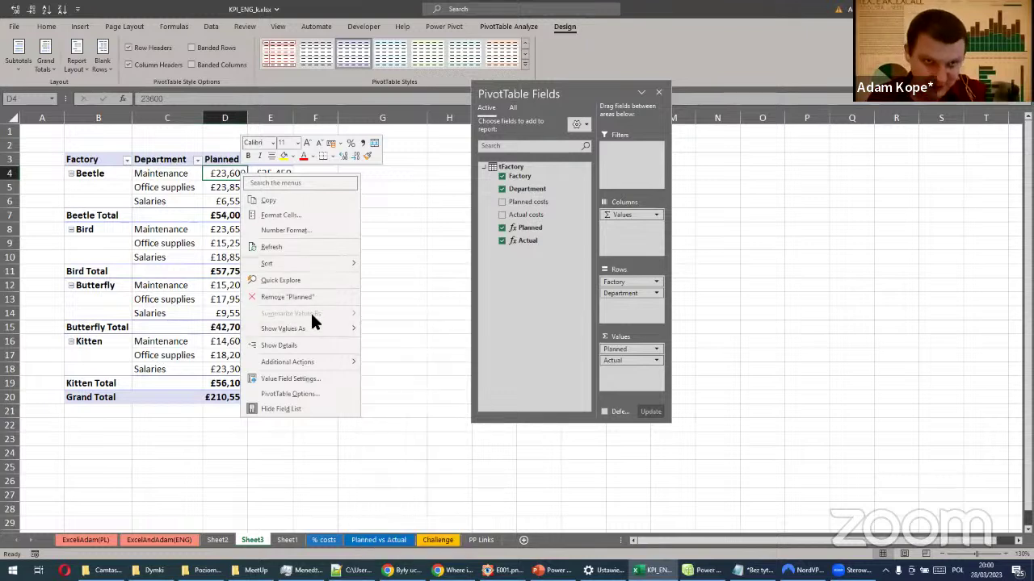
{"action": "key", "text": "Escape"}
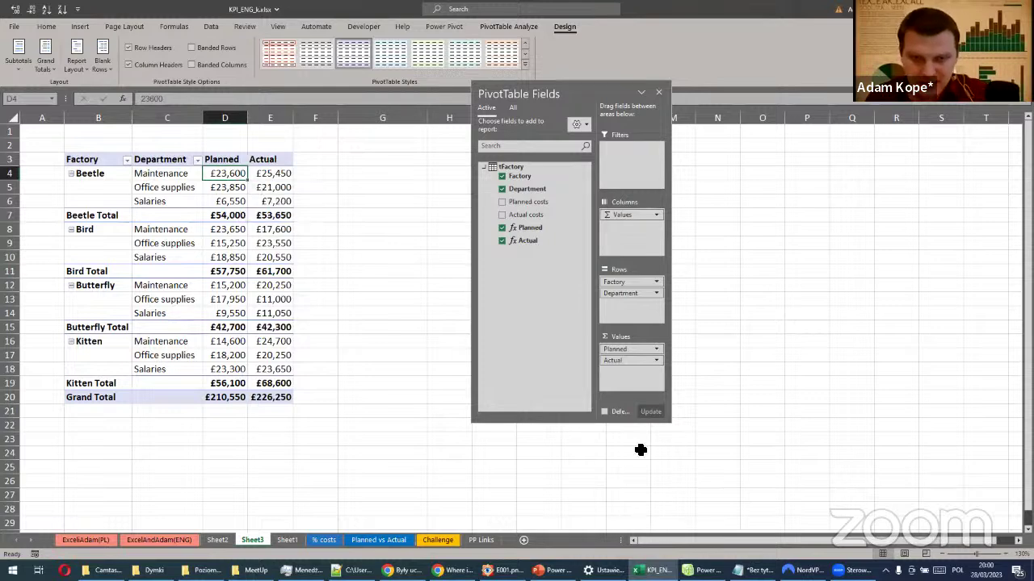
Delete the Sum and Count of Planned costs and the Sum and Average of Actual costs implicit measures from the Power Pivot model
{"action": "left_click", "coordinate": [702, 570]}
{"action": "left_click", "coordinate": [358, 328]}
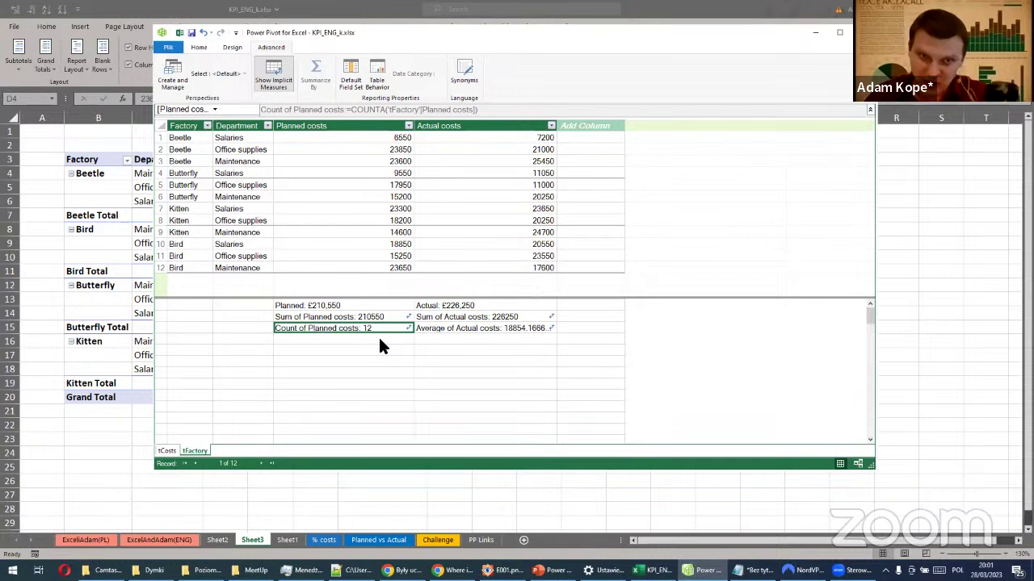
{"action": "left_click", "coordinate": [398, 314]}
{"action": "key", "text": "shift+Right"}
{"action": "key", "text": "shift+Down"}
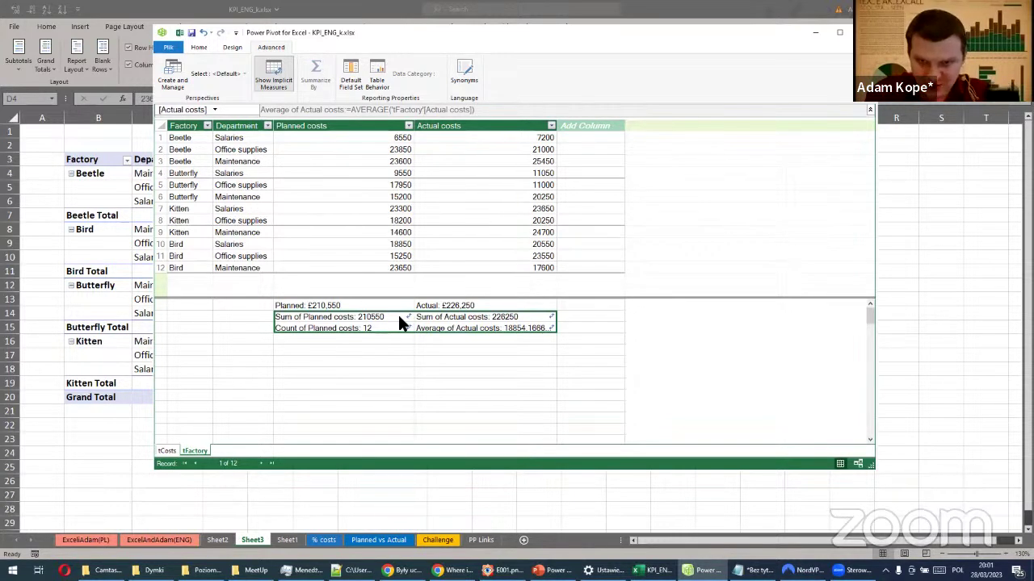
{"action": "key", "text": "Delete"}
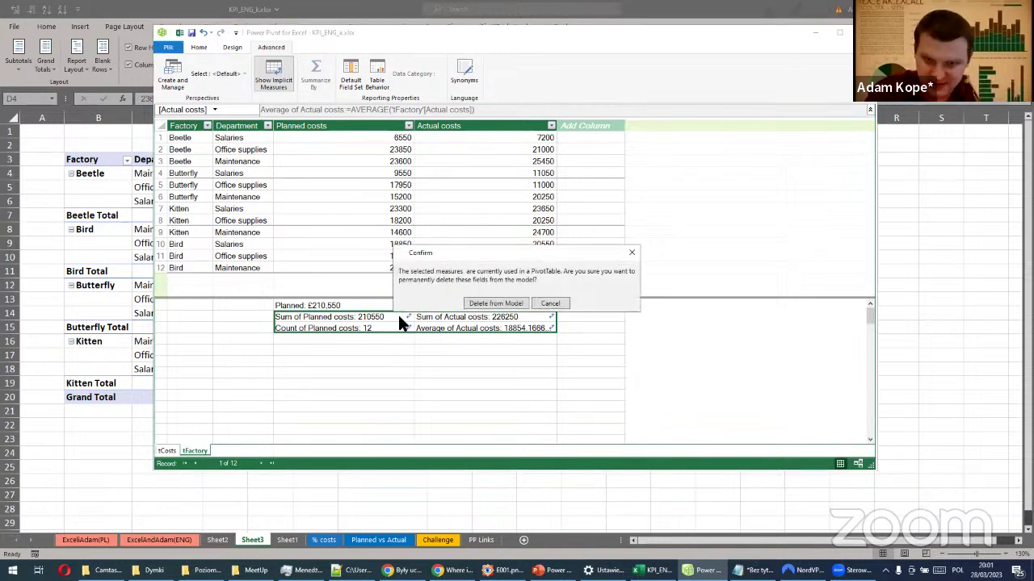
{"action": "left_click", "coordinate": [479, 303]}
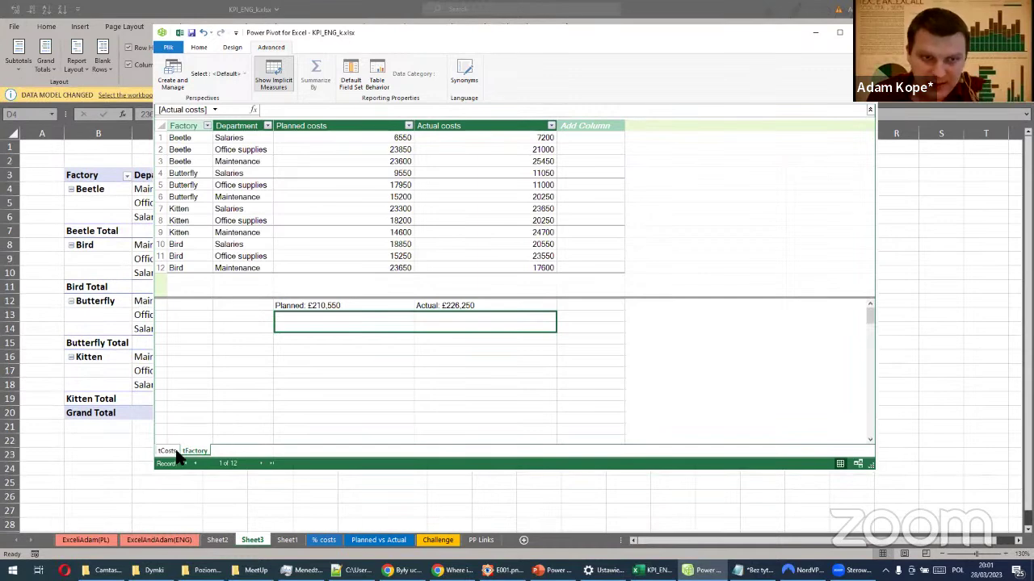
Open the tCosts table and point out the KPI icon beside the % Cost measure on the magnified view
{"action": "left_click", "coordinate": [166, 452]}
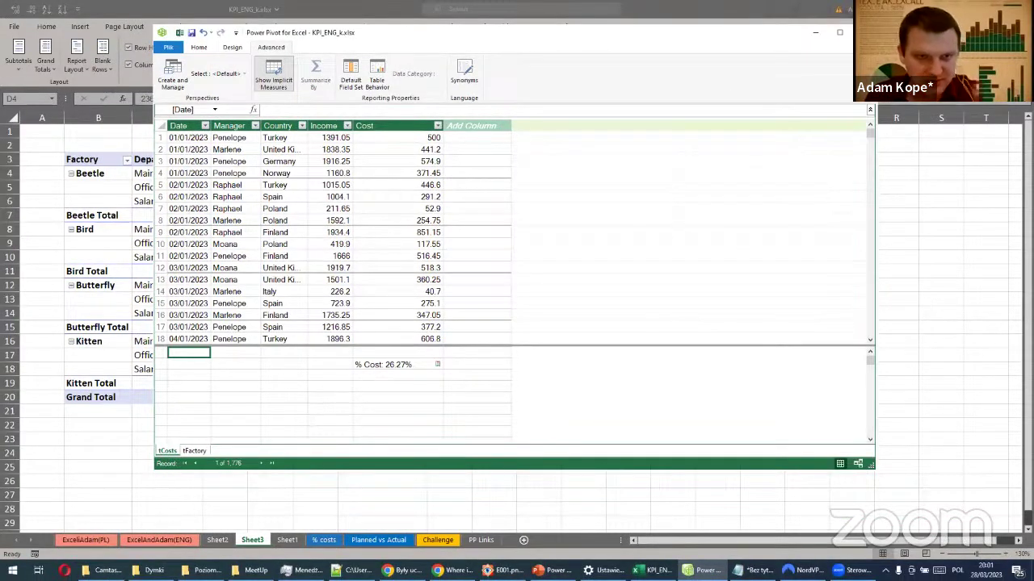
{"action": "key", "text": "ctrl+1"}
{"action": "left_click", "coordinate": [381, 365]}
{"action": "left_click_drag", "start_coordinate": [501, 371], "coordinate": [528, 395]}
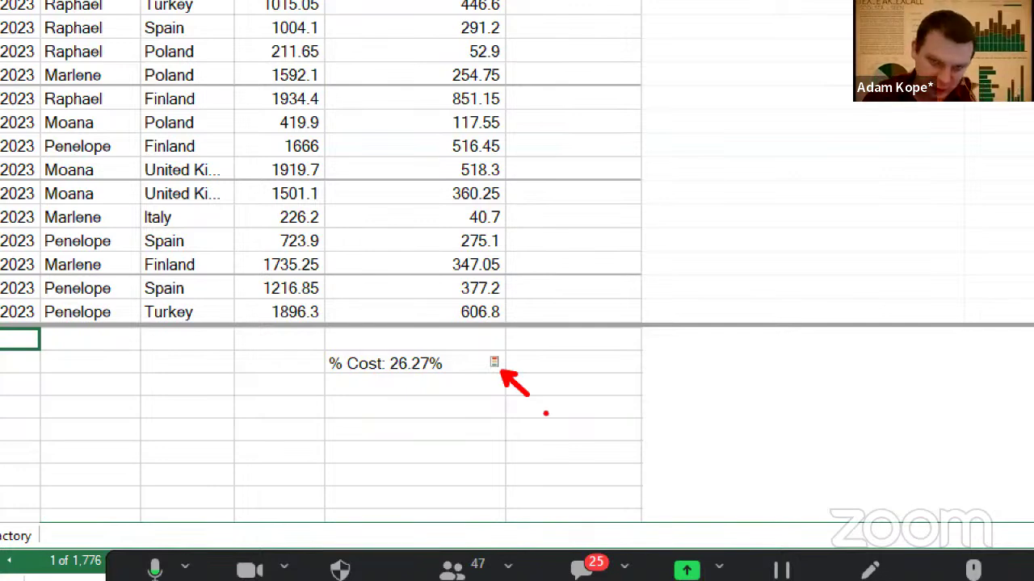
{"action": "key", "text": "Escape"}
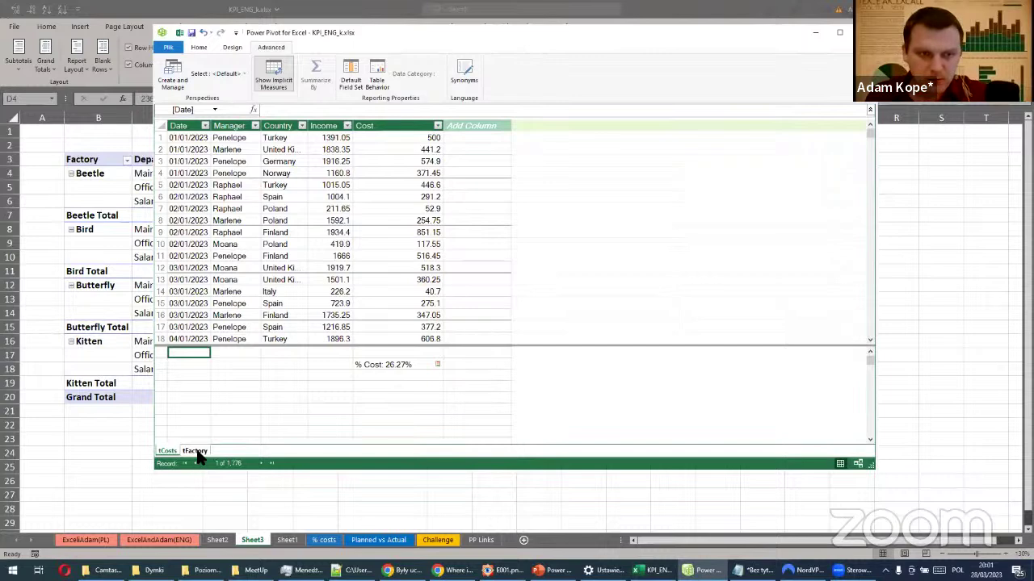
Switch to the Power Pivot.pptx presentation in PowerPoint and display the Implicit Measures versus Explicit Measures slide
{"action": "left_click", "coordinate": [554, 571]}
{"action": "left_click", "coordinate": [102, 216]}
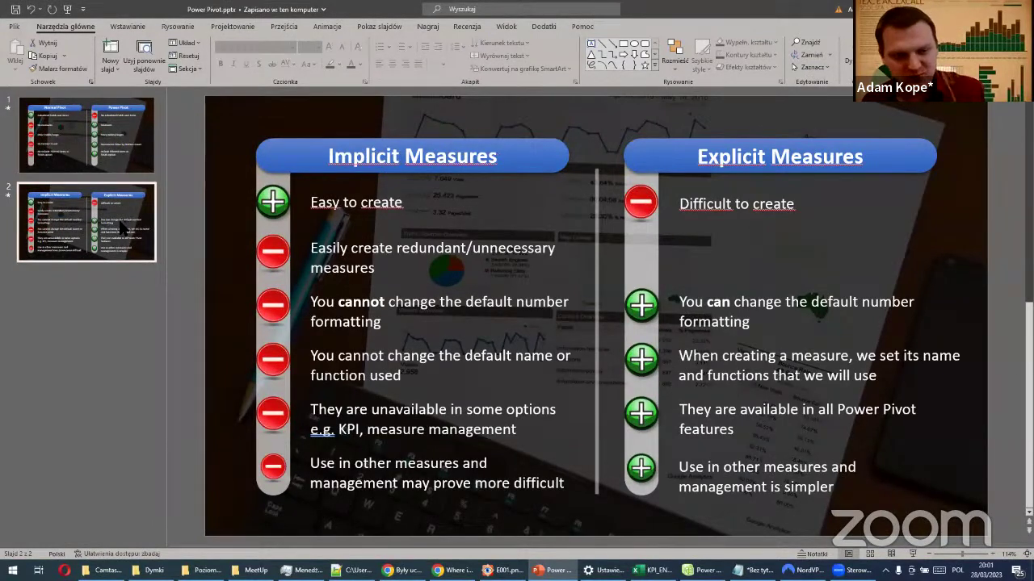
Present the Implicit Measures versus Explicit Measures slide full screen and reveal its first comparison point, Easy to create
{"action": "key", "text": "shift+F5"}
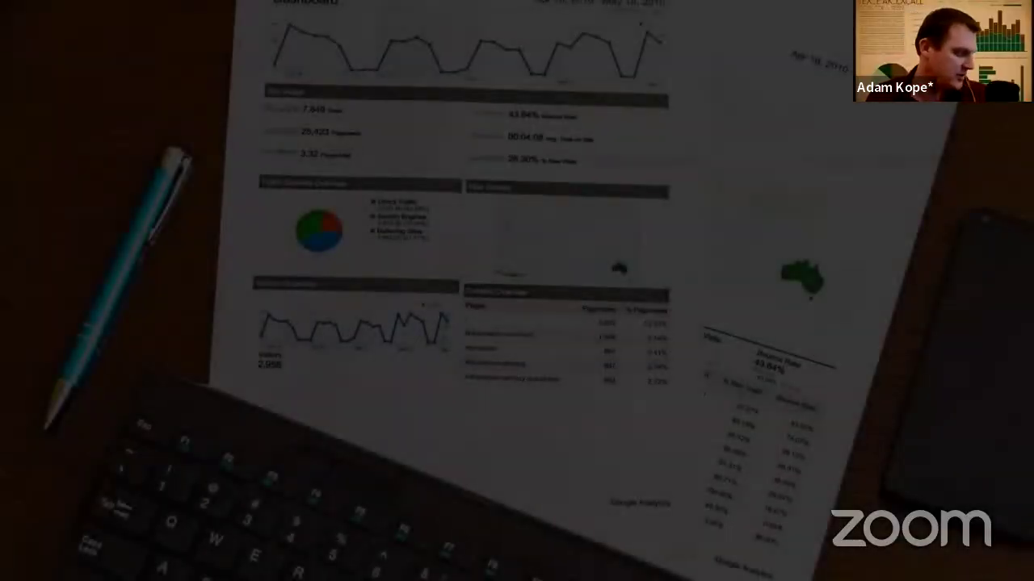
{"action": "left_click", "coordinate": [279, 194]}
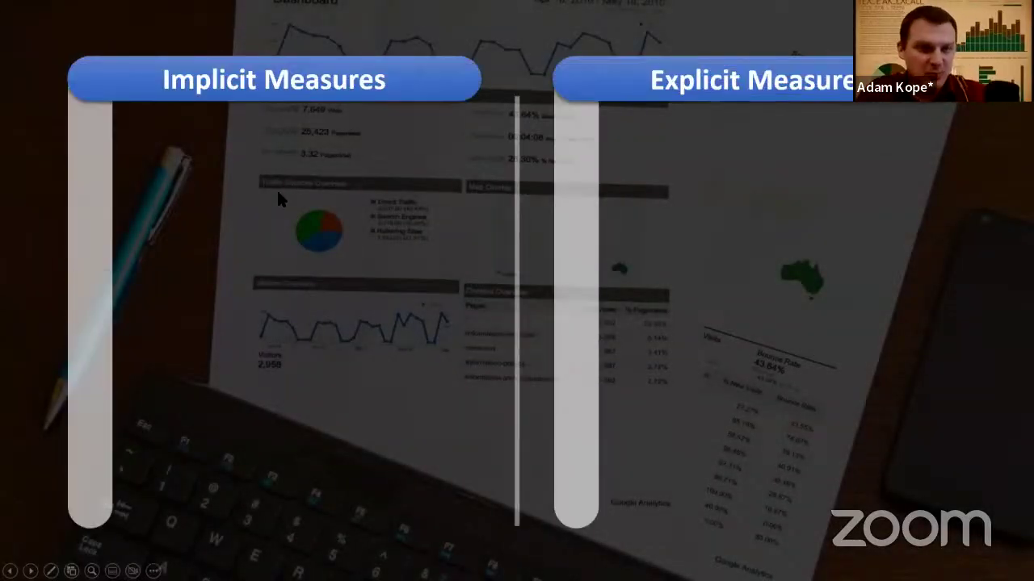
{"action": "key", "text": "Right"}
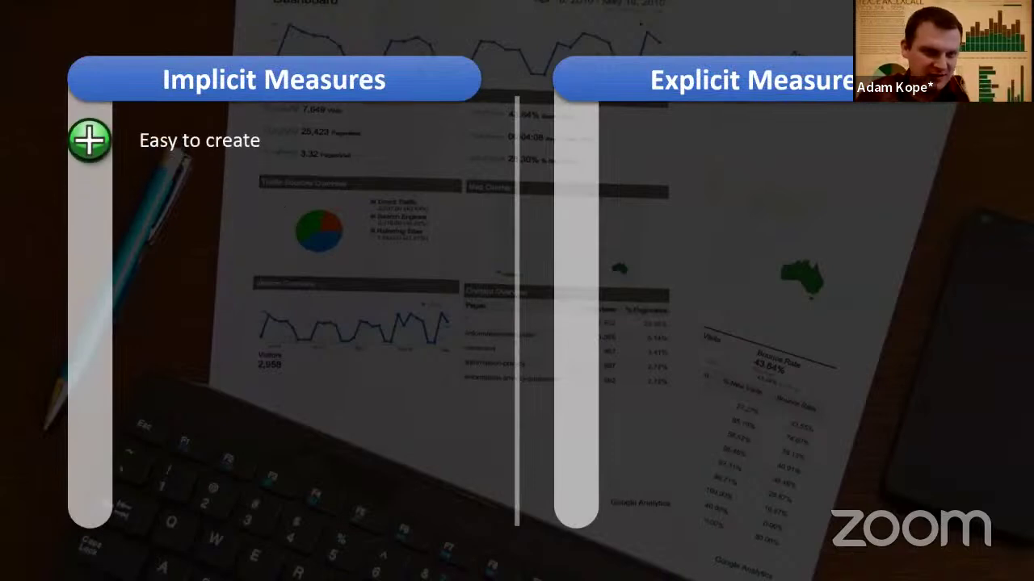
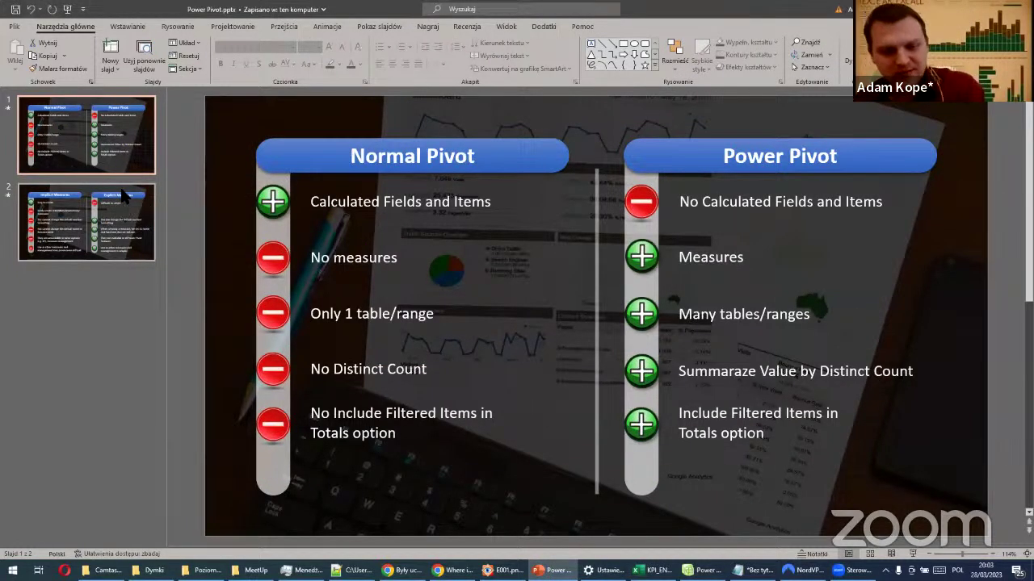
Present the Normal Pivot versus Power Pivot slide full screen, reveal all its comparison points one by one, and end the slide show
{"action": "key", "text": "F5"}
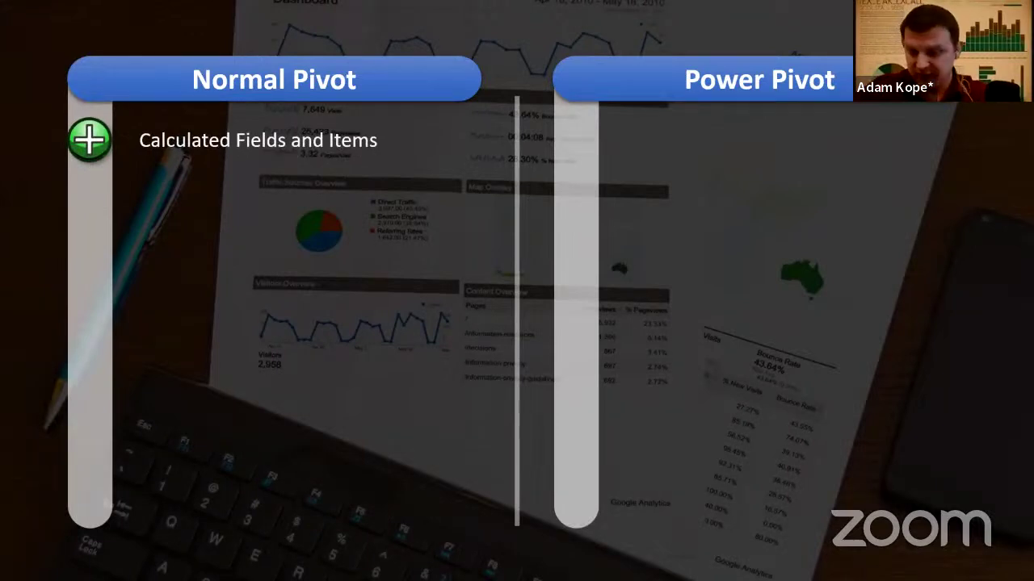
{"action": "key", "text": "Right"}
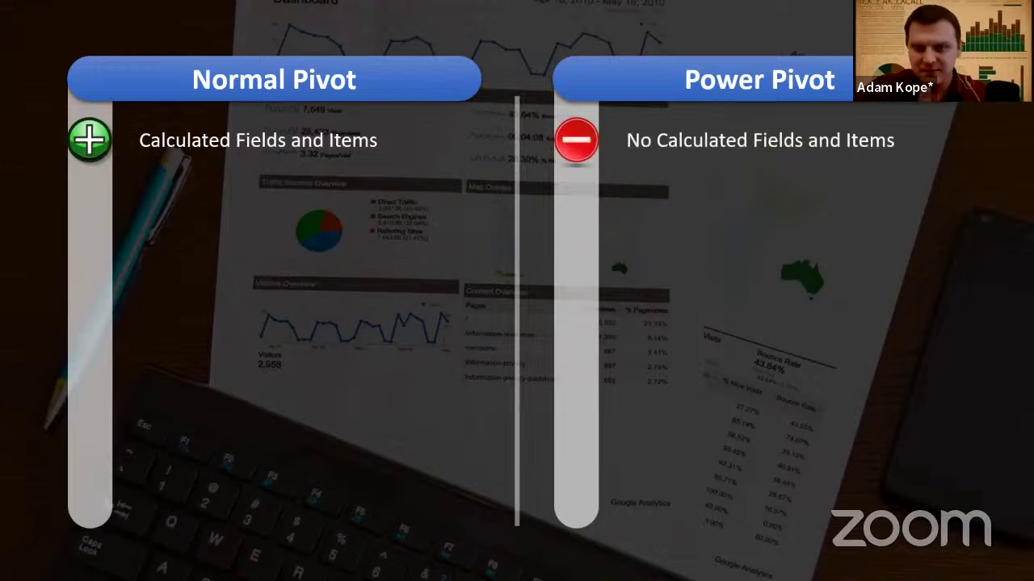
{"action": "key", "text": "Right"}
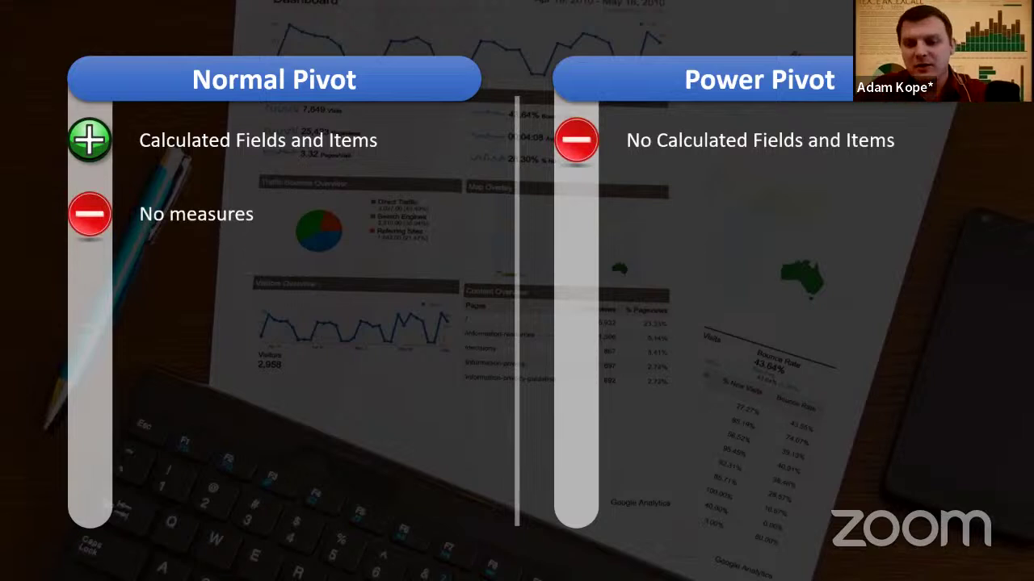
{"action": "key", "text": "Right"}
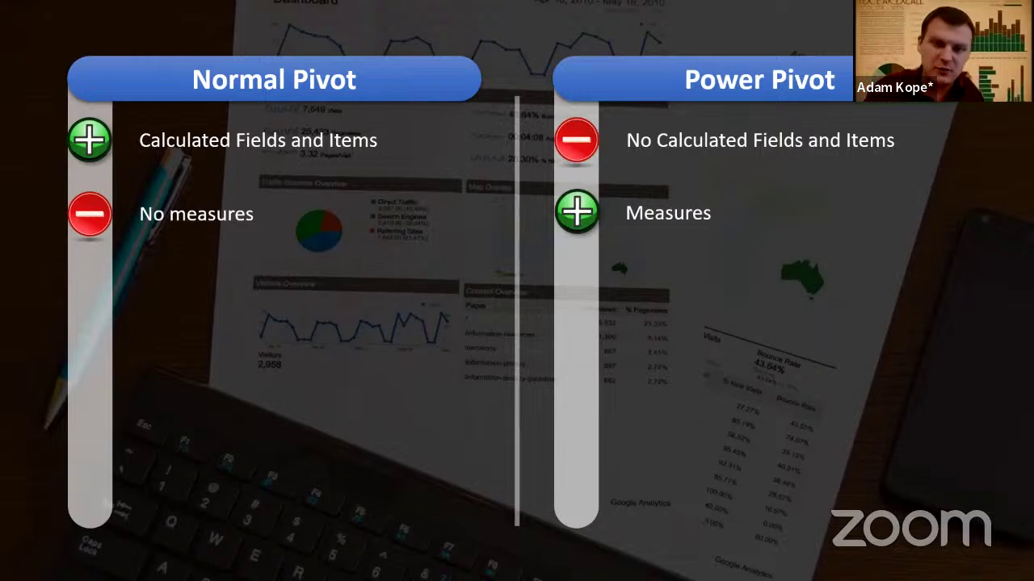
{"action": "key", "text": "Right"}
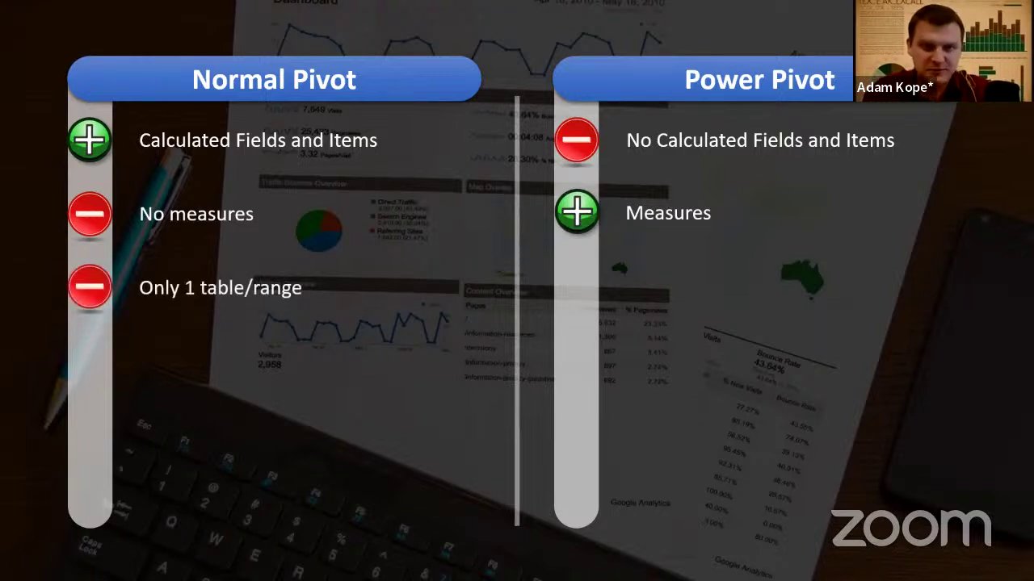
{"action": "key", "text": "Right"}
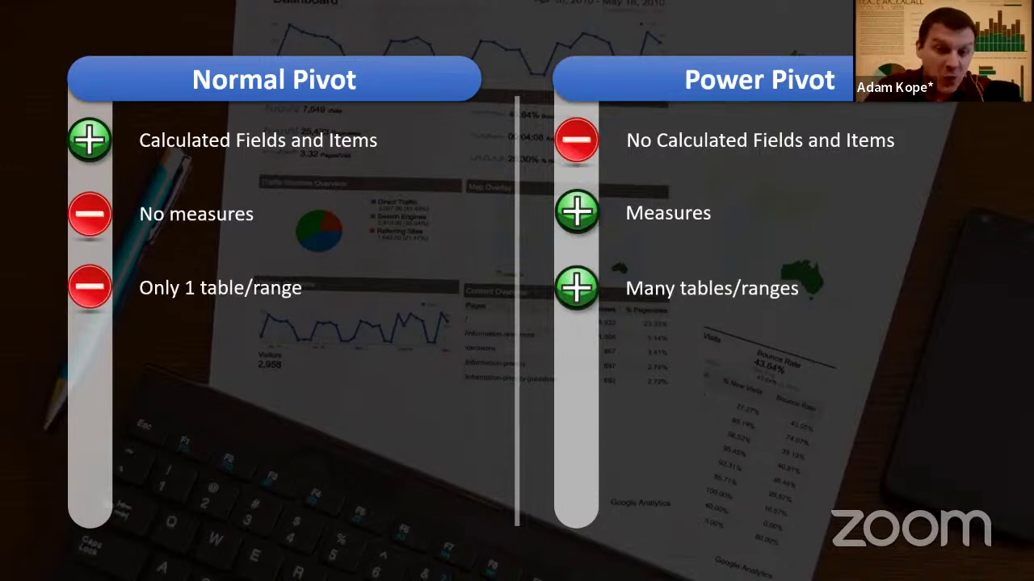
{"action": "key", "text": "Right"}
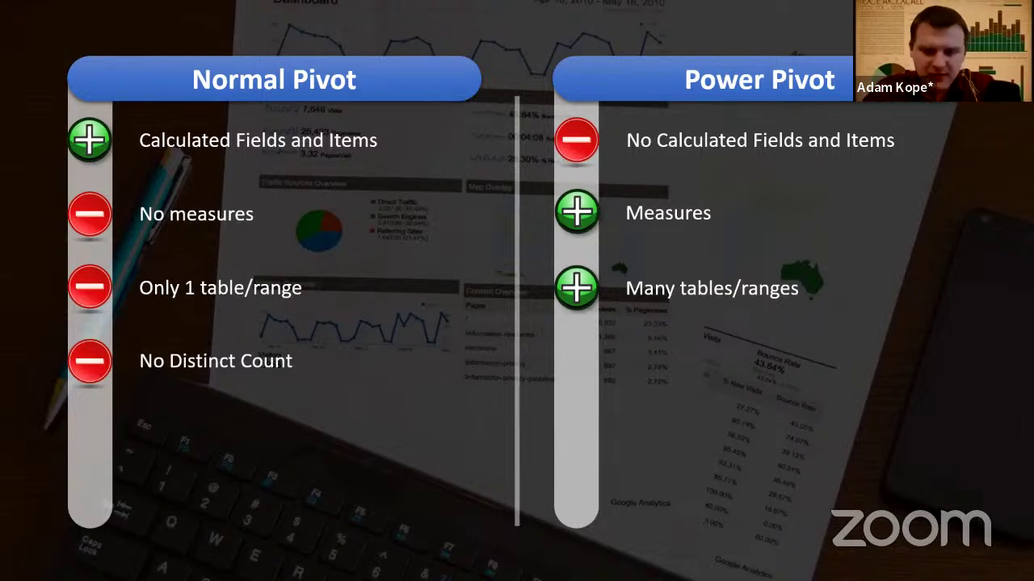
{"action": "key", "text": "Right"}
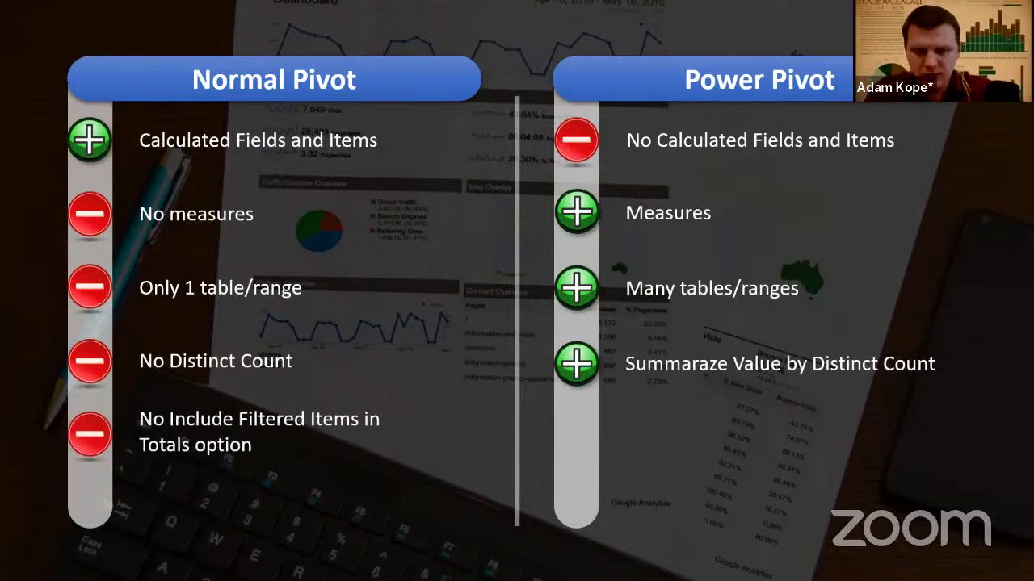
{"action": "key", "text": "Right"}
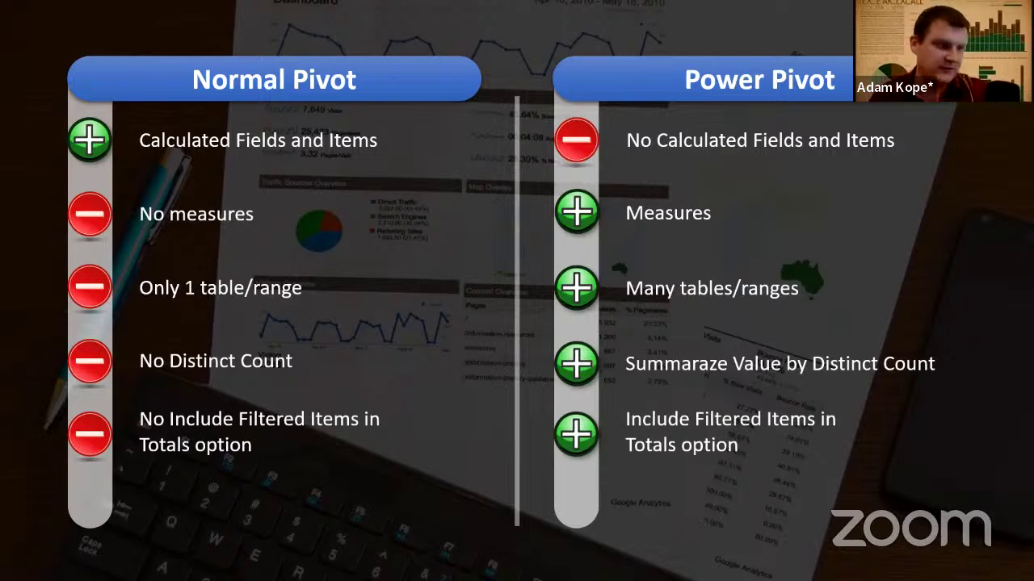
{"action": "key", "text": "Escape"}
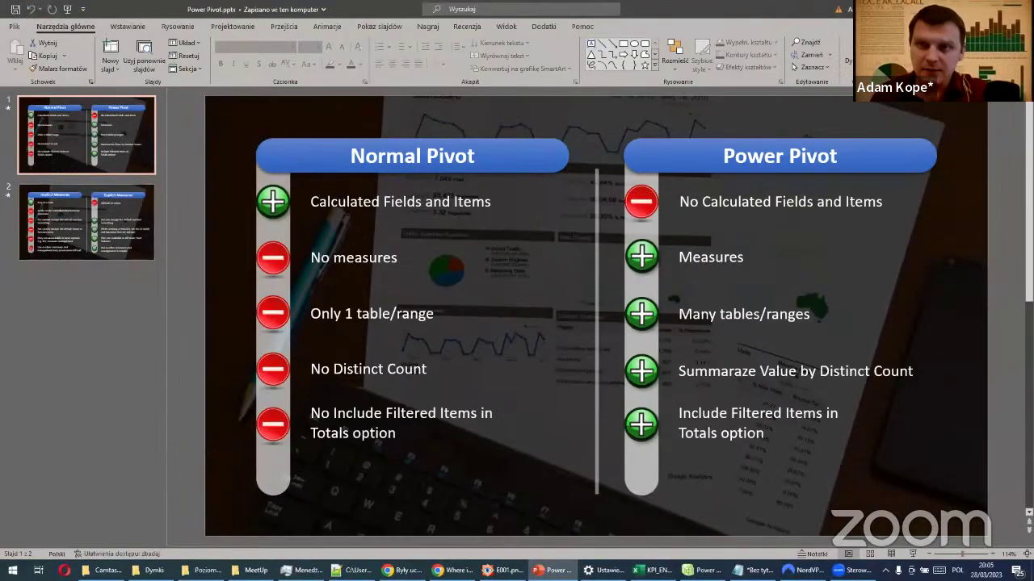
Switch to the MeetUp folder in File Explorer and pick up the Power Pivot.pdf file
{"action": "key", "text": "alt+Tab"}
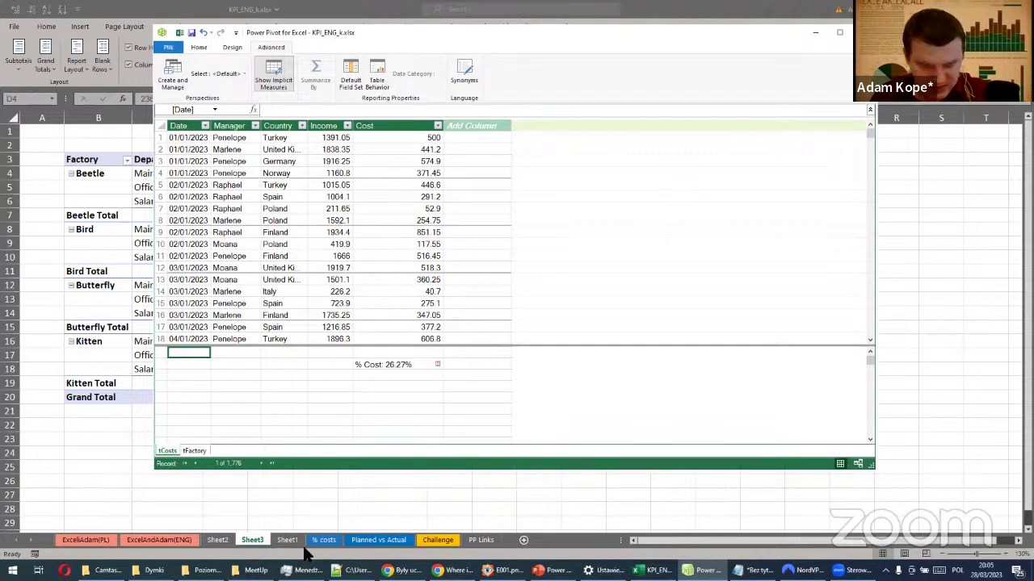
{"action": "left_click", "coordinate": [251, 570]}
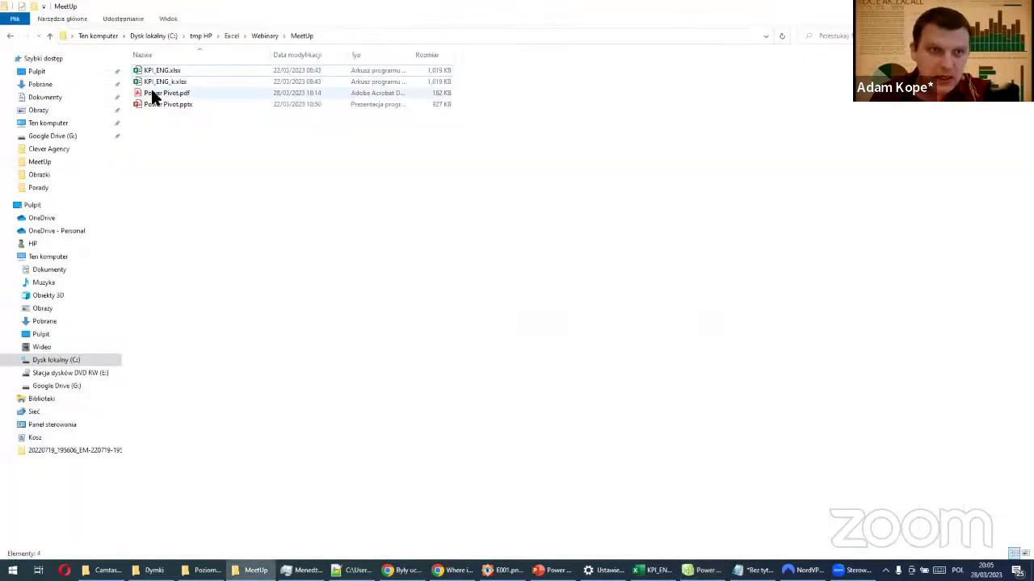
{"action": "left_click_drag", "start_coordinate": [155, 95], "coordinate": [401, 397]}
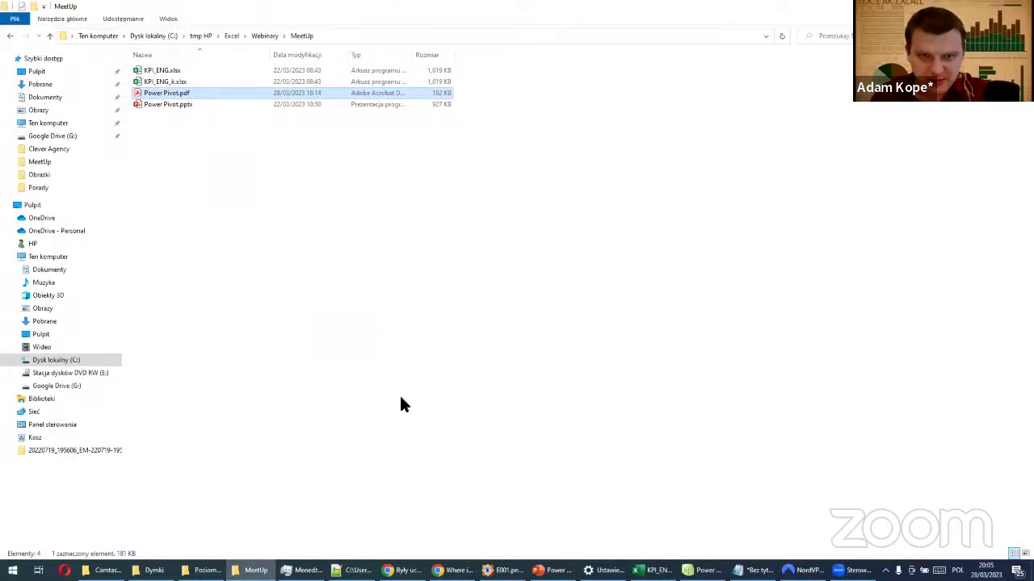
{"action": "left_click_drag", "start_coordinate": [167, 94], "coordinate": [323, 204]}
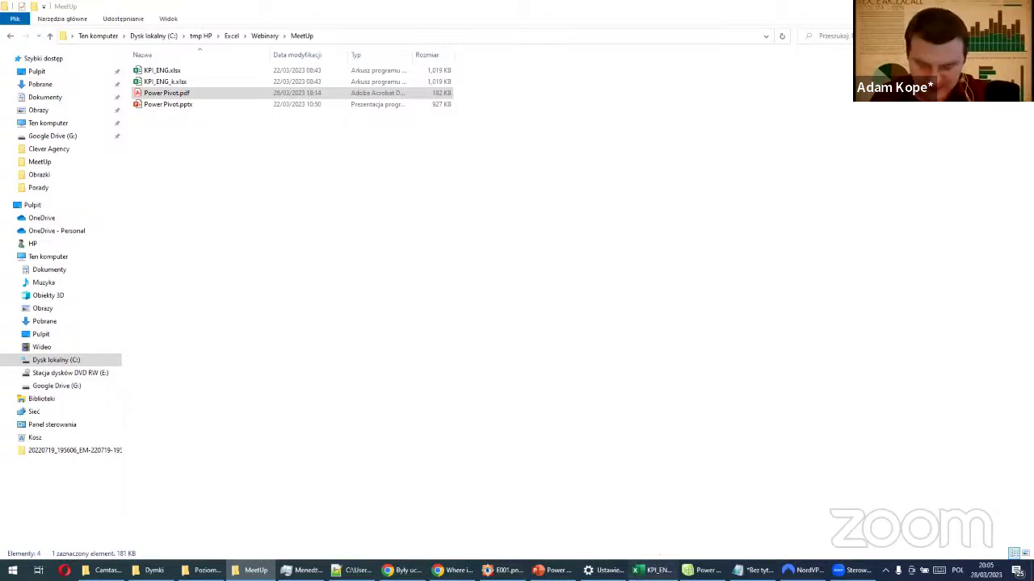
Switch back to the KPI_ENG_k.xlsx workbook in Excel, bring up its Power Pivot window and display the tFactory table
{"action": "left_click", "coordinate": [654, 567]}
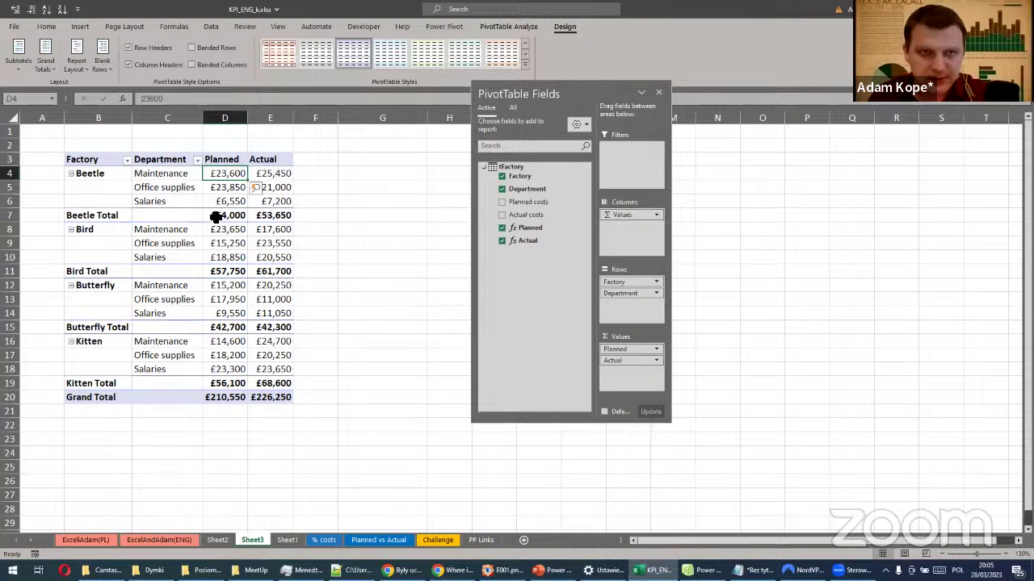
{"action": "mouse_move", "coordinate": [215, 219]}
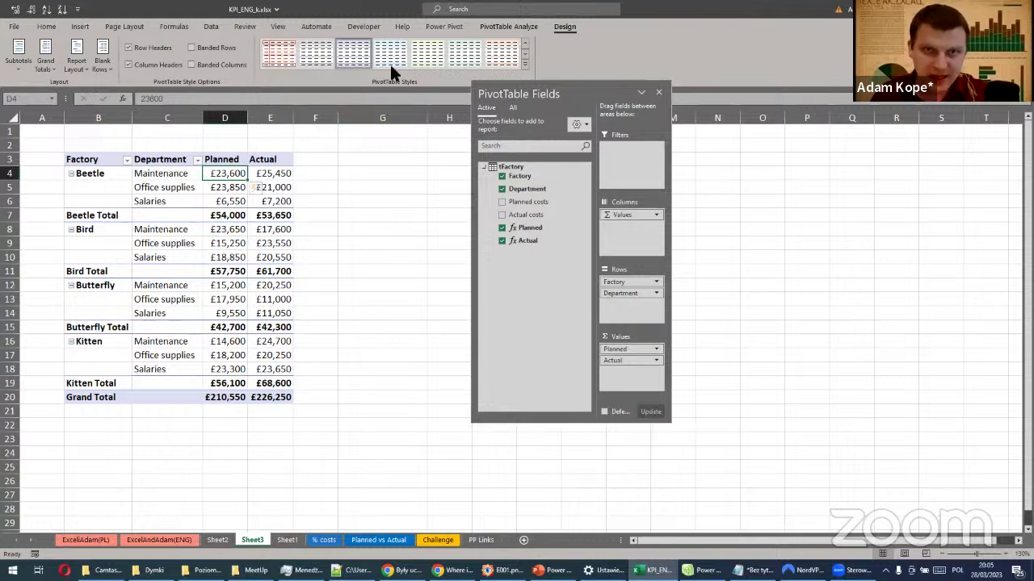
{"action": "left_click", "coordinate": [443, 26]}
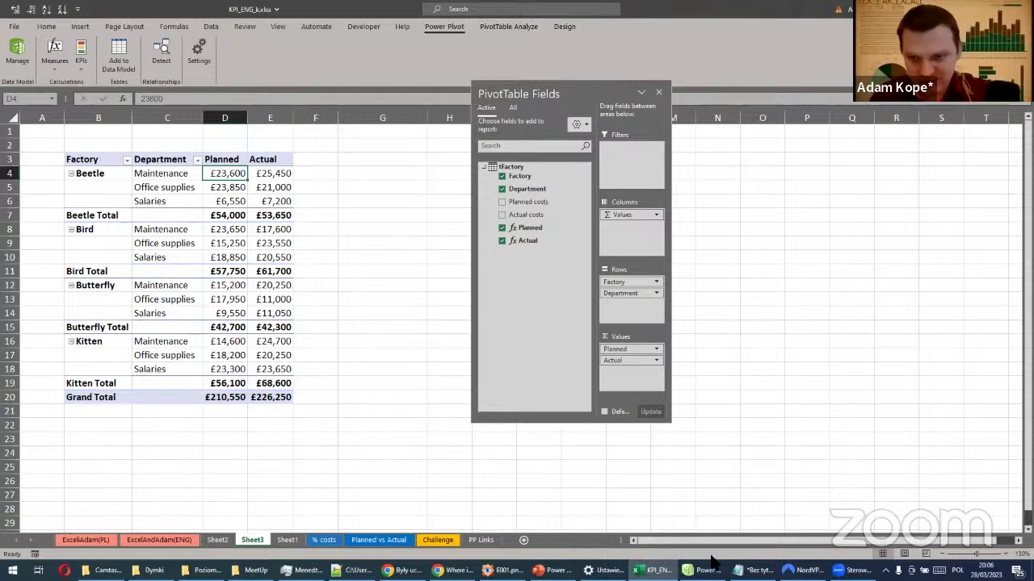
{"action": "left_click", "coordinate": [709, 569]}
{"action": "left_click_drag", "start_coordinate": [516, 40], "coordinate": [610, 89]}
{"action": "left_click", "coordinate": [263, 76]}
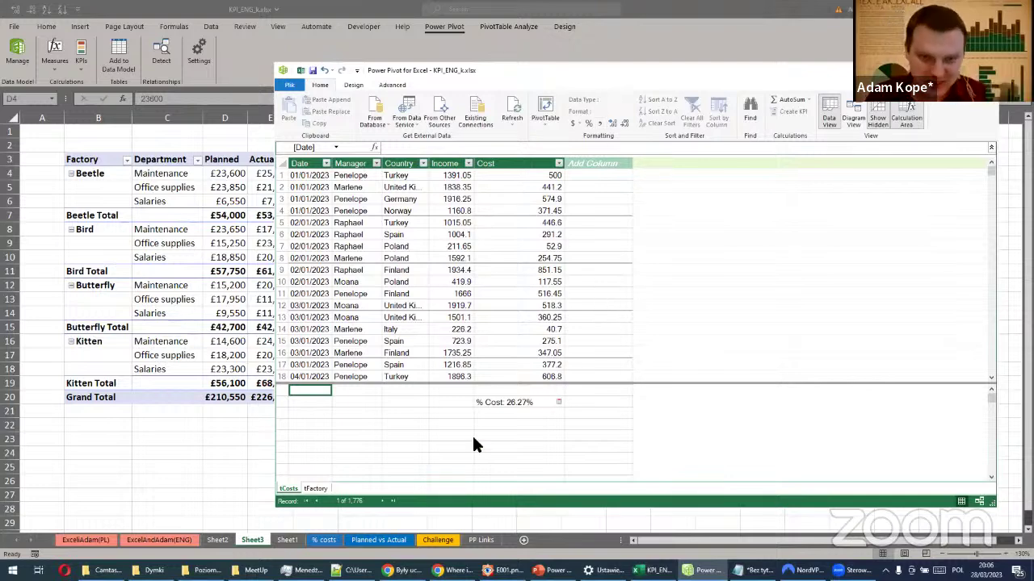
{"action": "left_click", "coordinate": [316, 489]}
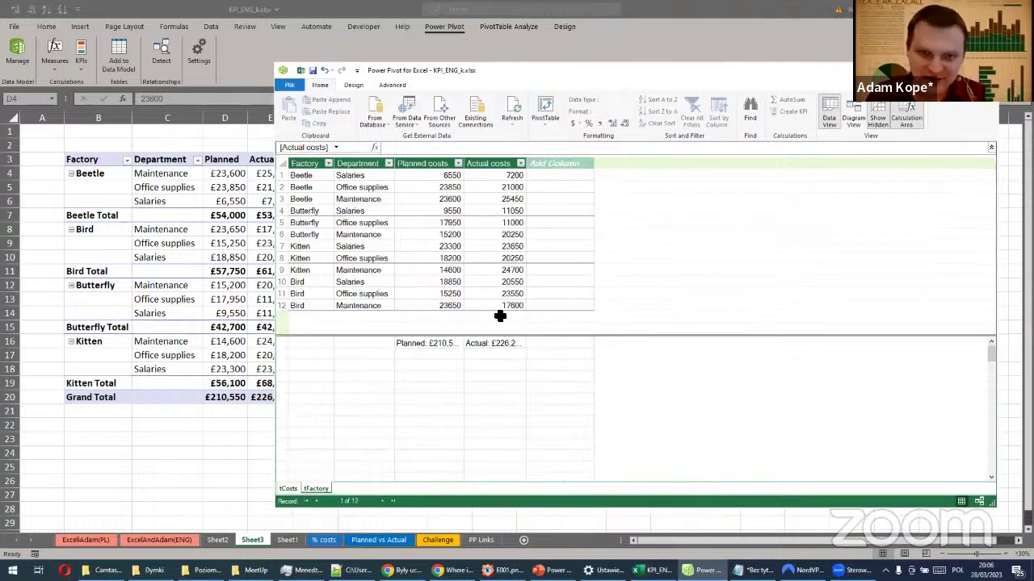
Widen the Planned costs and Actual costs columns in tFactory and select the Planned measure
{"action": "left_click_drag", "start_coordinate": [464, 164], "coordinate": [489, 163]}
{"action": "left_click", "coordinate": [442, 341]}
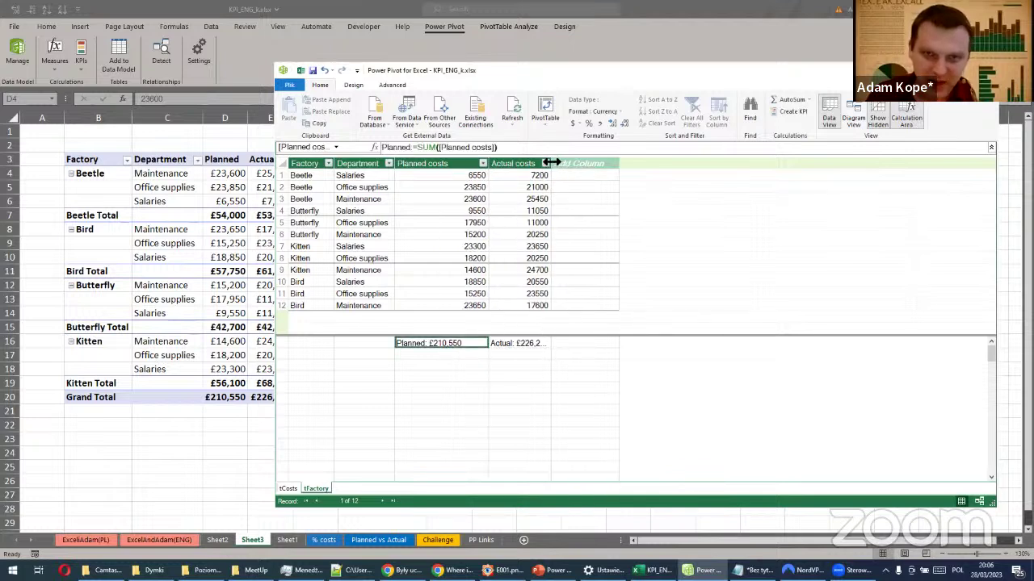
{"action": "left_click_drag", "start_coordinate": [575, 162], "coordinate": [587, 163]}
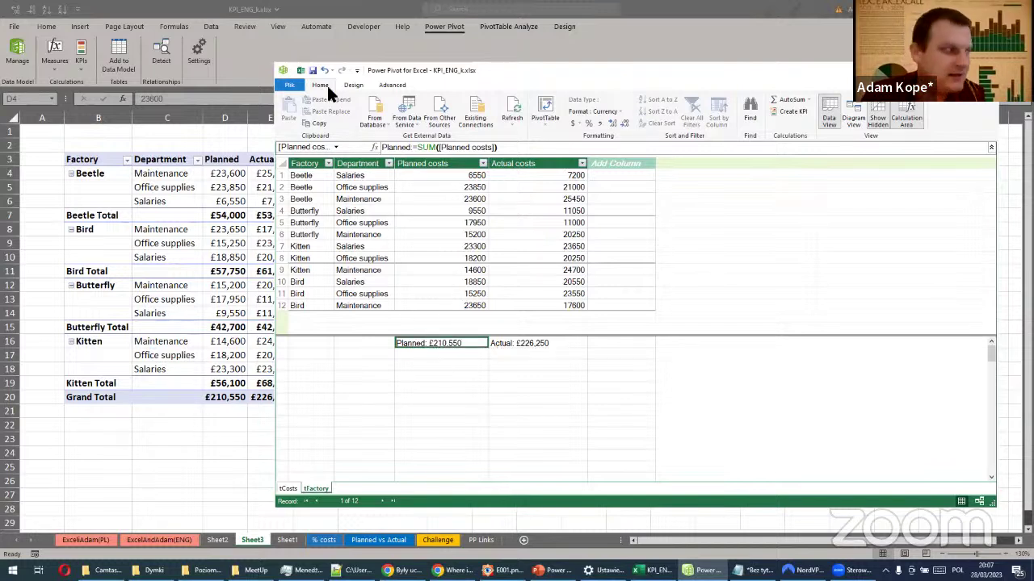
Start creating a KPI on the Planned measure and mark its base field and Measure target option on the magnified view
{"action": "left_click", "coordinate": [790, 112]}
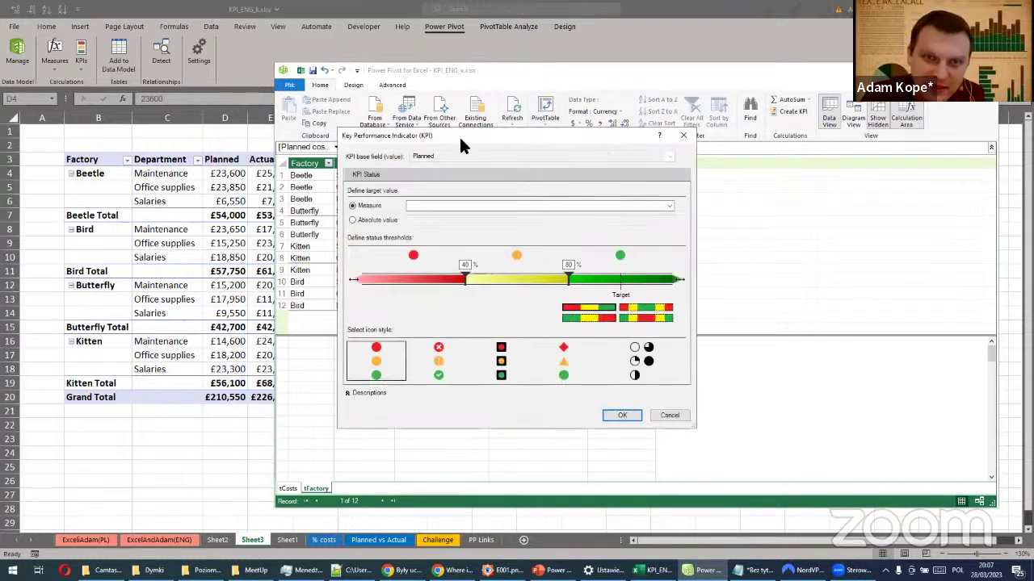
{"action": "left_click_drag", "start_coordinate": [467, 140], "coordinate": [507, 75]}
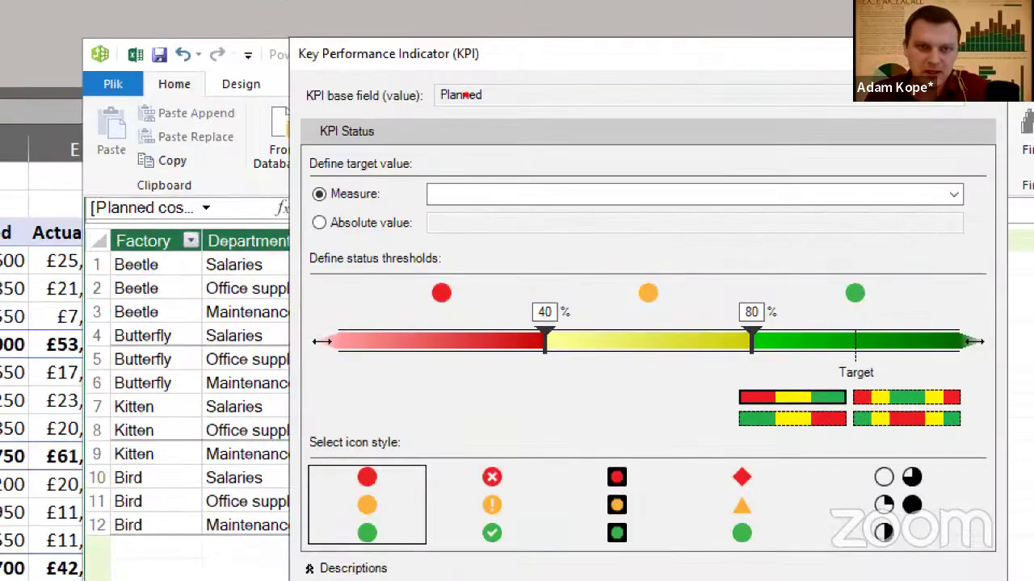
{"action": "mouse_move", "coordinate": [437, 105]}
{"action": "left_mouse_down"}
{"action": "mouse_move", "coordinate": [486, 105]}
{"action": "mouse_move", "coordinate": [475, 109]}
{"action": "left_mouse_up"}
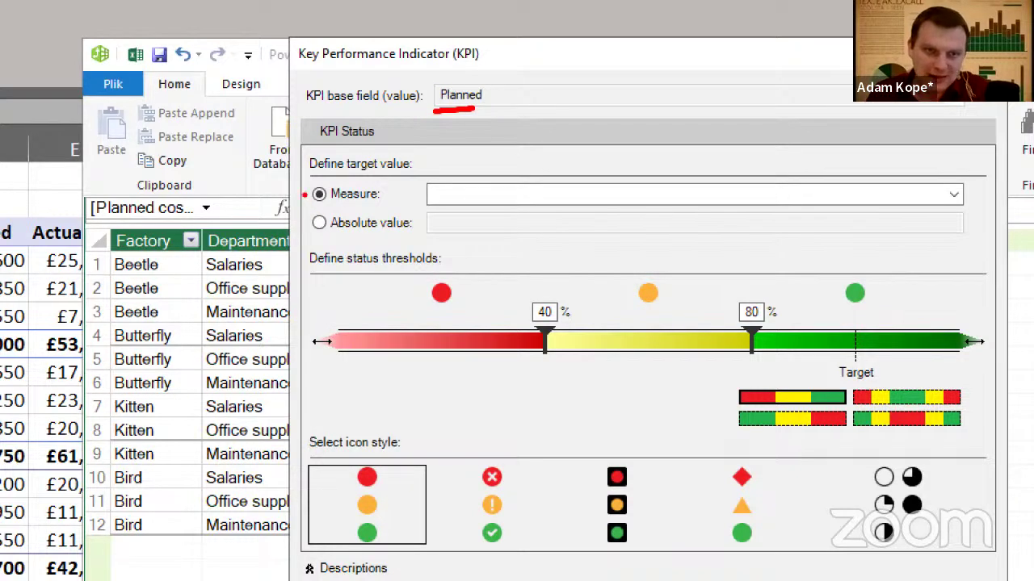
{"action": "left_click_drag", "start_coordinate": [264, 191], "coordinate": [306, 194]}
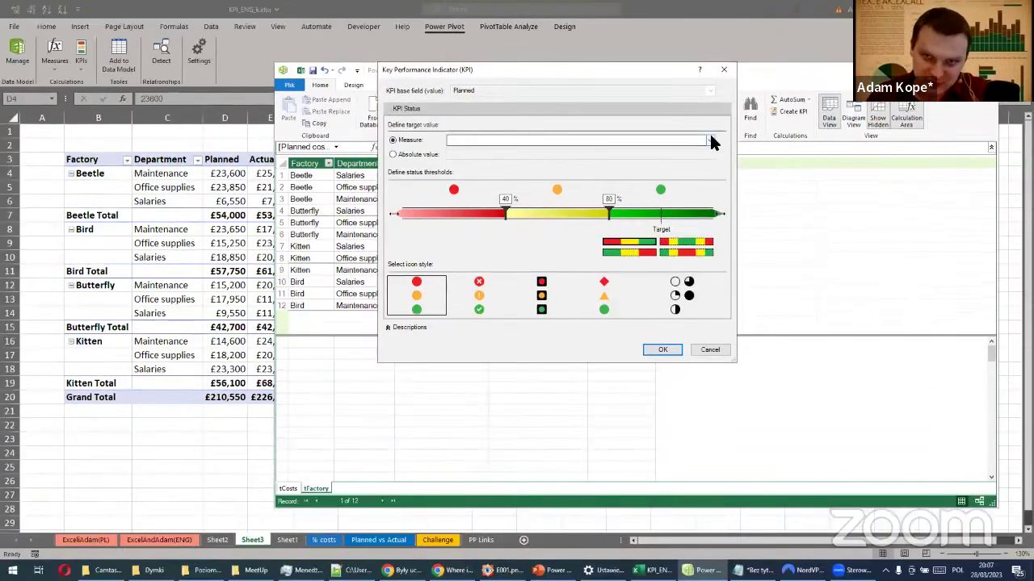
Set the Actual measure as the KPI target and choose the red-yellow-green-yellow-red threshold pattern
{"action": "left_click", "coordinate": [711, 141]}
{"action": "left_click", "coordinate": [493, 150]}
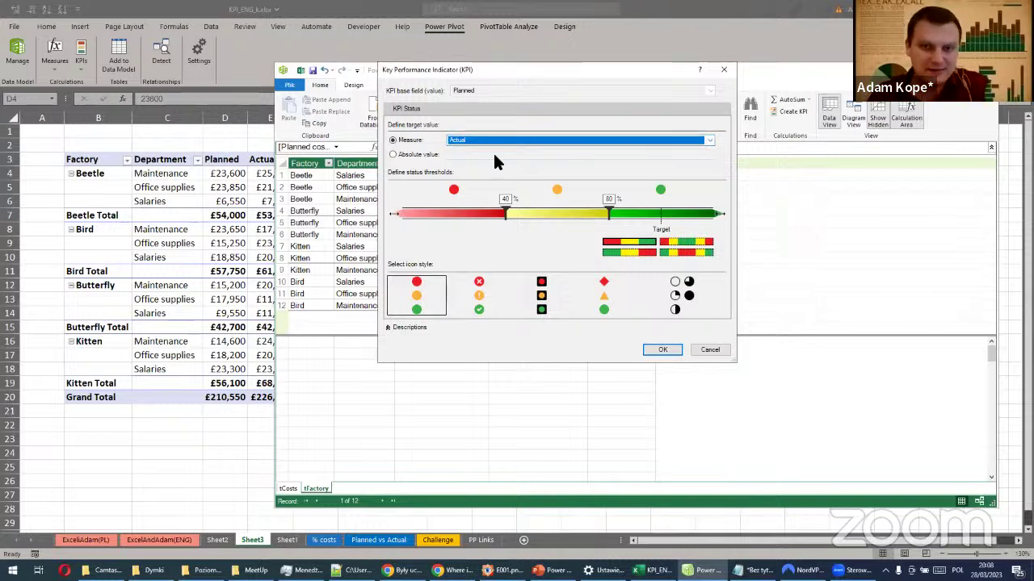
{"action": "left_click", "coordinate": [686, 245]}
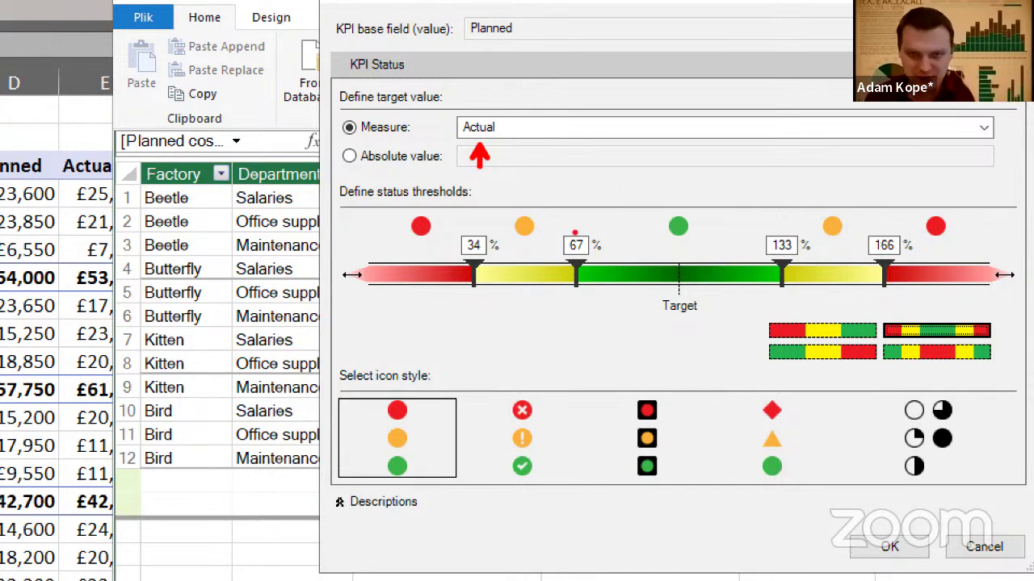
Set the KPI's inner status thresholds to 90% and 110%, and point out the Actual target measure on the magnified view
{"action": "left_click_drag", "start_coordinate": [577, 228], "coordinate": [594, 167]}
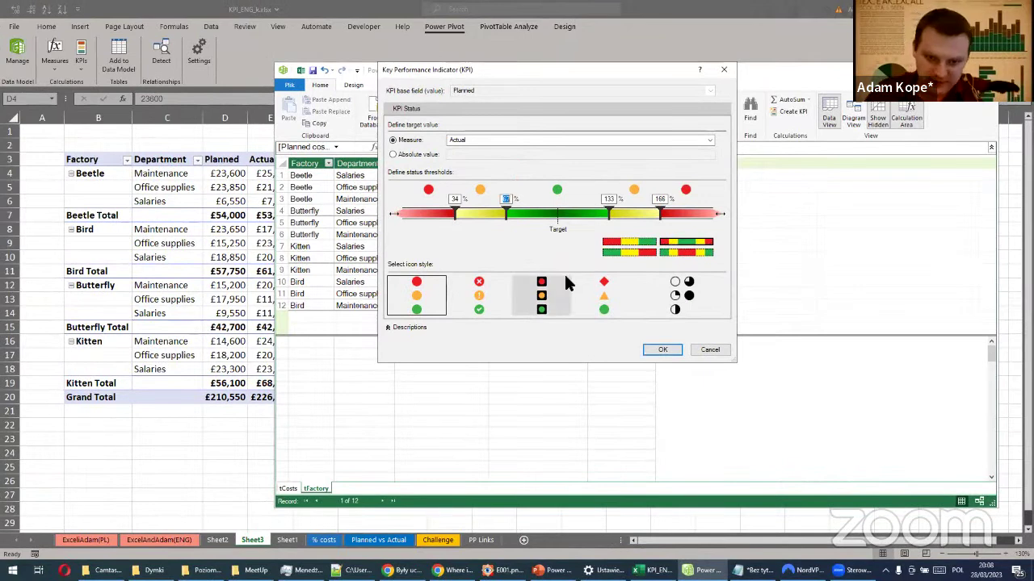
{"action": "left_click", "coordinate": [610, 199]}
{"action": "type", "text": "110"}
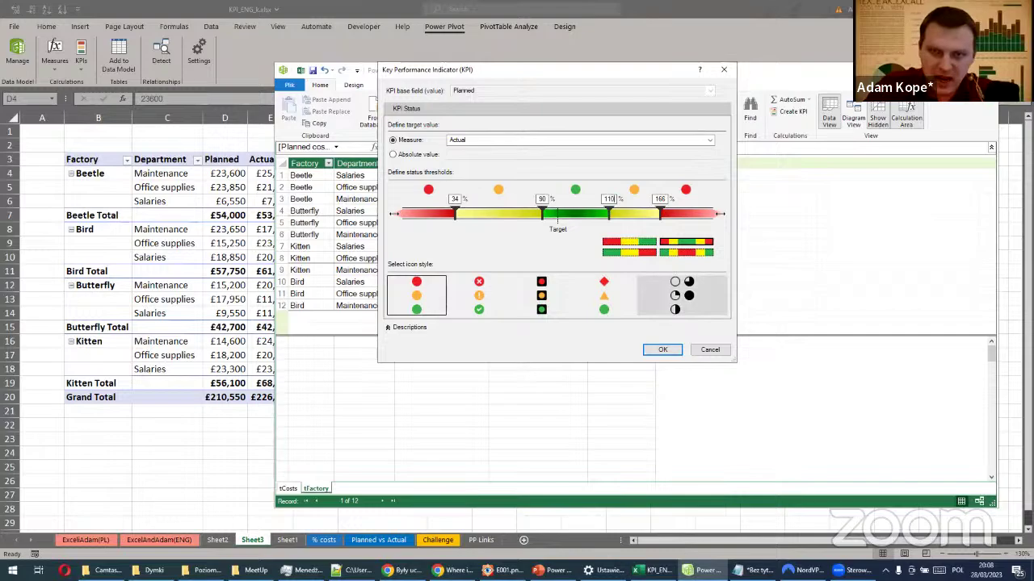
{"action": "key", "text": "Tab"}
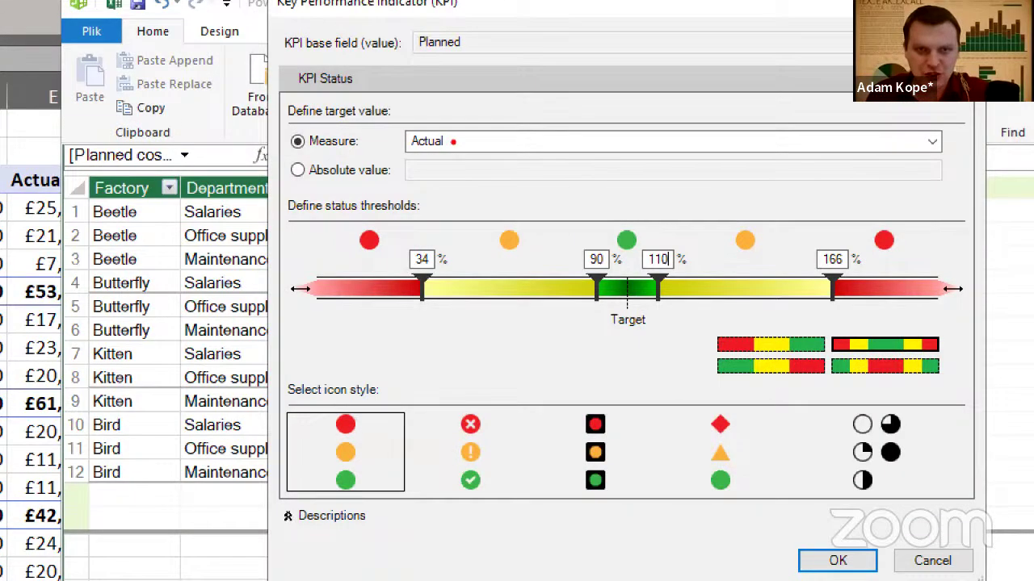
{"action": "left_click", "coordinate": [453, 142]}
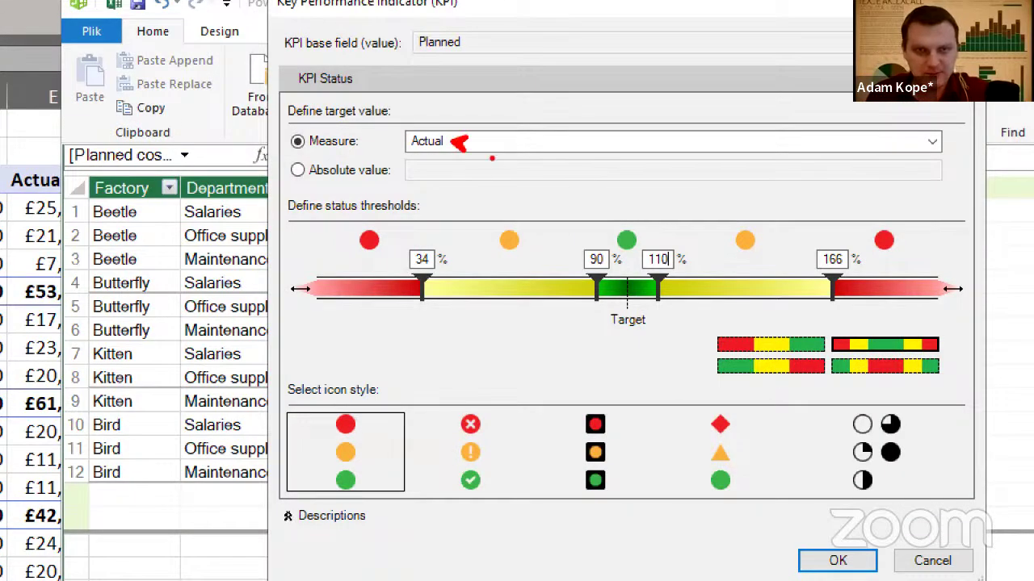
Mark the 90% and 110% thresholds and underline the Planned base field on the magnified view
{"action": "left_click", "coordinate": [594, 304]}
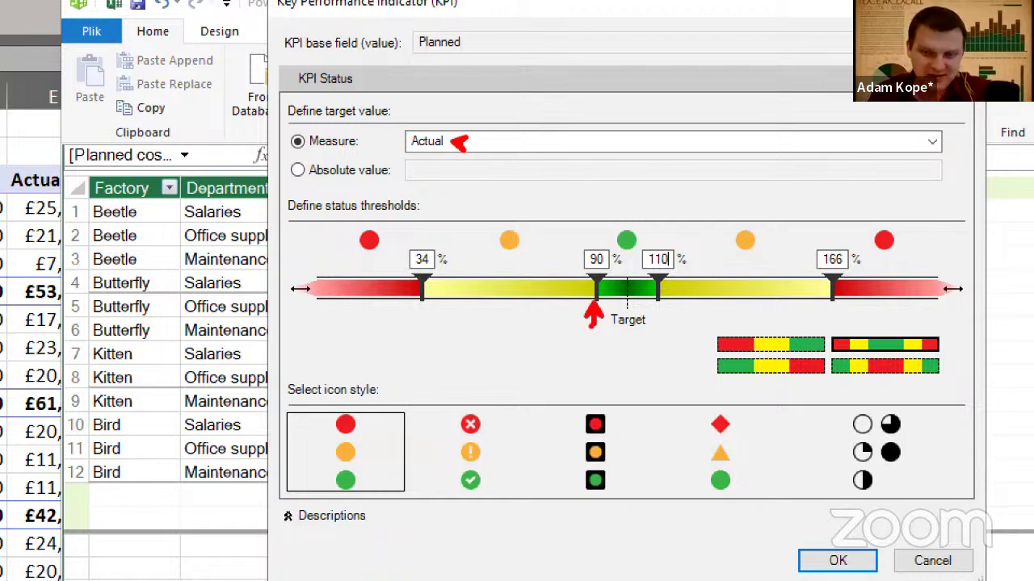
{"action": "left_click", "coordinate": [668, 306]}
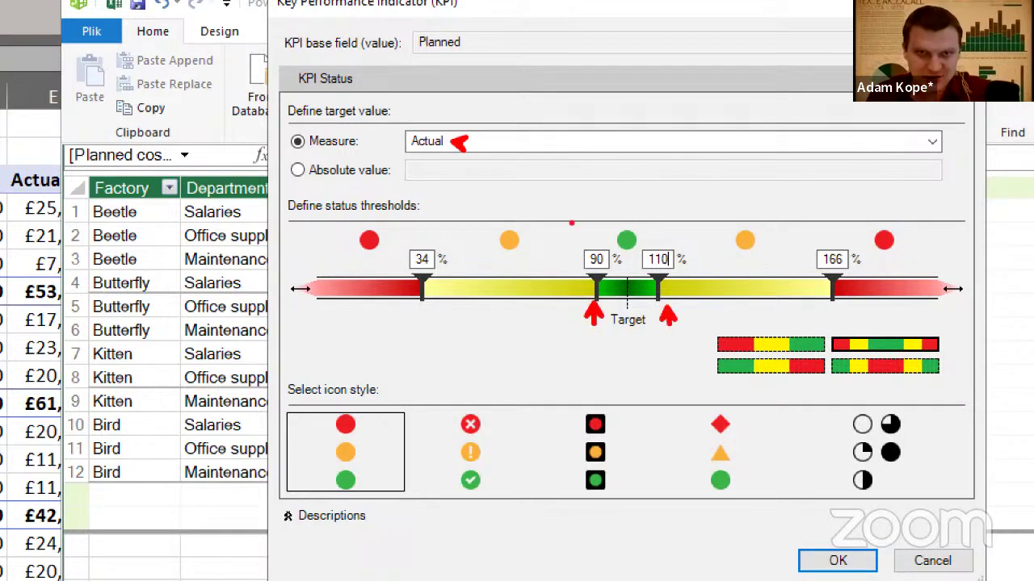
{"action": "left_click_drag", "start_coordinate": [409, 55], "coordinate": [469, 55]}
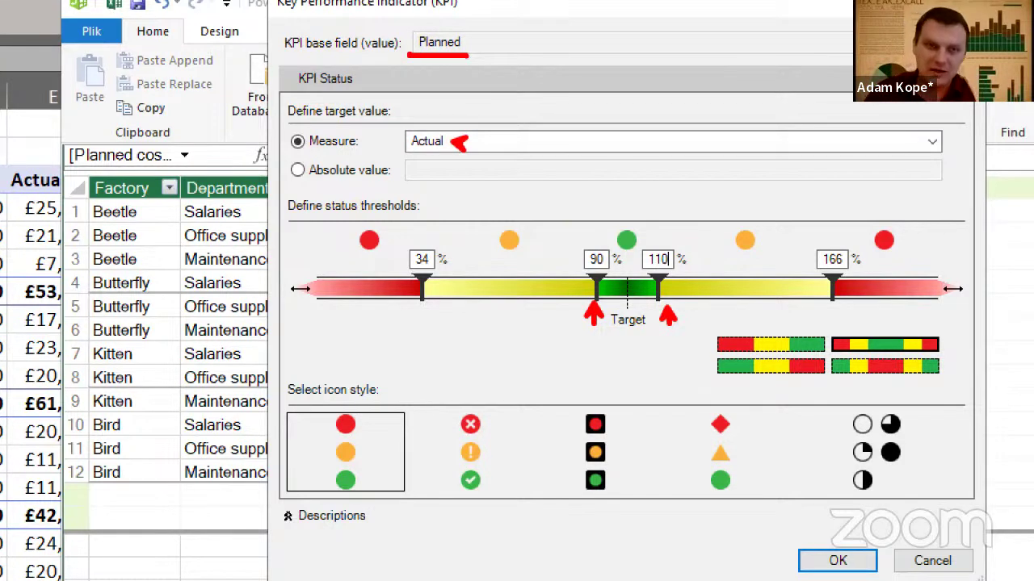
{"action": "key", "text": "Escape"}
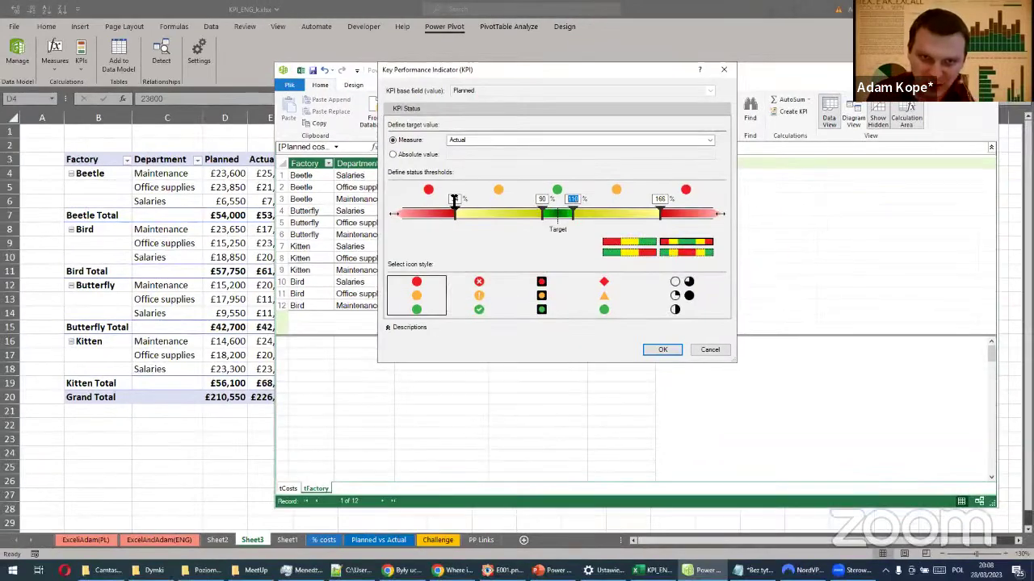
Set the KPI's outer status thresholds to 80% and 120%, rescale the threshold bar, and mark both outer red ranges on the magnified view
{"action": "left_click", "coordinate": [453, 206]}
{"action": "type", "text": "80"}
{"action": "left_click", "coordinate": [660, 200]}
{"action": "type", "text": "120"}
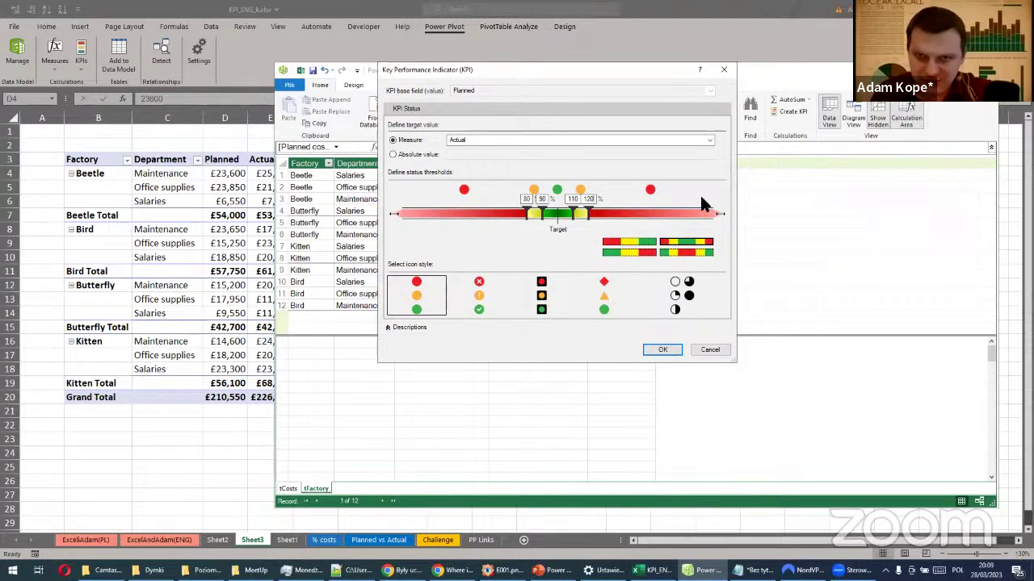
{"action": "left_click", "coordinate": [715, 216]}
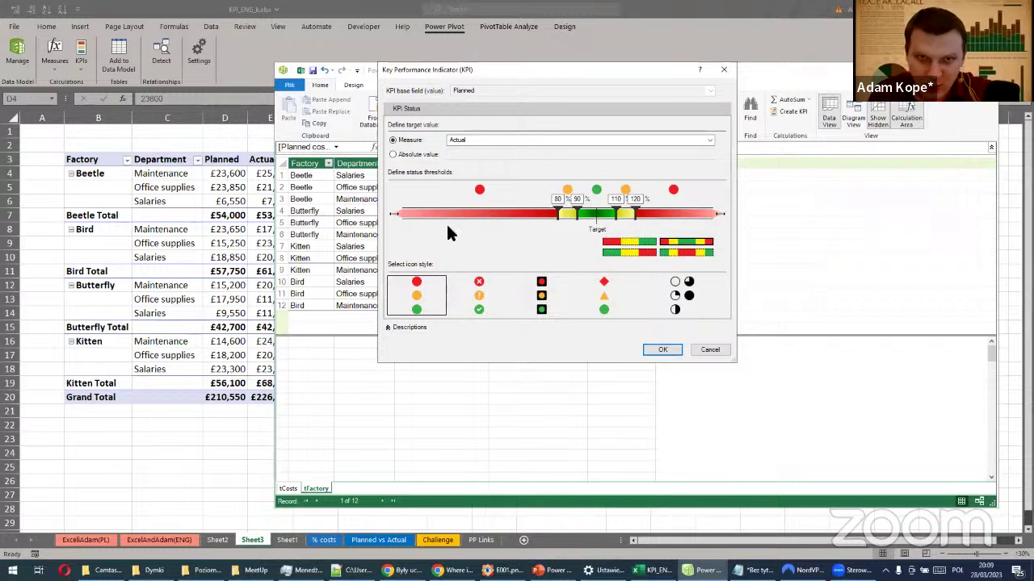
{"action": "left_click", "coordinate": [395, 215]}
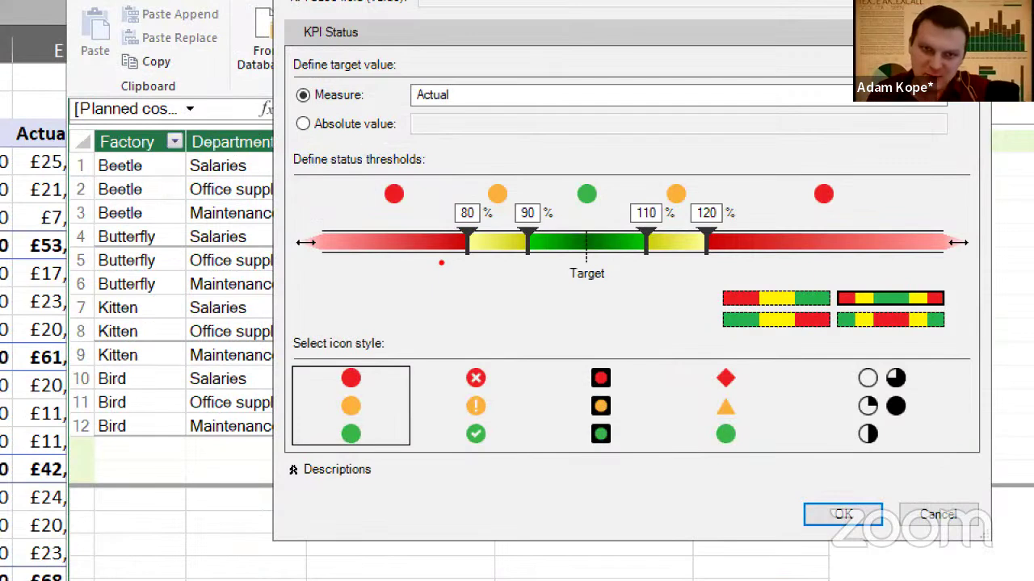
{"action": "left_click_drag", "start_coordinate": [433, 273], "coordinate": [389, 273]}
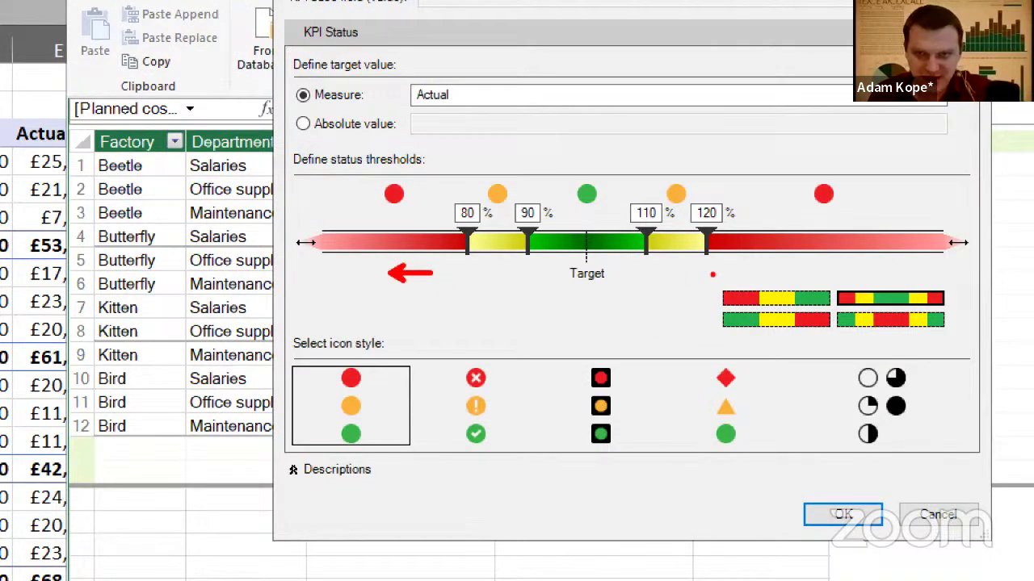
{"action": "left_click_drag", "start_coordinate": [726, 268], "coordinate": [776, 268]}
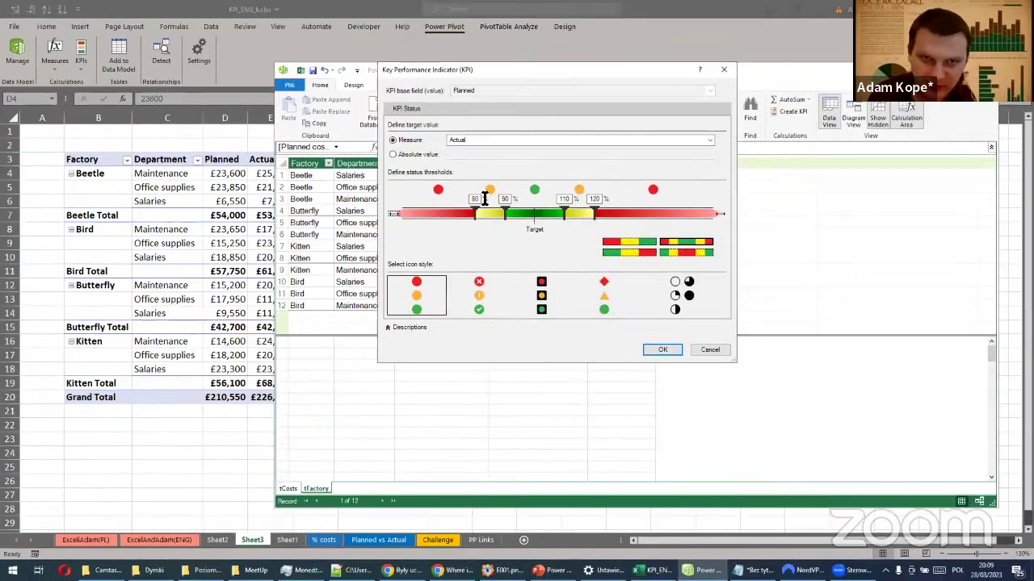
Try 82% as the KPI's lowest status threshold, point it out on the magnified view, and set it back to 80%
{"action": "double_click", "coordinate": [467, 213]}
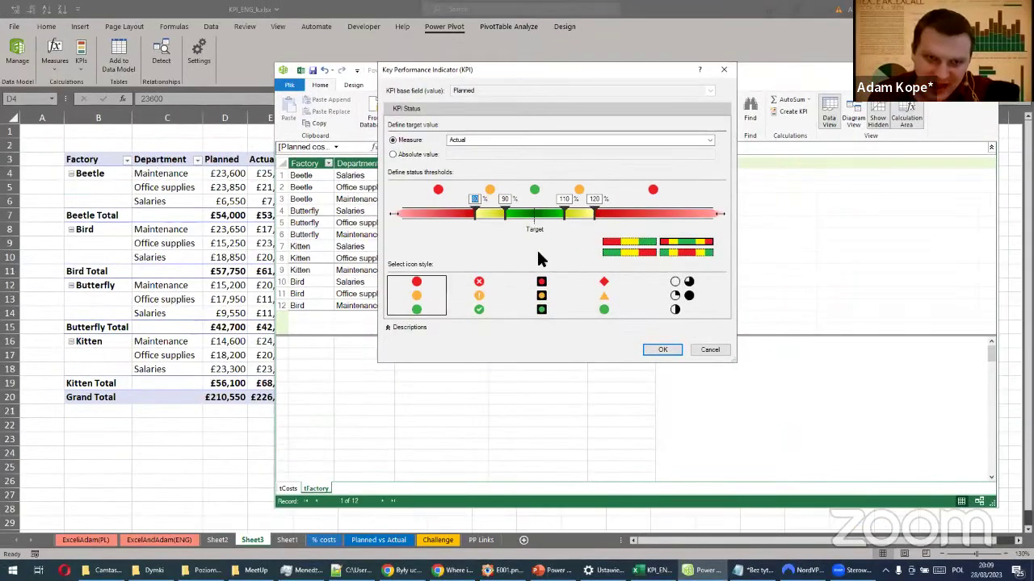
{"action": "type", "text": "82"}
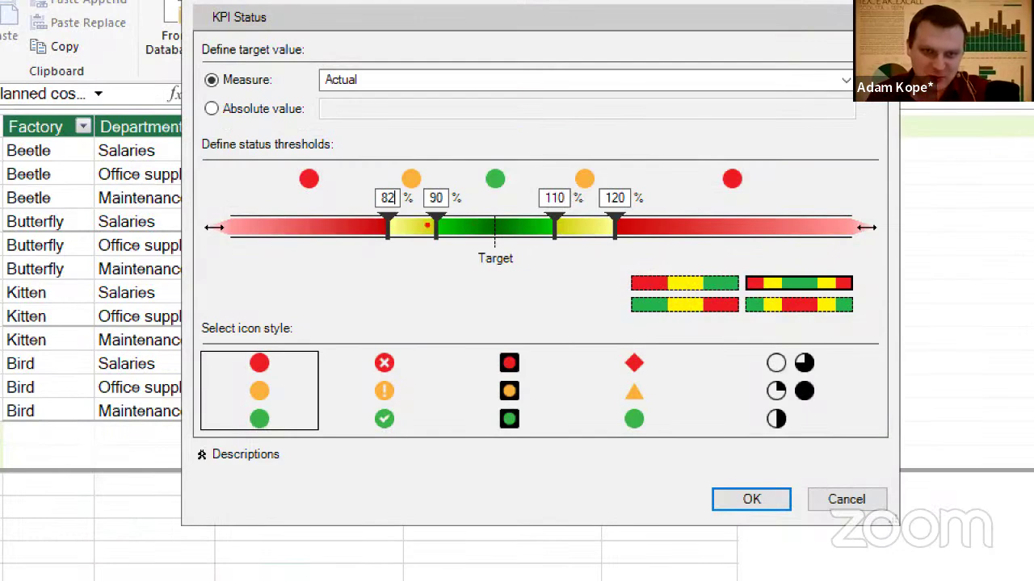
{"action": "left_click_drag", "start_coordinate": [391, 208], "coordinate": [408, 225]}
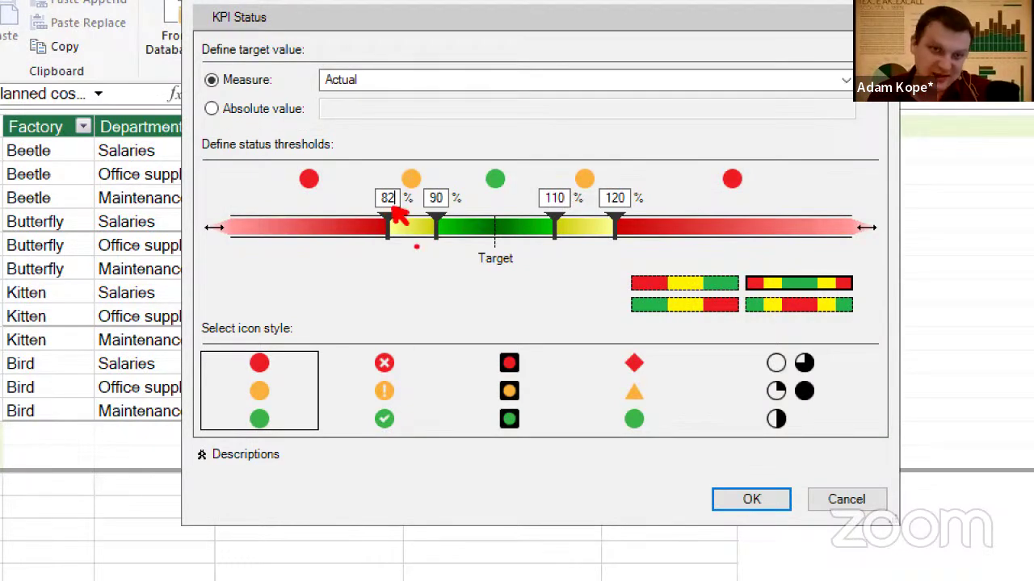
{"action": "key", "text": "Escape"}
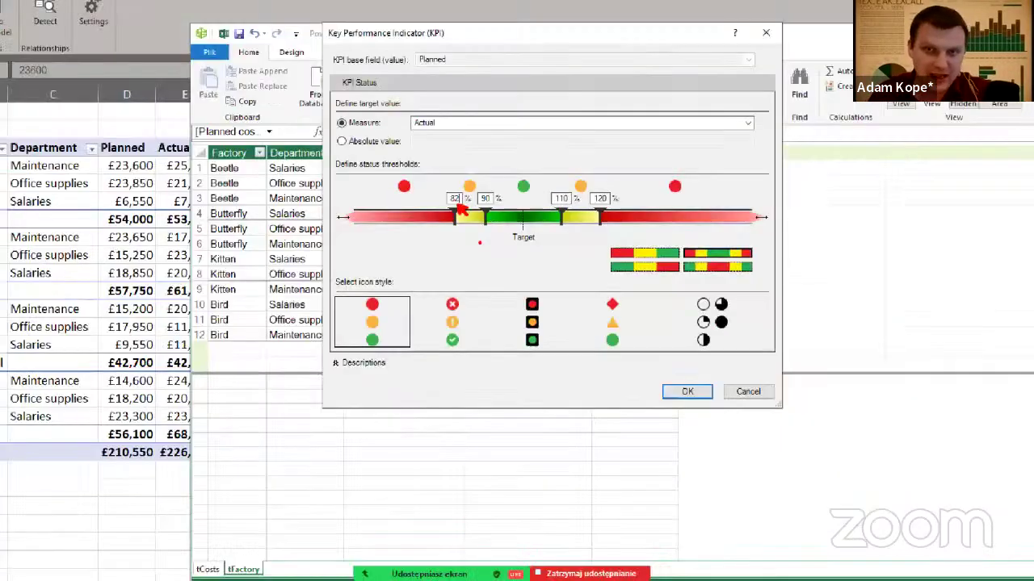
{"action": "type", "text": "80"}
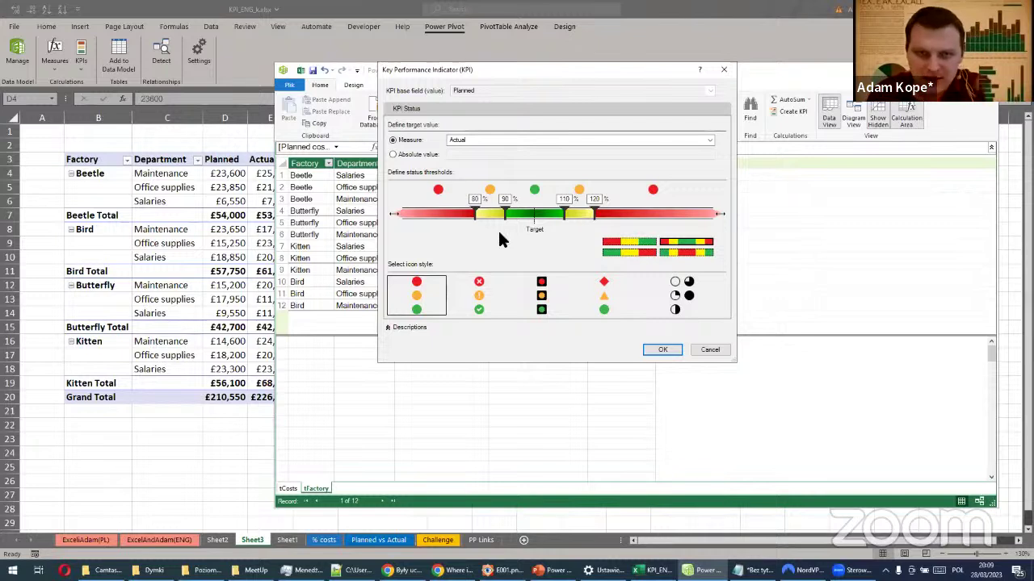
Choose the cross, exclamation mark and check mark icon style, keep Actual as the target measure, and confirm the KPI
{"action": "left_click", "coordinate": [478, 295]}
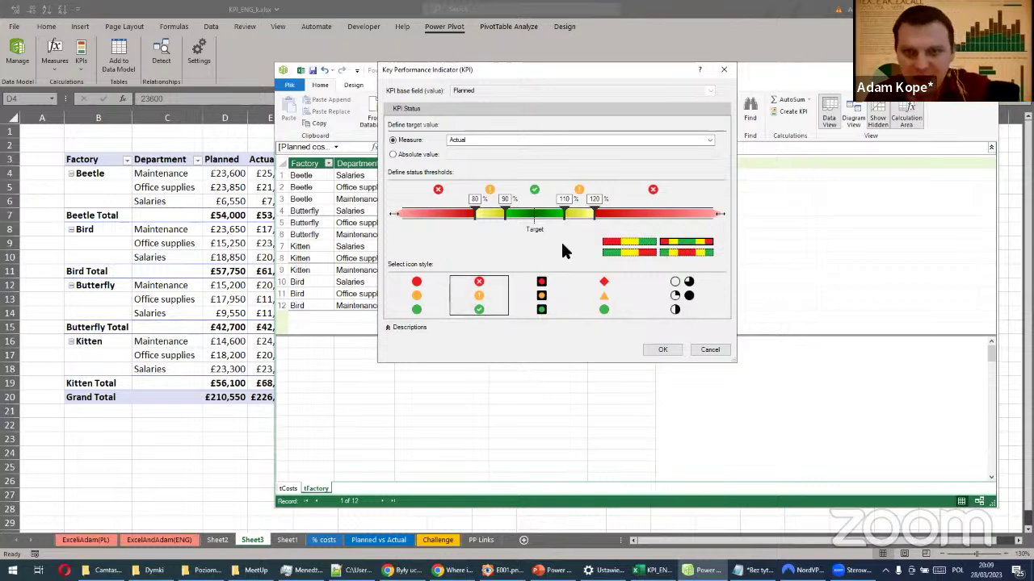
{"action": "left_click_drag", "start_coordinate": [719, 214], "coordinate": [710, 215]}
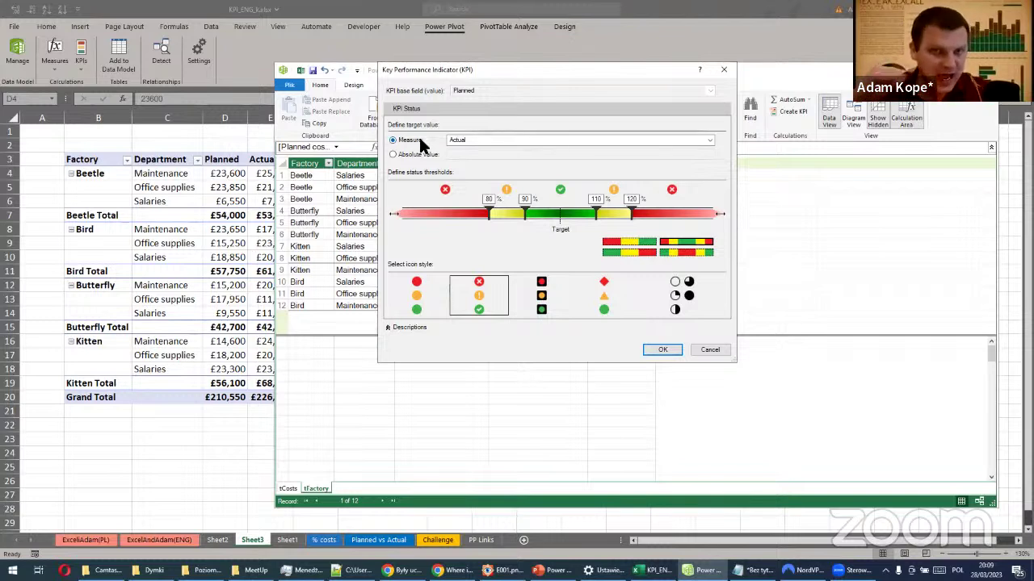
{"action": "left_click", "coordinate": [509, 141]}
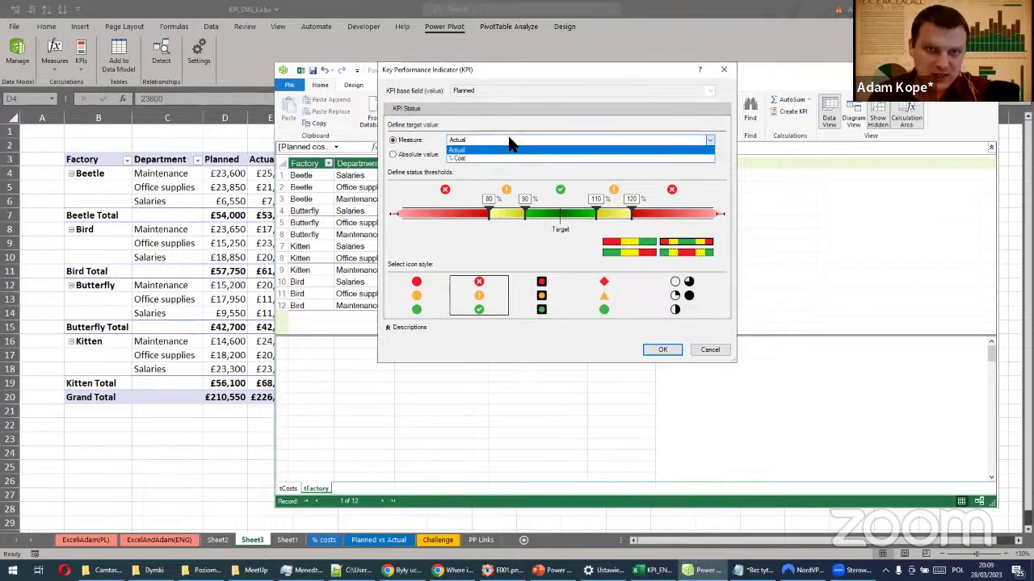
{"action": "left_click", "coordinate": [509, 141]}
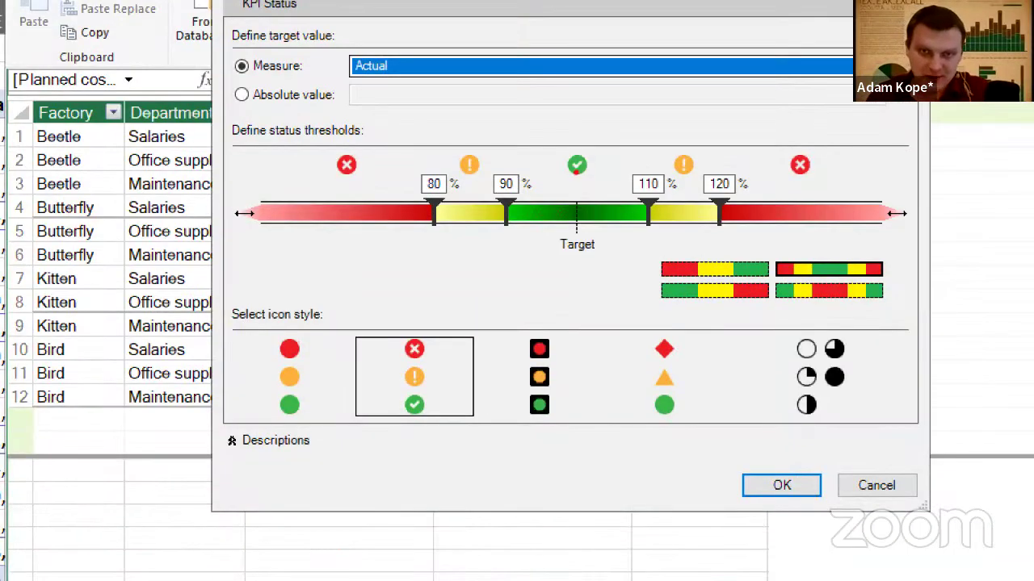
{"action": "left_click", "coordinate": [581, 197]}
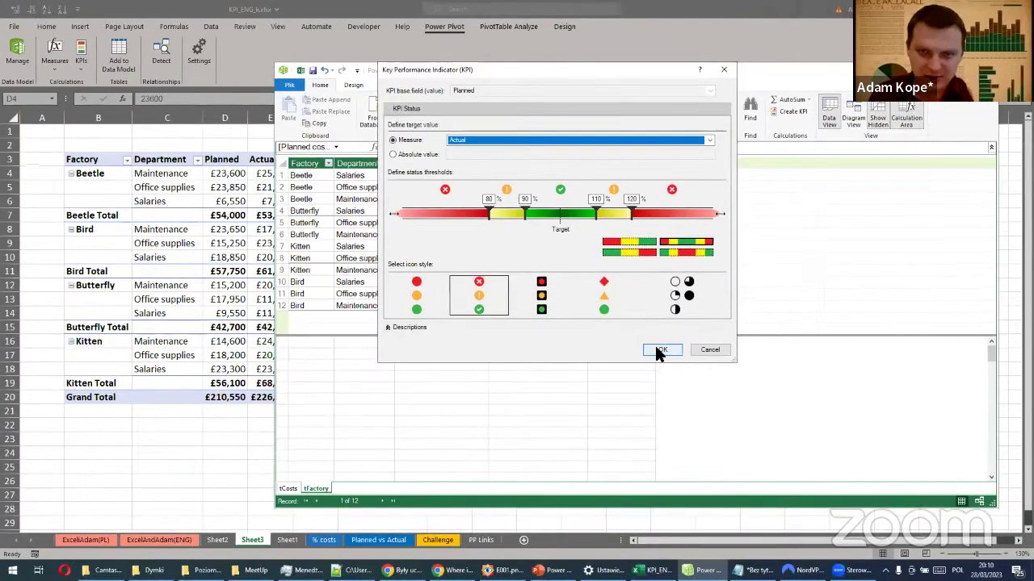
{"action": "left_click", "coordinate": [781, 485]}
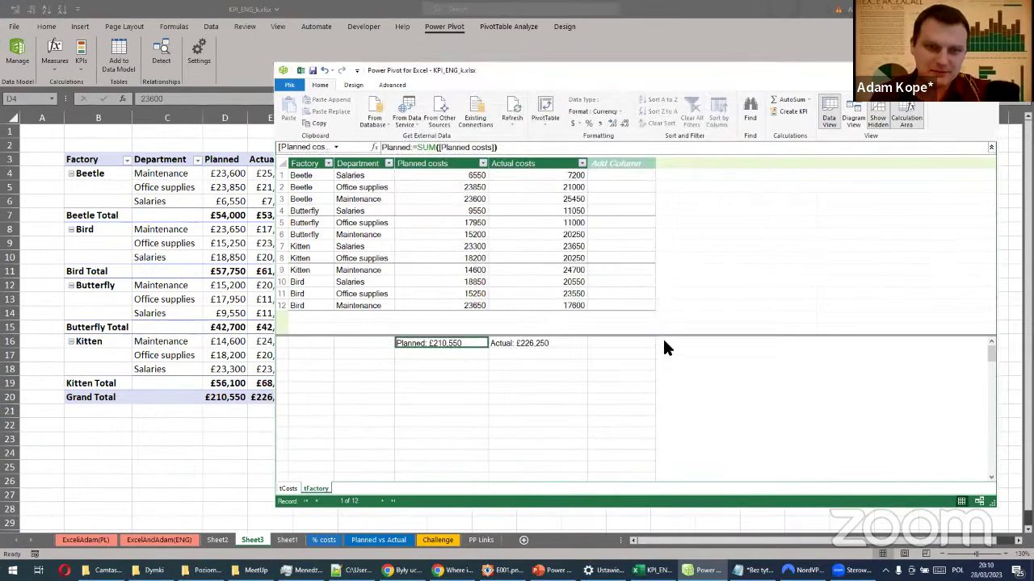
Check the Planned measure in the tFactory calculation area and the Excel PivotTable fields for the KPI, marking the measure on the magnified view
{"action": "left_click", "coordinate": [481, 356]}
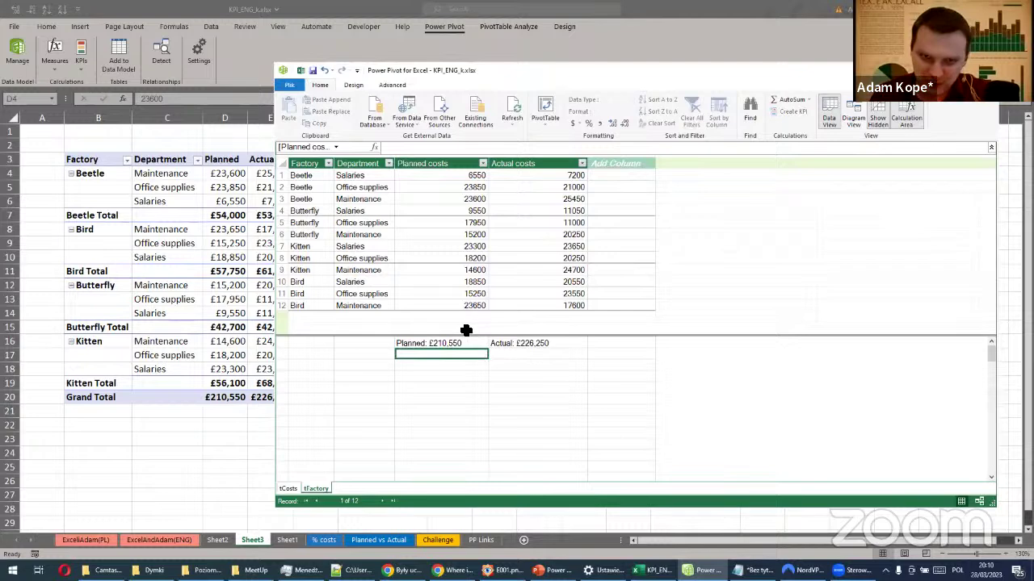
{"action": "left_click", "coordinate": [469, 343]}
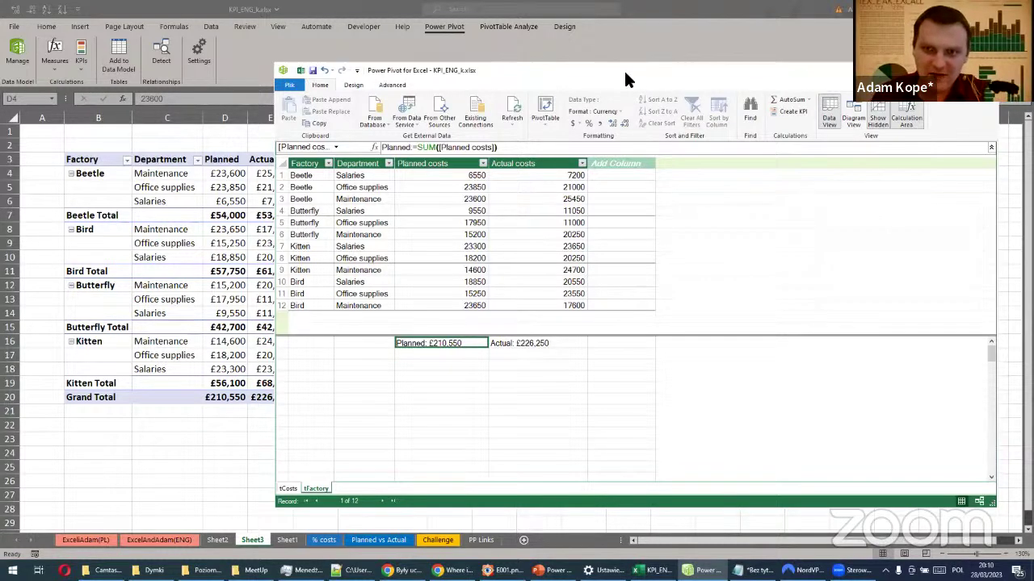
{"action": "left_click_drag", "start_coordinate": [624, 70], "coordinate": [676, 72]}
{"action": "left_click", "coordinate": [239, 188]}
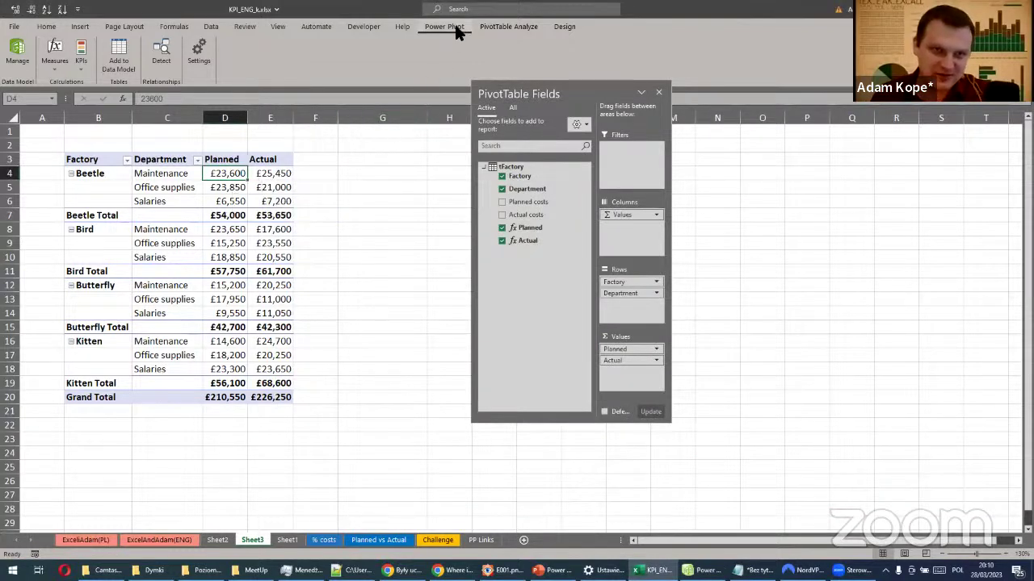
{"action": "left_click", "coordinate": [701, 570]}
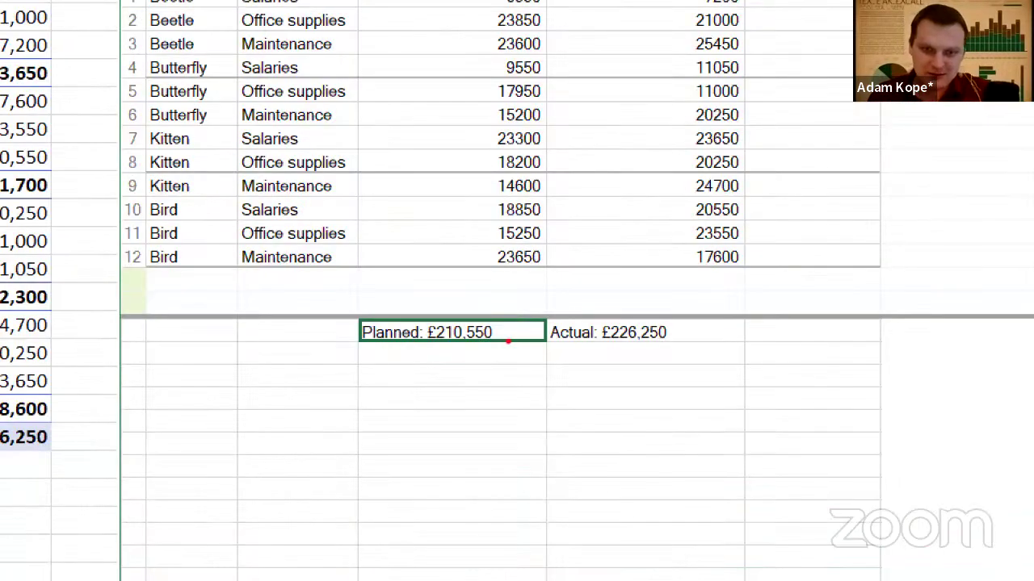
{"action": "left_click_drag", "start_coordinate": [516, 351], "coordinate": [541, 389]}
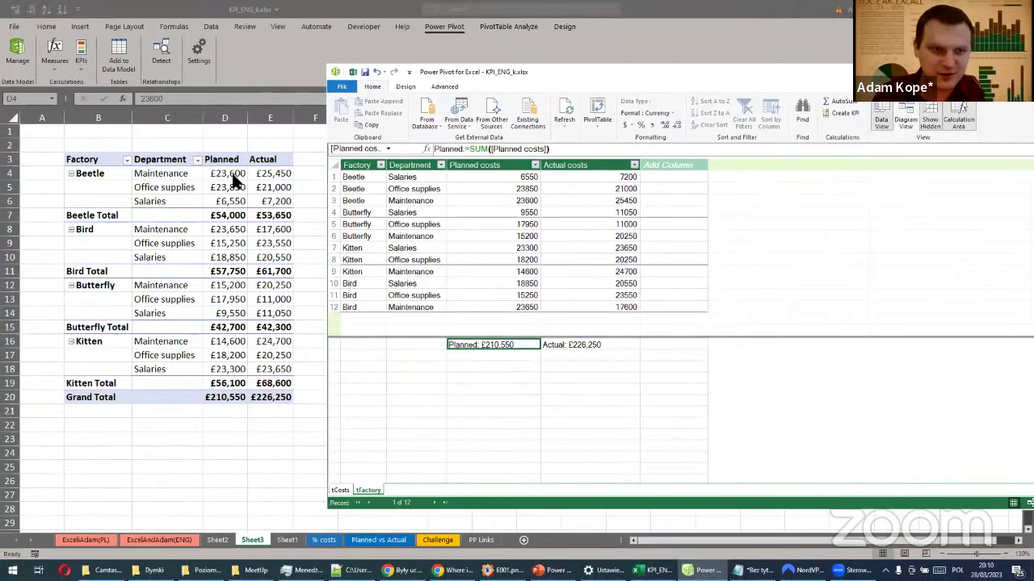
Switch to Excel, start a new KPI from the PivotTable, mark the base field choices, and keep Planned as the base field
{"action": "left_click", "coordinate": [229, 173]}
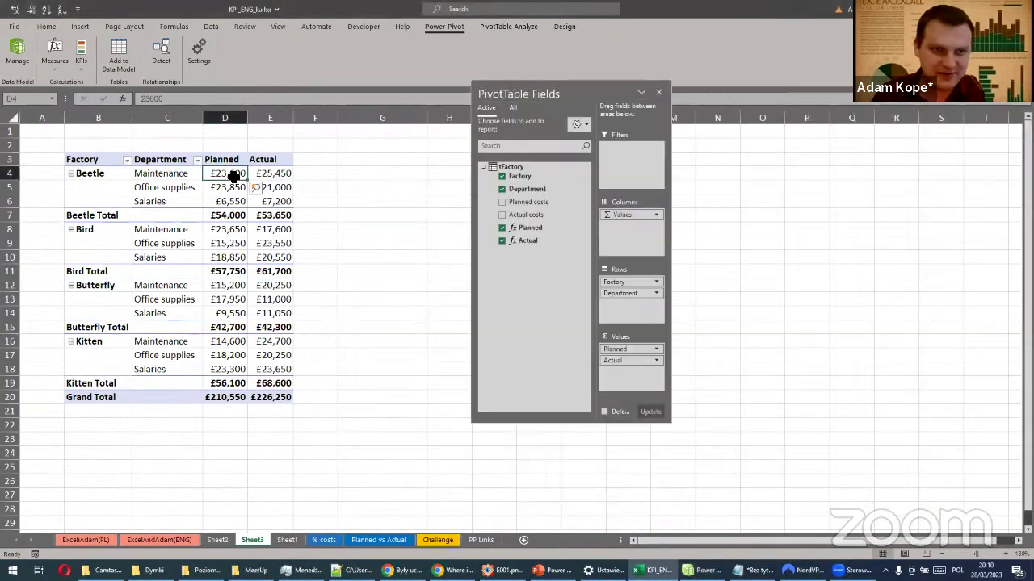
{"action": "mouse_move", "coordinate": [284, 176]}
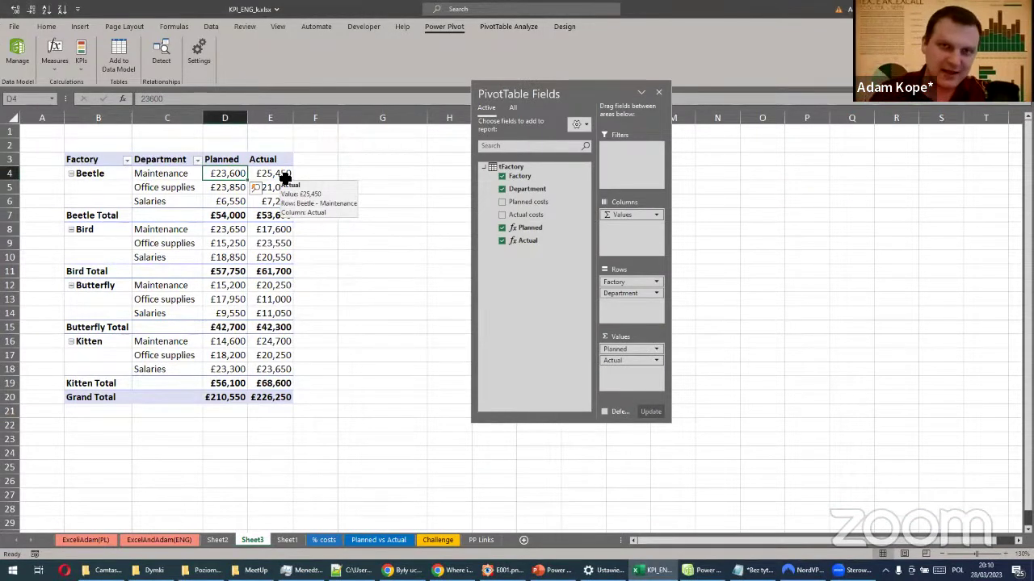
{"action": "left_click", "coordinate": [74, 50]}
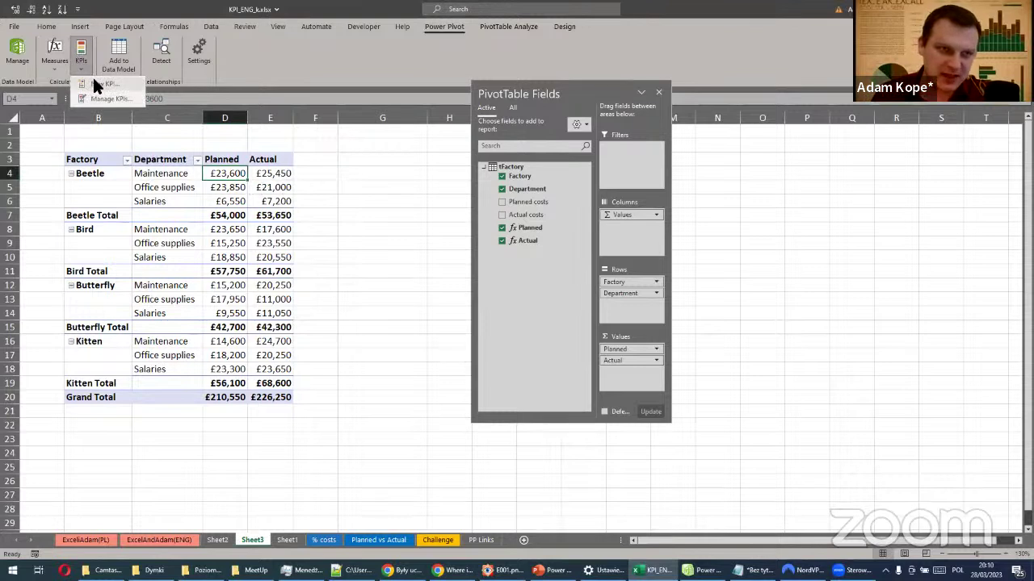
{"action": "left_click", "coordinate": [93, 79]}
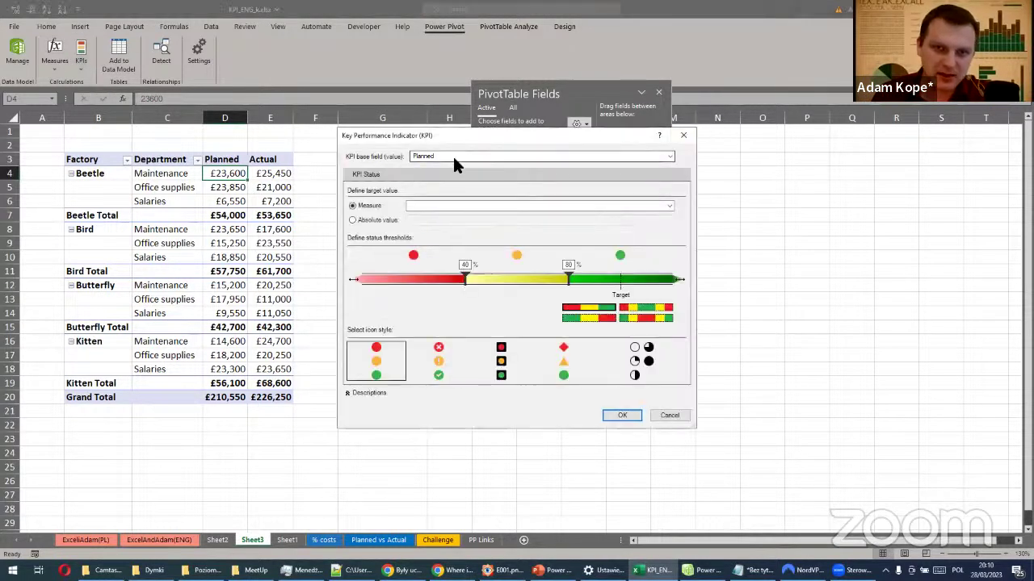
{"action": "left_click", "coordinate": [436, 158]}
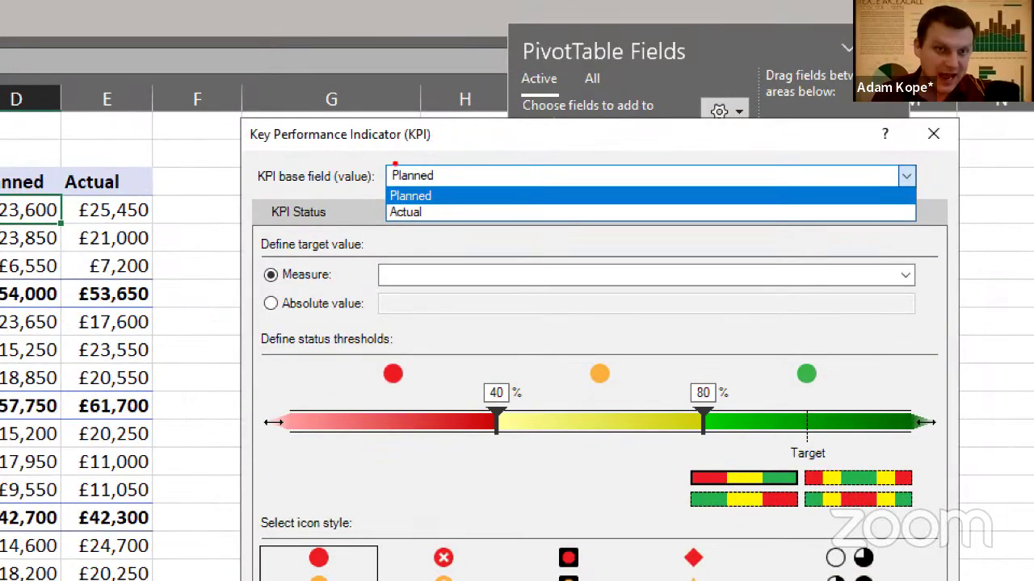
{"action": "left_click_drag", "start_coordinate": [359, 216], "coordinate": [388, 212]}
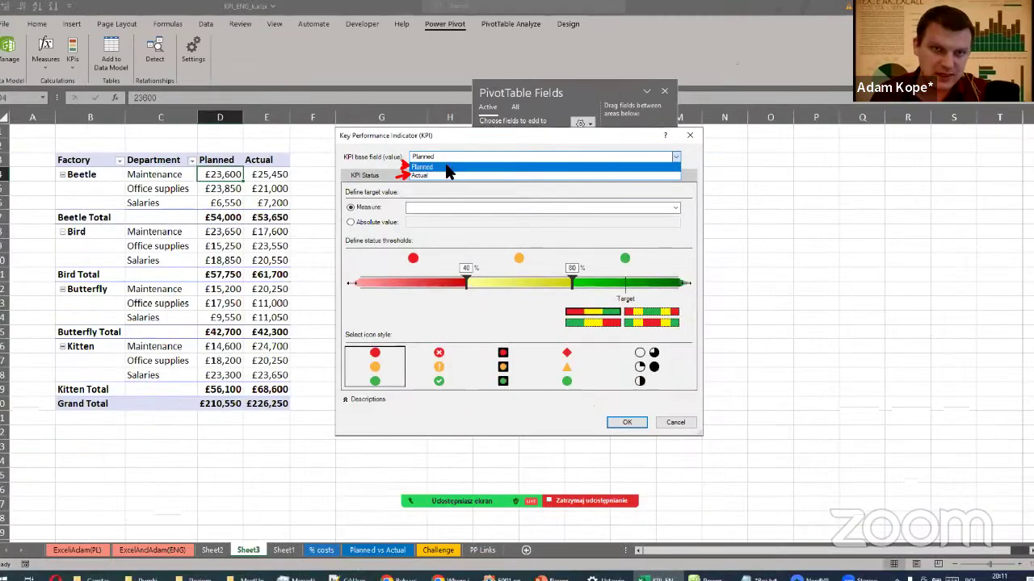
{"action": "left_click", "coordinate": [456, 195]}
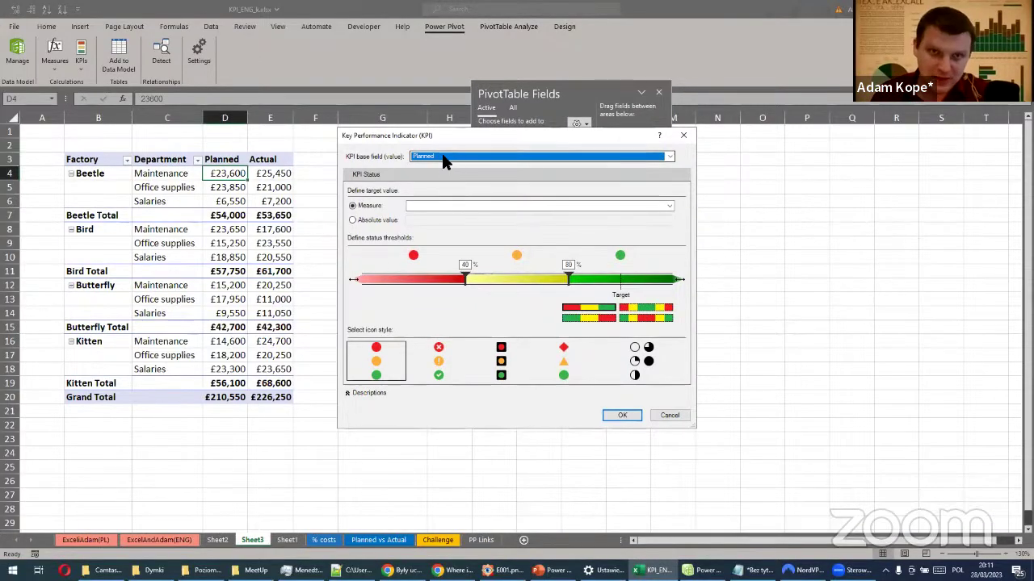
Set Actual as the KPI's target measure, marking the base field and target choices on the magnified view
{"action": "left_click", "coordinate": [433, 206]}
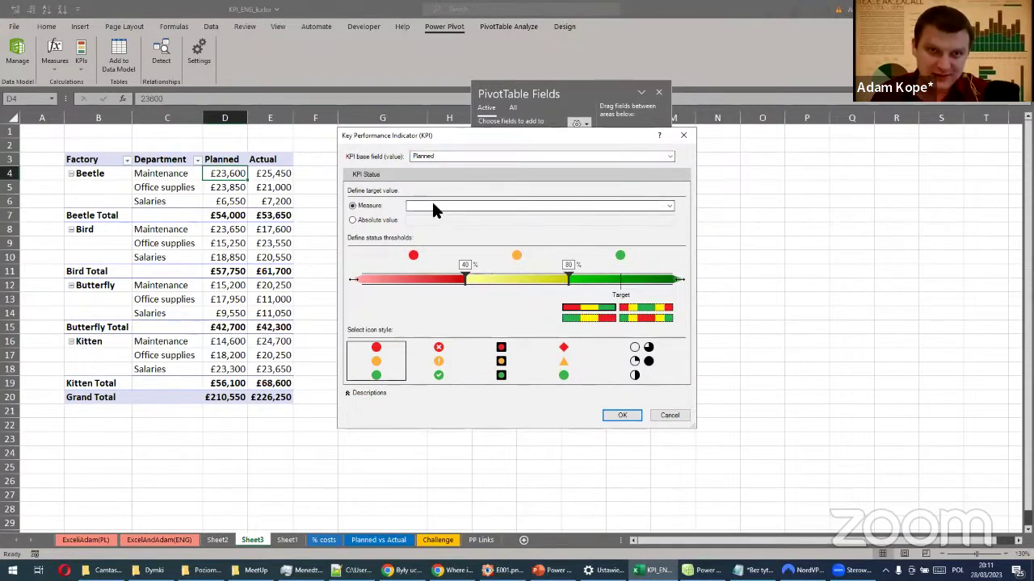
{"action": "left_click", "coordinate": [430, 215]}
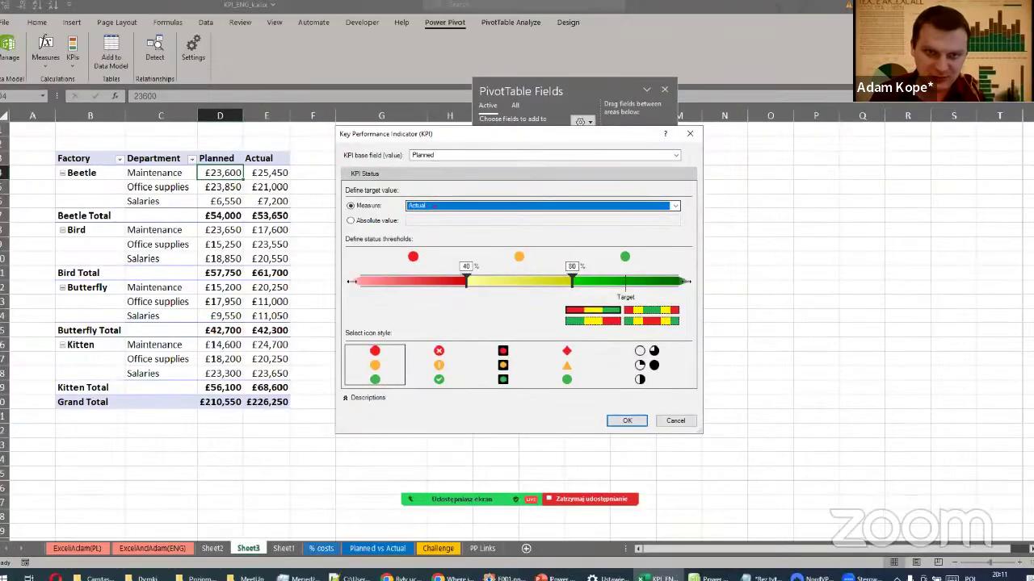
{"action": "left_click", "coordinate": [444, 206]}
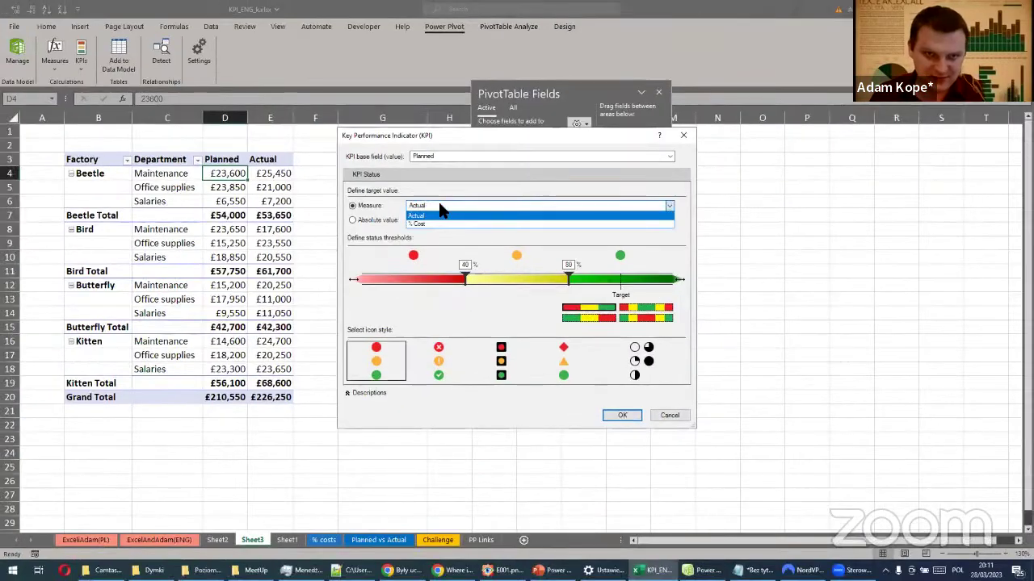
{"action": "key", "text": "ctrl+1"}
{"action": "left_click", "coordinate": [442, 202]}
{"action": "left_click_drag", "start_coordinate": [396, 122], "coordinate": [371, 154]}
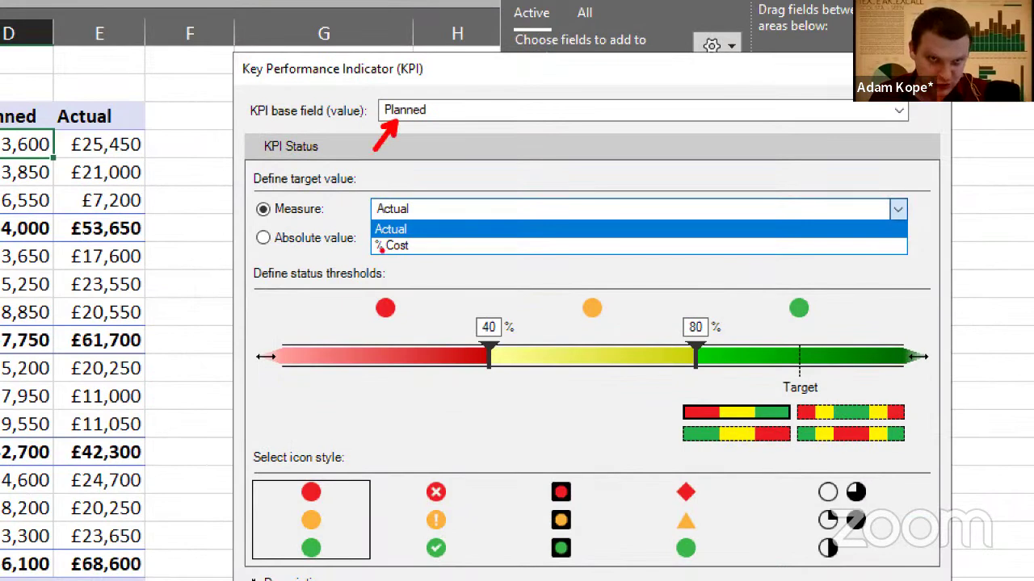
{"action": "left_click_drag", "start_coordinate": [369, 254], "coordinate": [379, 265]}
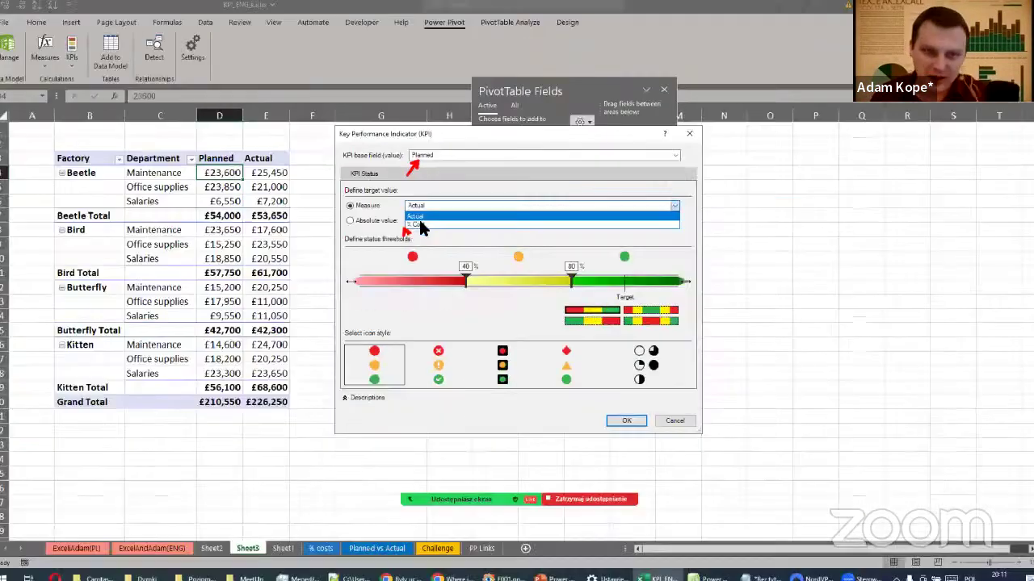
{"action": "left_click", "coordinate": [395, 229]}
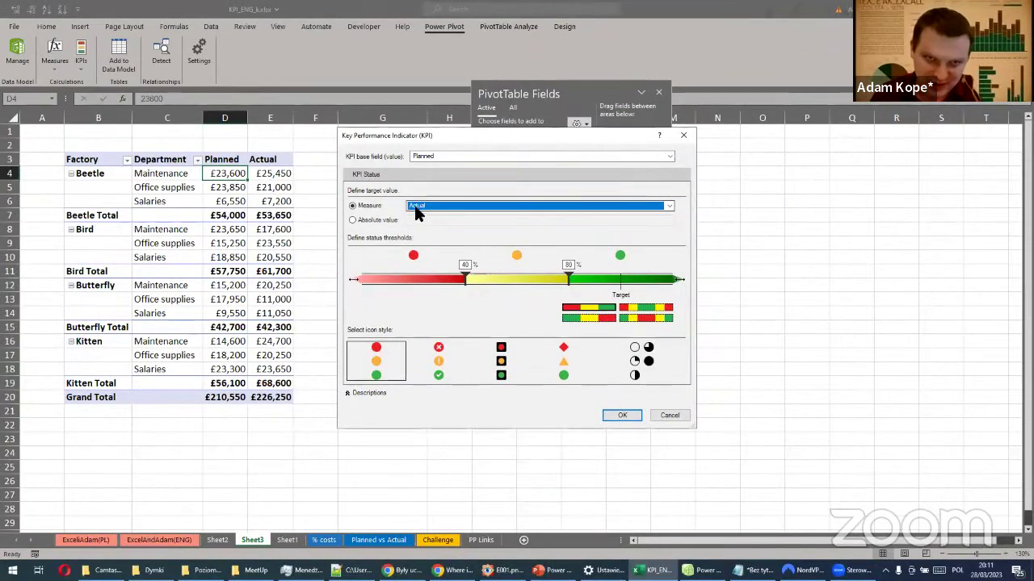
Apply the red-yellow-green-yellow-red threshold pattern and set the status thresholds to 80%, 90%, 110% and 120%
{"action": "left_click", "coordinate": [644, 307]}
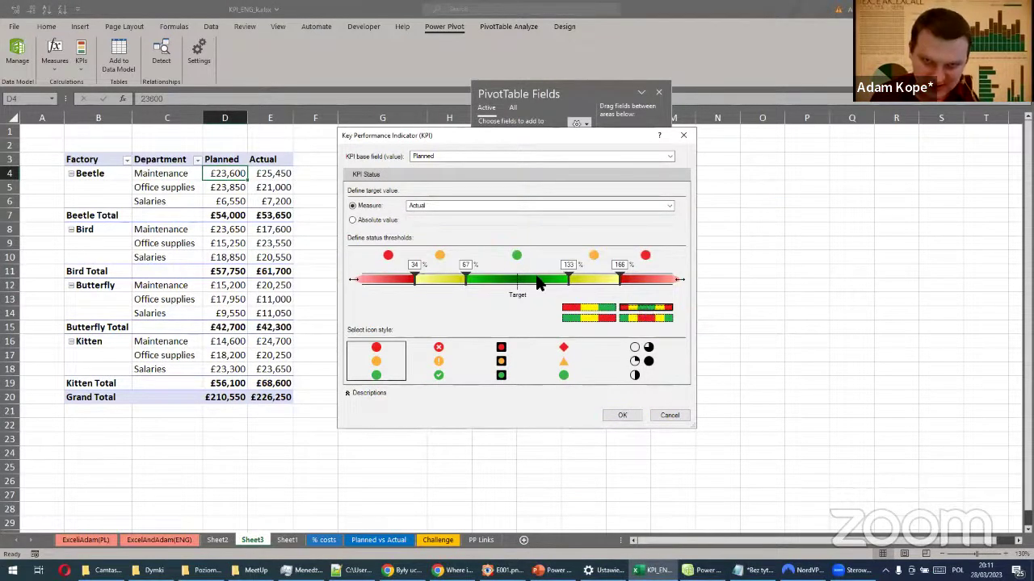
{"action": "double_click", "coordinate": [467, 265]}
{"action": "type", "text": "90"}
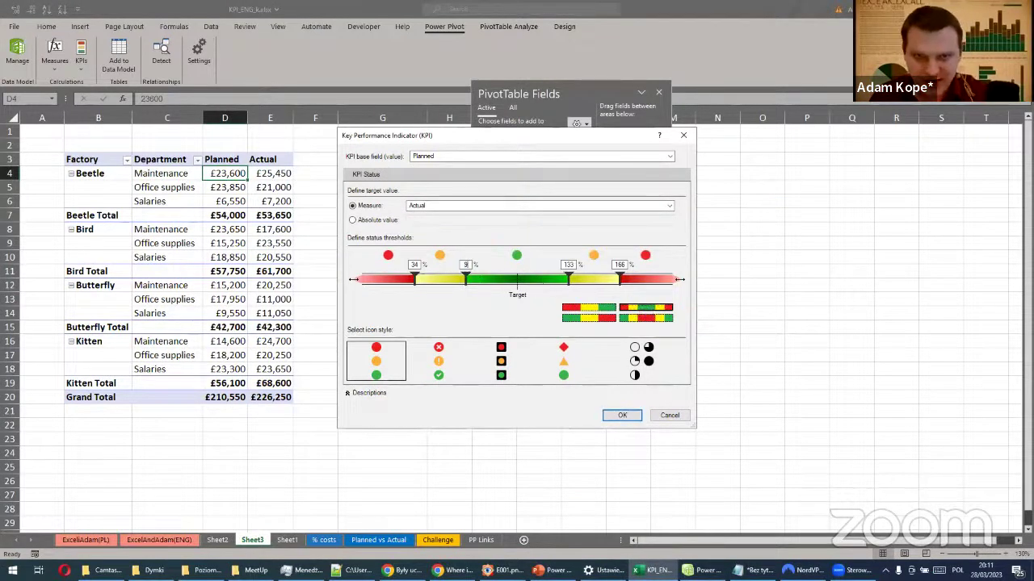
{"action": "double_click", "coordinate": [414, 265]}
{"action": "type", "text": "80"}
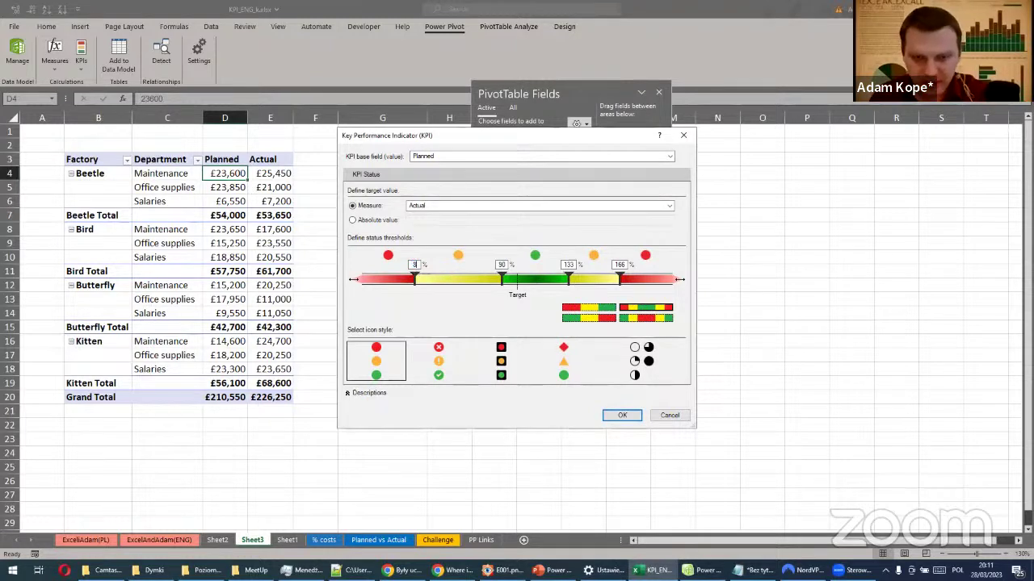
{"action": "double_click", "coordinate": [567, 265]}
{"action": "type", "text": "110"}
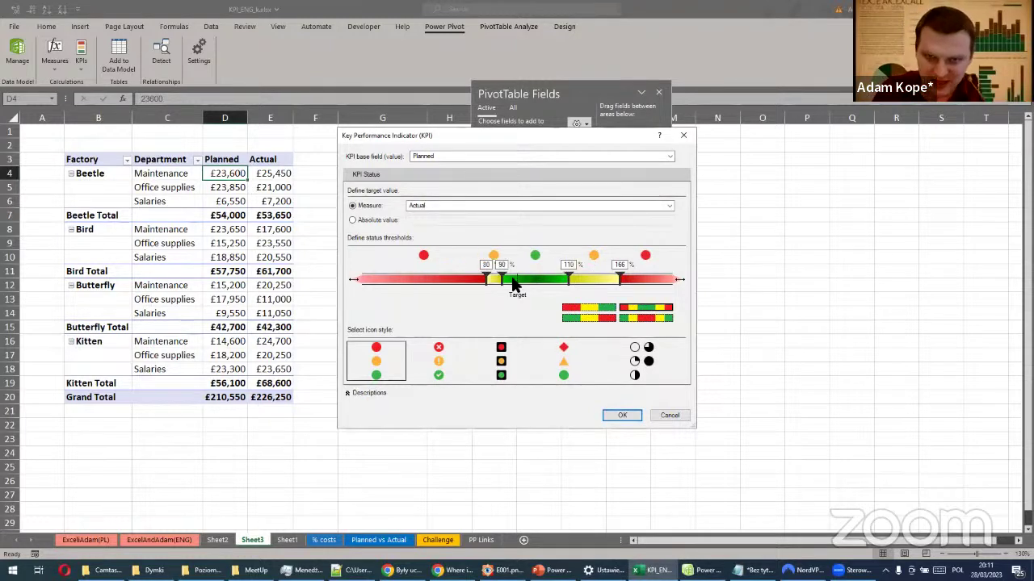
{"action": "double_click", "coordinate": [619, 264]}
{"action": "type", "text": "12"}
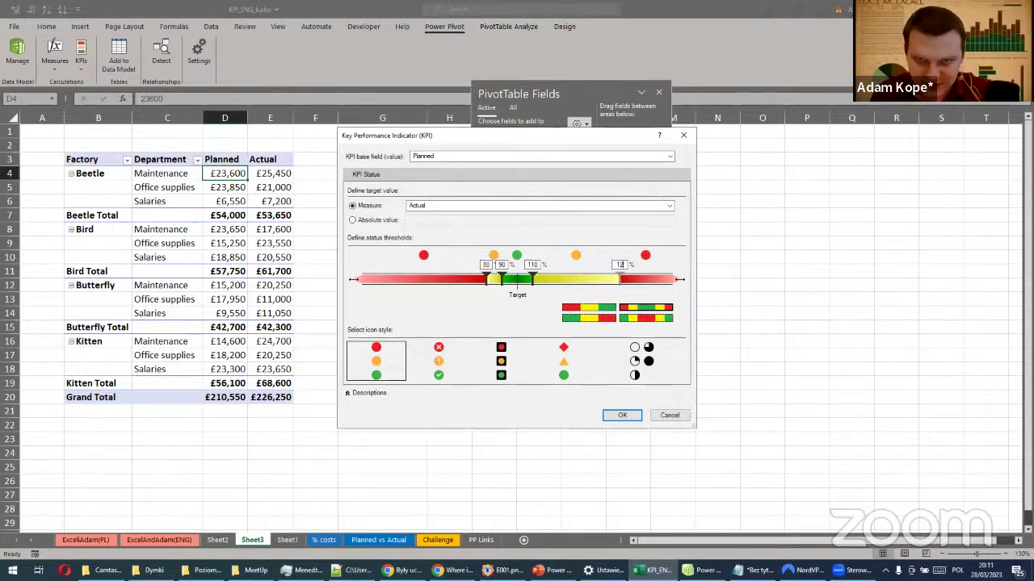
{"action": "type", "text": "0"}
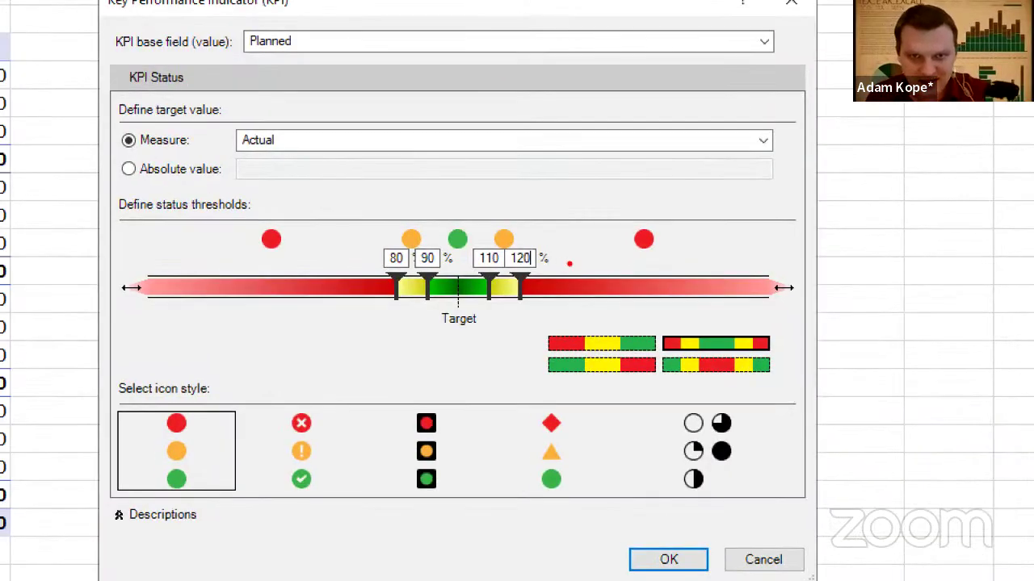
Mark the 120% threshold on the magnified view, and shrink the scale's range to spread the thresholds apart
{"action": "left_click_drag", "start_coordinate": [554, 254], "coordinate": [575, 237]}
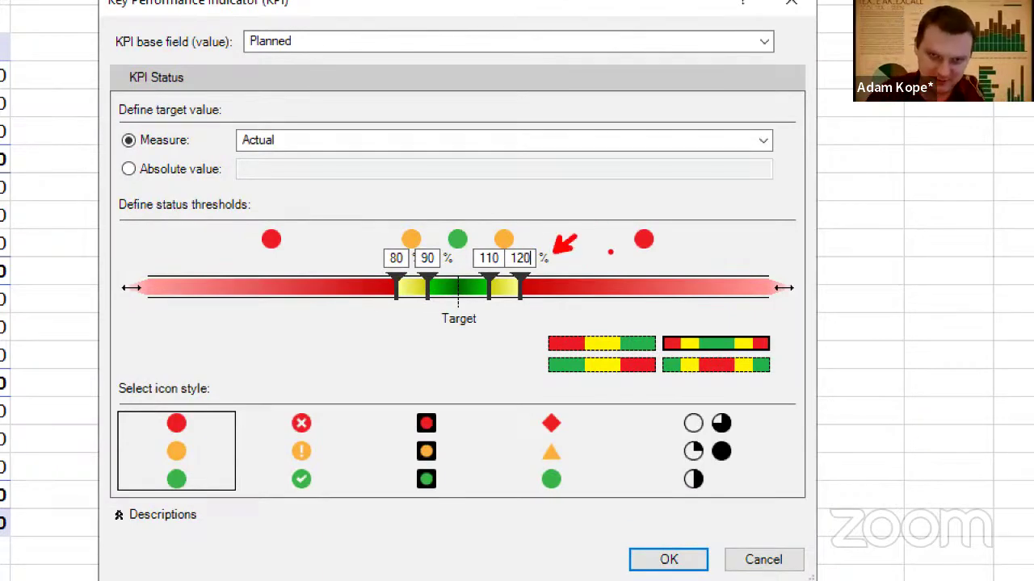
{"action": "key", "text": "Escape"}
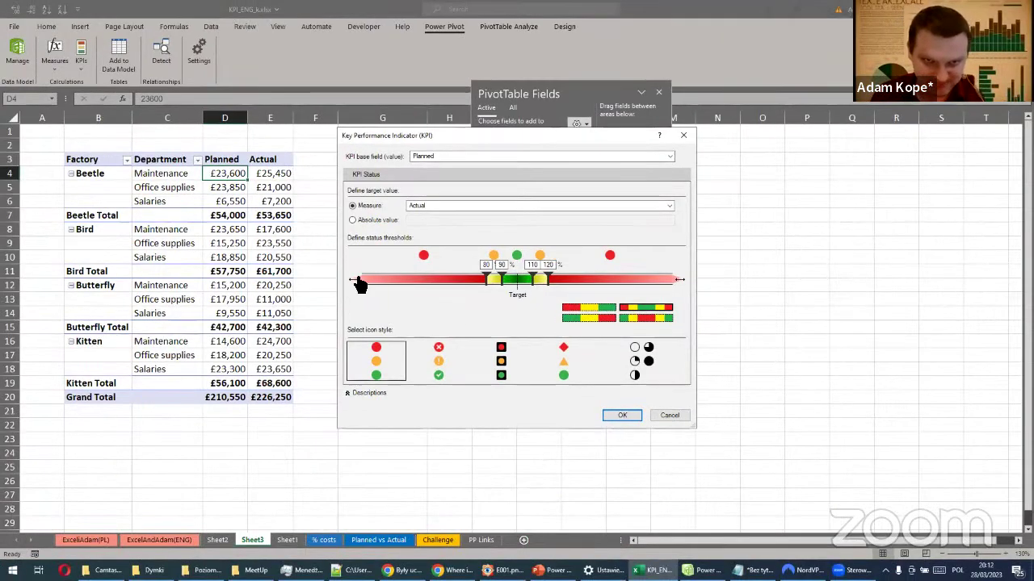
{"action": "left_click_drag", "start_coordinate": [680, 280], "coordinate": [670, 278]}
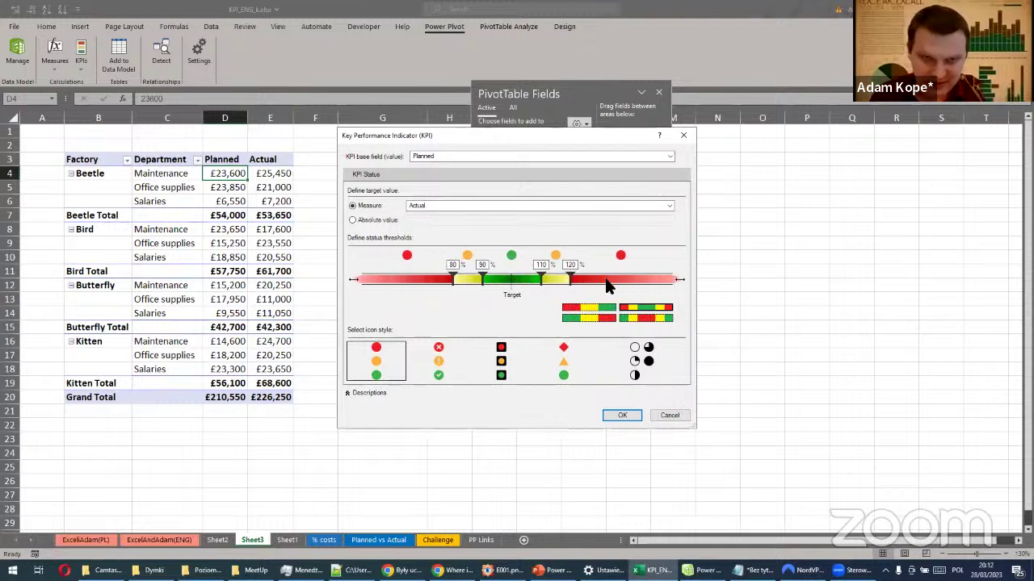
Choose the cross, exclamation mark and check mark icon style, mark the status icons above the scale, and confirm the KPI
{"action": "left_click", "coordinate": [442, 359]}
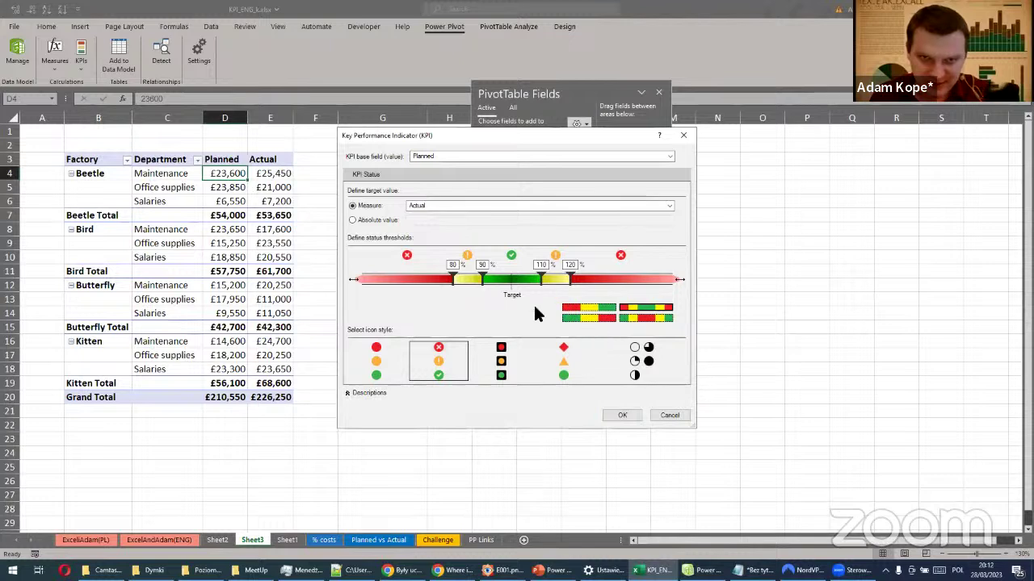
{"action": "left_click", "coordinate": [524, 242]}
{"action": "key", "text": "ctrl+2"}
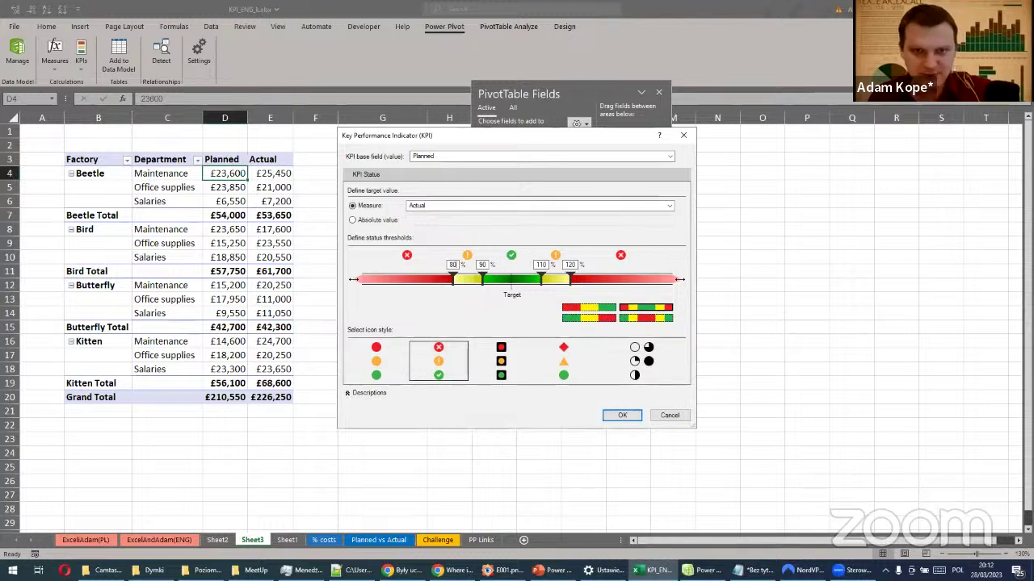
{"action": "left_click_drag", "start_coordinate": [515, 250], "coordinate": [534, 240]}
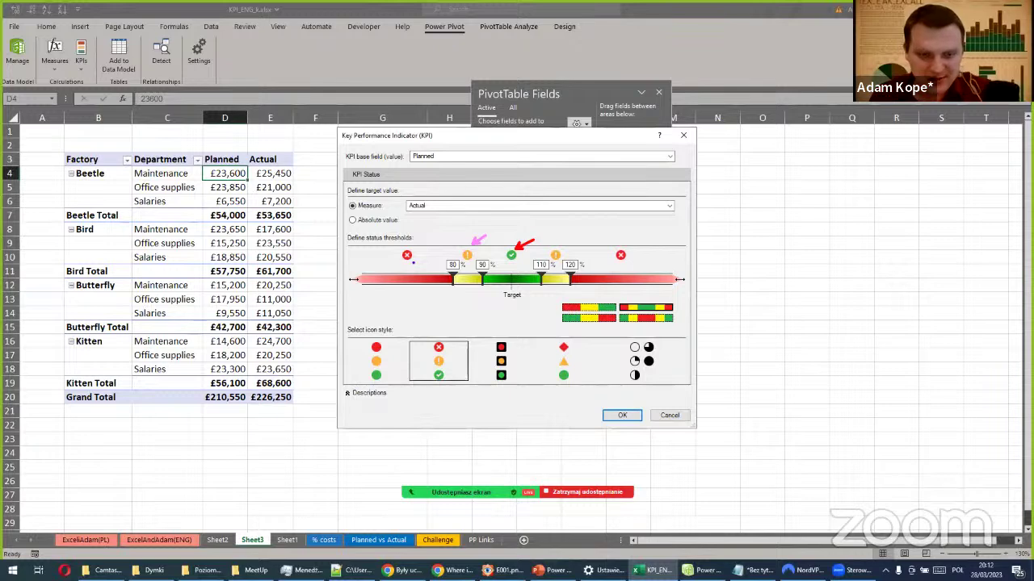
{"action": "left_click", "coordinate": [410, 257]}
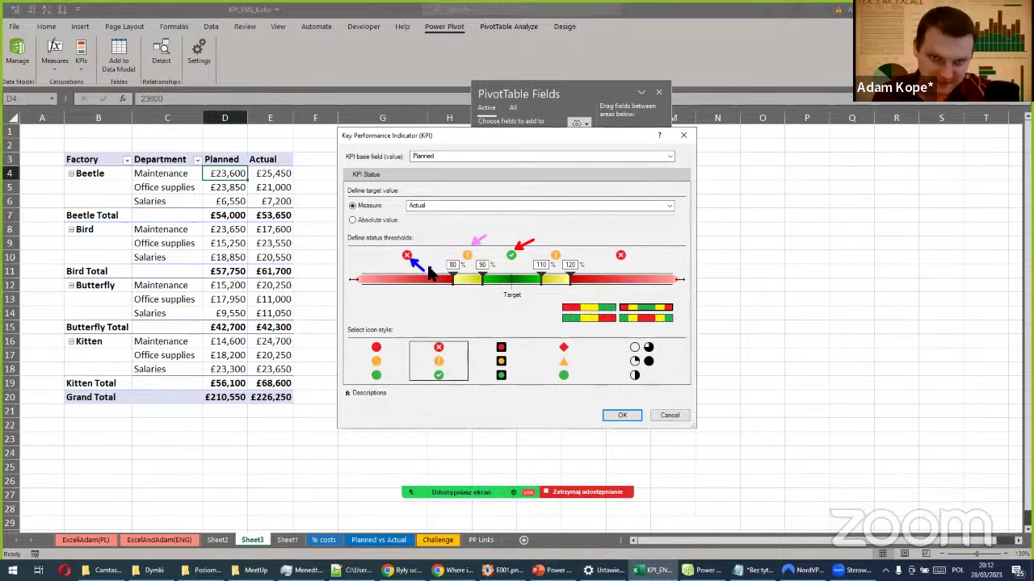
{"action": "left_click", "coordinate": [624, 415]}
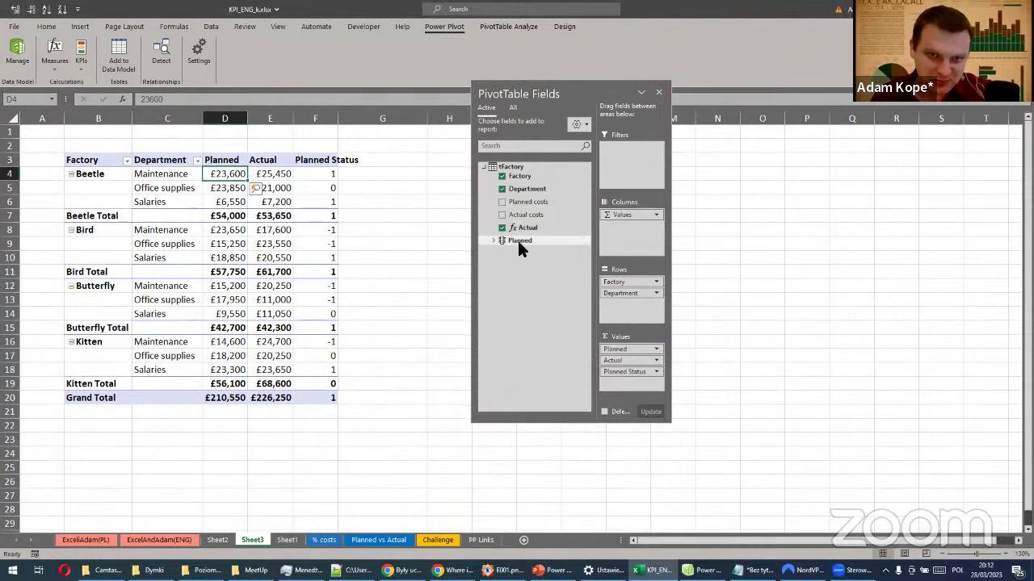
Expand the Planned KPI in the field list, then remove and re-add its Status field so the PivotTable displays icons
{"action": "left_click", "coordinate": [518, 241]}
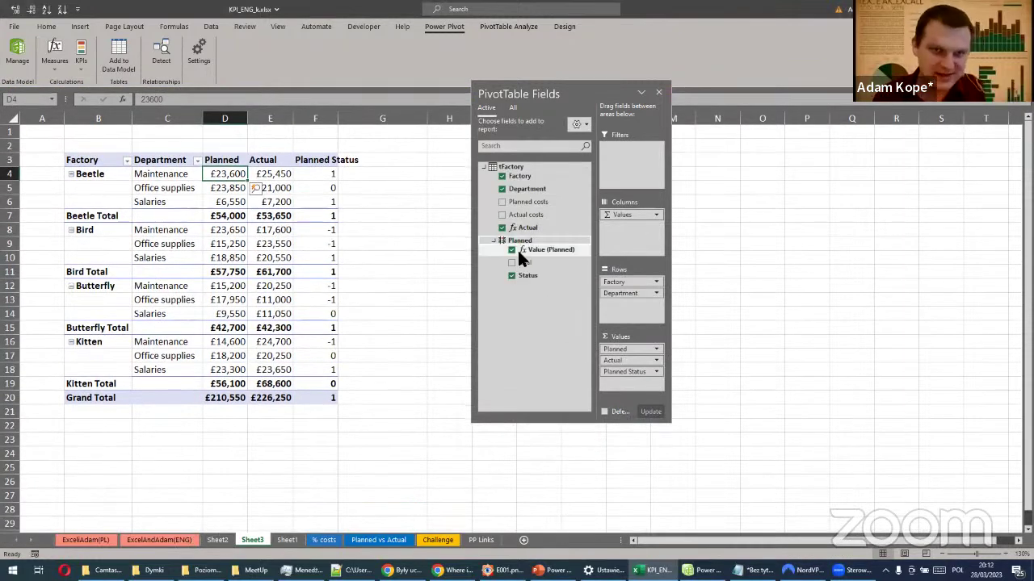
{"action": "left_click", "coordinate": [330, 175]}
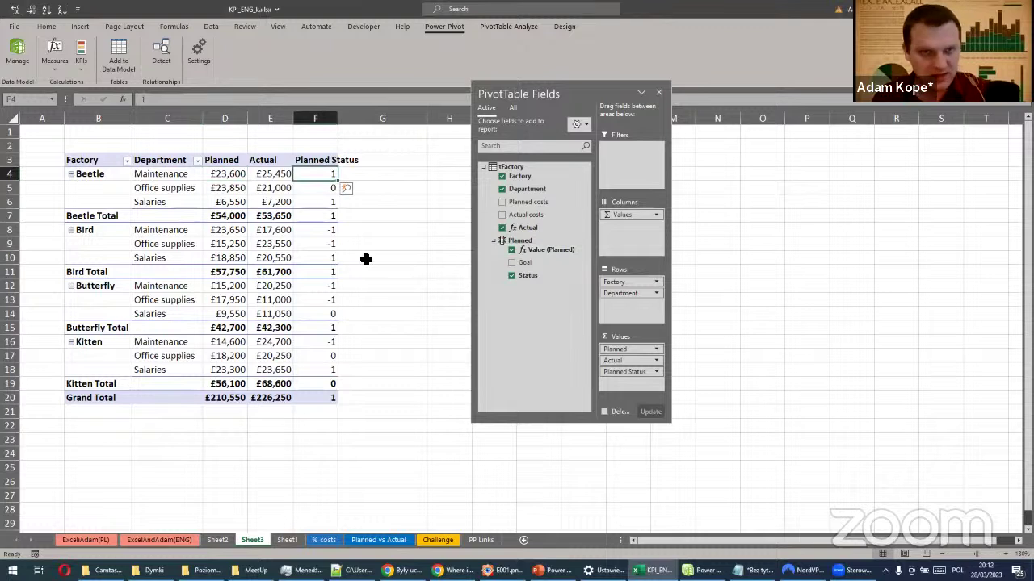
{"action": "left_click", "coordinate": [511, 276]}
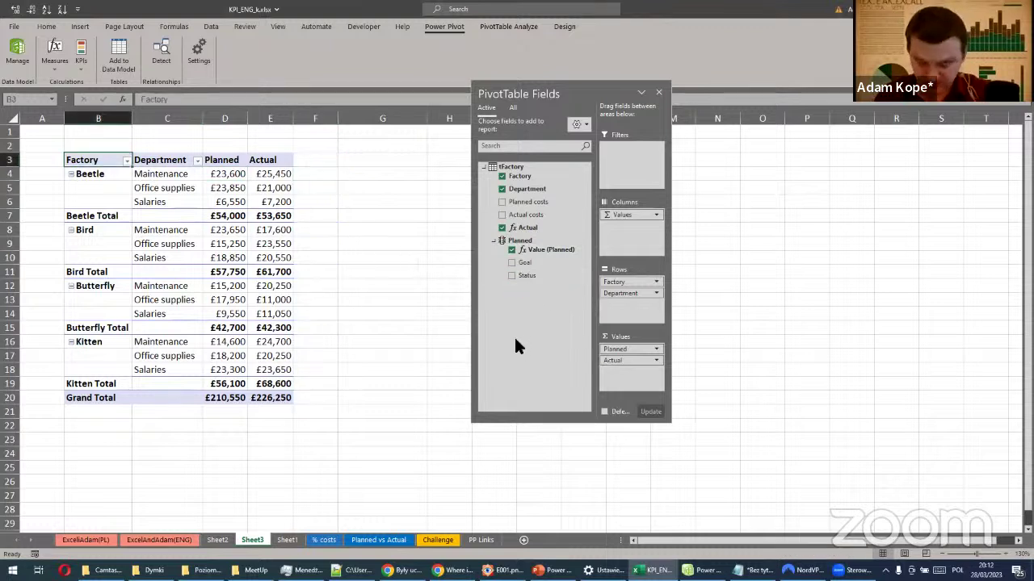
{"action": "left_click", "coordinate": [511, 275]}
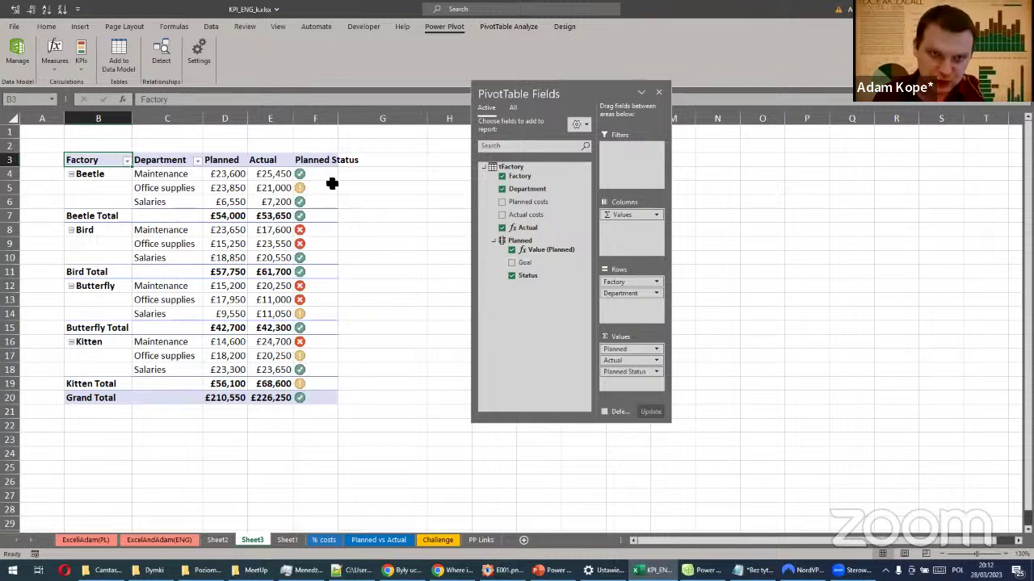
Rename the PivotTable's Planned Status column header as KPI
{"action": "left_click", "coordinate": [311, 157]}
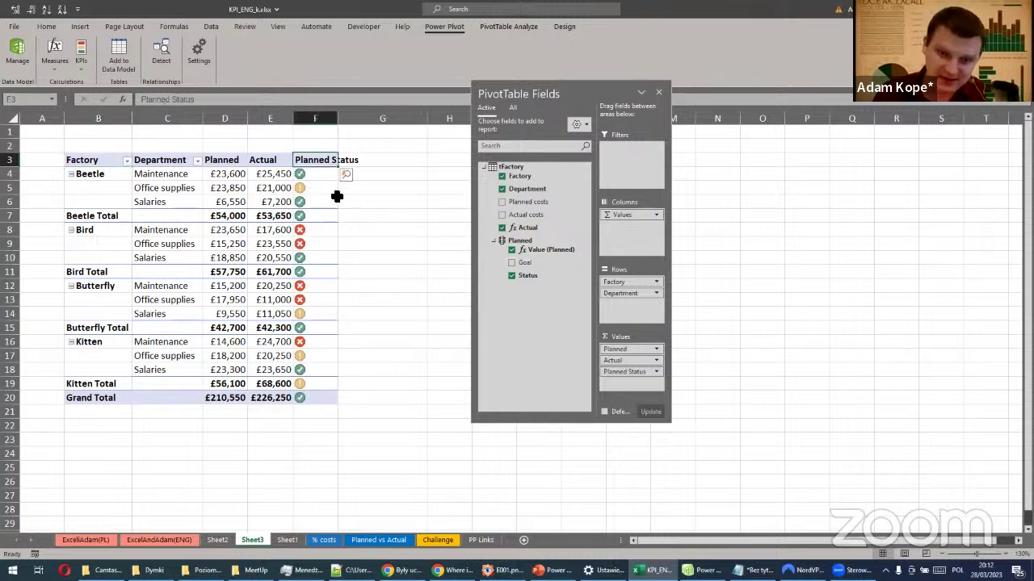
{"action": "mouse_move", "coordinate": [336, 197]}
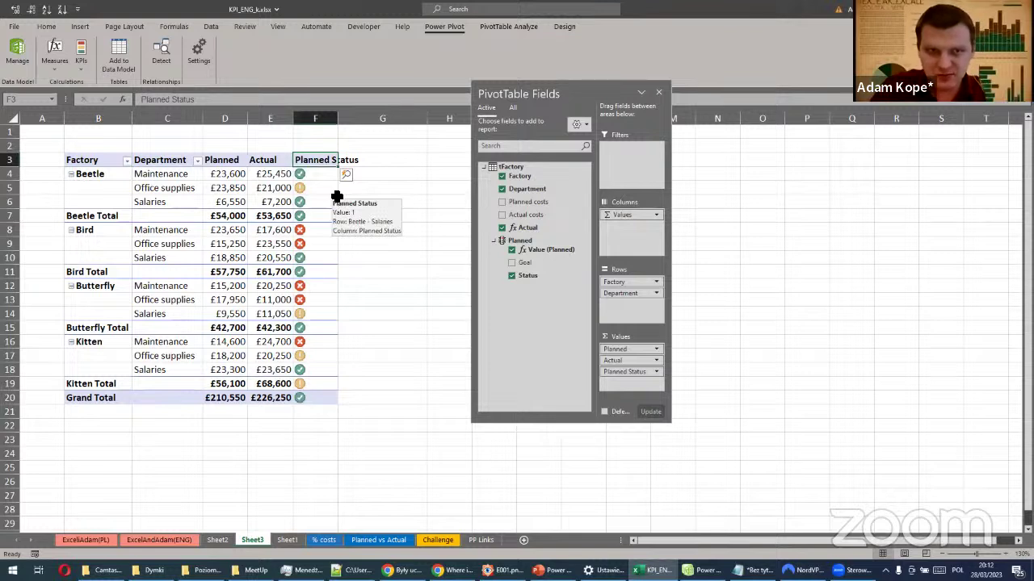
{"action": "type", "text": "KPI"}
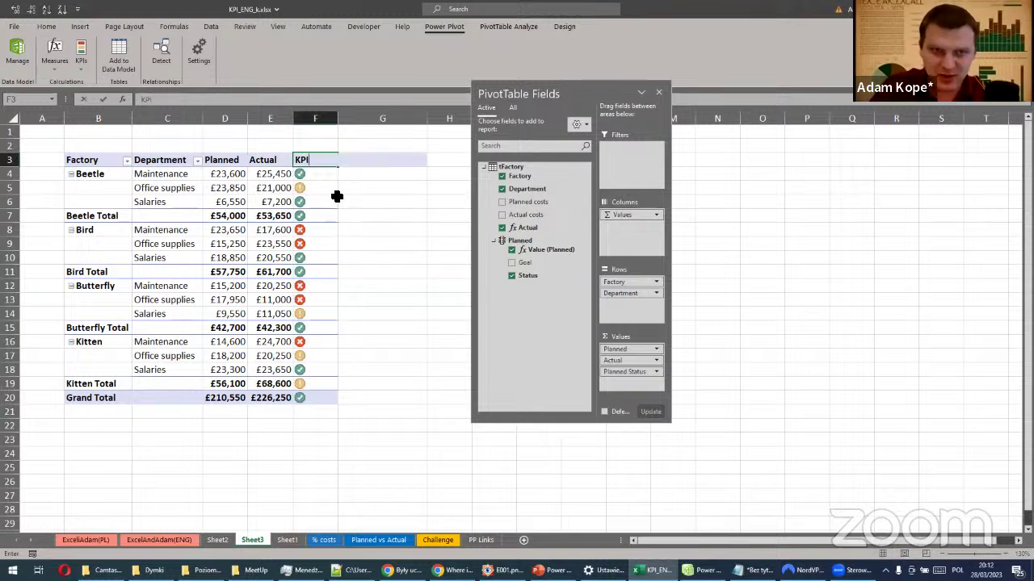
{"action": "key", "text": "Return"}
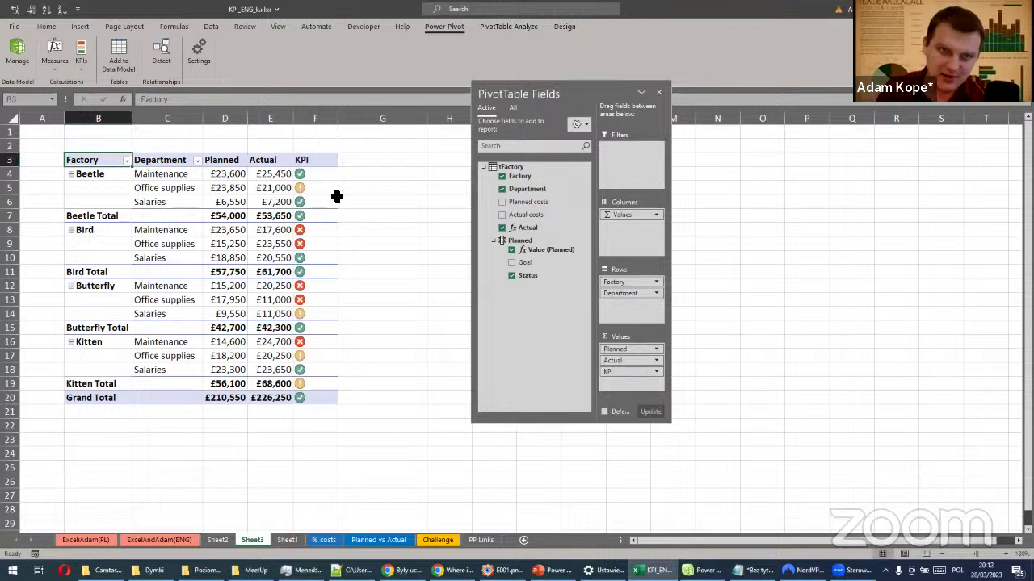
Center the status icons in the PivotTable's KPI column, cells F4 to F20
{"action": "left_click_drag", "start_coordinate": [326, 175], "coordinate": [325, 394]}
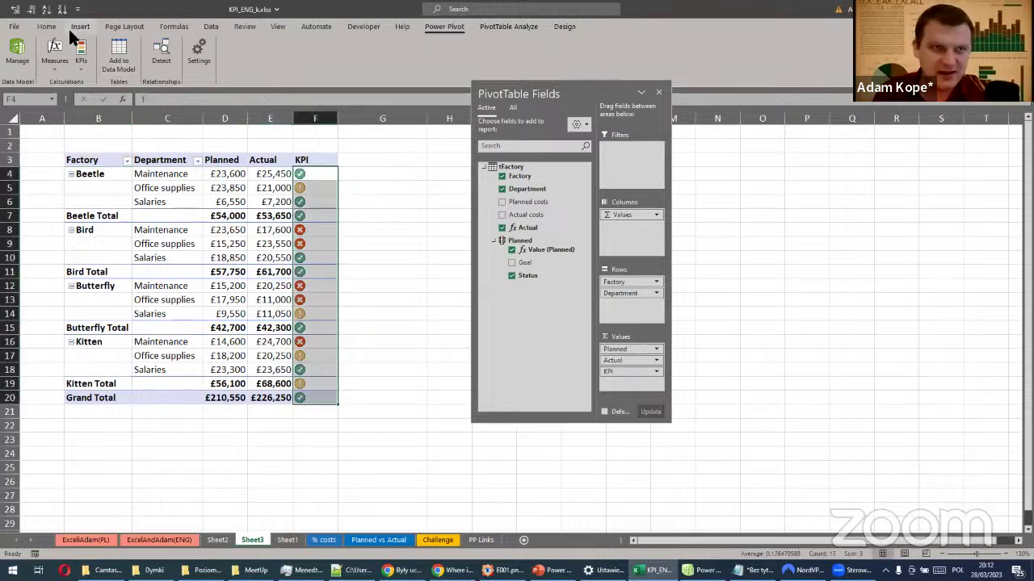
{"action": "left_click", "coordinate": [43, 29]}
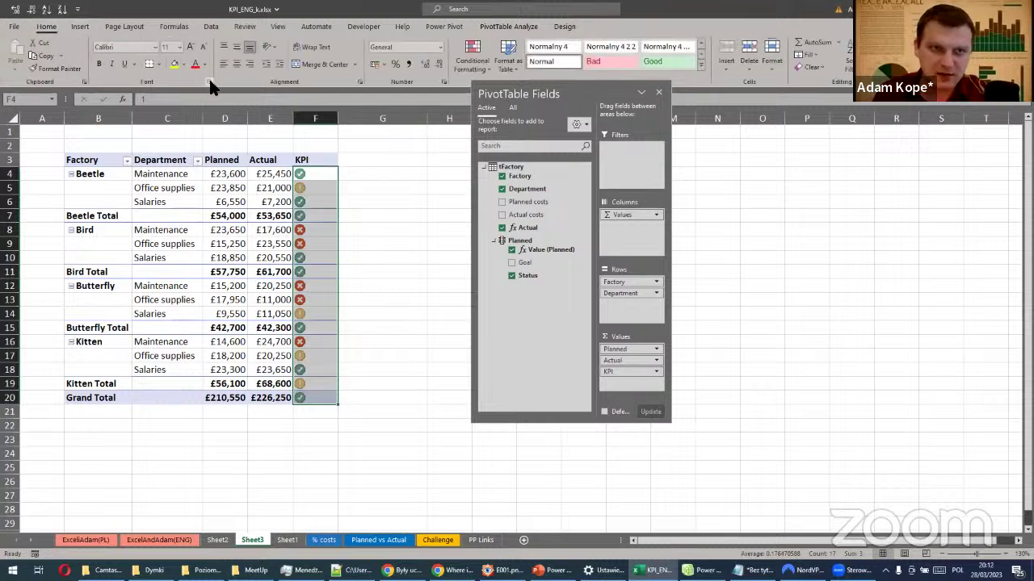
{"action": "left_click", "coordinate": [235, 63]}
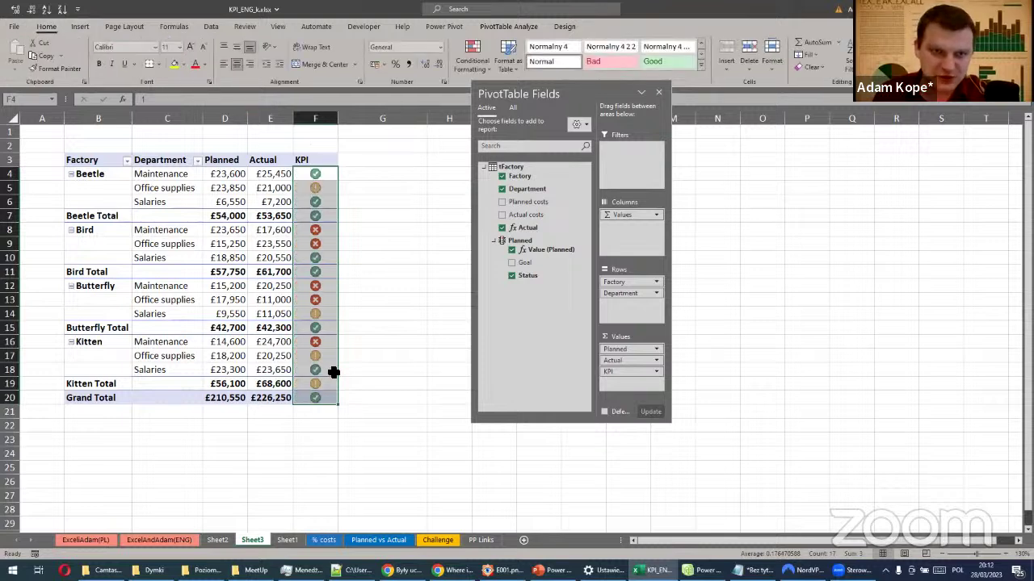
Check the values behind the KPI icons for Beetle Maintenance, Beetle Office supplies and Butterfly Maintenance
{"action": "left_click", "coordinate": [232, 202]}
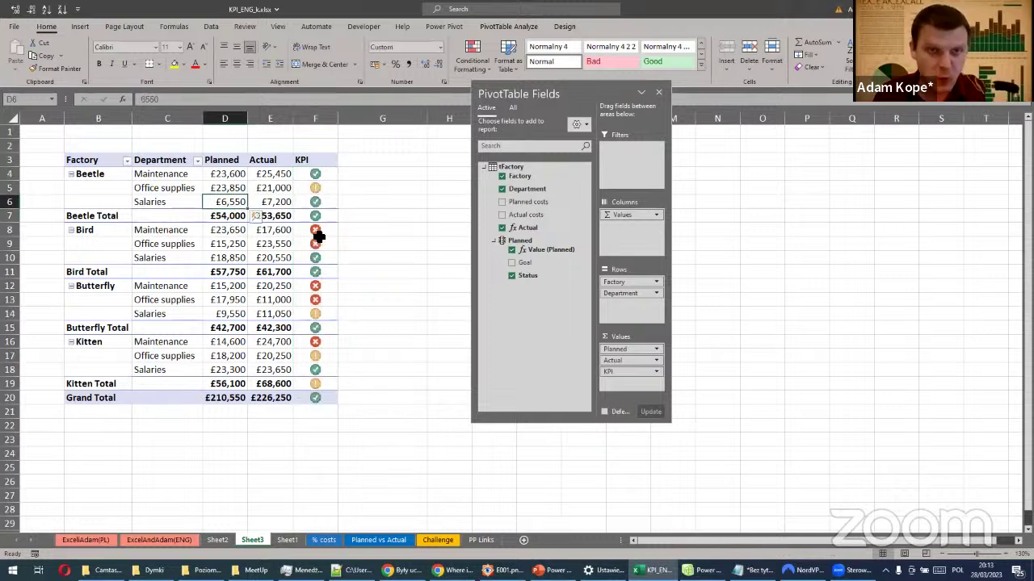
{"action": "left_click", "coordinate": [328, 173]}
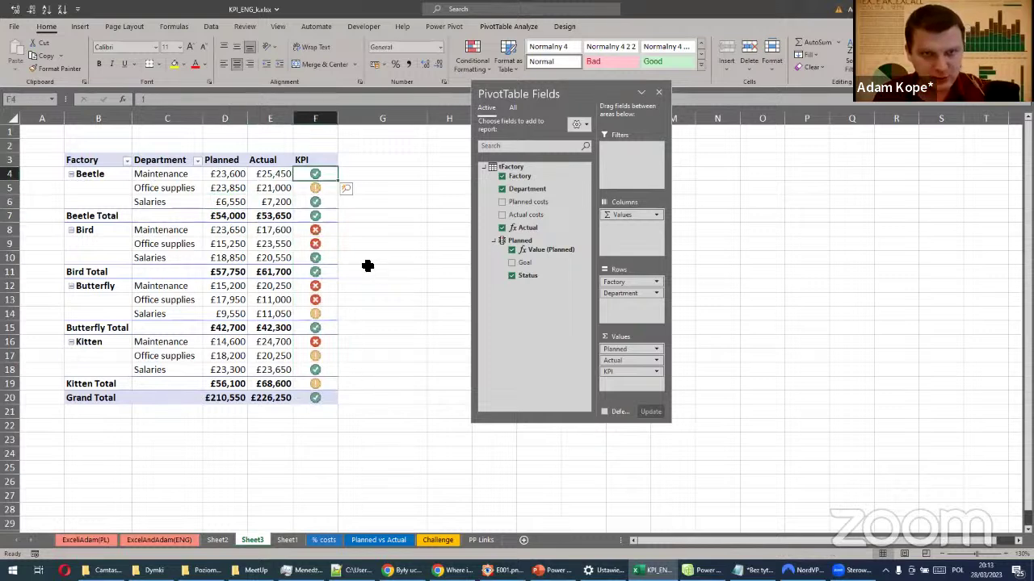
{"action": "left_click", "coordinate": [328, 188]}
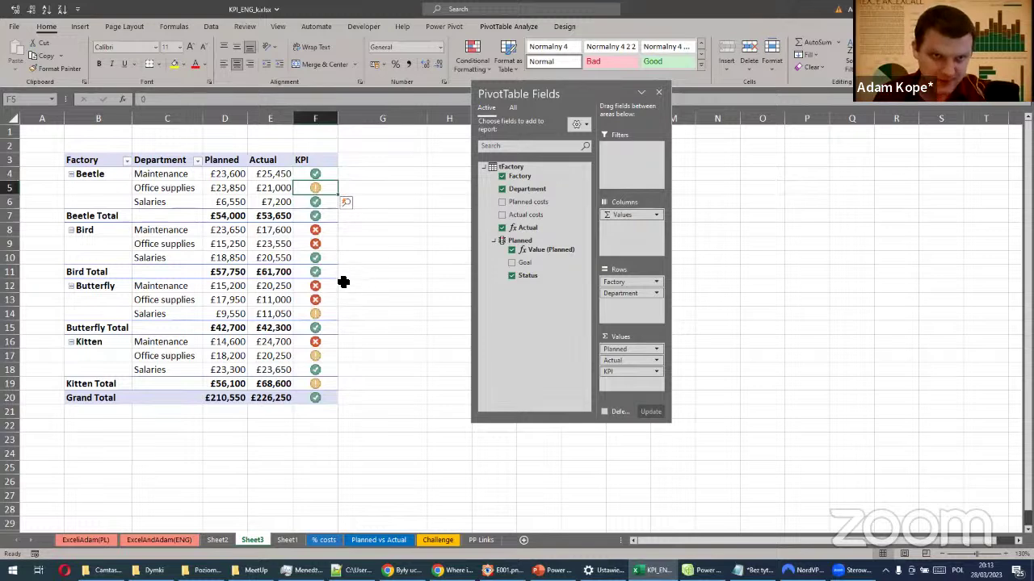
{"action": "left_click", "coordinate": [333, 284]}
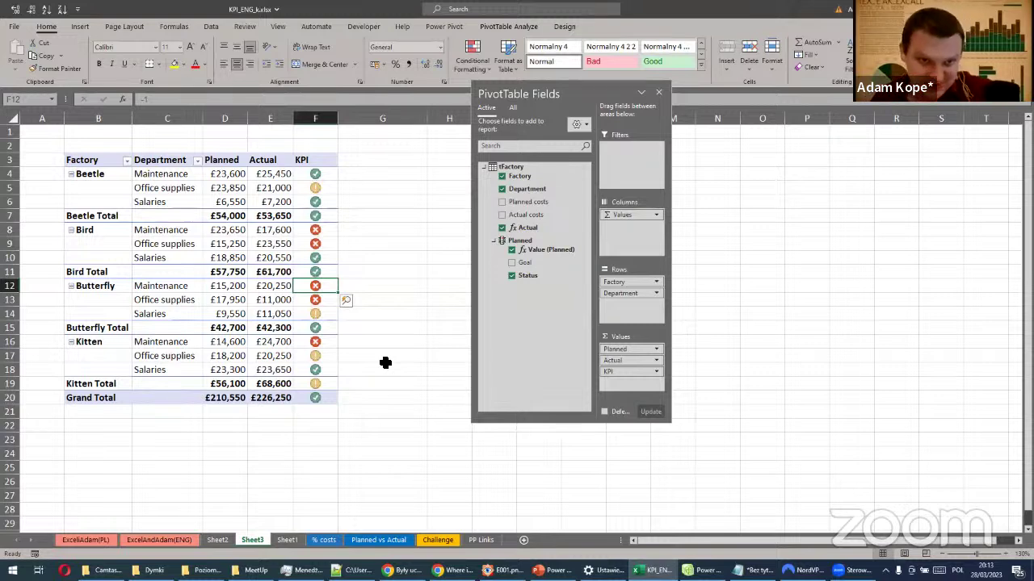
Compare the KPI icons and costs of Butterfly's Maintenance, Office supplies and Salaries with those of the Butterfly Total row
{"action": "left_click_drag", "start_coordinate": [327, 291], "coordinate": [327, 331]}
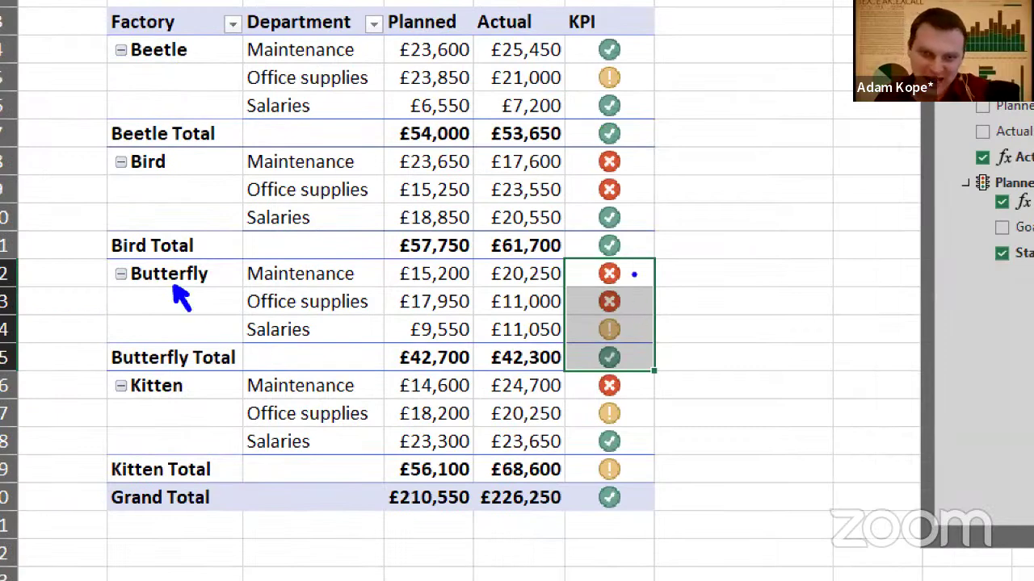
{"action": "left_click", "coordinate": [370, 277]}
{"action": "left_click", "coordinate": [378, 306]}
{"action": "left_click", "coordinate": [357, 334]}
{"action": "left_click", "coordinate": [632, 273]}
{"action": "left_click", "coordinate": [633, 299]}
{"action": "left_click", "coordinate": [626, 324]}
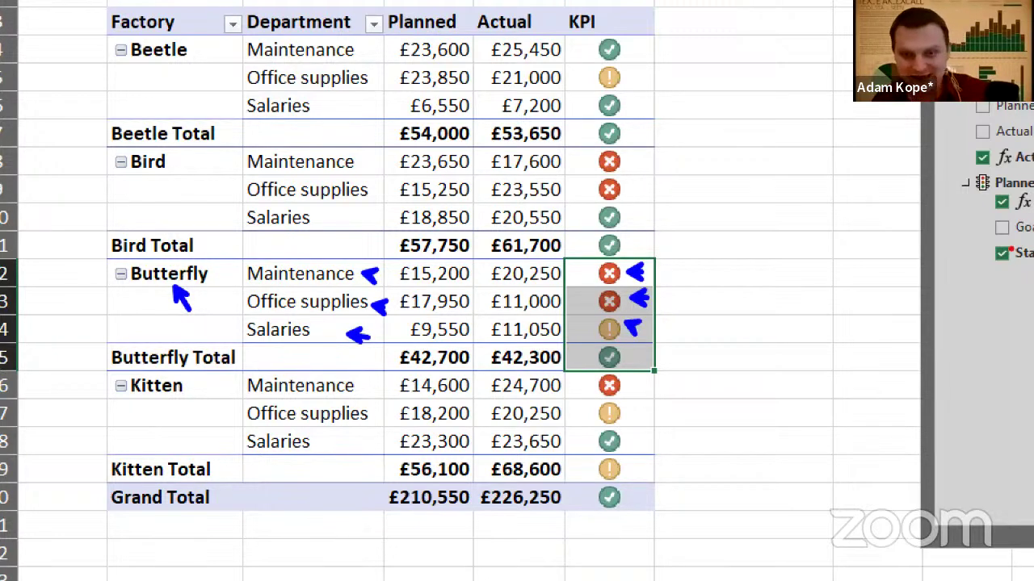
{"action": "left_click", "coordinate": [242, 362]}
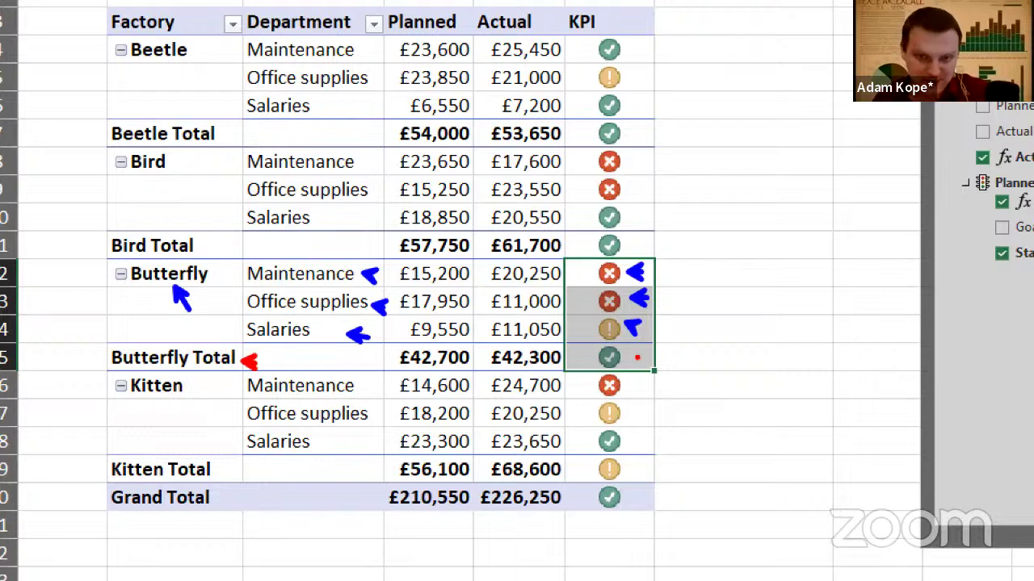
{"action": "left_click", "coordinate": [626, 357]}
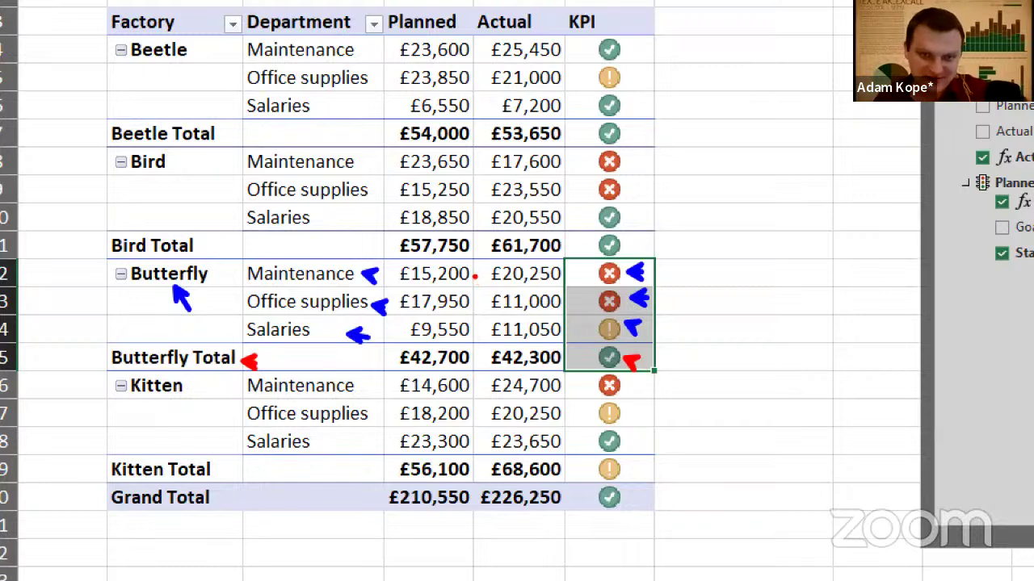
{"action": "left_click_drag", "start_coordinate": [499, 262], "coordinate": [475, 281]}
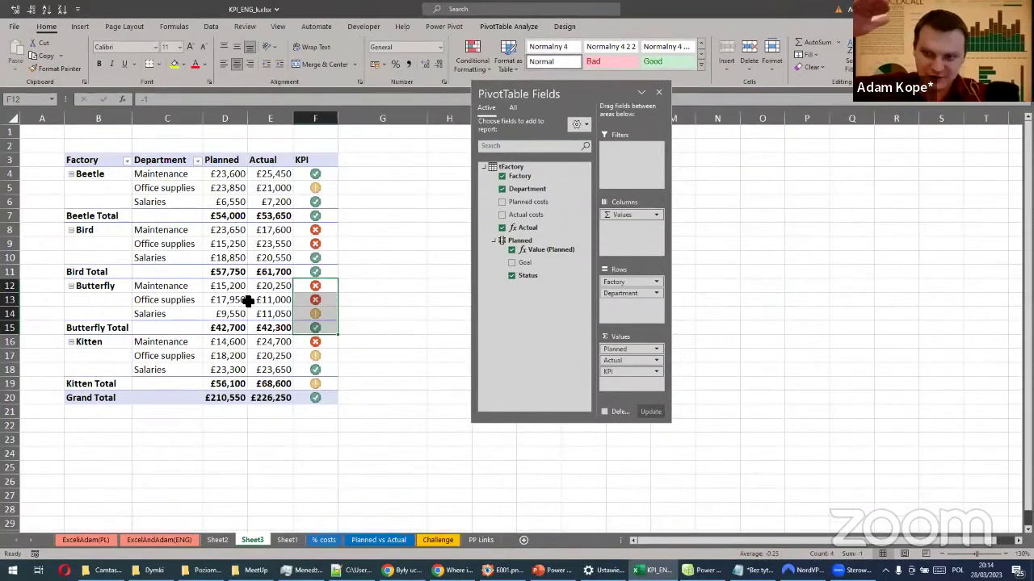
{"action": "mouse_move", "coordinate": [247, 296]}
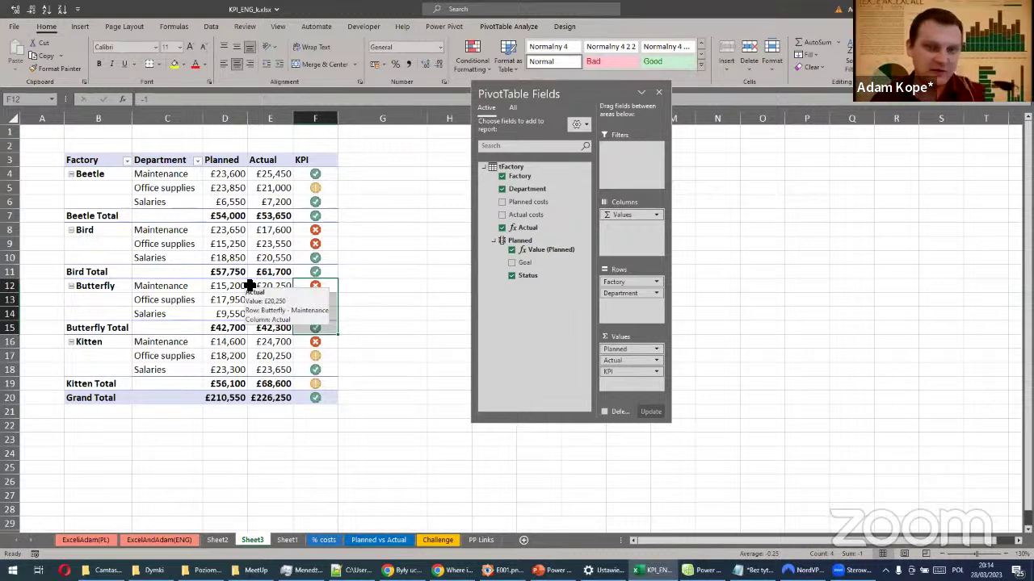
{"action": "left_click", "coordinate": [323, 327]}
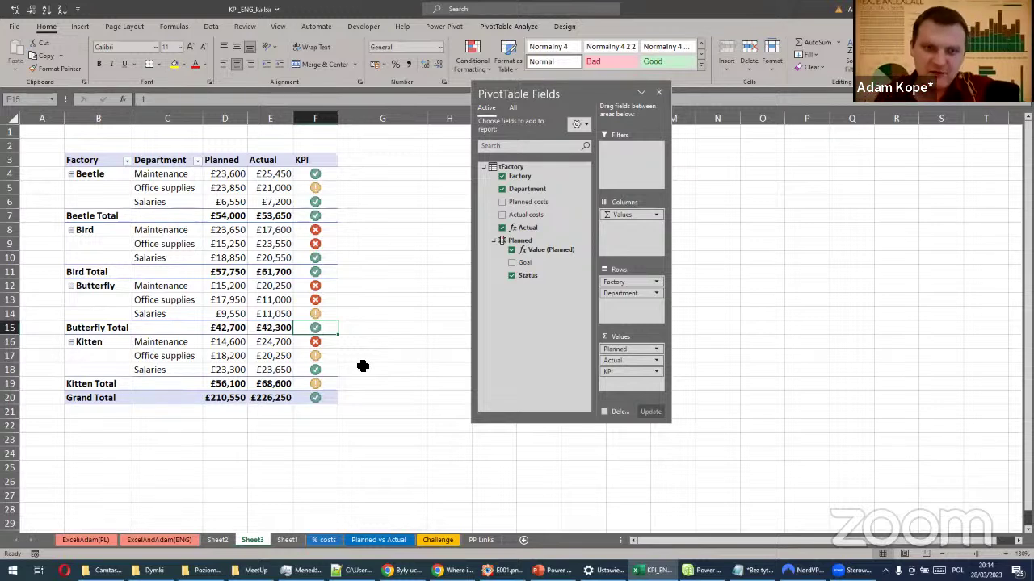
View the Challenge 1 task on the Challenge sheet, and open the ExcelAndAdam.com/book link from the ExcelAndAdam(ENG) sheet
{"action": "left_click", "coordinate": [444, 540]}
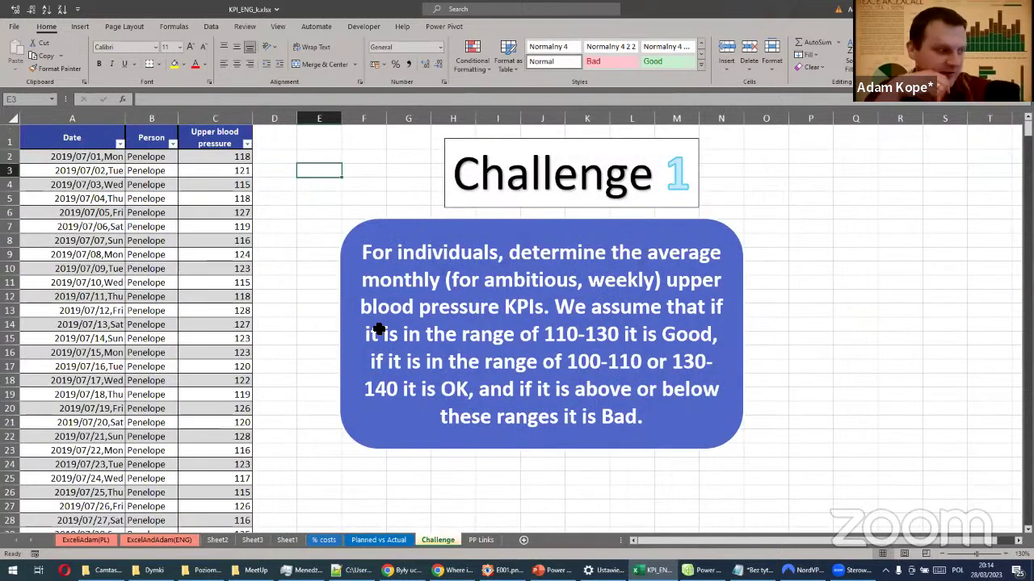
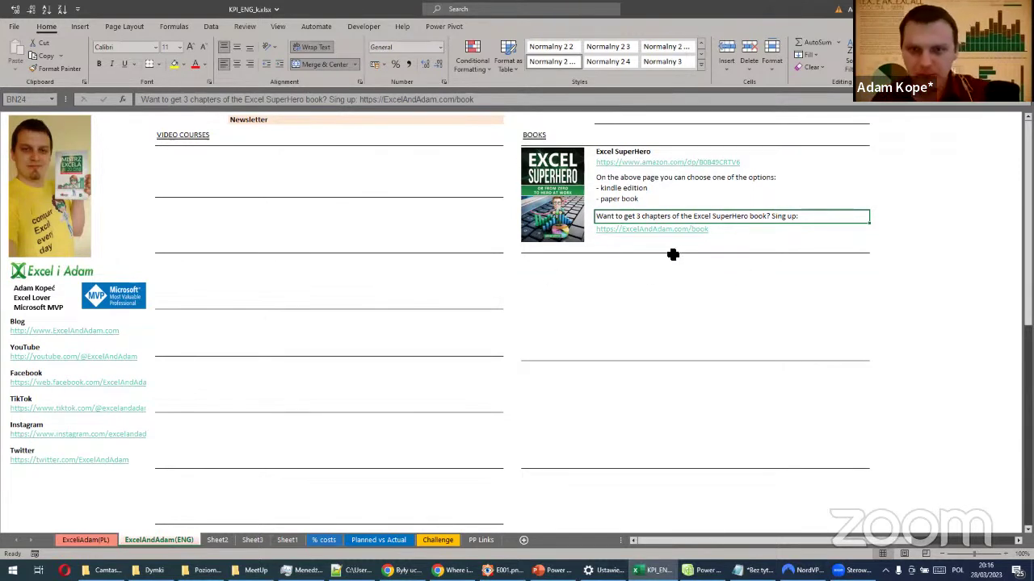
{"action": "left_click", "coordinate": [732, 231]}
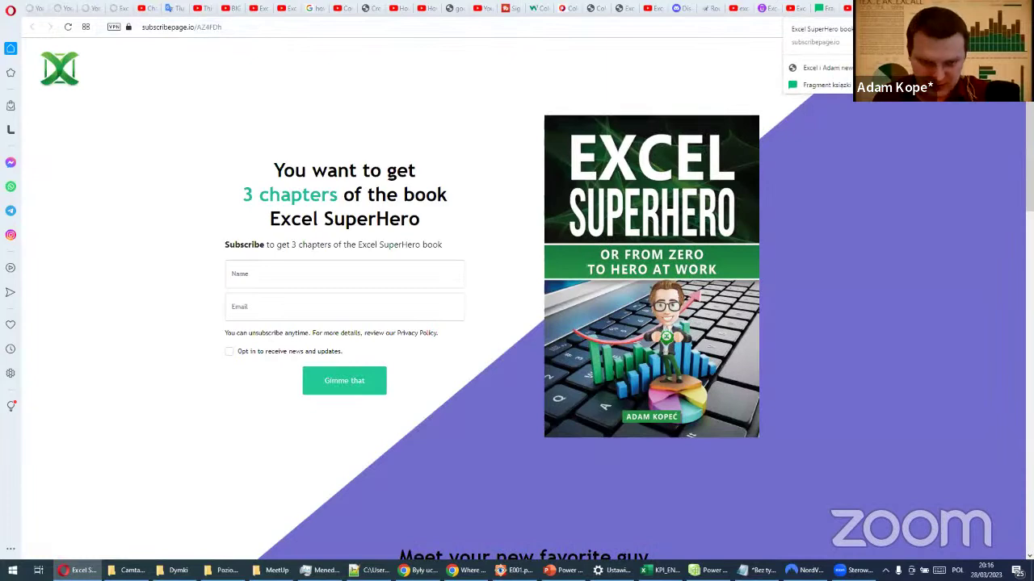
Switch to Chrome and review the question-and-answer passage about multiplication table formulas in the Excel SuperHero Kindle book
{"action": "key", "text": "alt+Tab"}
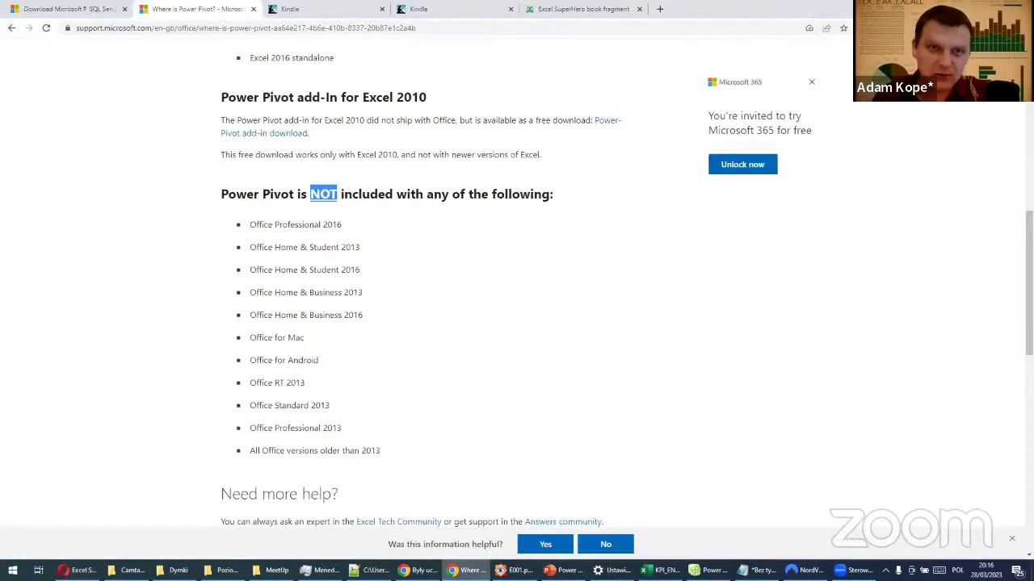
{"action": "left_click", "coordinate": [437, 13]}
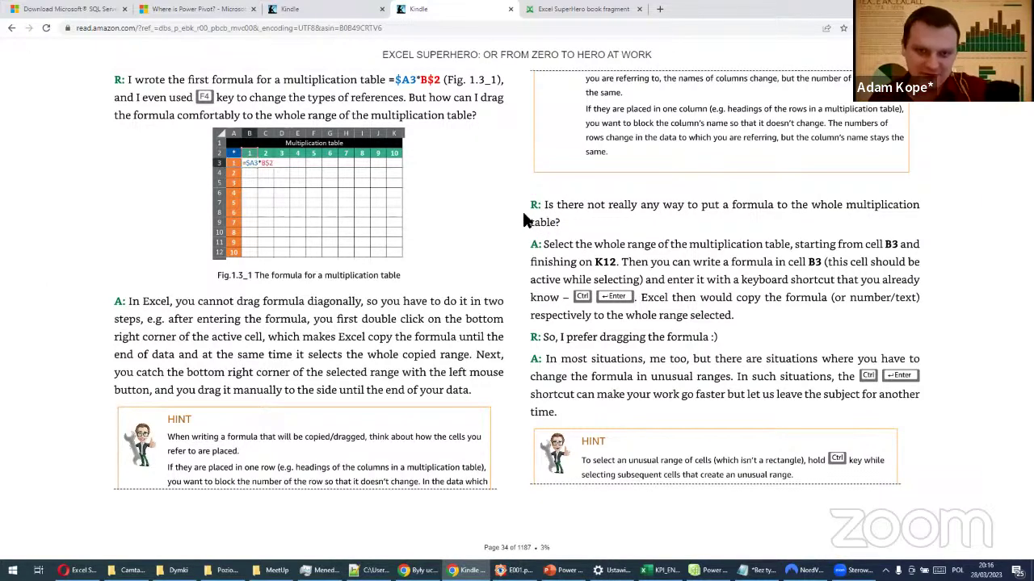
{"action": "left_click_drag", "start_coordinate": [497, 217], "coordinate": [526, 206]}
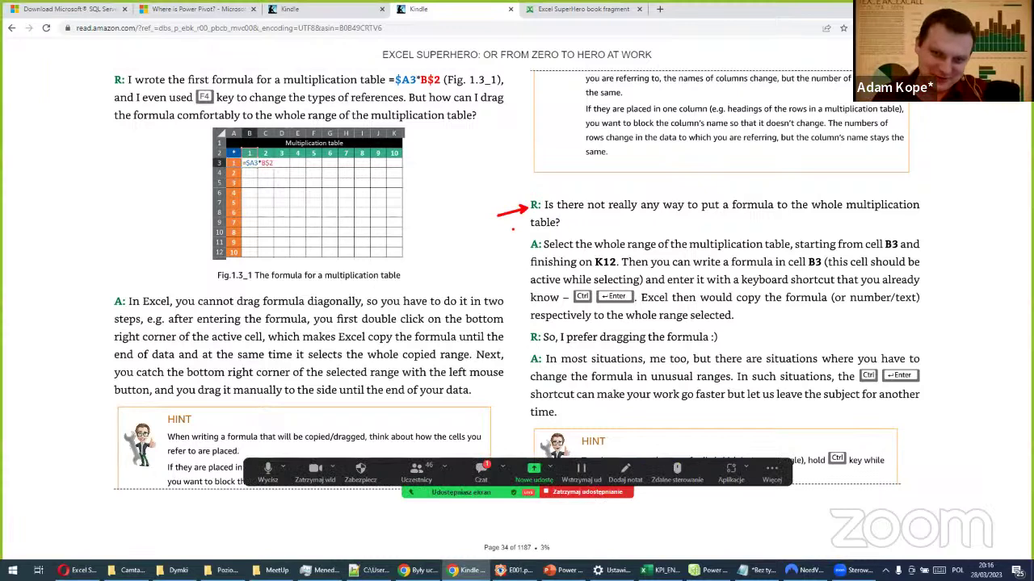
{"action": "left_click_drag", "start_coordinate": [518, 253], "coordinate": [528, 246]}
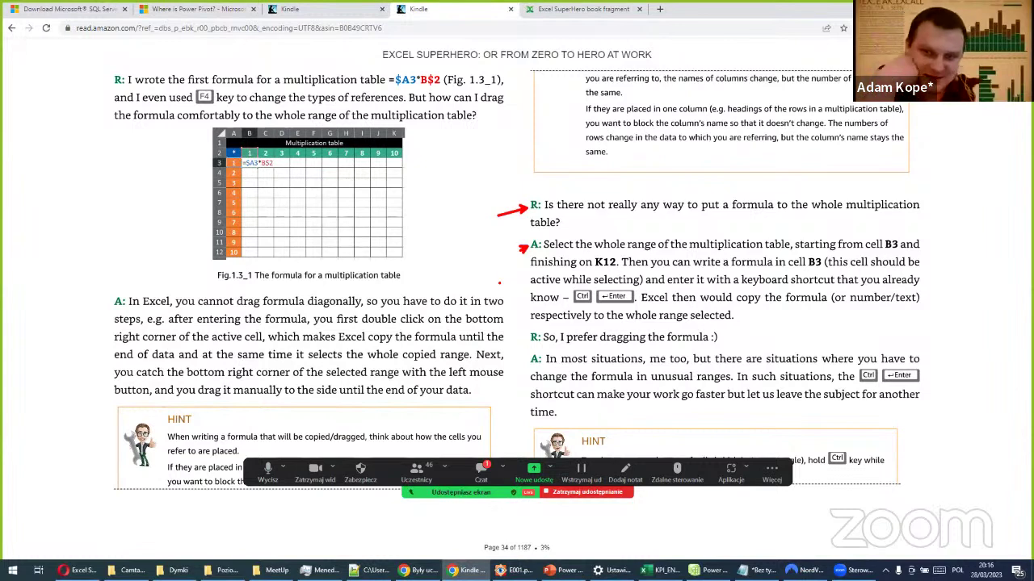
{"action": "key", "text": "Escape"}
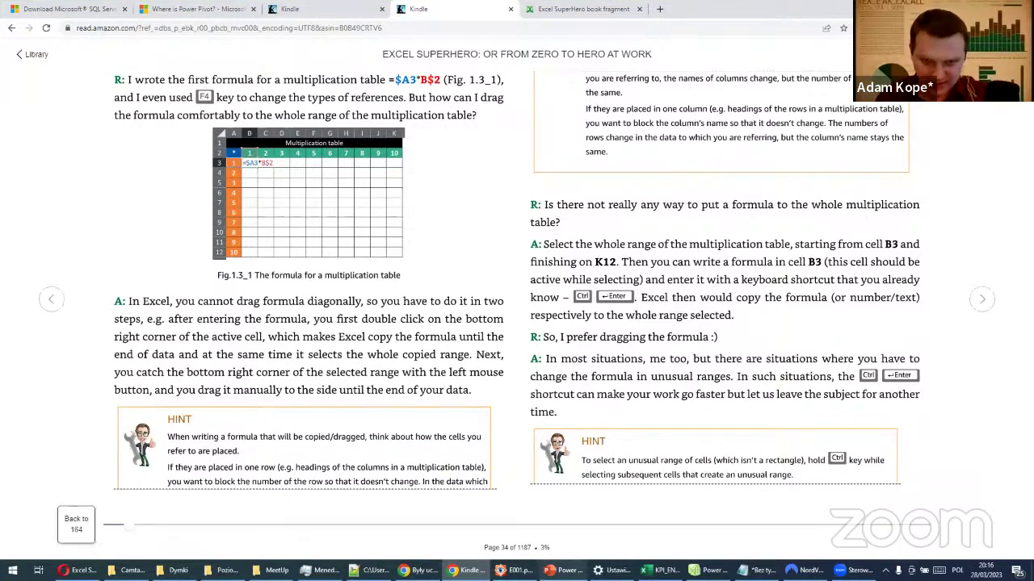
Switch back to the KPI_ENG_k.xlsx workbook in Excel and show the factory cost PivotTable on Sheet3
{"action": "mouse_move", "coordinate": [563, 571]}
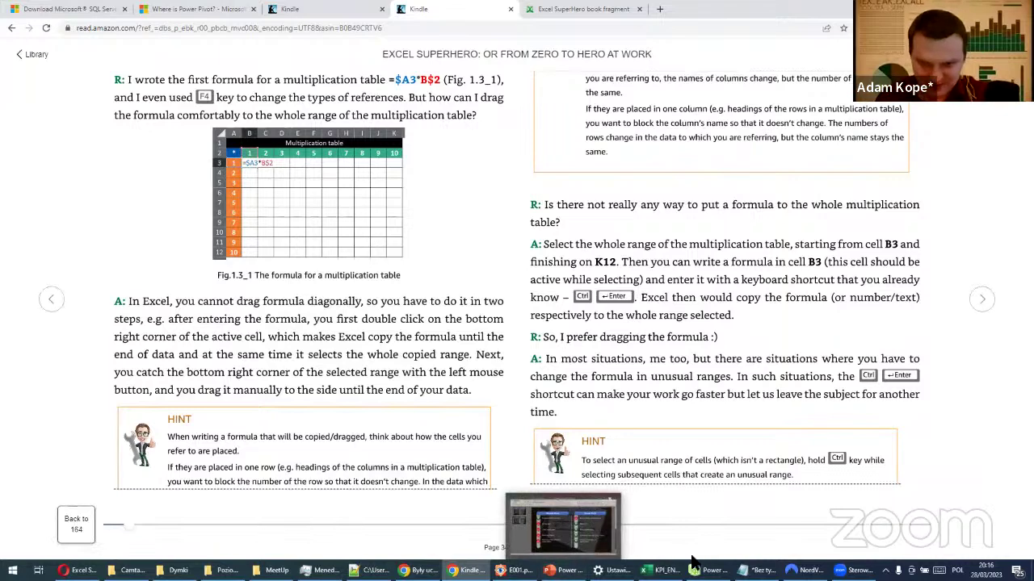
{"action": "mouse_move", "coordinate": [662, 571]}
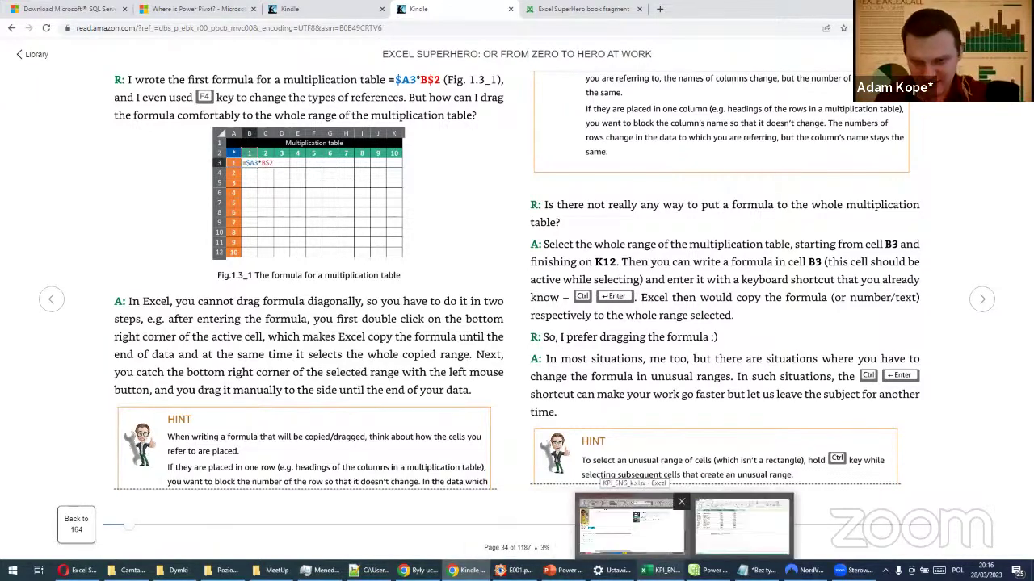
{"action": "left_click", "coordinate": [630, 525]}
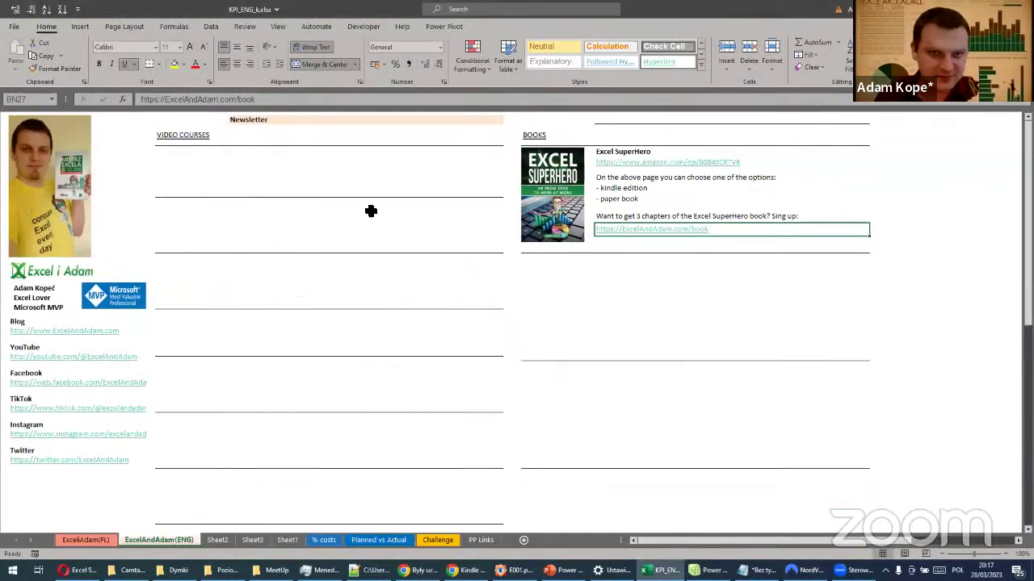
{"action": "left_click", "coordinate": [218, 540]}
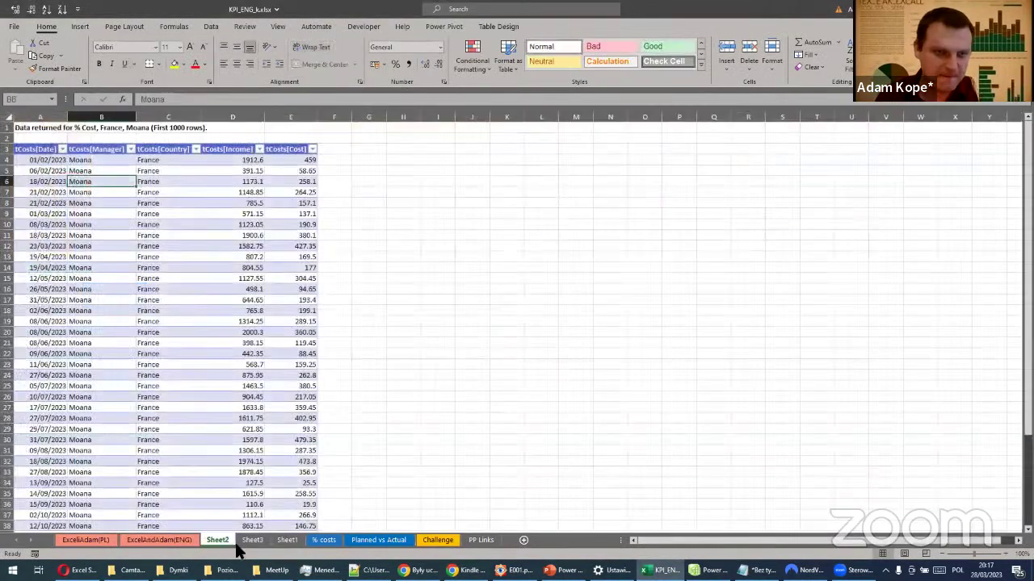
{"action": "left_click", "coordinate": [284, 541]}
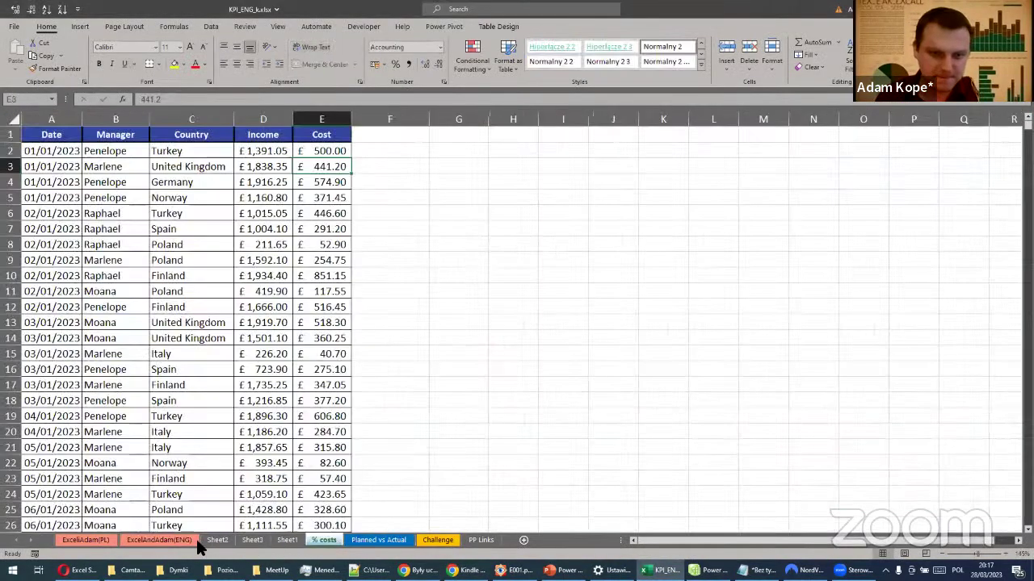
{"action": "left_click", "coordinate": [252, 541]}
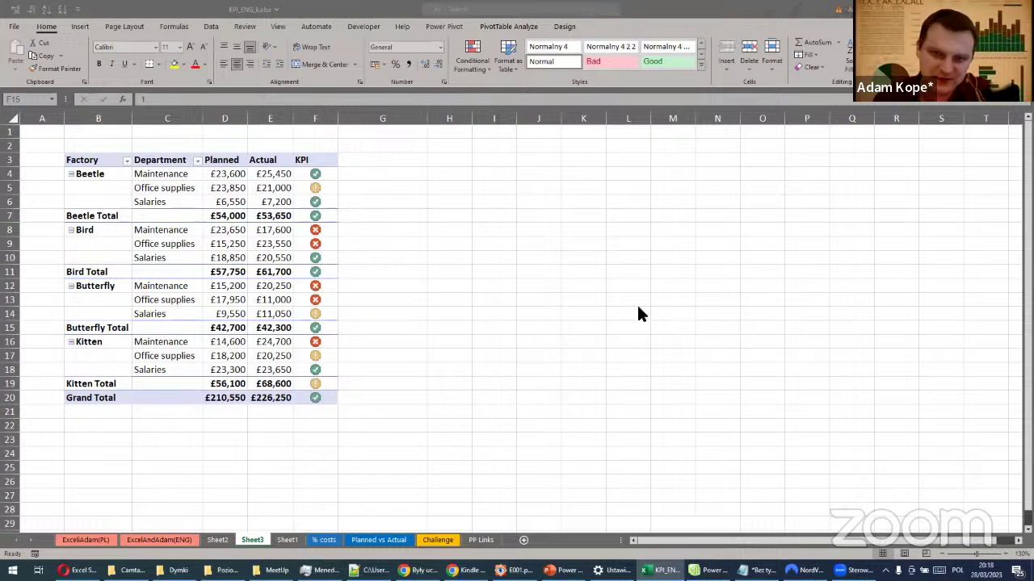
{"action": "left_click", "coordinate": [764, 380]}
{"action": "left_click", "coordinate": [683, 369]}
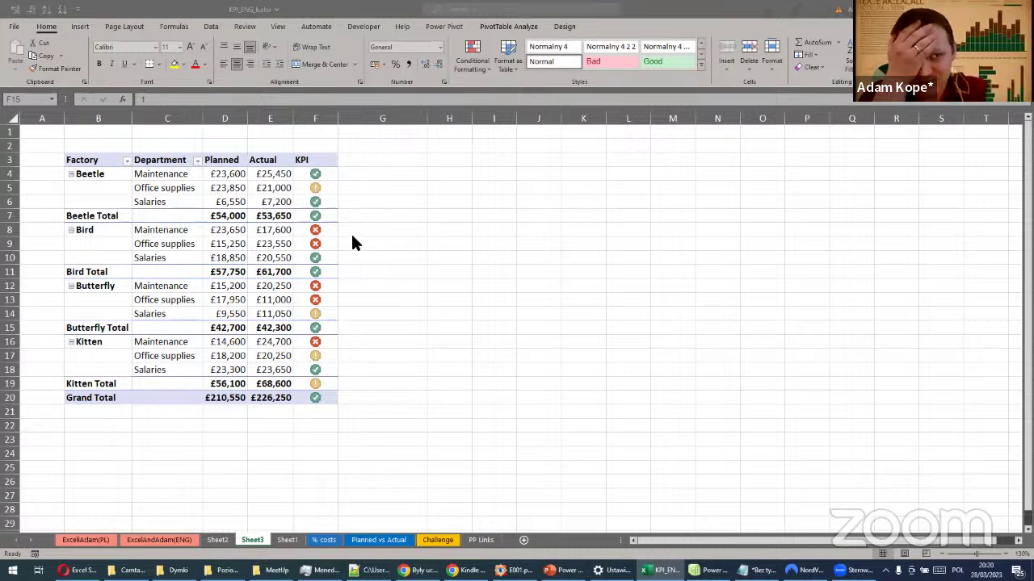
{"action": "left_click", "coordinate": [12, 34]}
{"action": "left_click", "coordinate": [15, 29]}
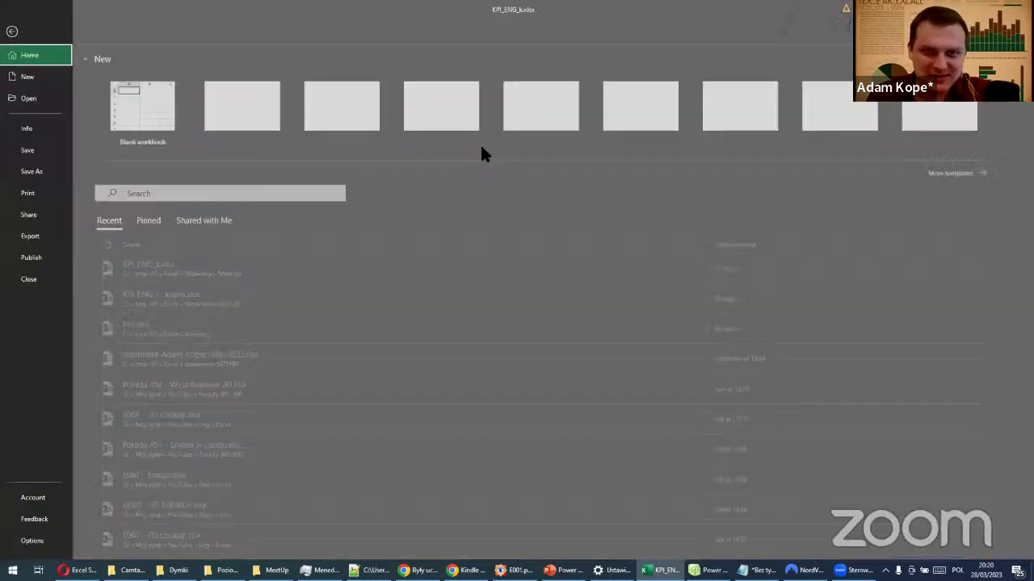
{"action": "key", "text": "Escape"}
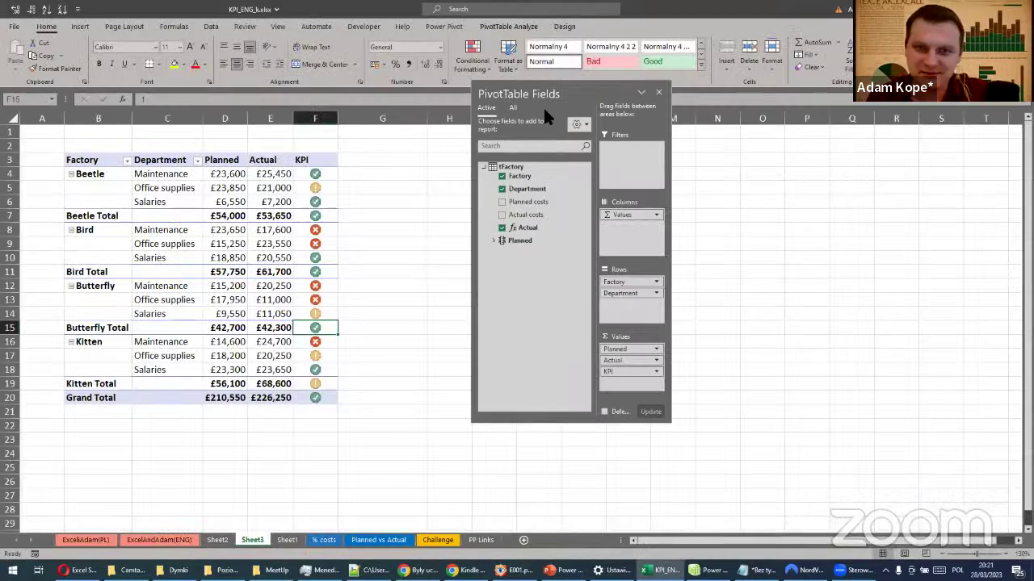
Move the PivotTable Fields pane farther away from the PivotTable, over columns N to R
{"action": "left_click_drag", "start_coordinate": [593, 83], "coordinate": [832, 95]}
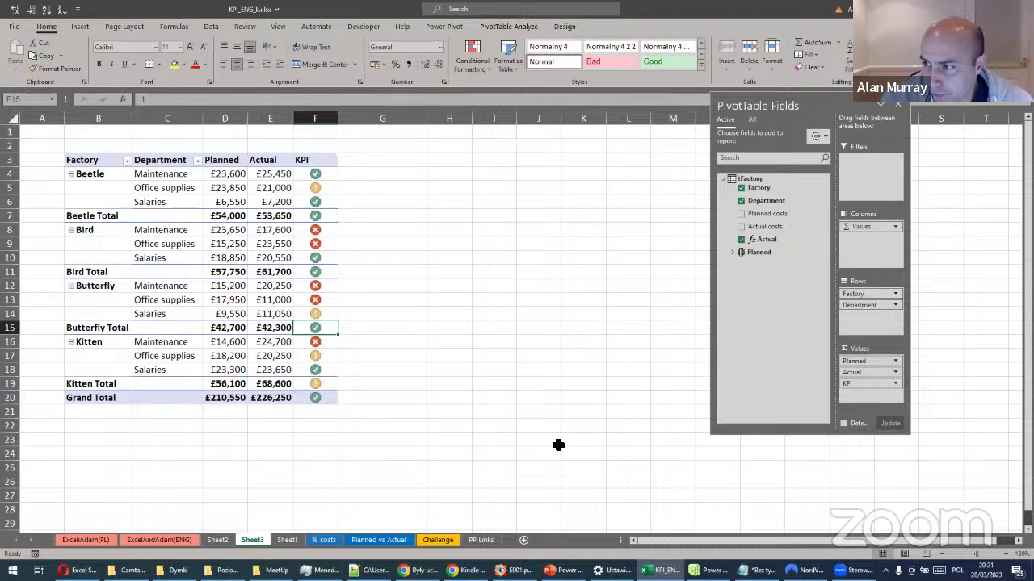
{"action": "key", "text": "alt+Tab"}
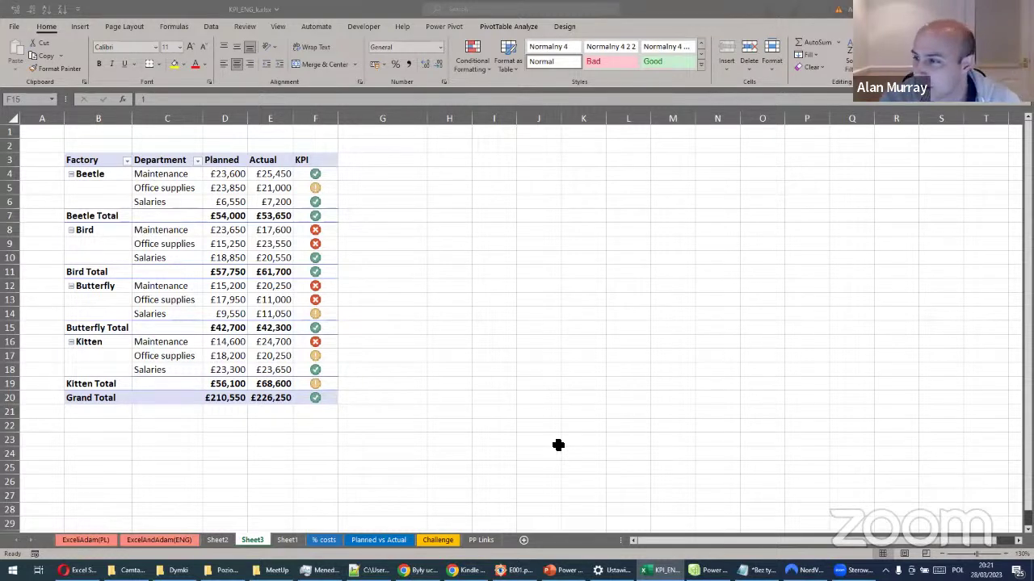
{"action": "left_click", "coordinate": [10, 27]}
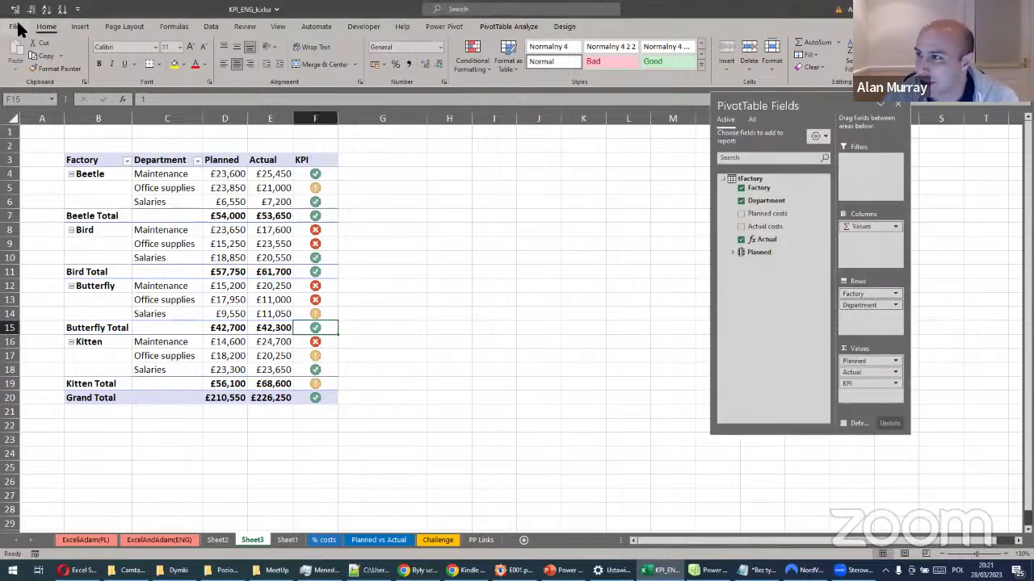
{"action": "left_click", "coordinate": [15, 27]}
{"action": "key", "text": "Escape"}
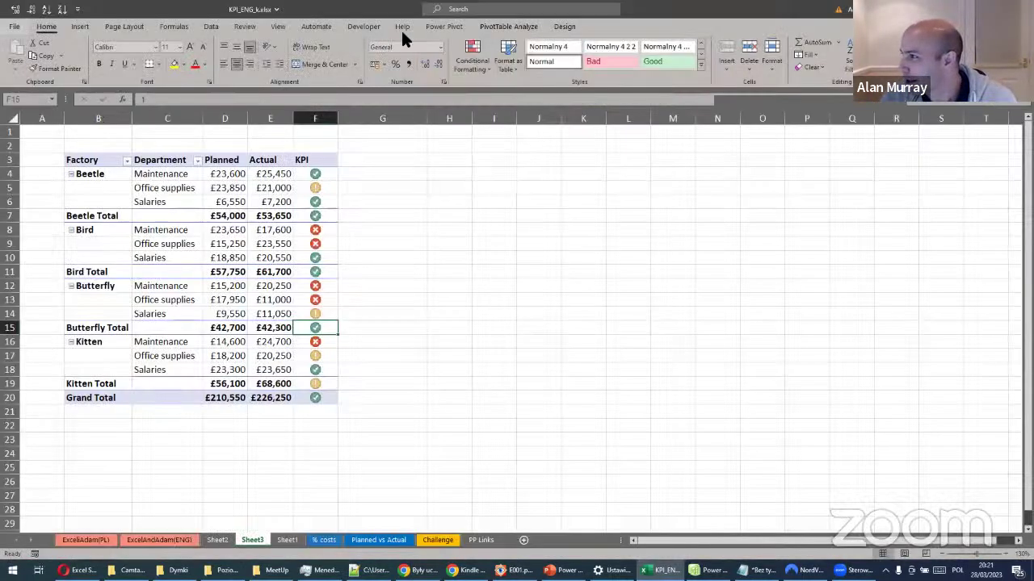
{"action": "left_click", "coordinate": [564, 27]}
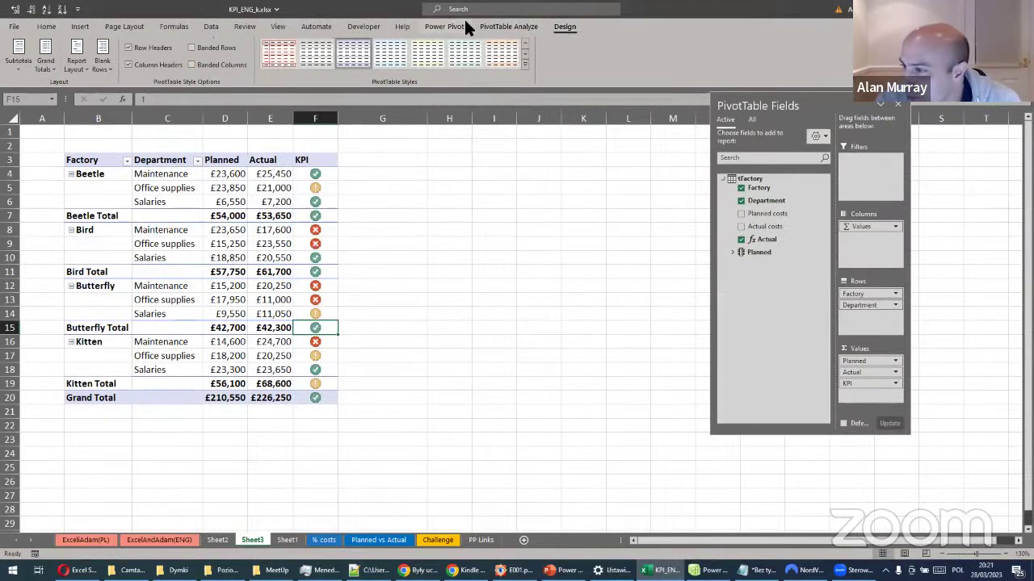
{"action": "right_click", "coordinate": [436, 20]}
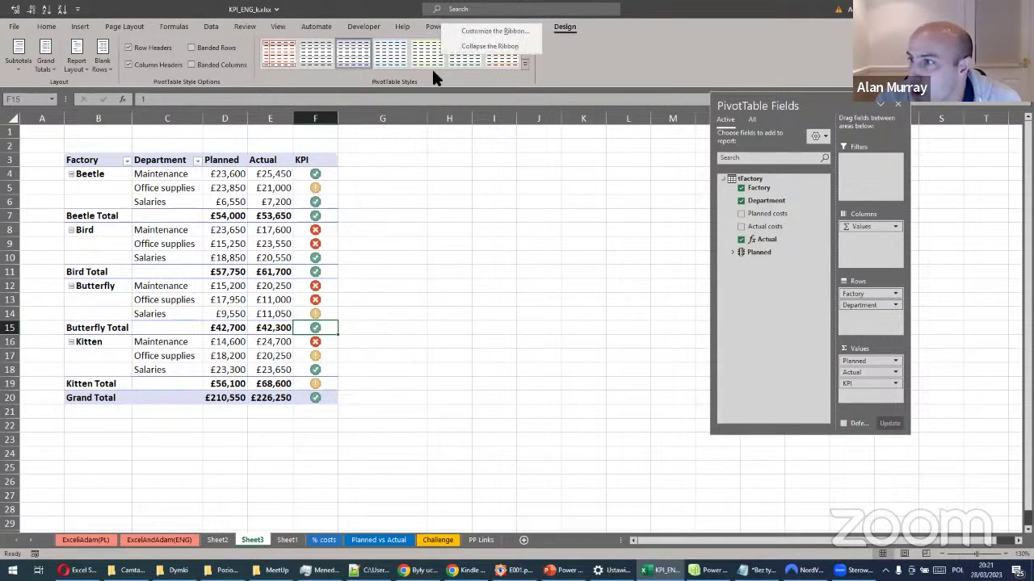
{"action": "right_click", "coordinate": [433, 25]}
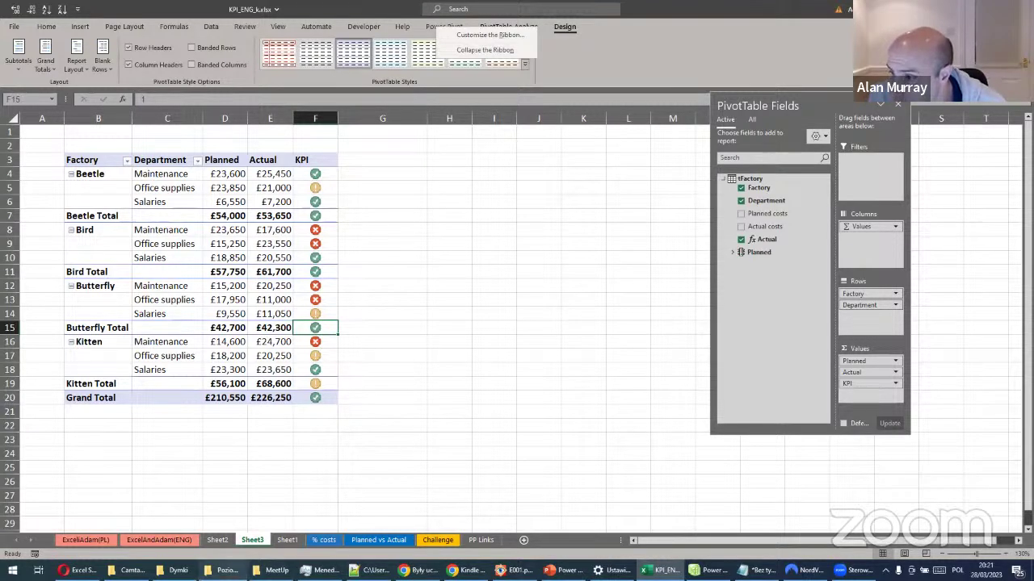
Switch to the MeetUp folder in File Explorer and locate the KPI_ENG.xlsx file
{"action": "left_click", "coordinate": [271, 570]}
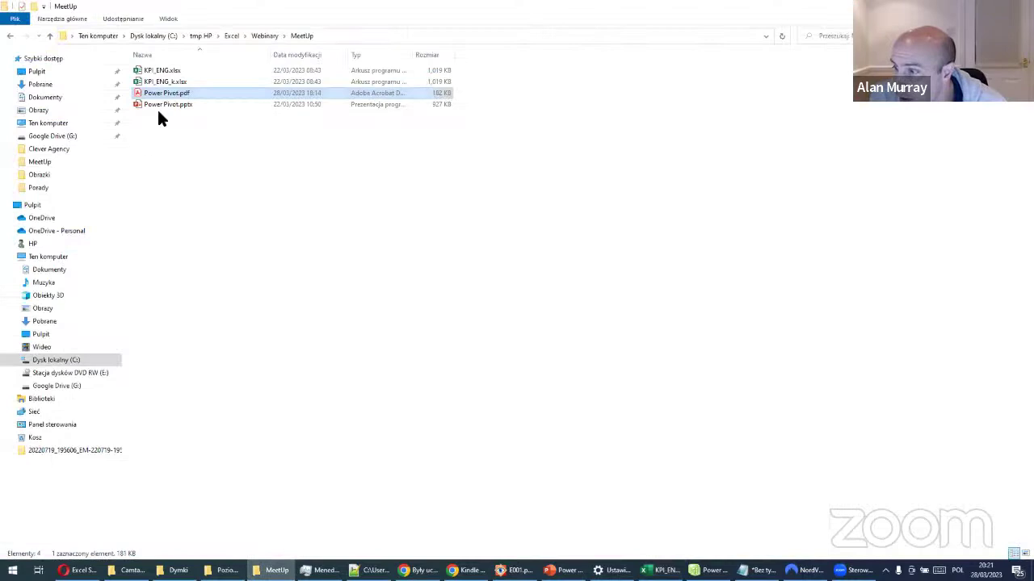
{"action": "left_click", "coordinate": [166, 71]}
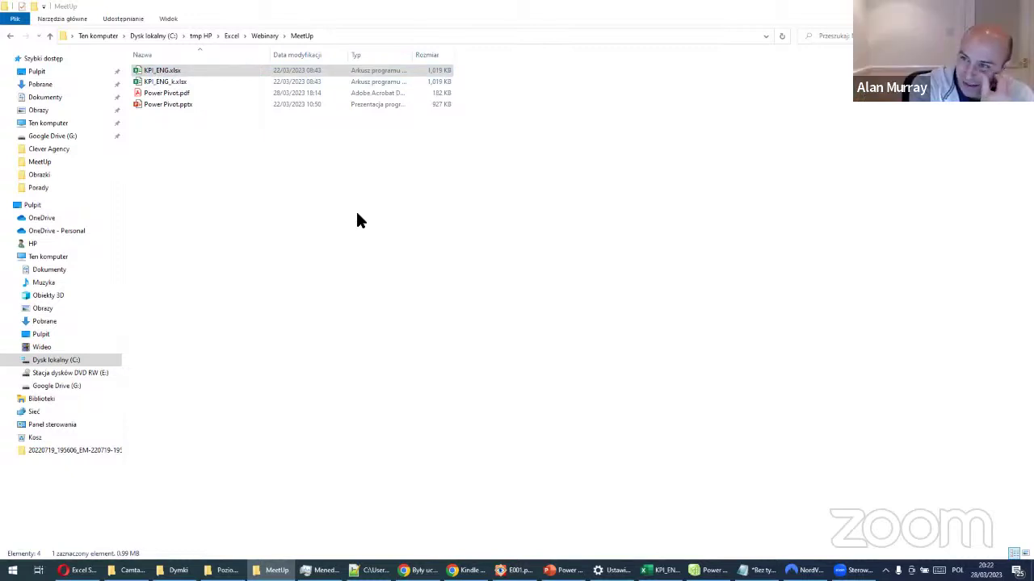
{"action": "left_click", "coordinate": [300, 376]}
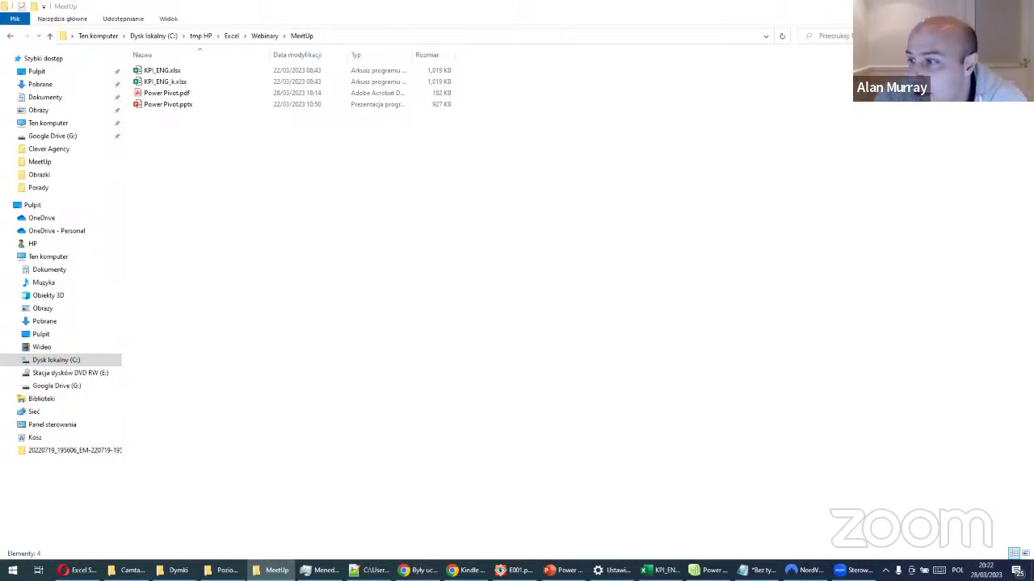
Return to the KPI_ENG_k.xlsx workbook in Excel and show the ExcelAndAdam(ENG) sheet with its book and contact links
{"action": "left_click", "coordinate": [660, 570]}
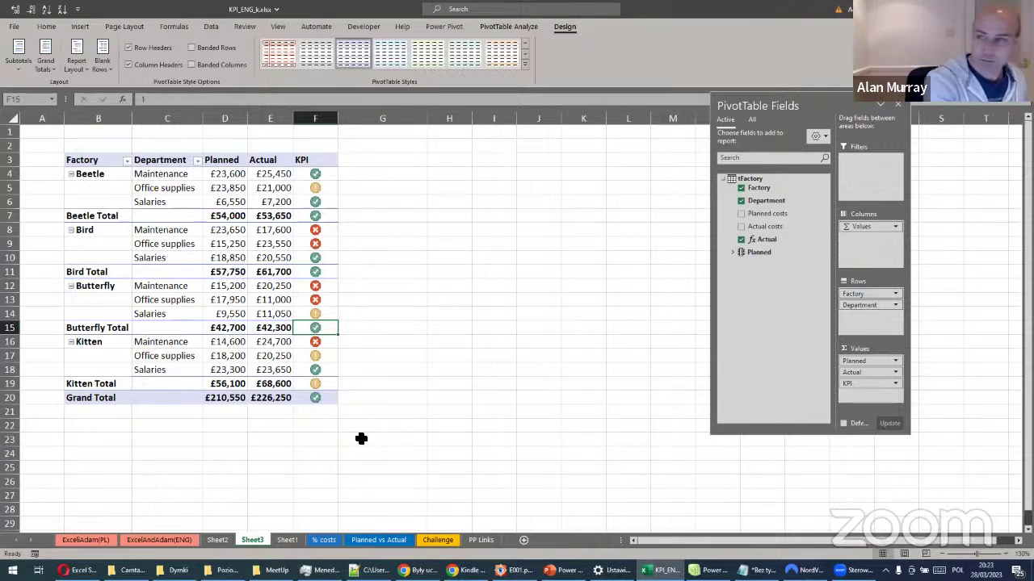
{"action": "left_click", "coordinate": [127, 540]}
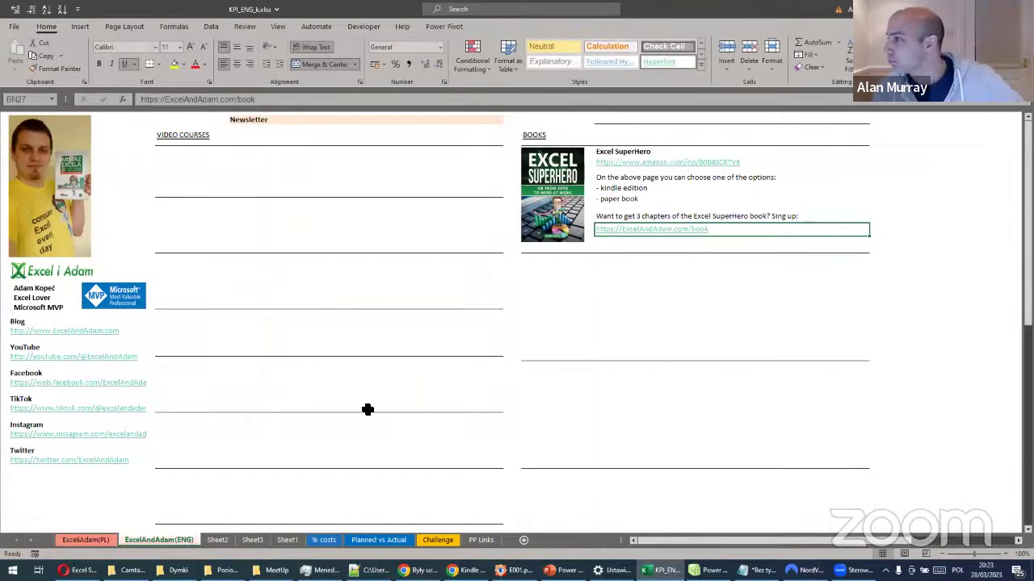